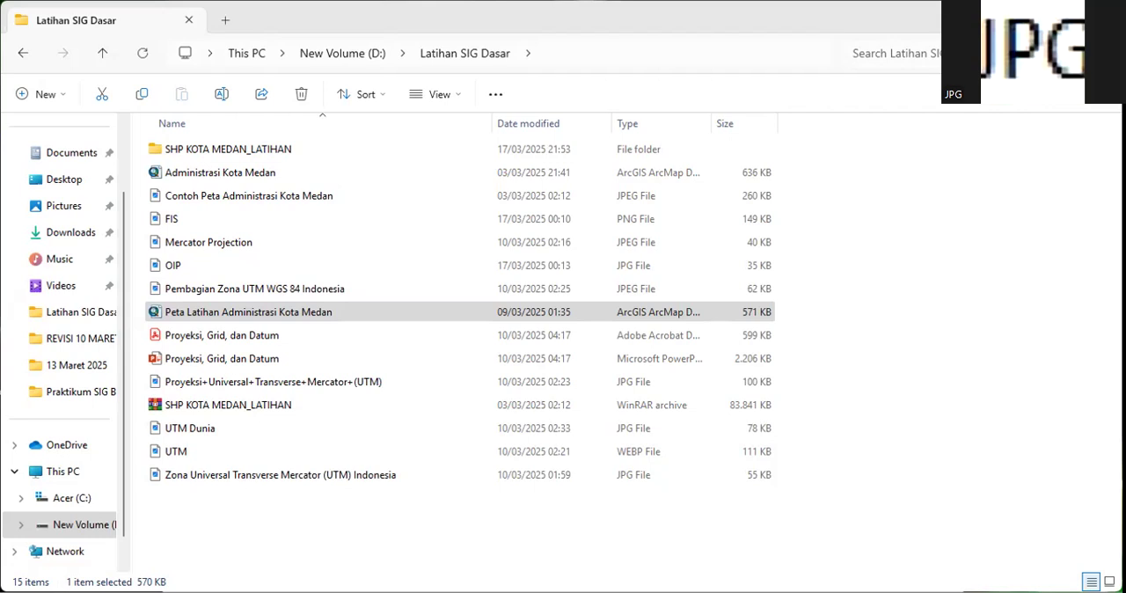
Open the map document Peta Latihan Administrasi Kota Medan and show its table of contents
click(176, 290)
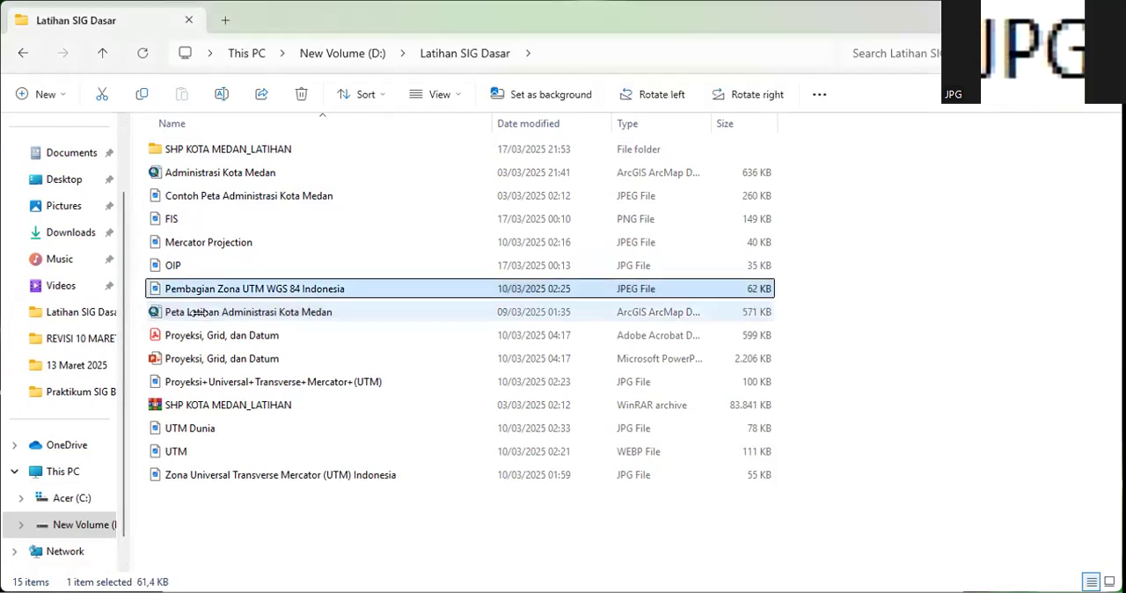
click(198, 312)
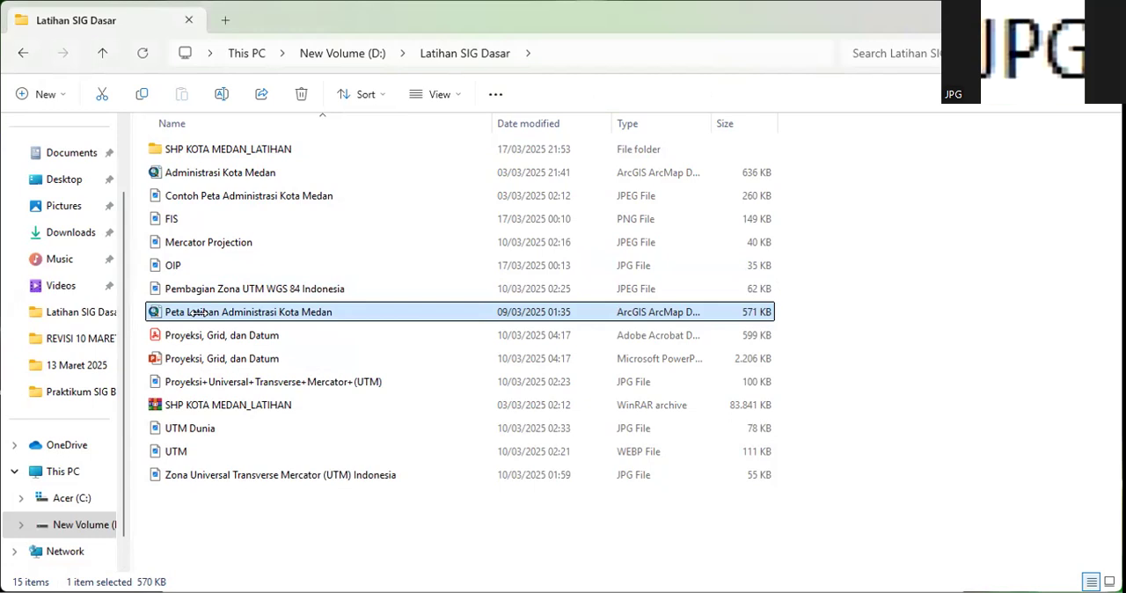
click(189, 289)
click(204, 312)
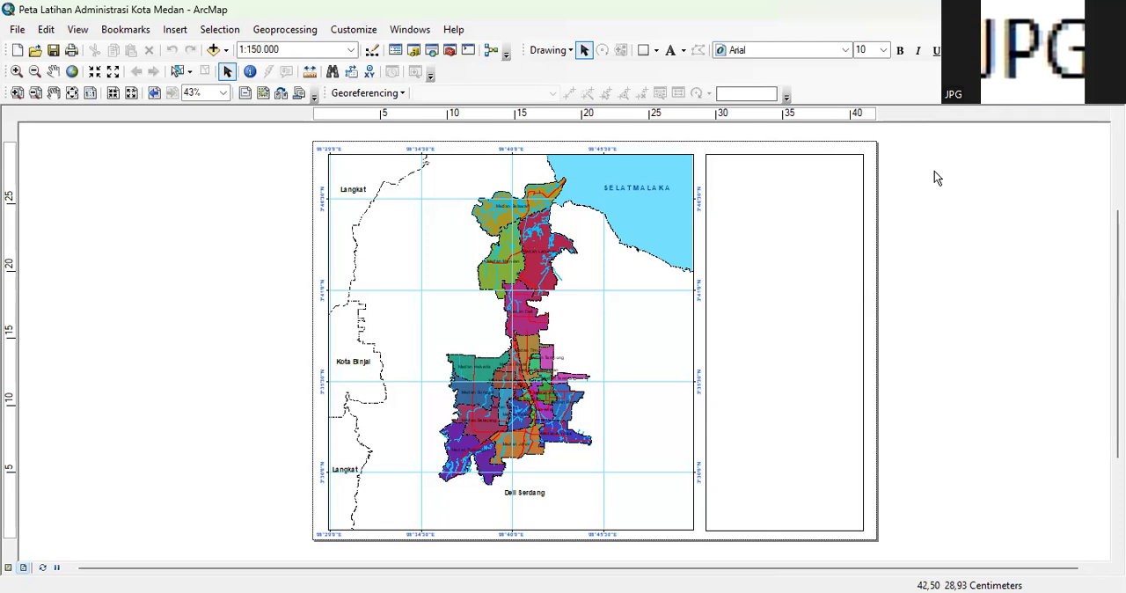
click(396, 51)
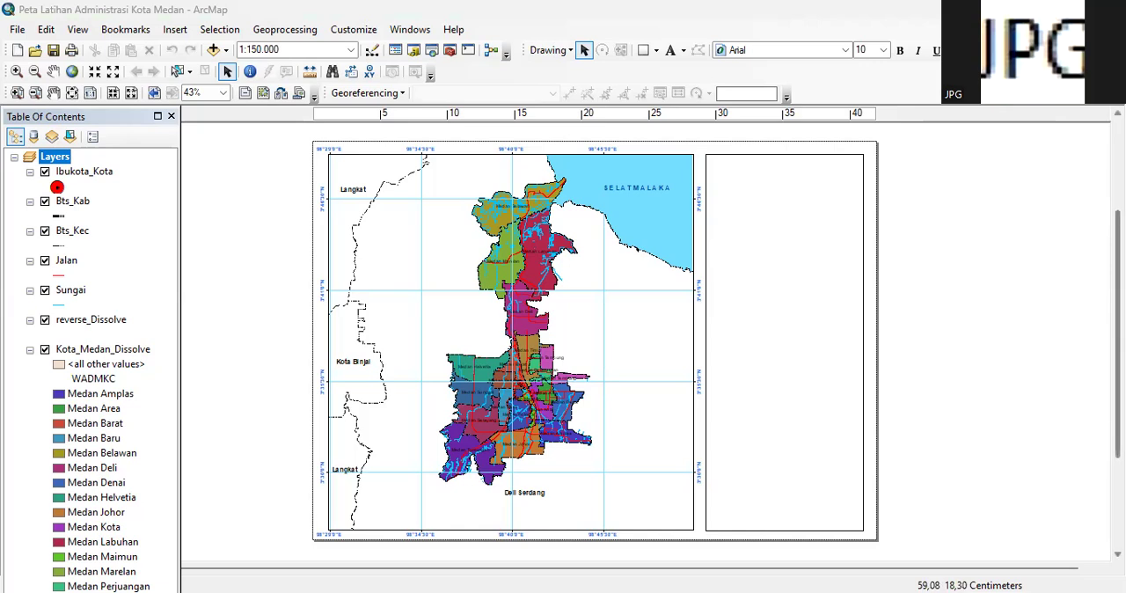
Place a new text element near the upper edge of the empty frame beside the map
scroll(1069, 252, up, 1)
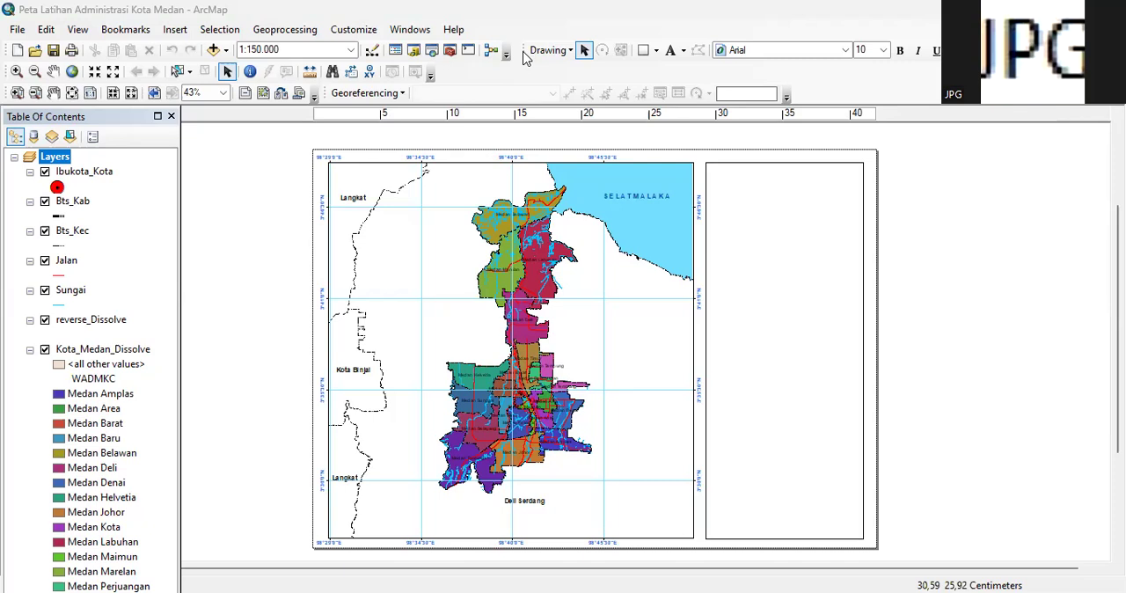
click(684, 51)
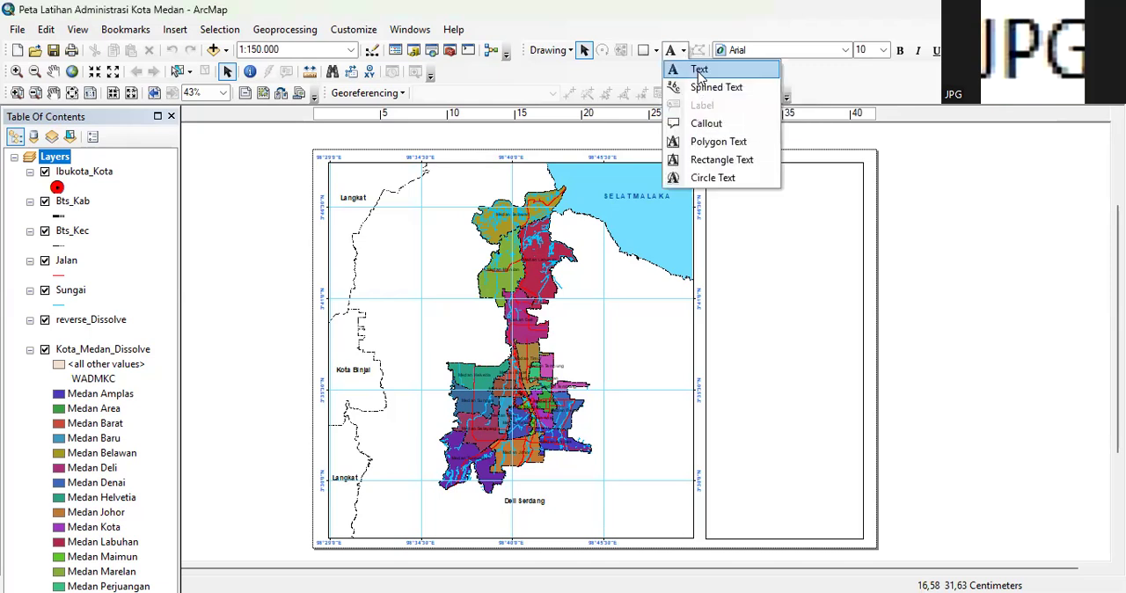
click(700, 76)
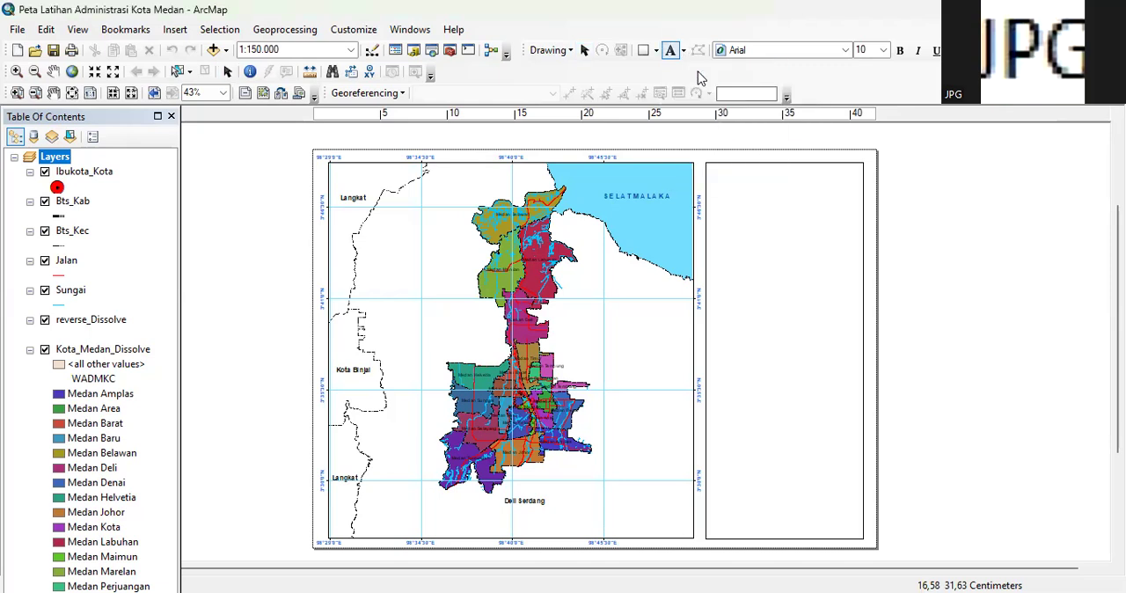
click(742, 178)
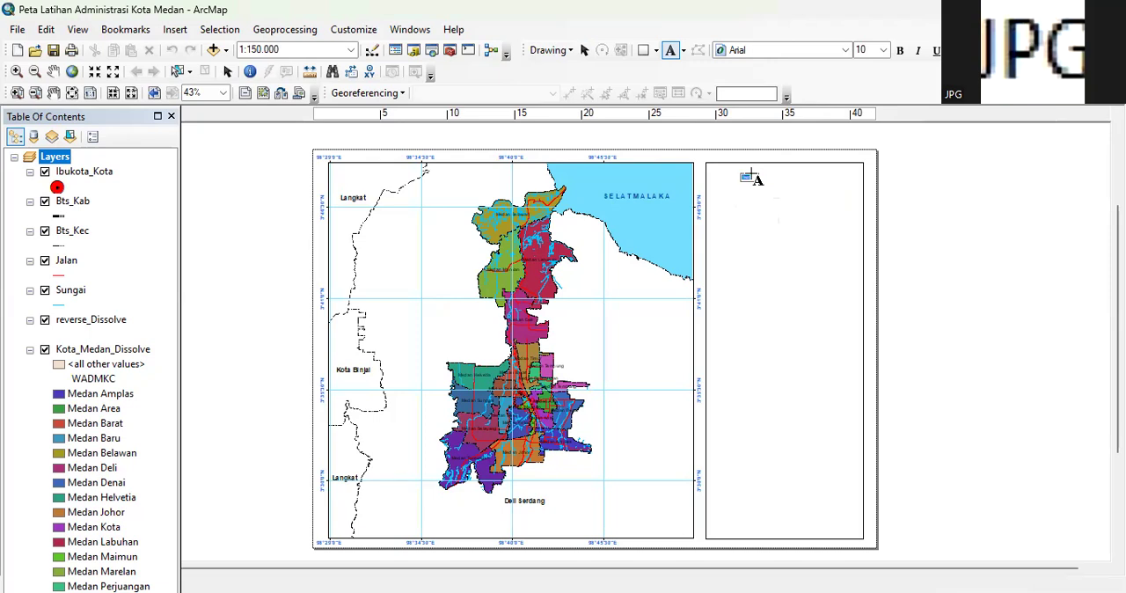
Replace the placeholder text with two lines: "PETA ADMINISTRASI" and "KOTA MEDAN PROVINSI SUMATERA UTARA"
scroll(767, 174, down, 2)
scroll(768, 174, down, 3)
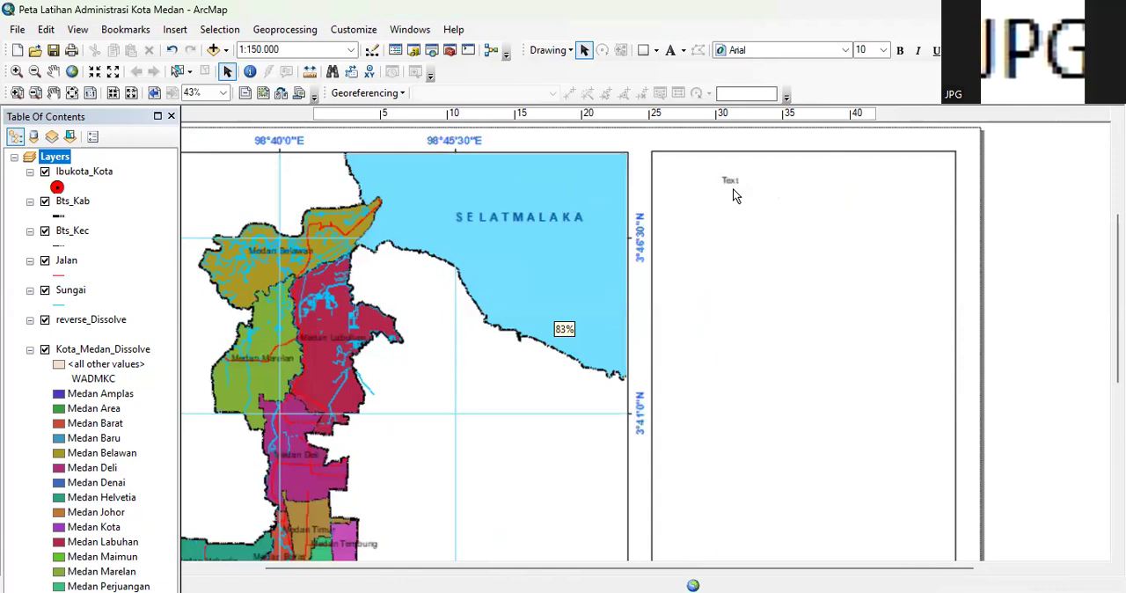
scroll(733, 195, down, 1)
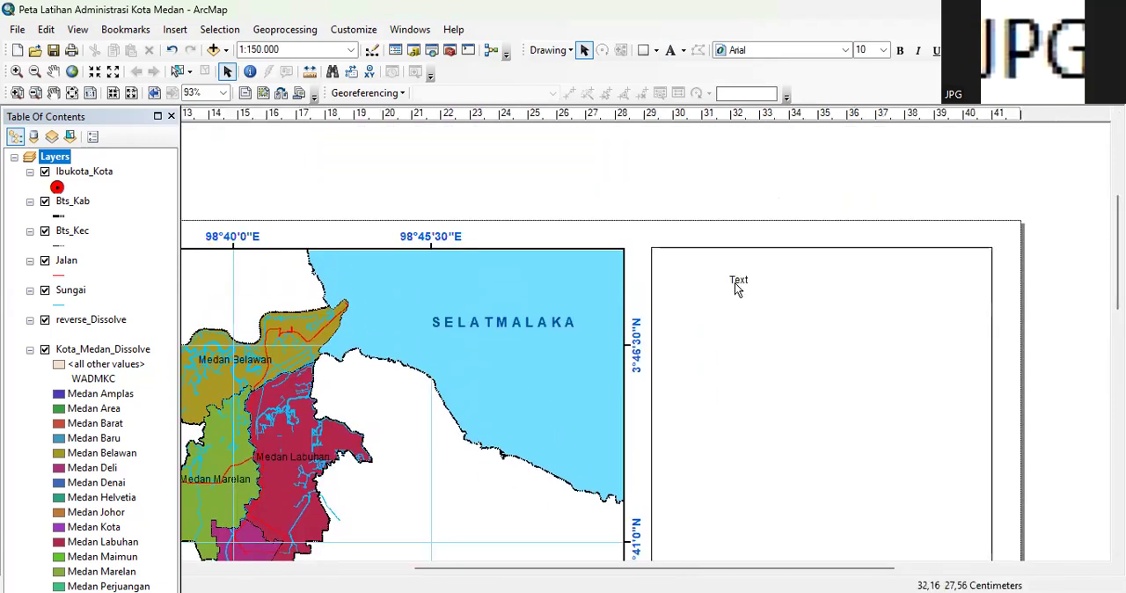
scroll(740, 286, down, 1)
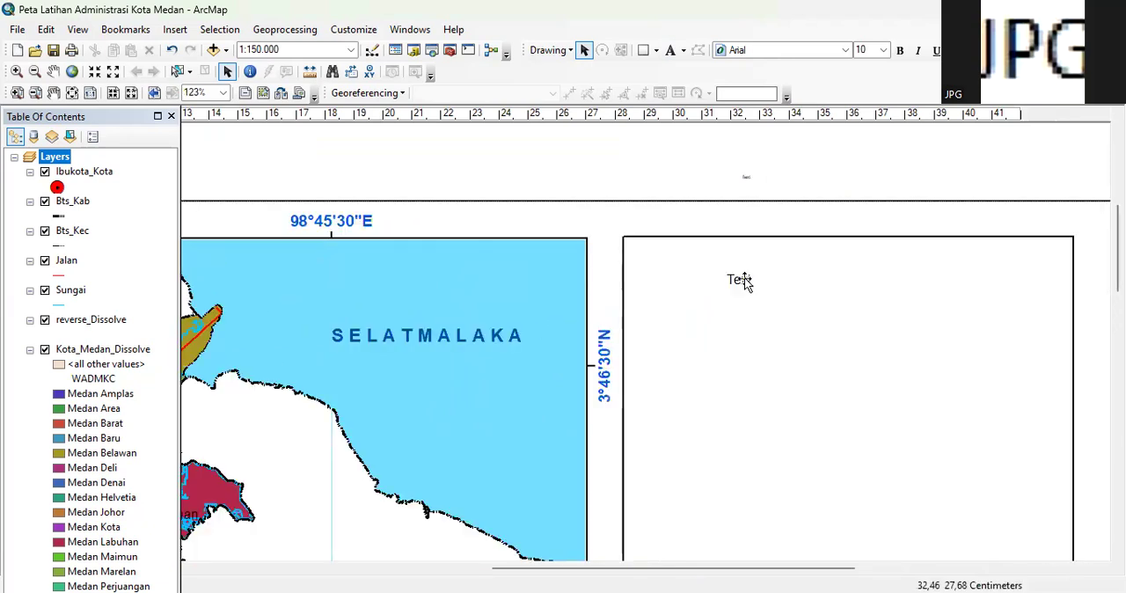
double_click(742, 279)
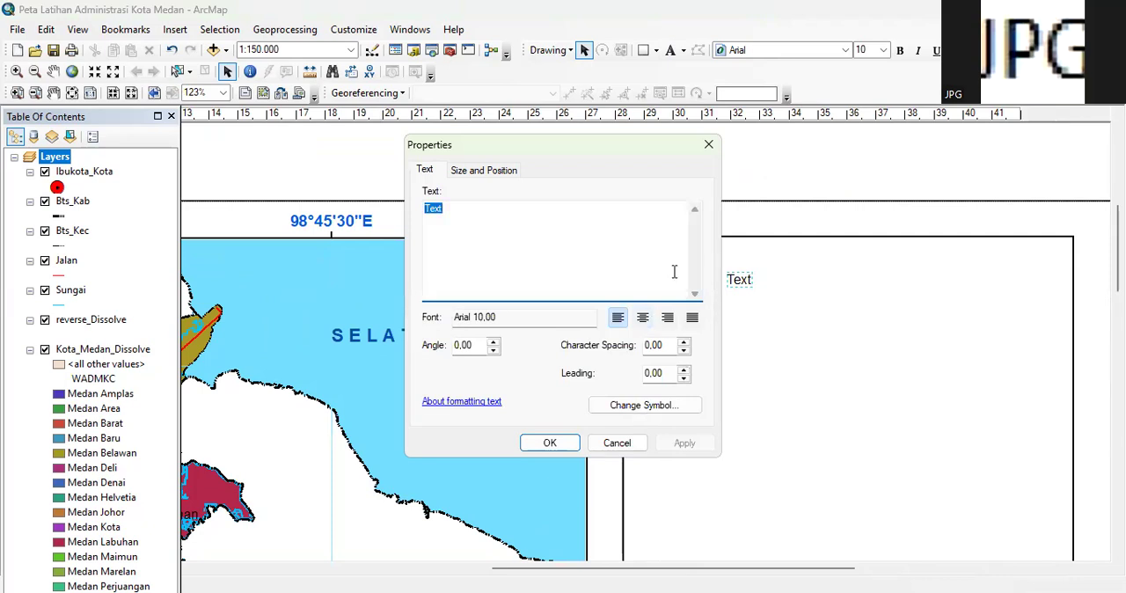
drag(459, 211, 395, 222)
text(PETA ADMI)
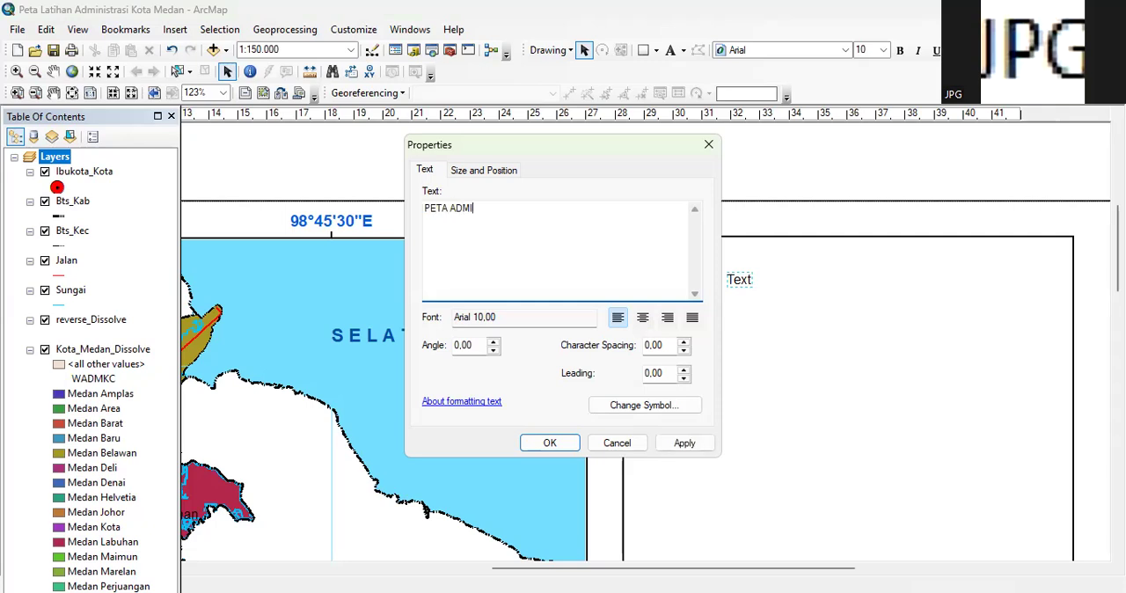
text(NISTRASI)
key(Return)
text(KOTA MEDAN PROV)
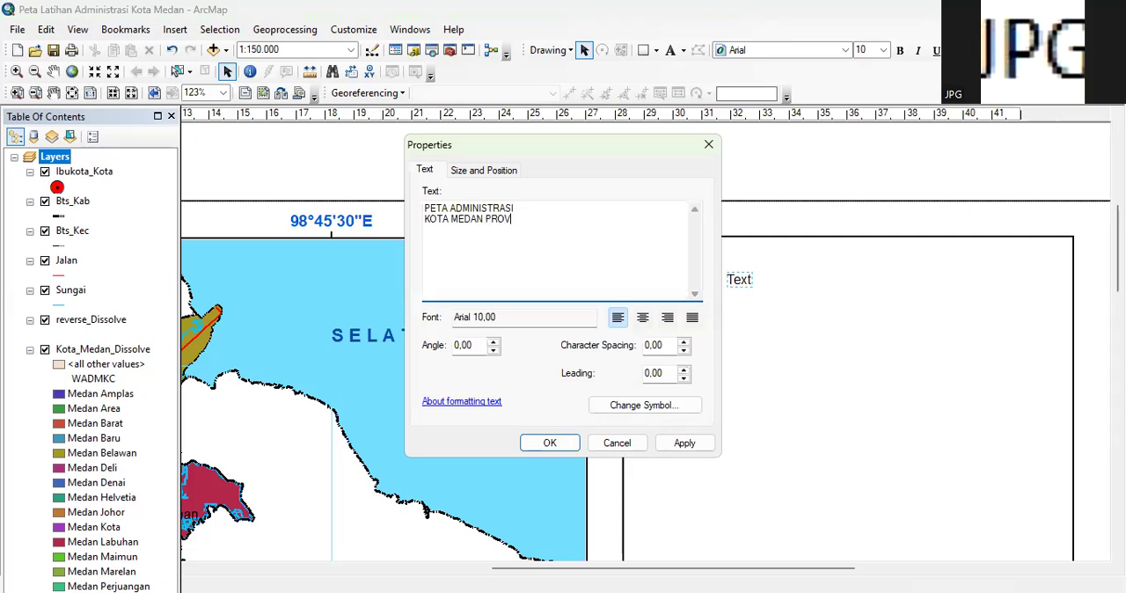
text(INSI SUMATERA UTARA)
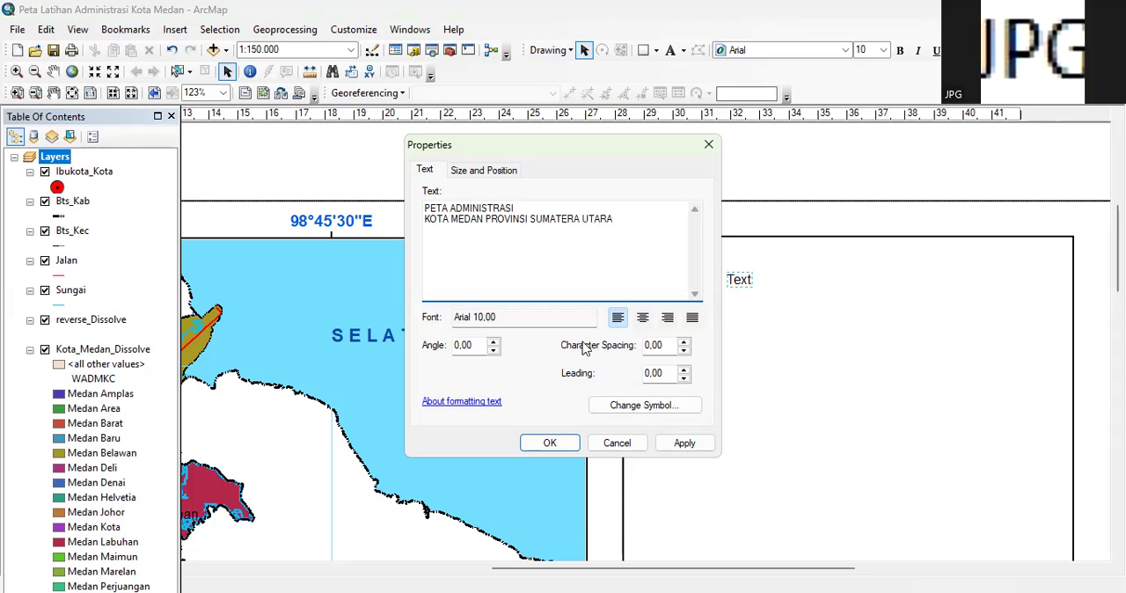
Centre-align the title's two lines and move the title to the upper middle of the empty frame
click(642, 318)
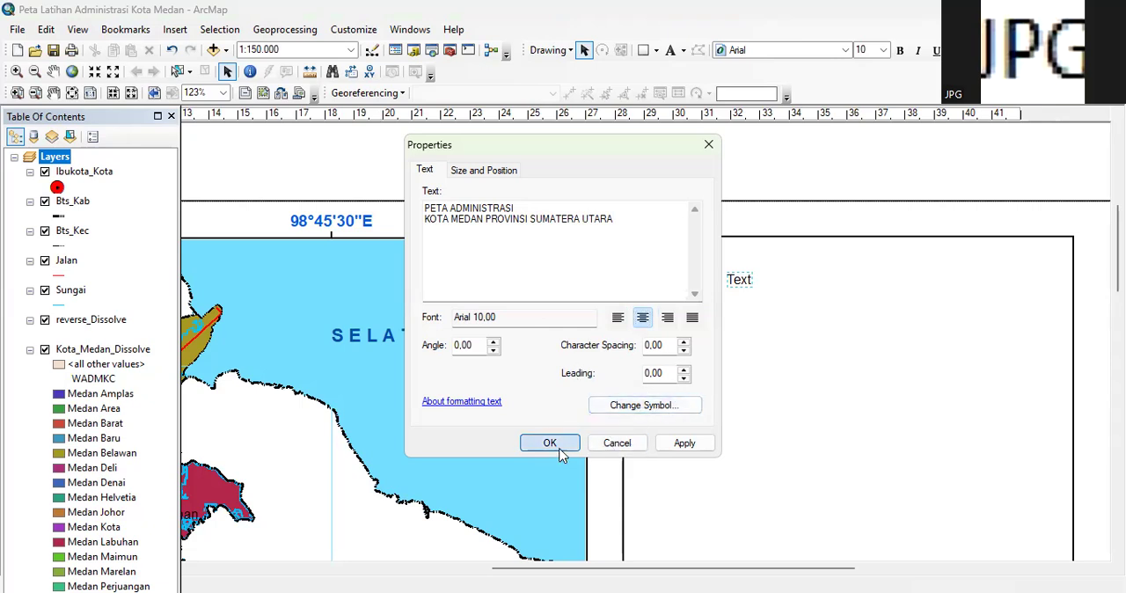
key(Return)
drag(747, 276, 936, 287)
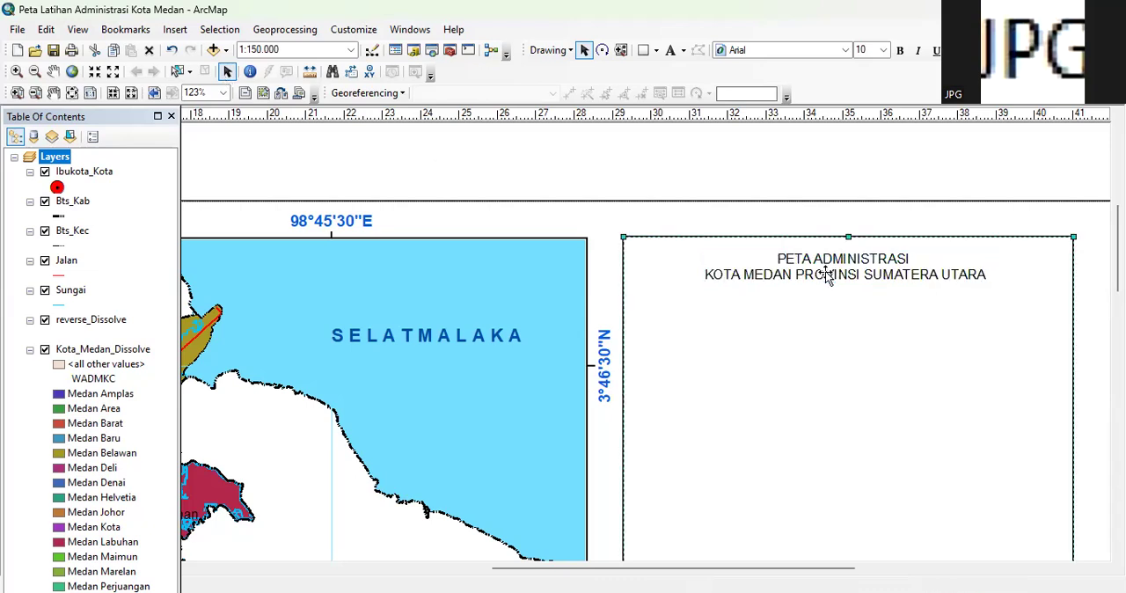
Format the two-line title in bold at font size 15
click(846, 50)
click(846, 50)
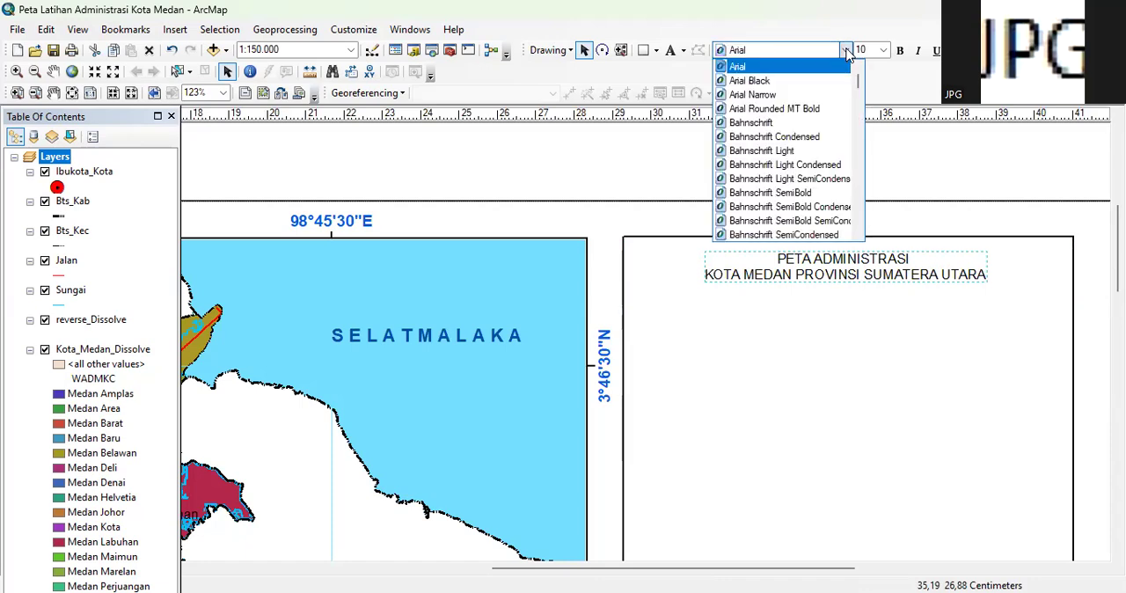
click(883, 51)
click(883, 50)
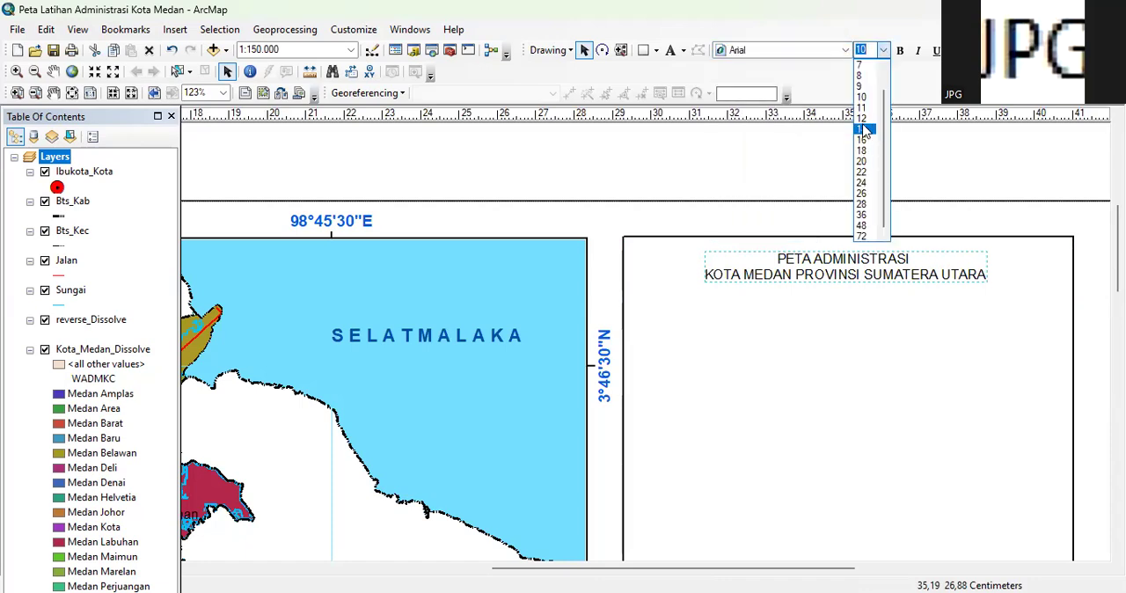
click(871, 50)
key(BackSpace)
text(15)
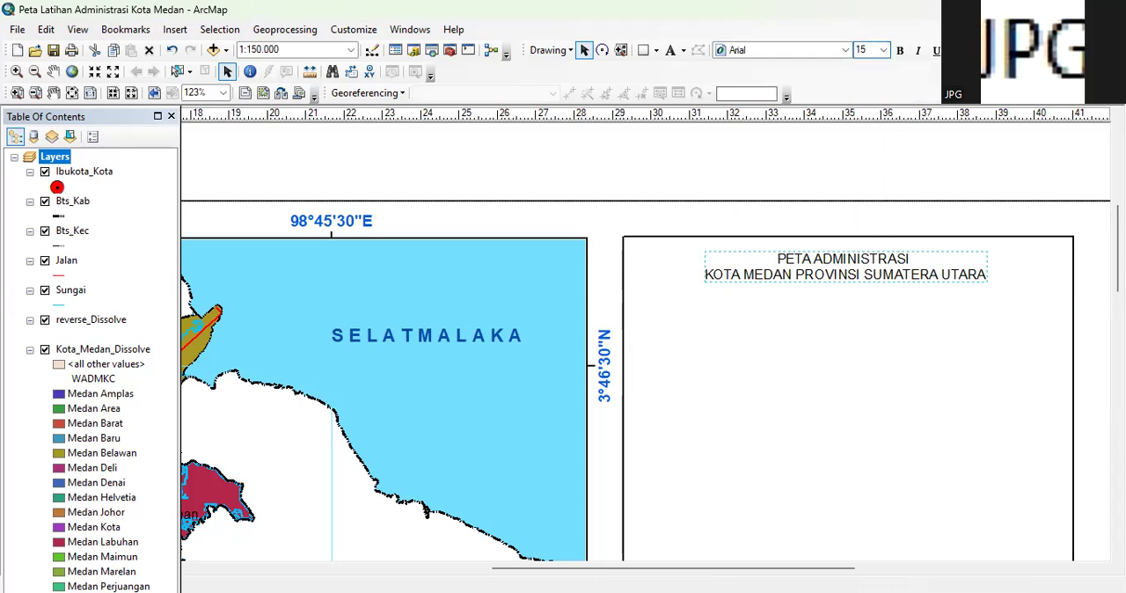
key(Return)
click(900, 51)
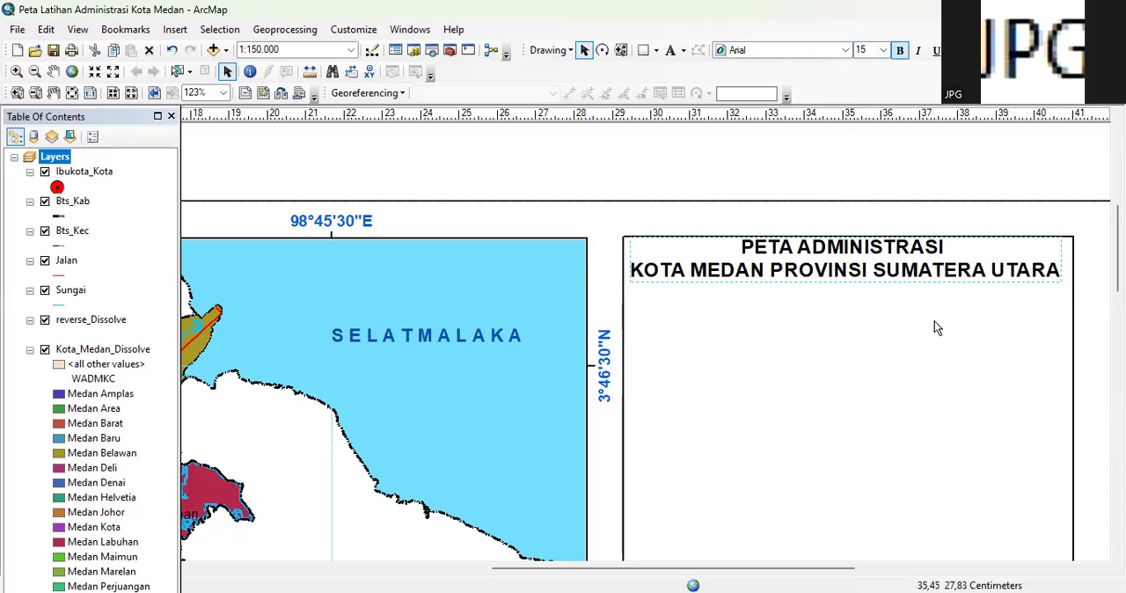
Nudge the title slightly down and to the right, clear of the frame's upper border
click(850, 280)
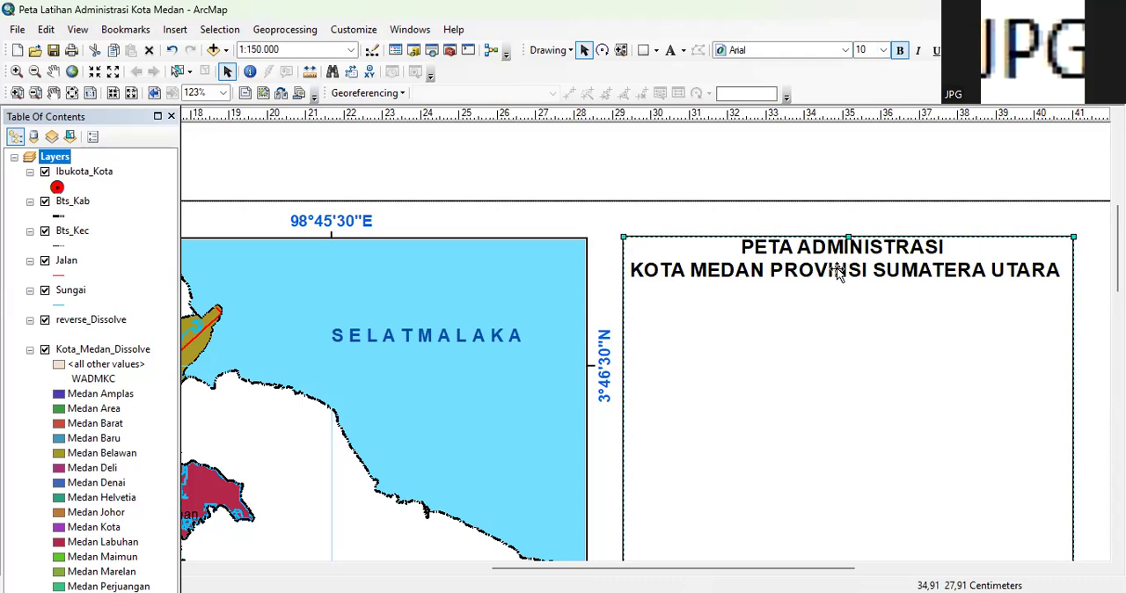
click(836, 271)
drag(812, 264, 821, 264)
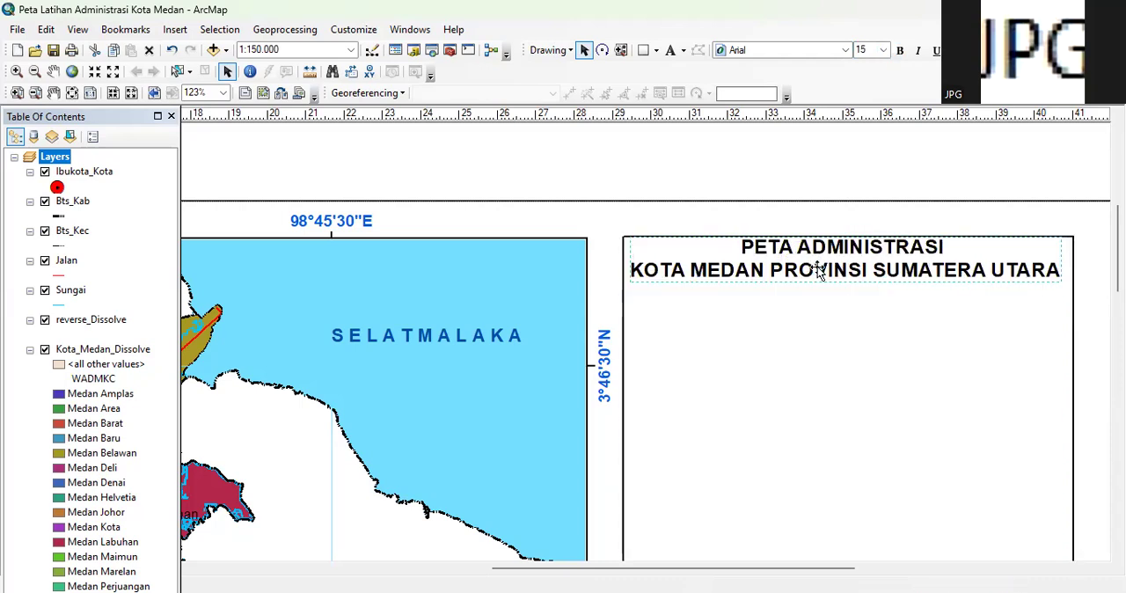
click(846, 339)
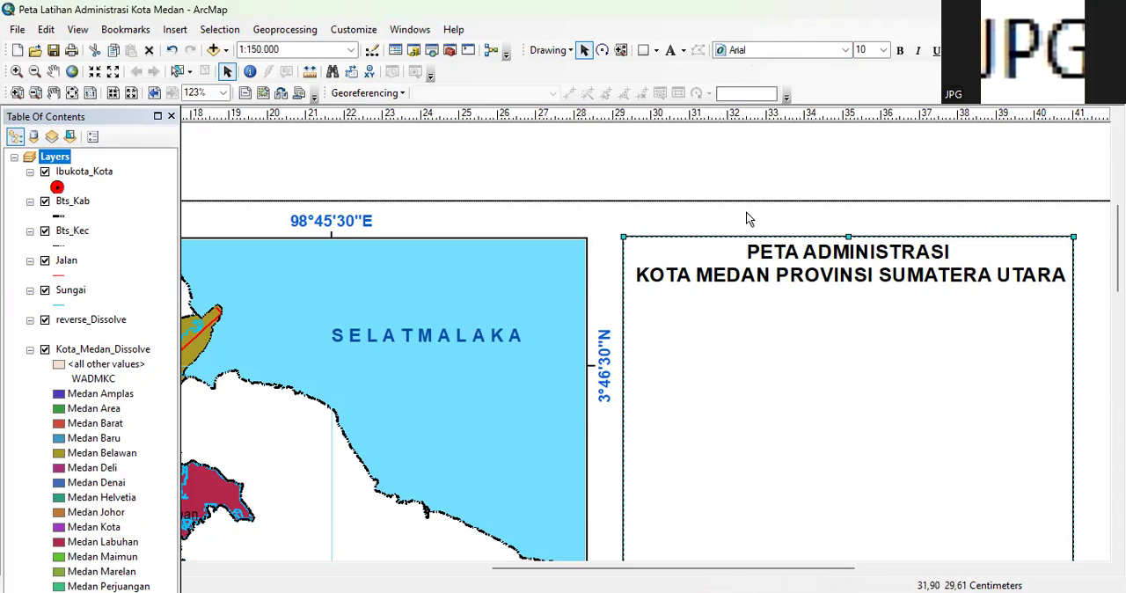
Draw a straight horizontal line about 11.7 cm long beneath the title, spanning the frame from side to side
click(660, 54)
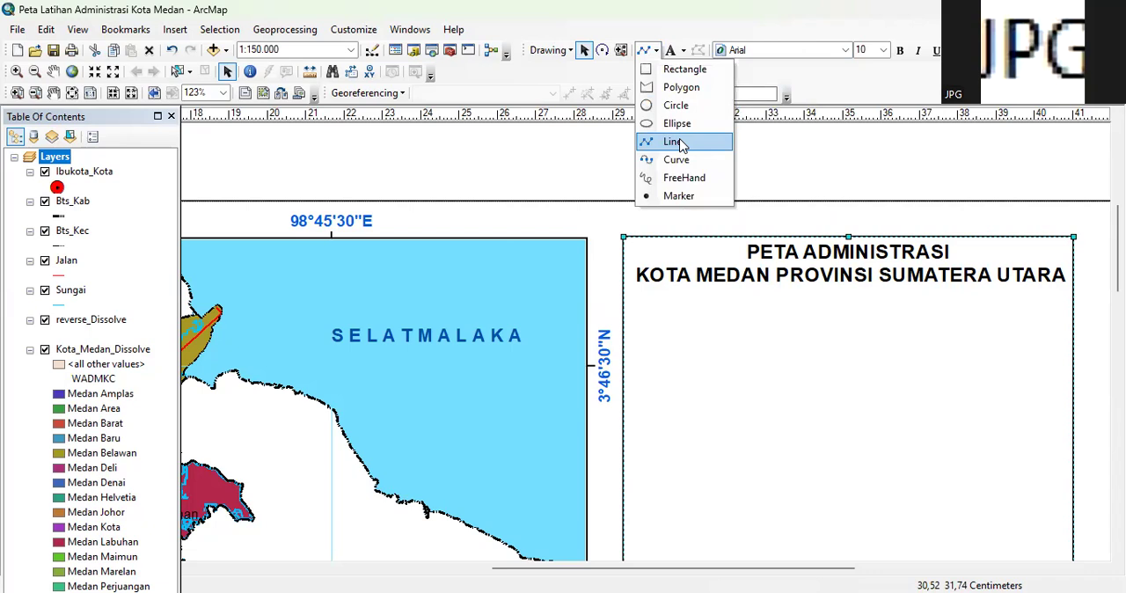
click(680, 143)
scroll(565, 330, down, 3)
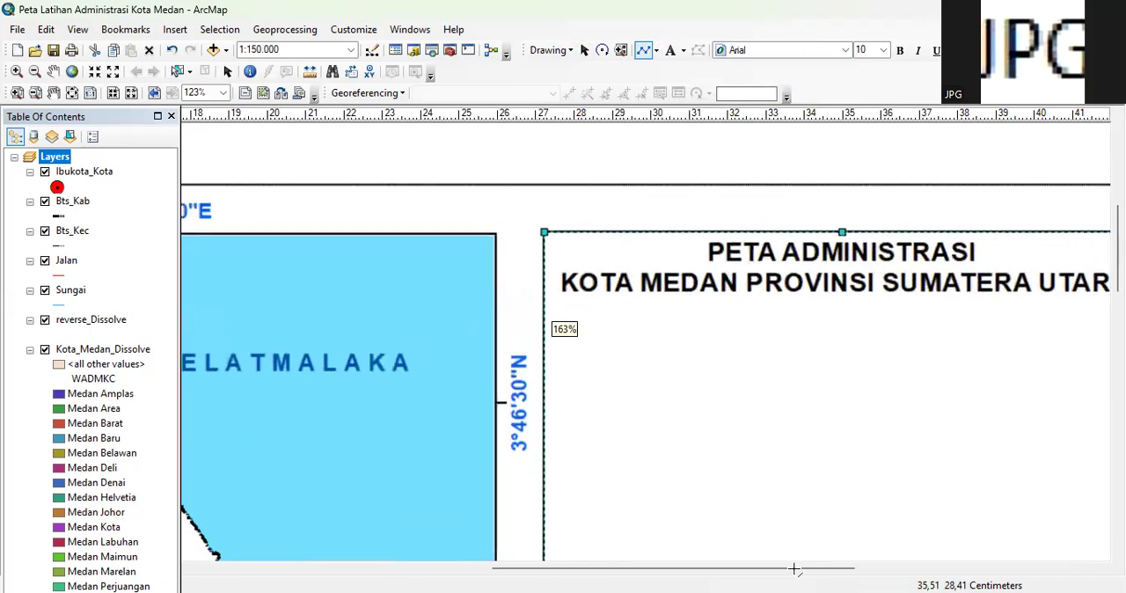
drag(800, 570, 854, 572)
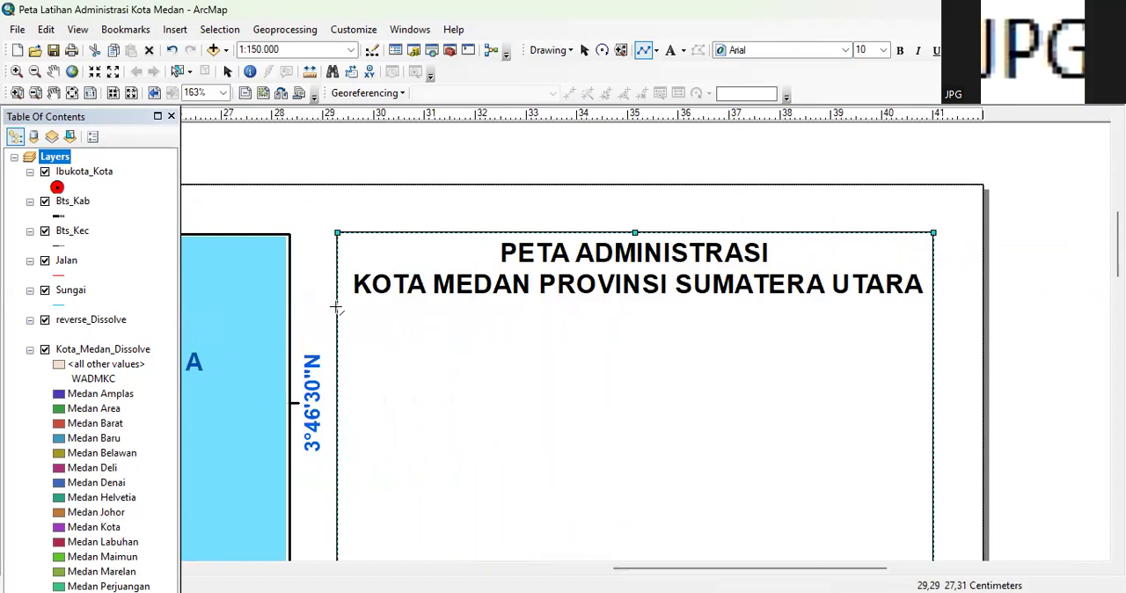
drag(336, 307, 840, 298)
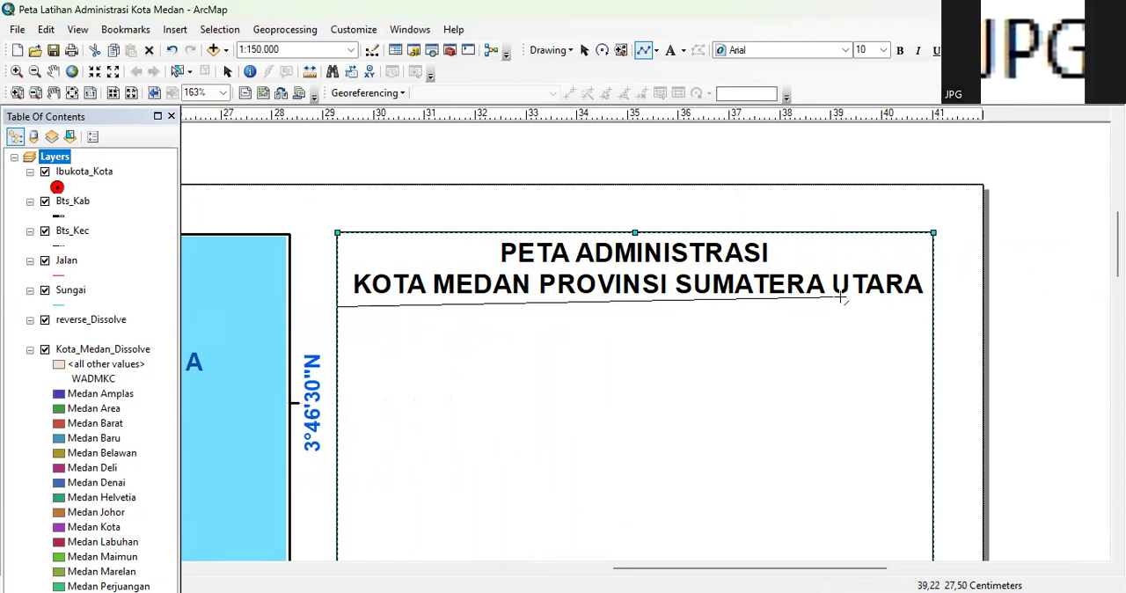
drag(840, 297, 934, 307)
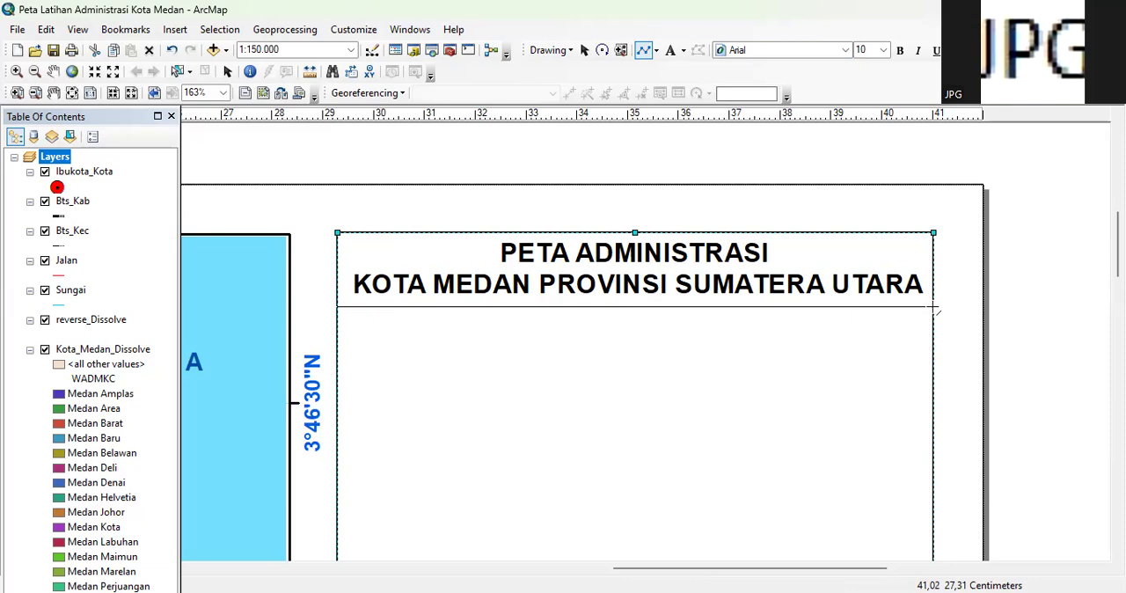
double_click(935, 307)
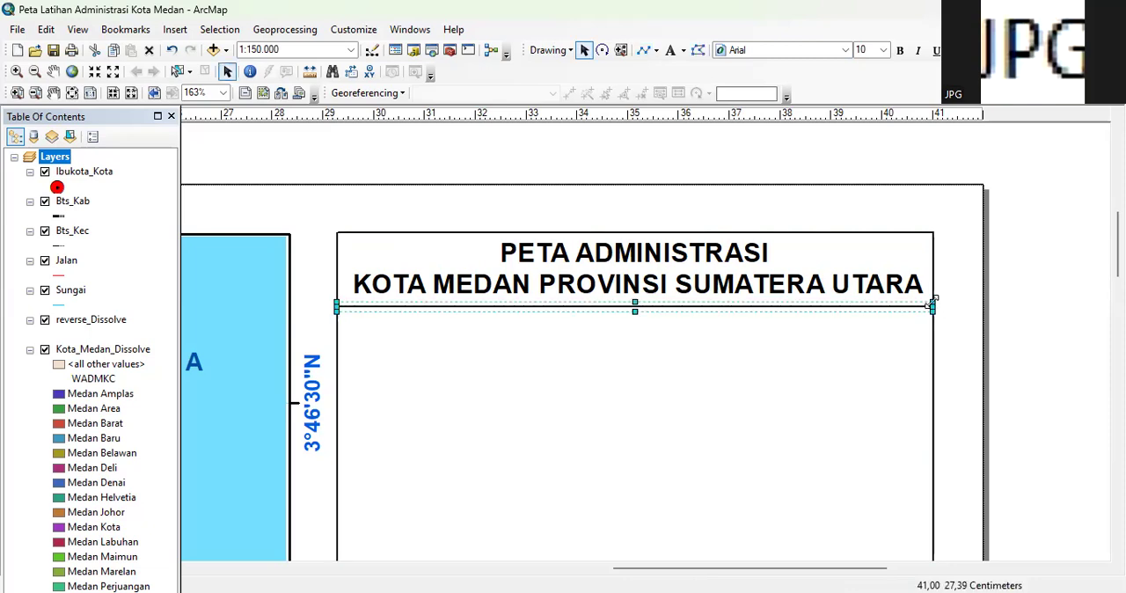
click(971, 297)
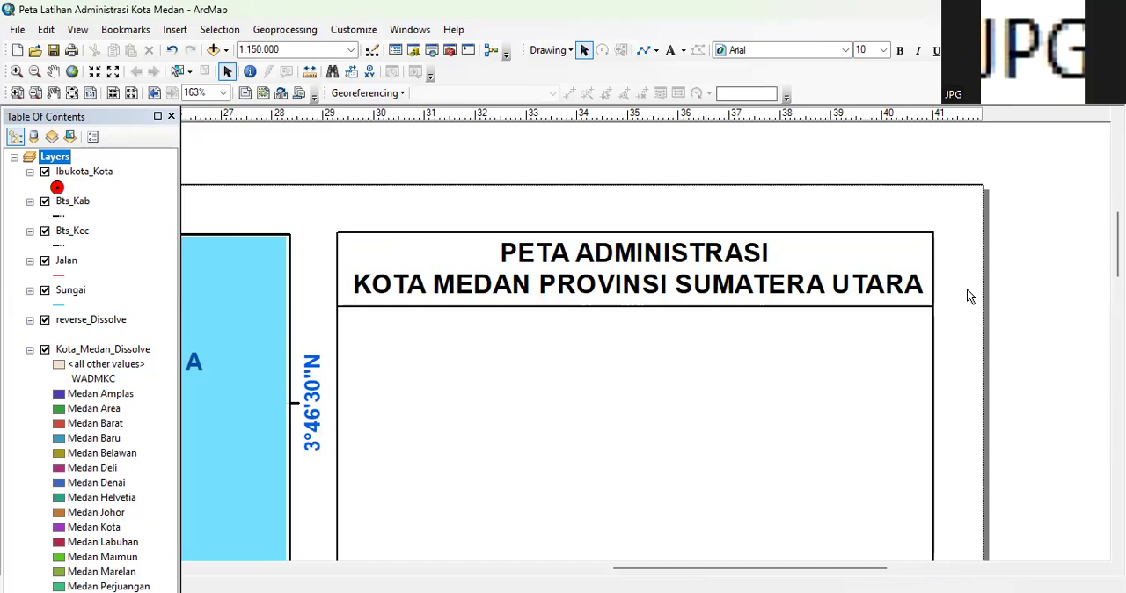
Insert a north arrow in the ESRI North 68 style, a four-pointed star without letters, into the layout
scroll(759, 335, up, 2)
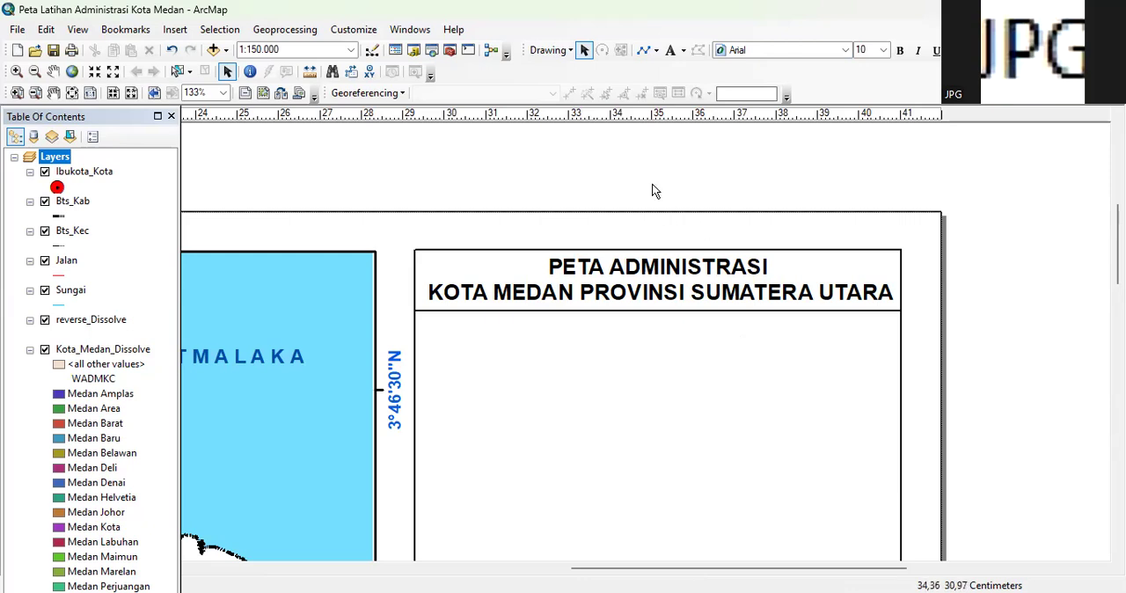
click(175, 32)
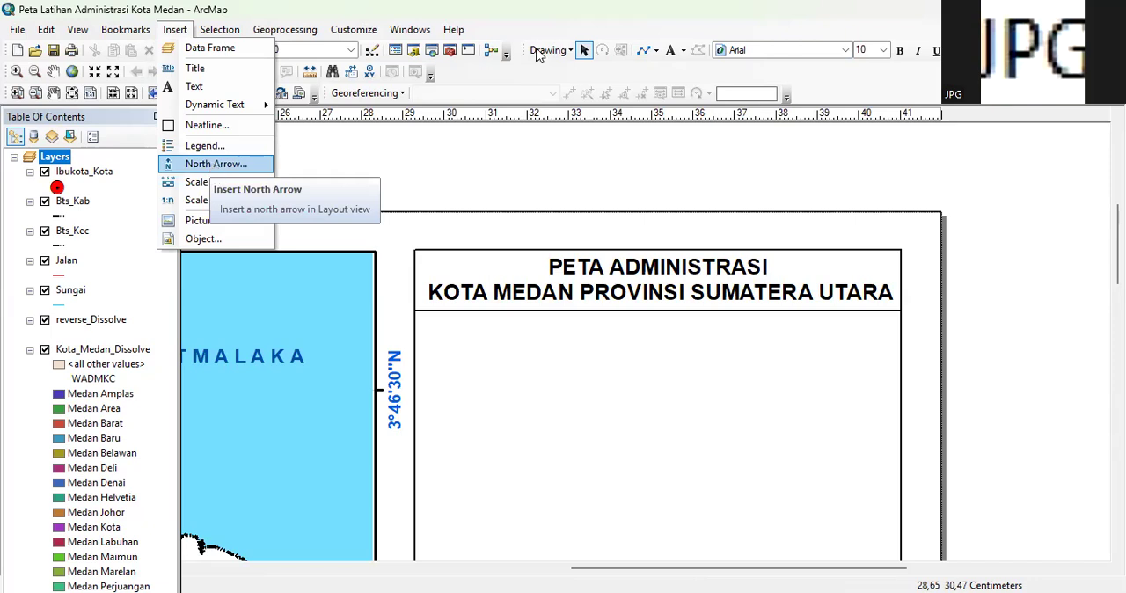
scroll(146, 145, down, 3)
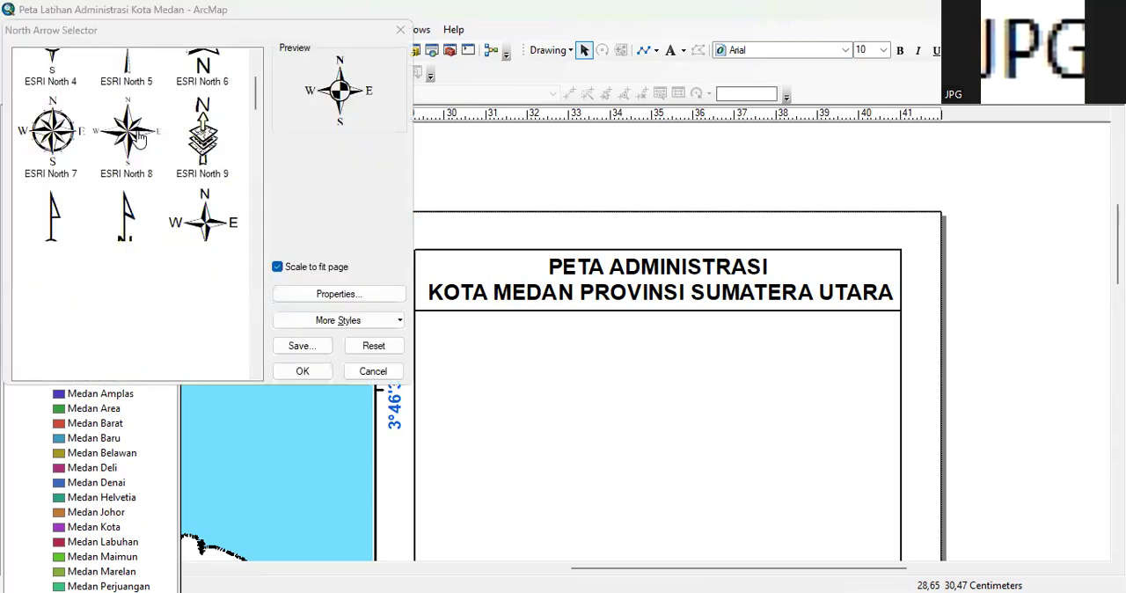
scroll(150, 148, up, 3)
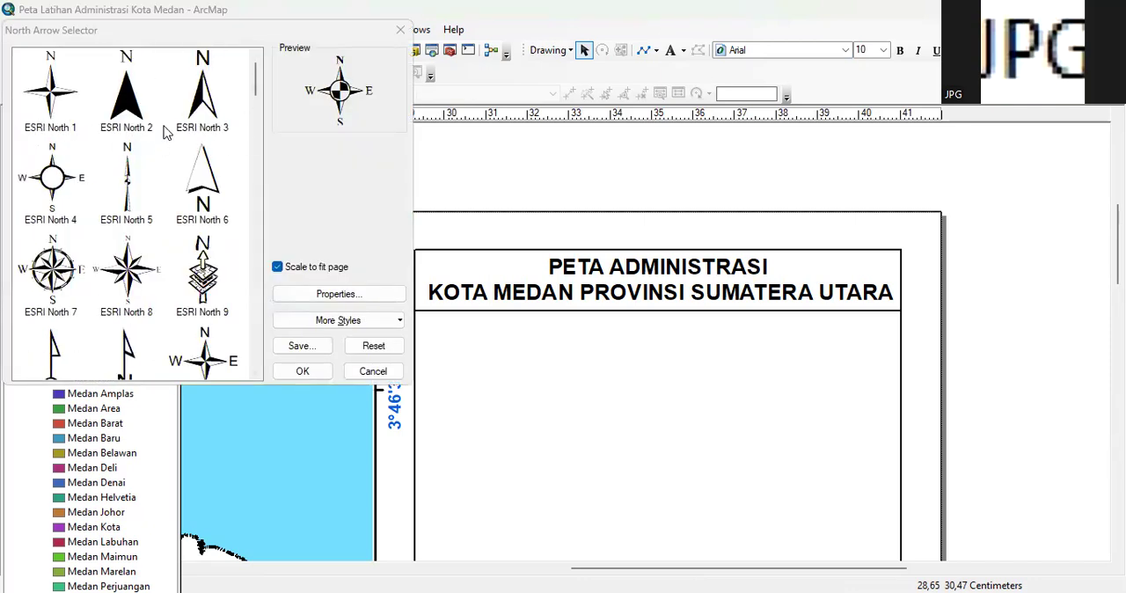
click(41, 112)
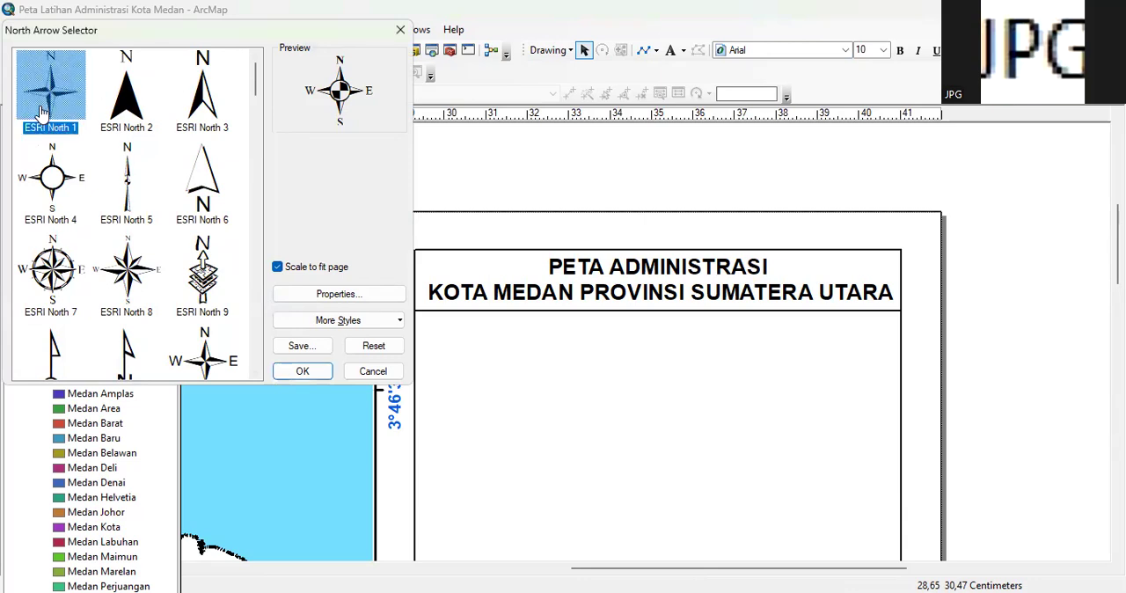
key(Down)
key(Right)
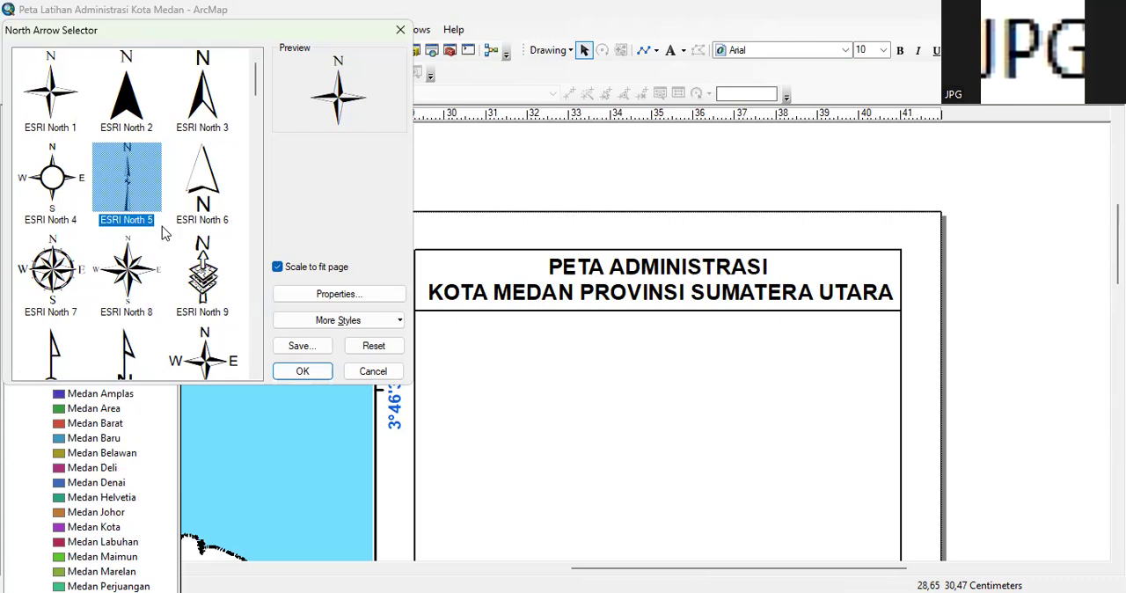
scroll(162, 233, down, 15)
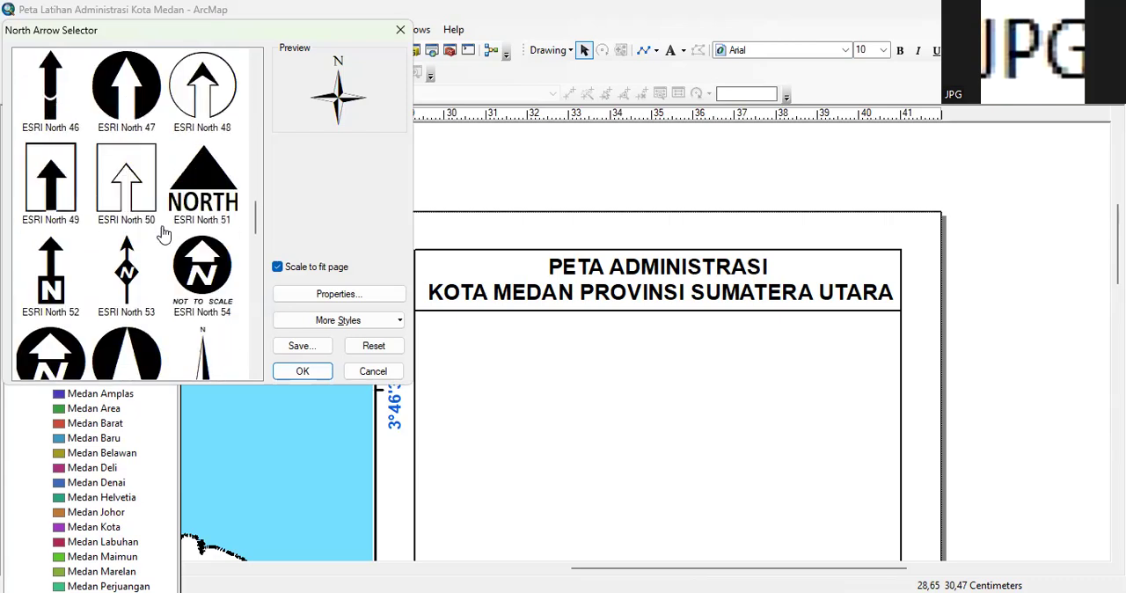
scroll(162, 233, down, 3)
scroll(162, 232, down, 3)
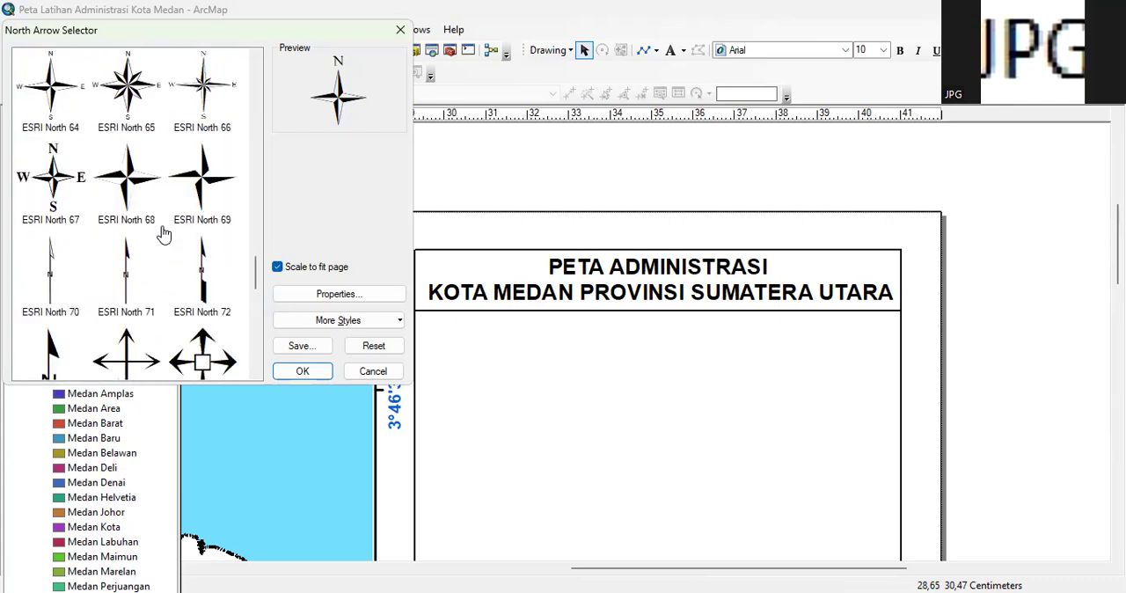
click(130, 186)
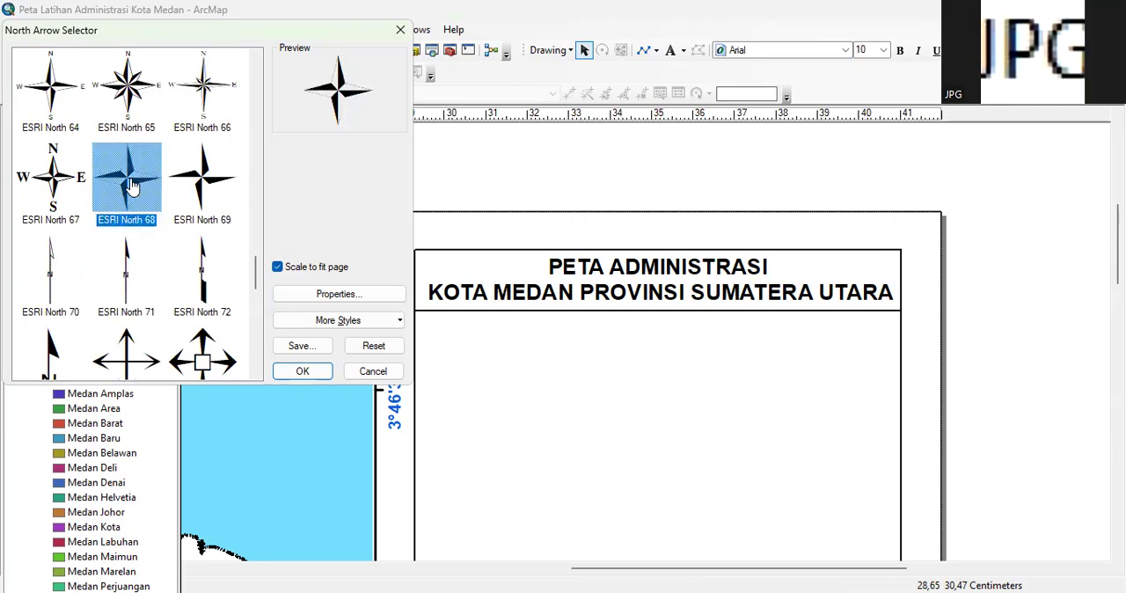
click(302, 372)
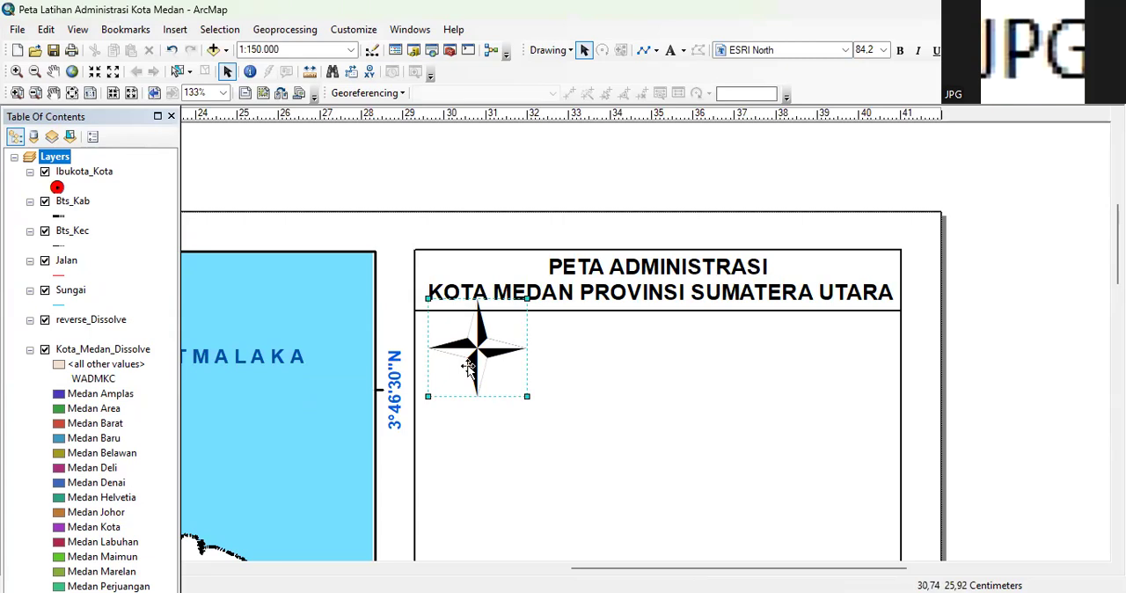
Move the north arrow below the divider line near the frame's left border and shrink it to about 2 cm wide
drag(466, 350, 506, 380)
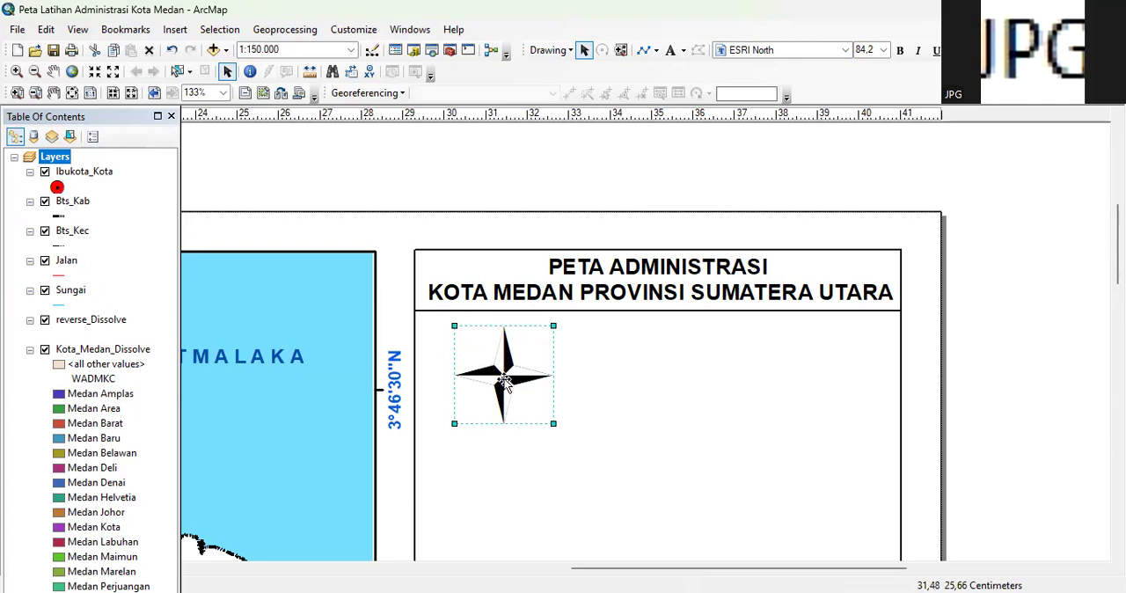
drag(552, 418, 501, 391)
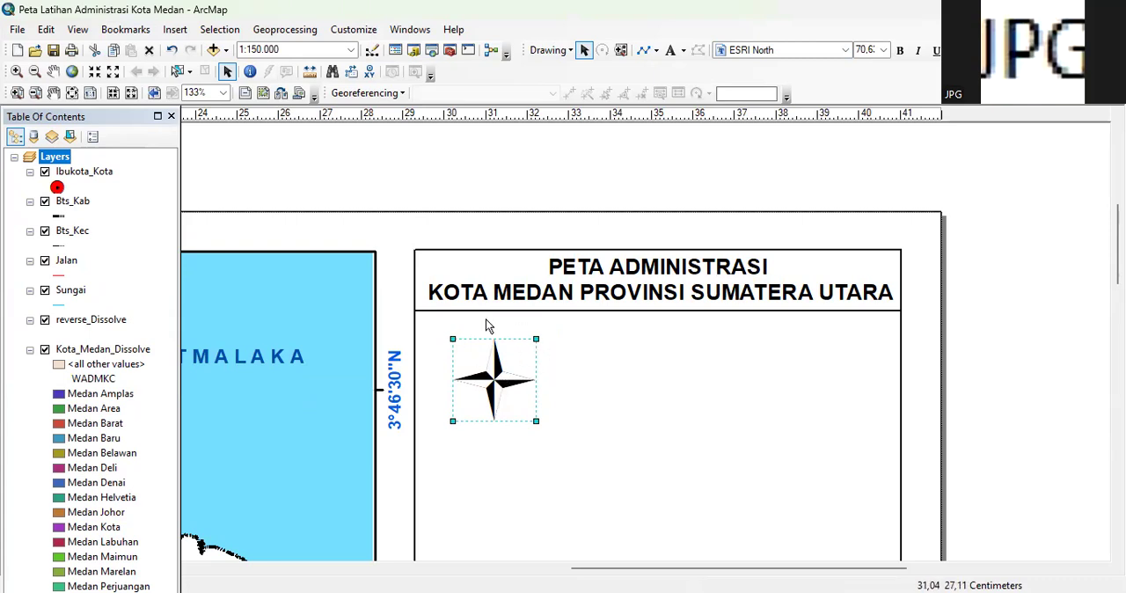
click(503, 323)
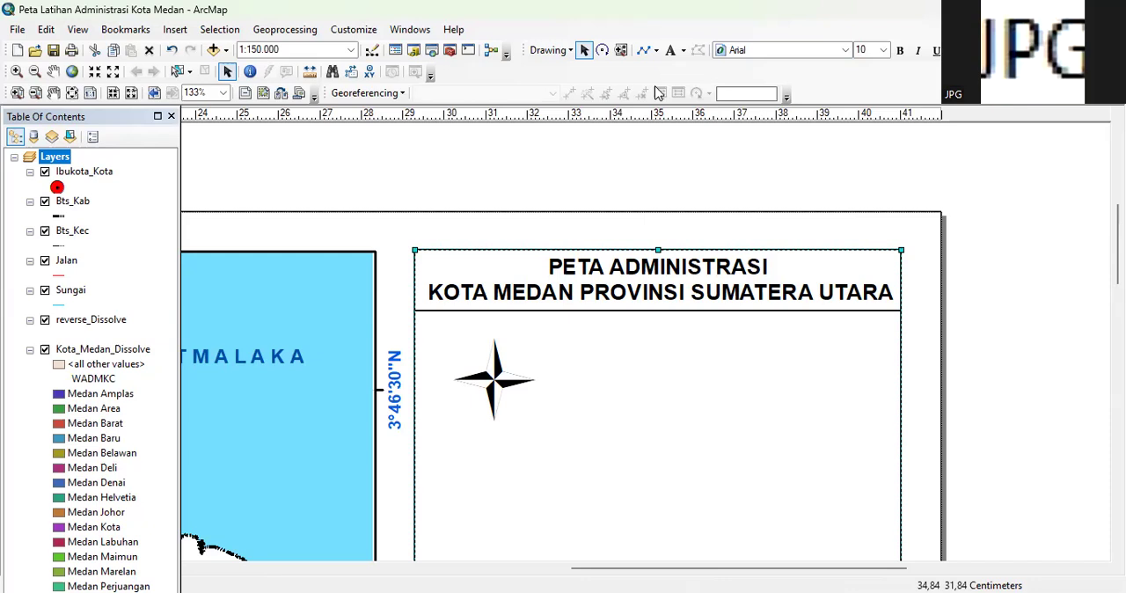
Add the text label "U" and centre it above the north arrow's upper tip
click(684, 51)
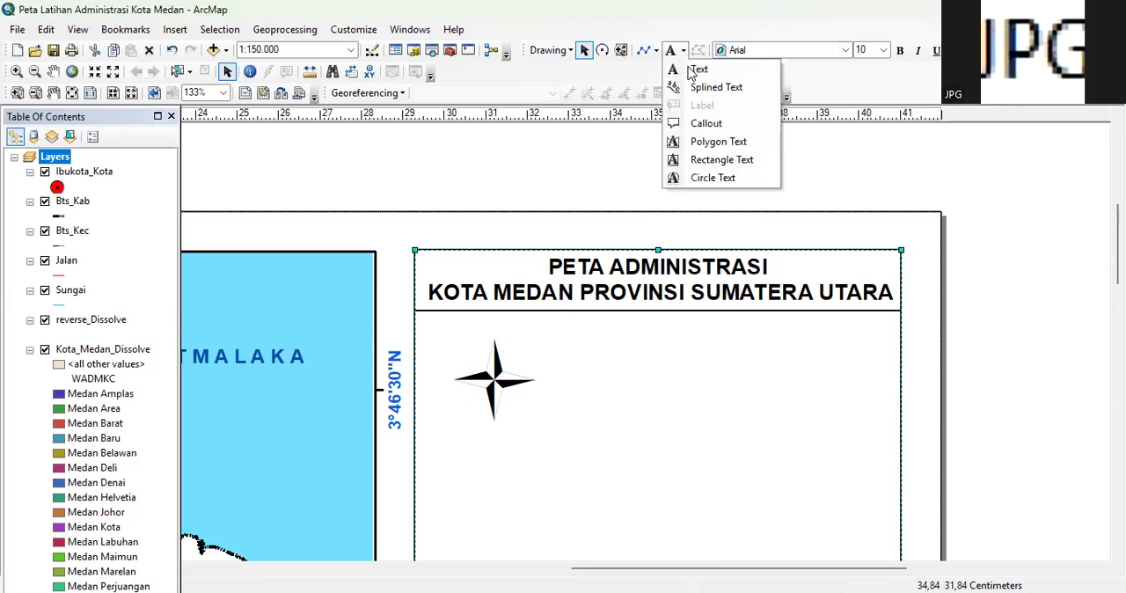
click(697, 69)
click(527, 322)
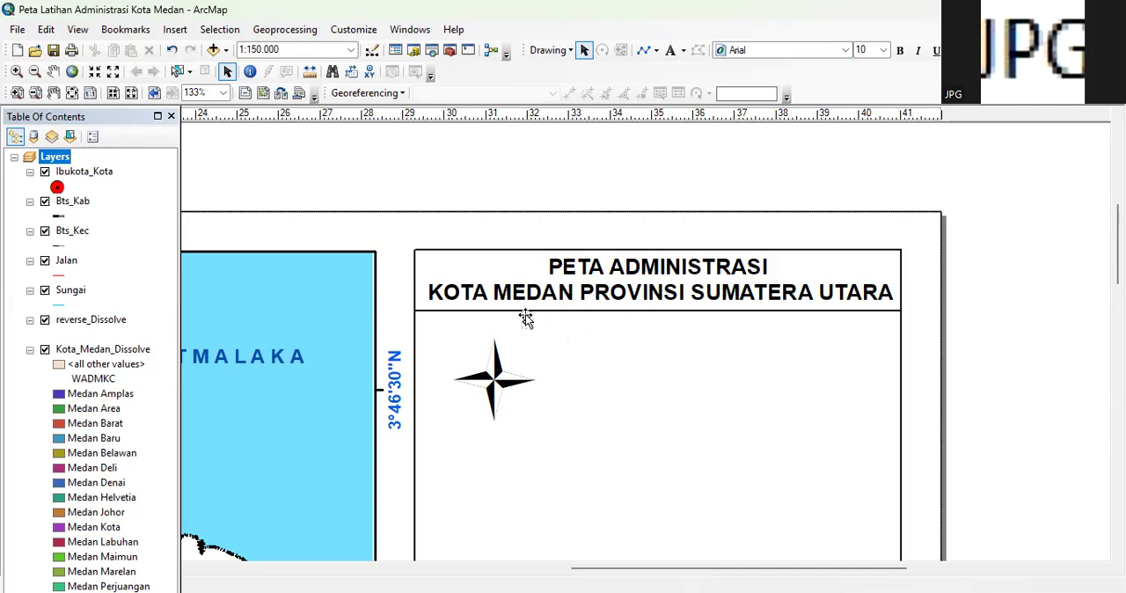
drag(528, 324, 496, 324)
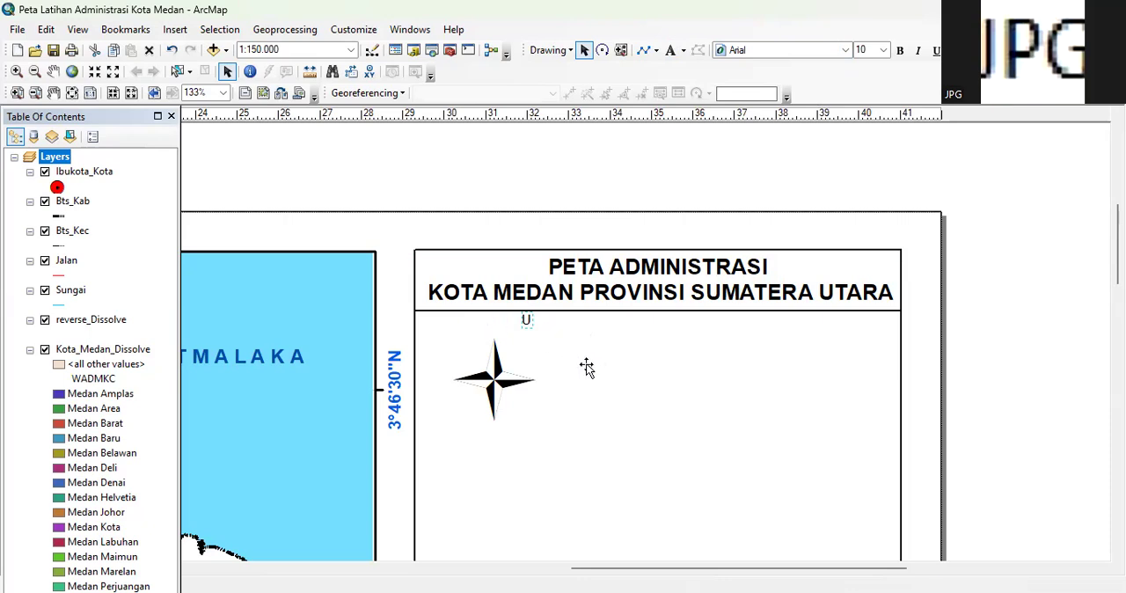
click(508, 454)
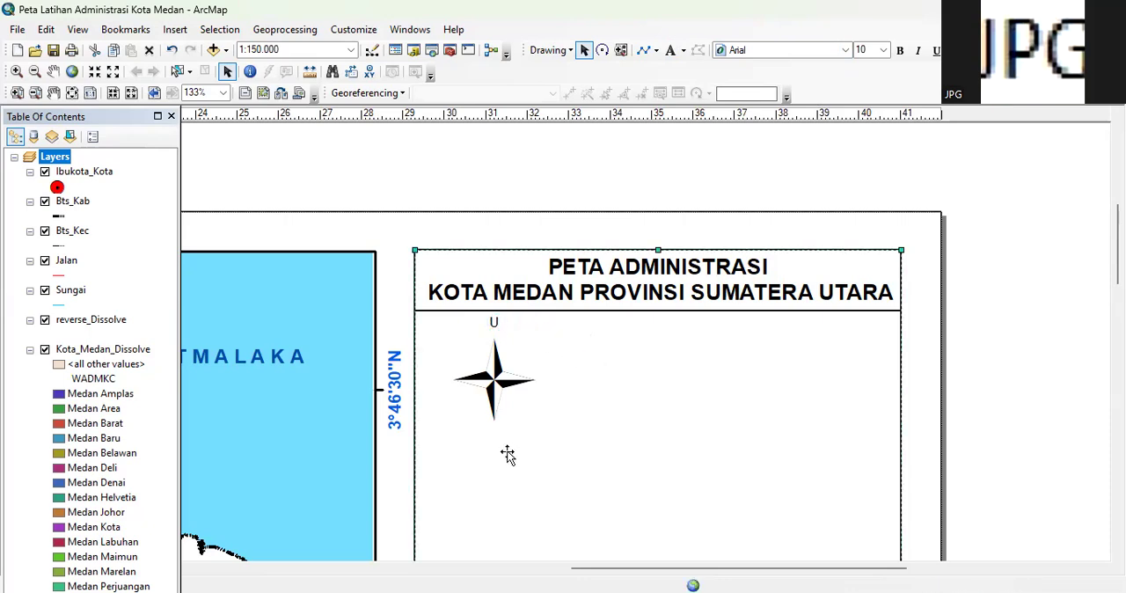
Add a second text label beneath the north arrow and set its text to "S"
click(673, 51)
click(500, 423)
click(505, 422)
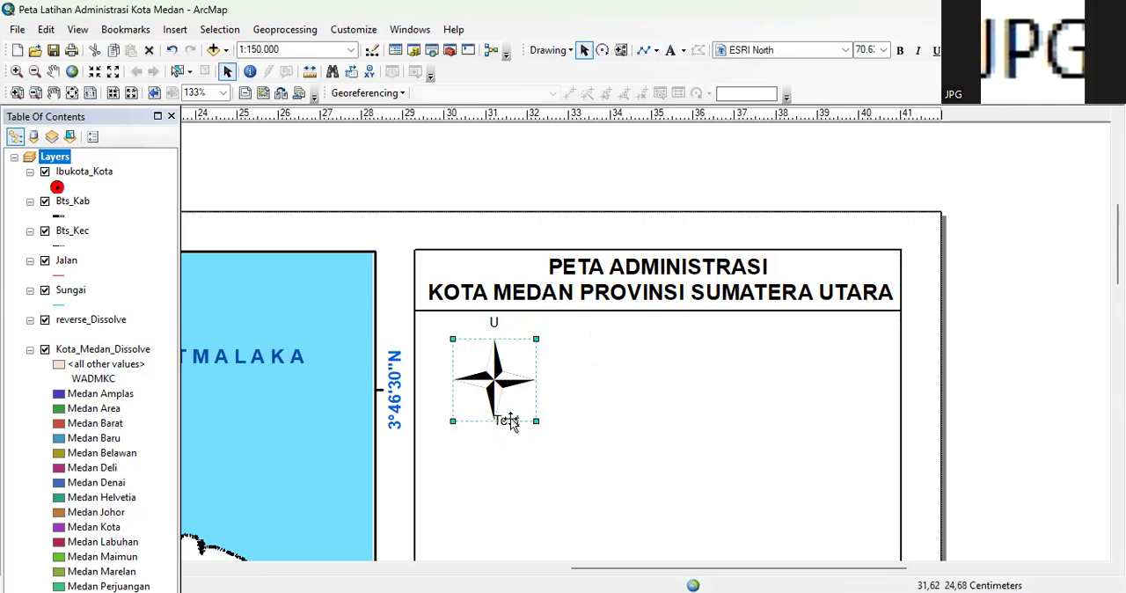
click(542, 430)
click(506, 422)
drag(506, 421, 495, 442)
click(496, 439)
click(494, 439)
double_click(493, 437)
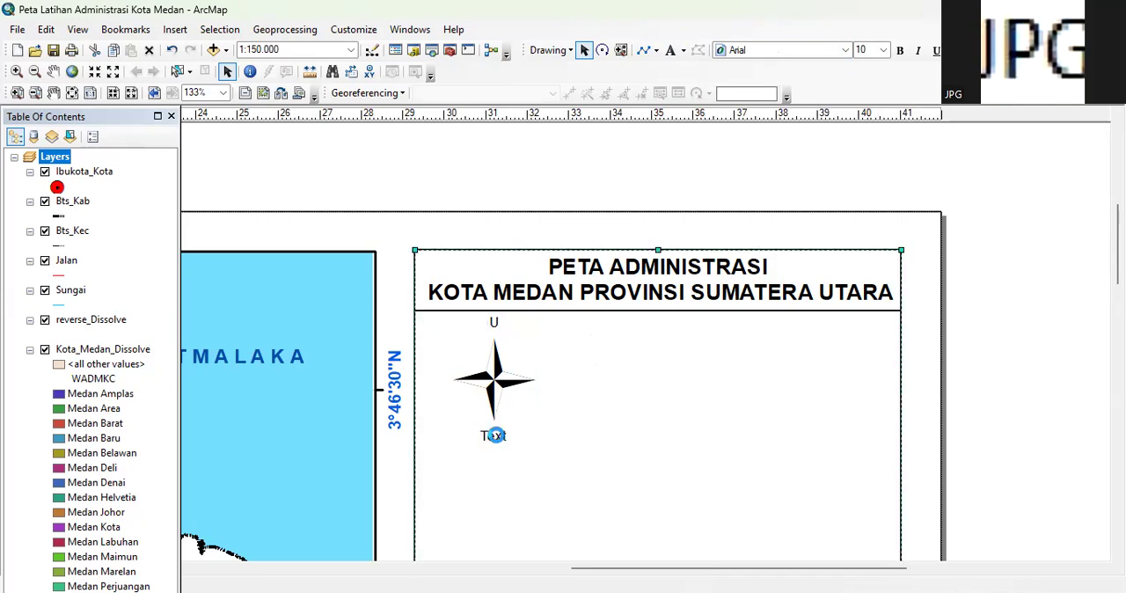
text(S)
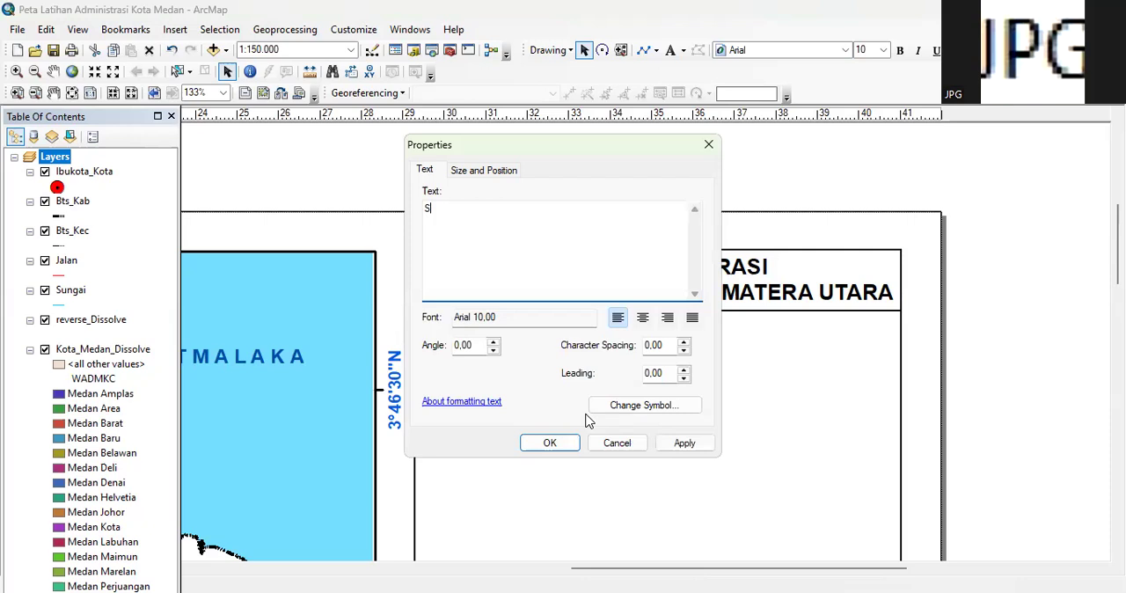
click(553, 444)
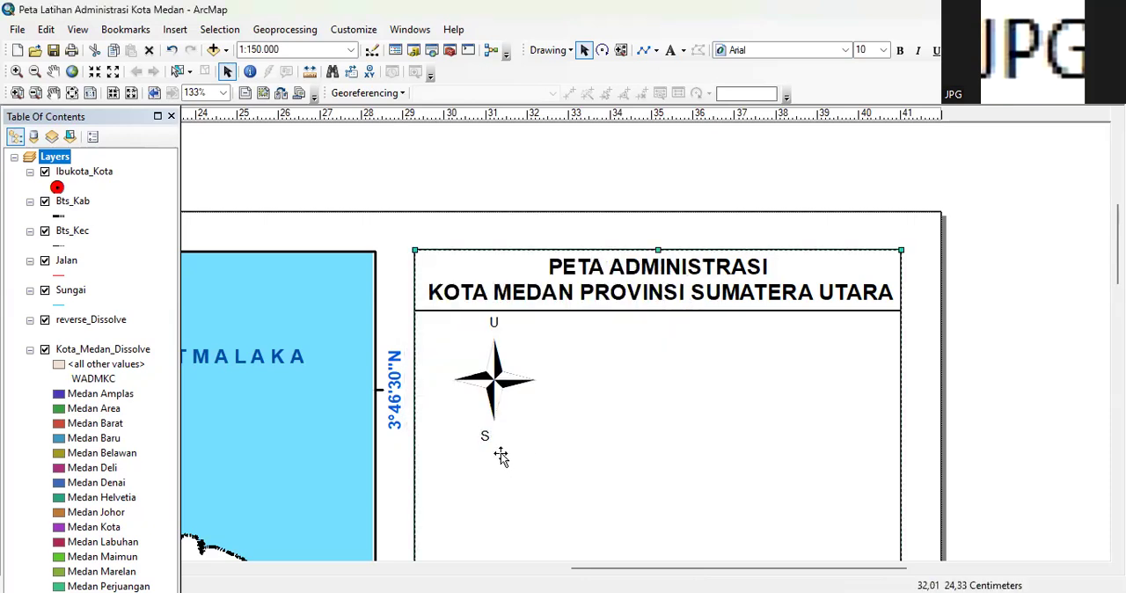
Centre the "S" label directly under the north arrow's lower tip, in line with the "U"
click(485, 438)
click(485, 438)
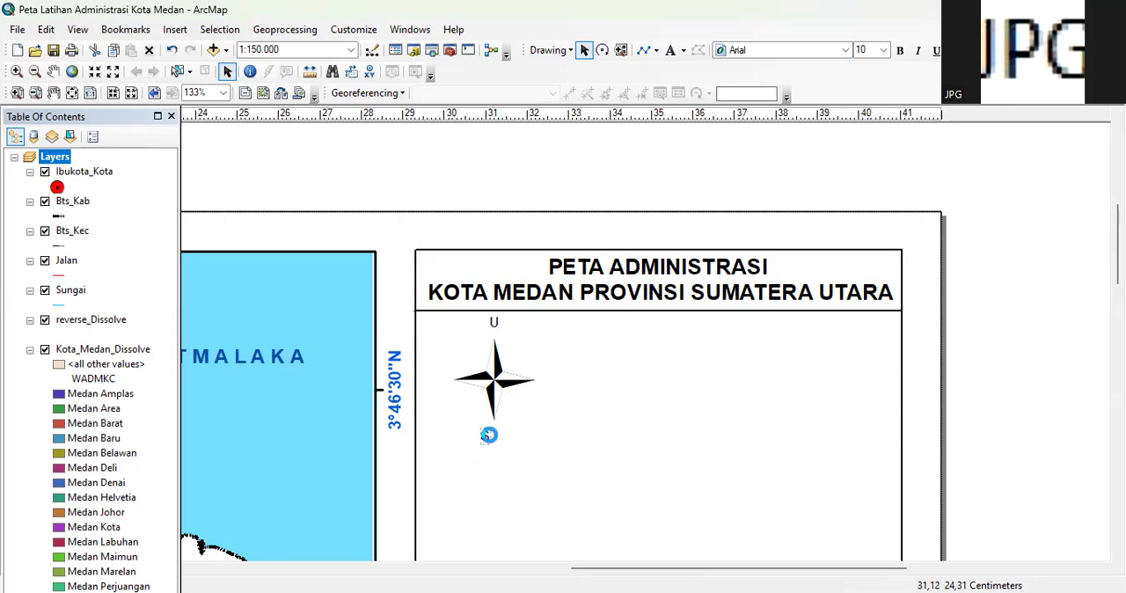
click(491, 443)
click(490, 443)
drag(492, 436, 491, 434)
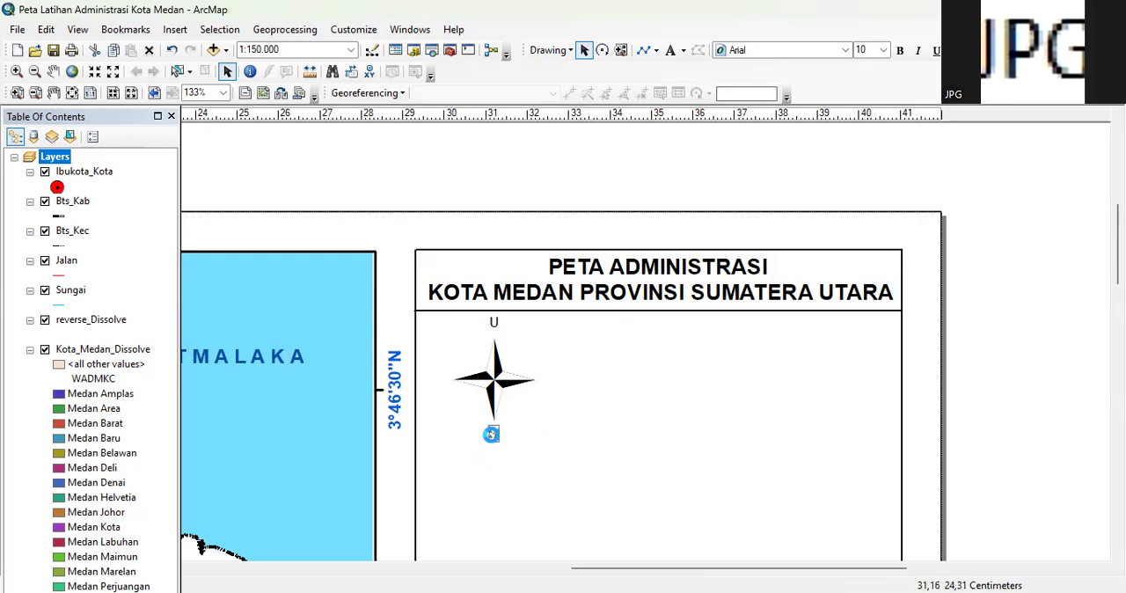
click(599, 365)
click(493, 322)
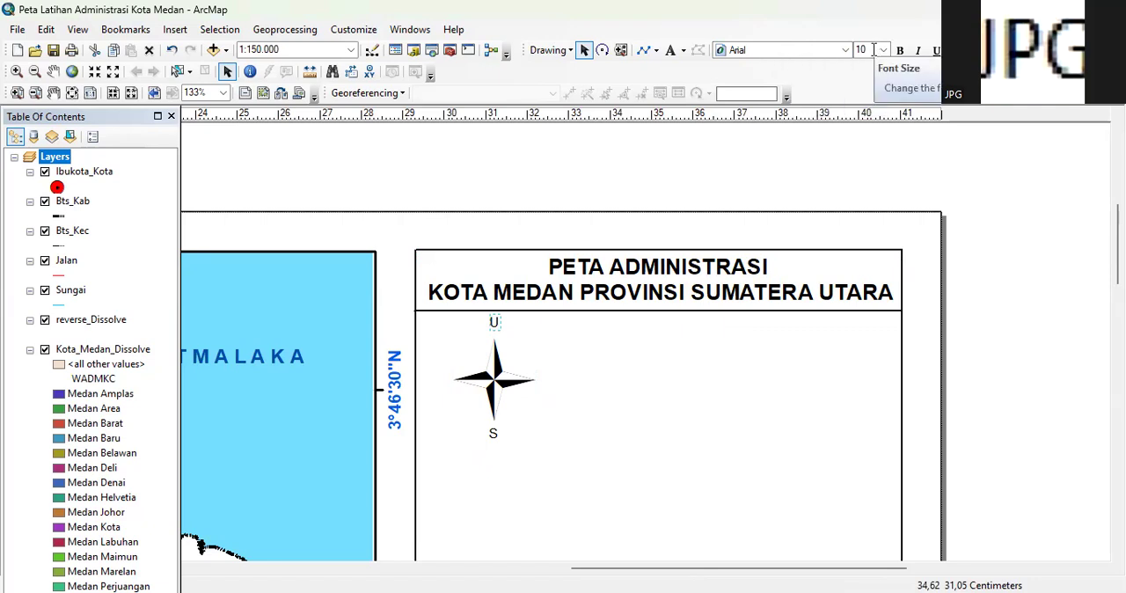
click(495, 436)
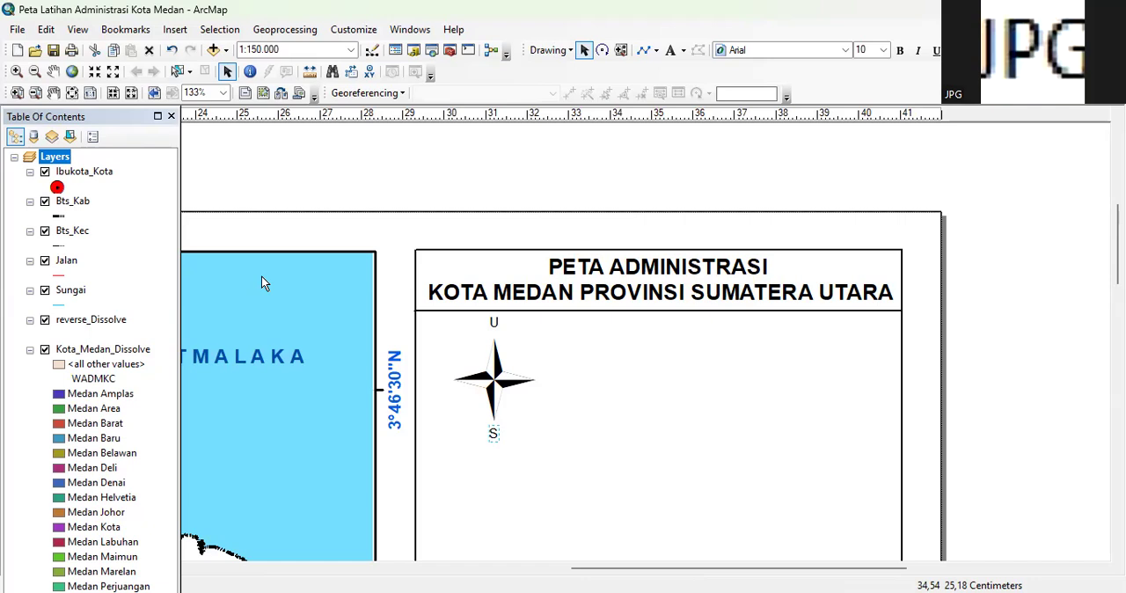
Insert an Absolute Scale scale text and move it to the right of the north arrow, just below the divider line
click(176, 32)
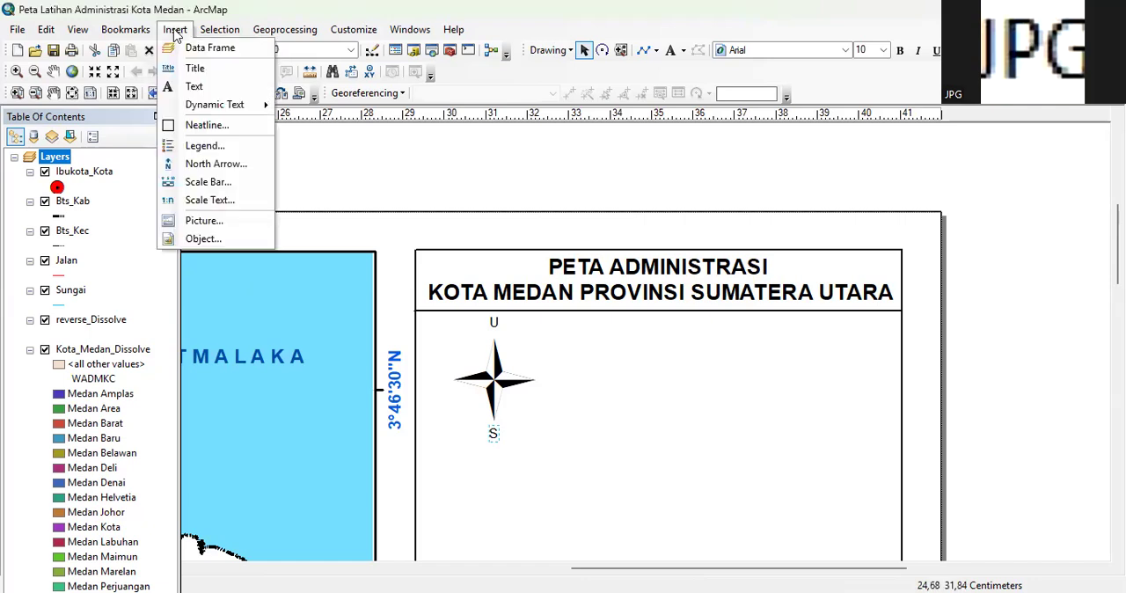
click(216, 201)
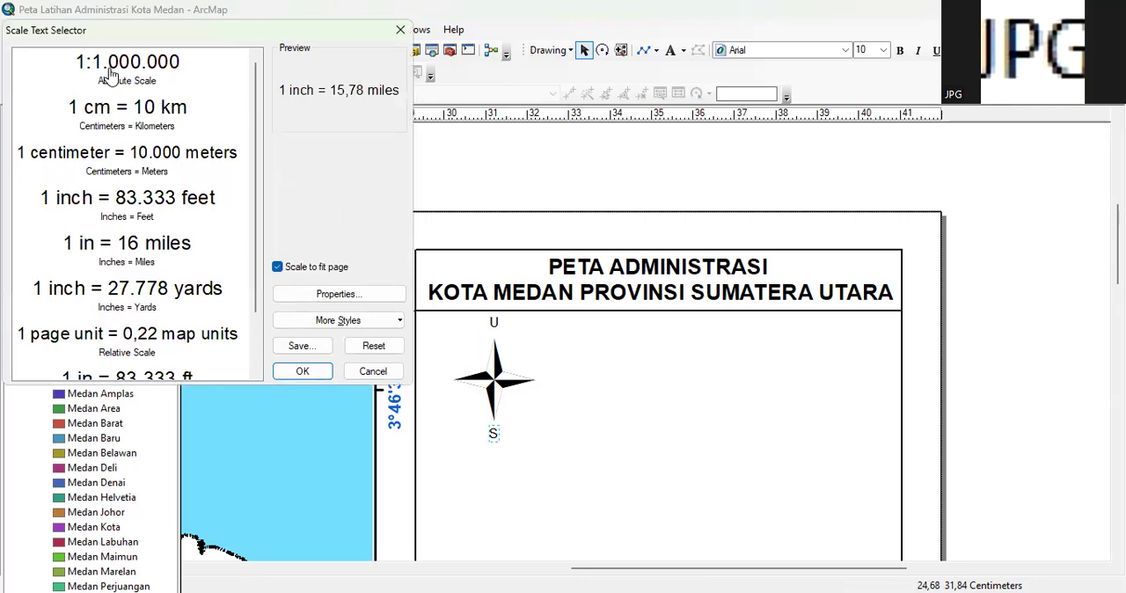
click(125, 70)
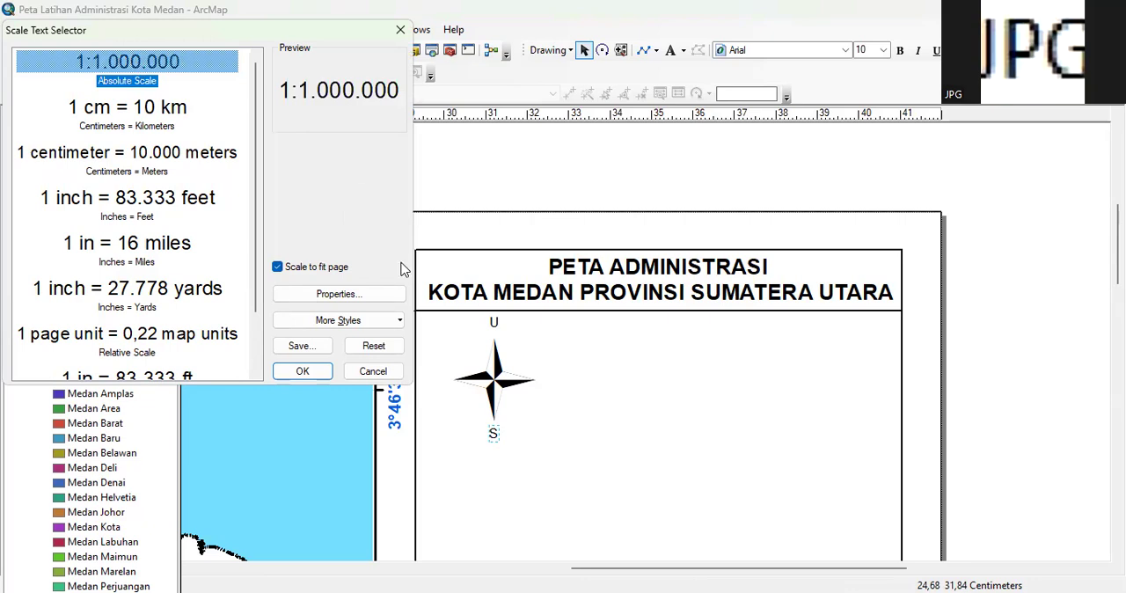
click(303, 371)
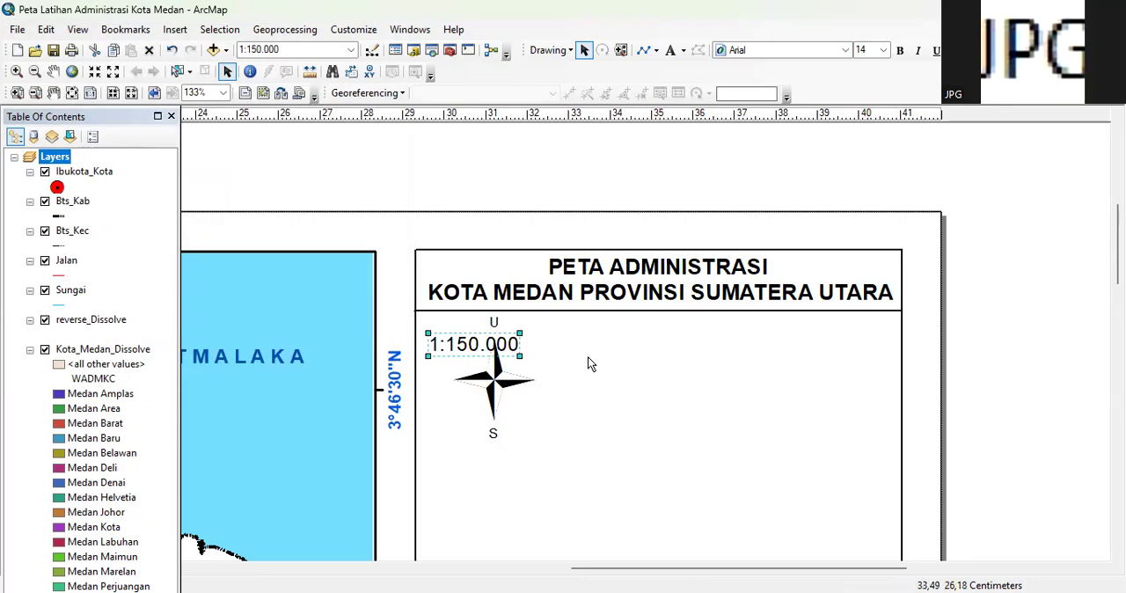
drag(475, 342, 683, 347)
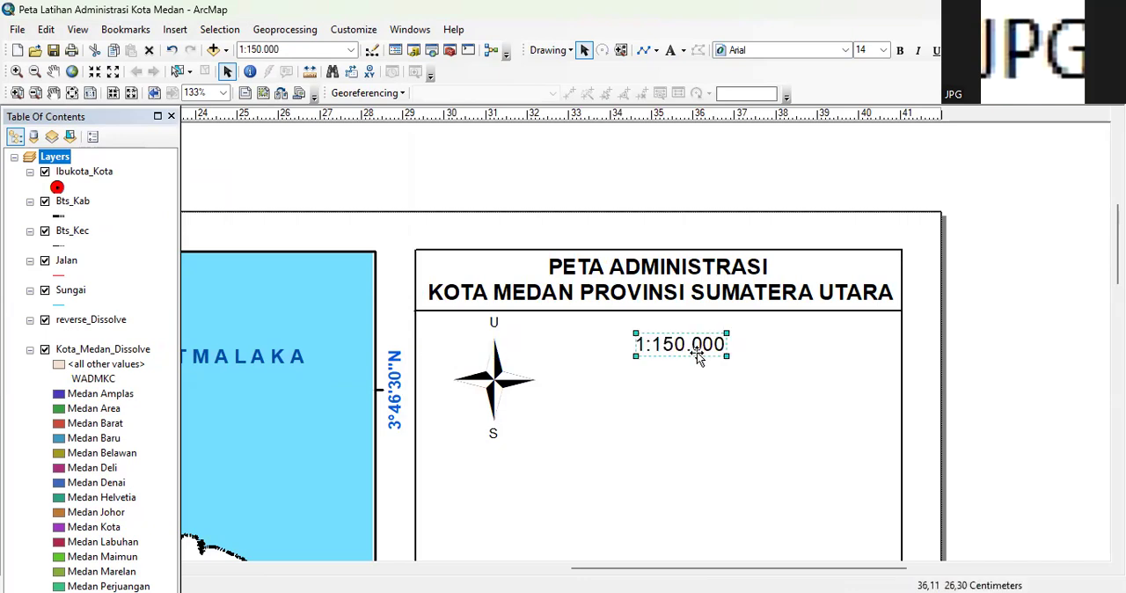
click(263, 49)
click(294, 50)
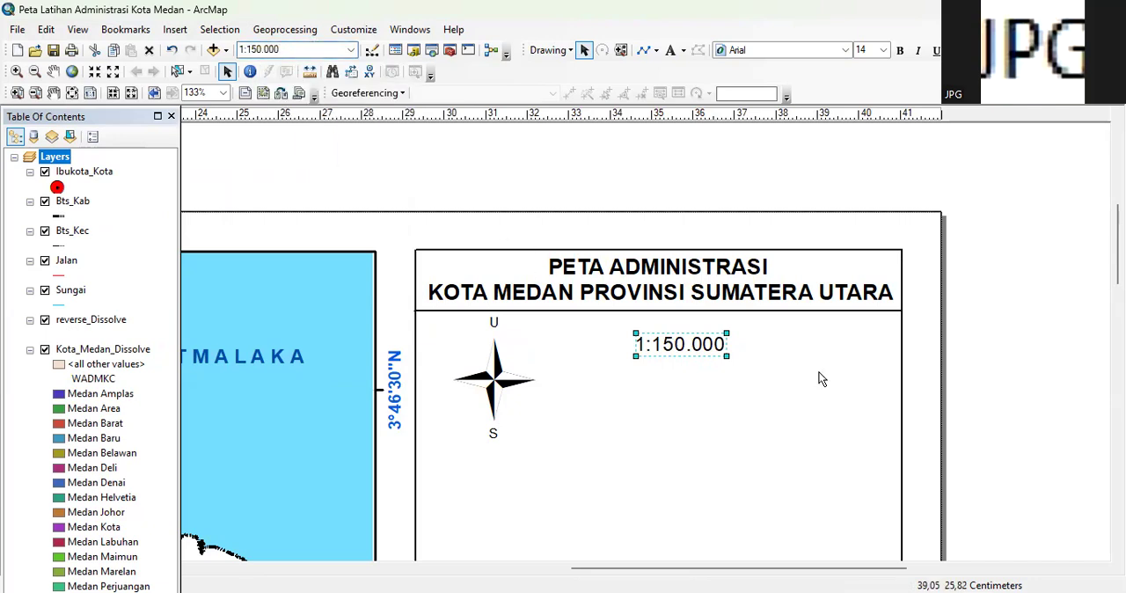
click(690, 364)
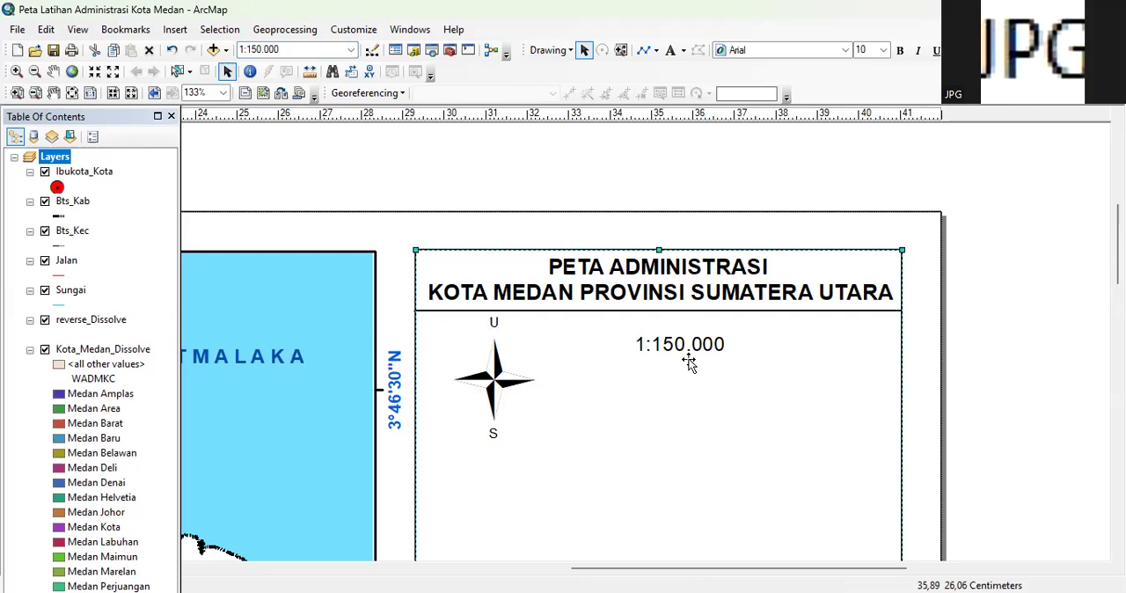
click(689, 353)
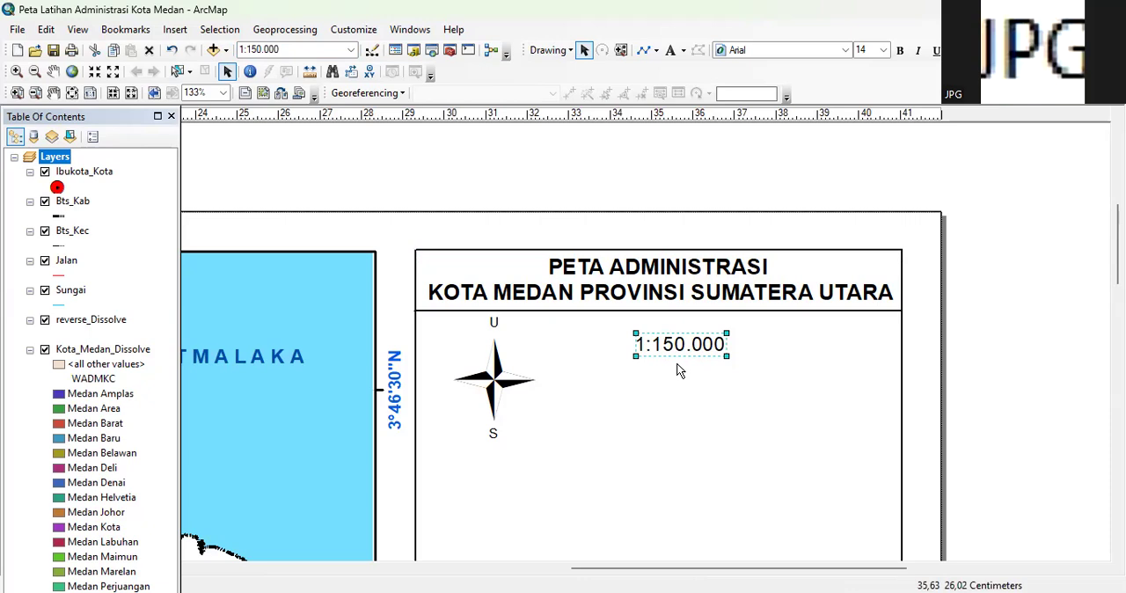
Insert an Alternating Scale Bar 1 scale bar with Kilometers as division units and the label "Km"
click(175, 33)
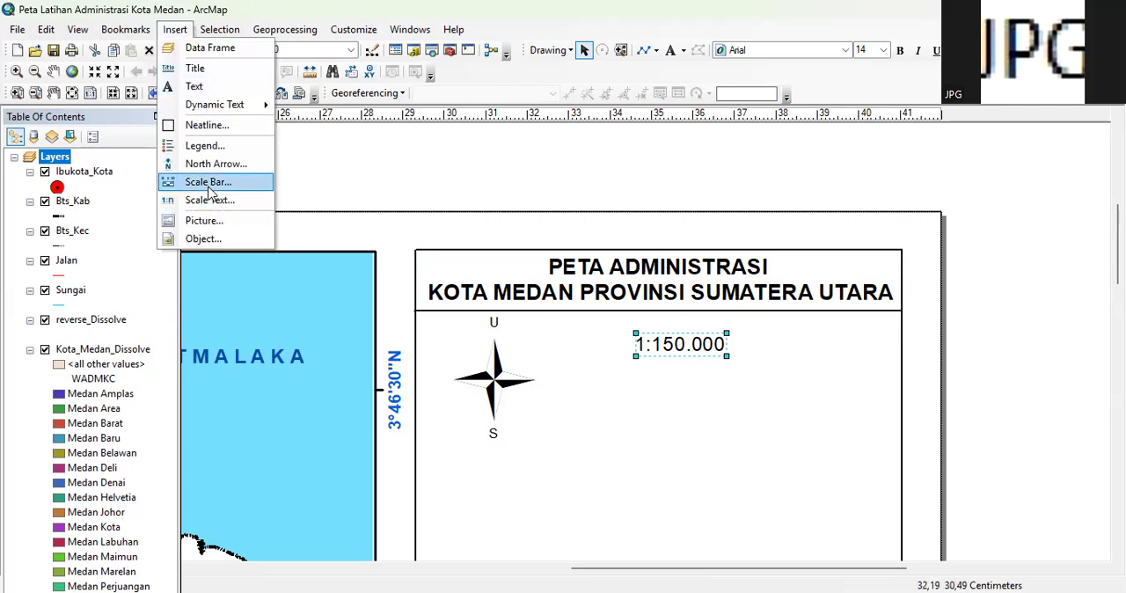
click(204, 183)
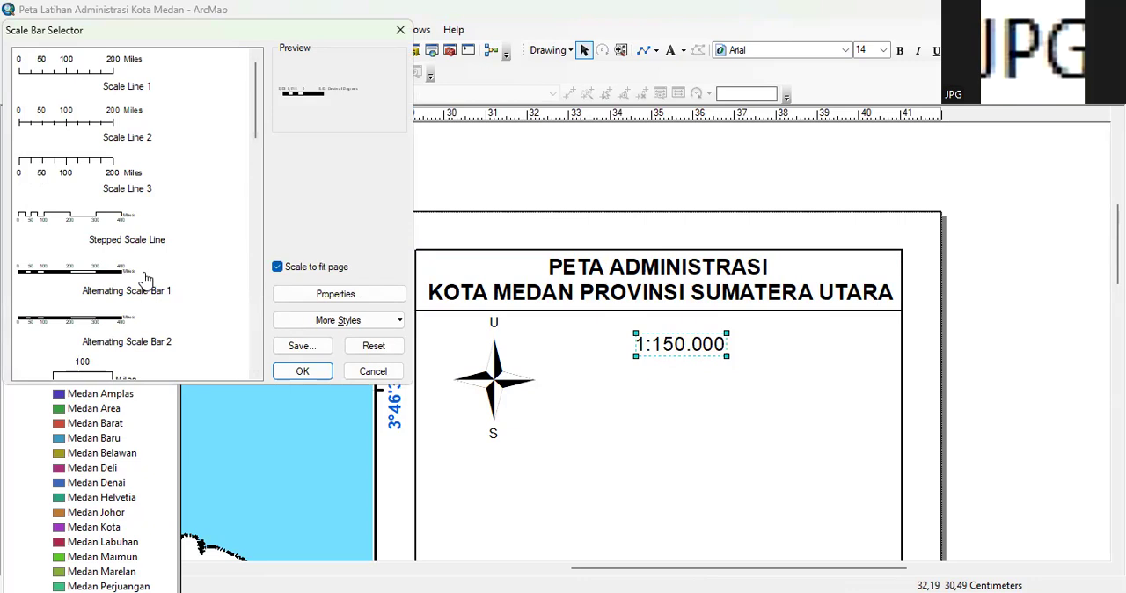
click(80, 275)
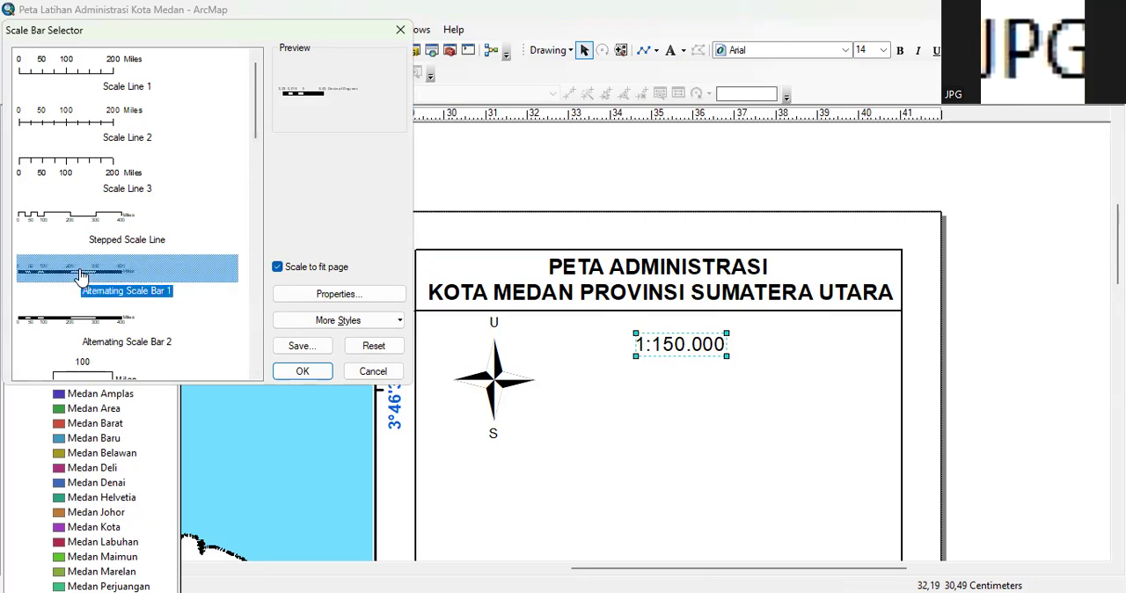
click(354, 294)
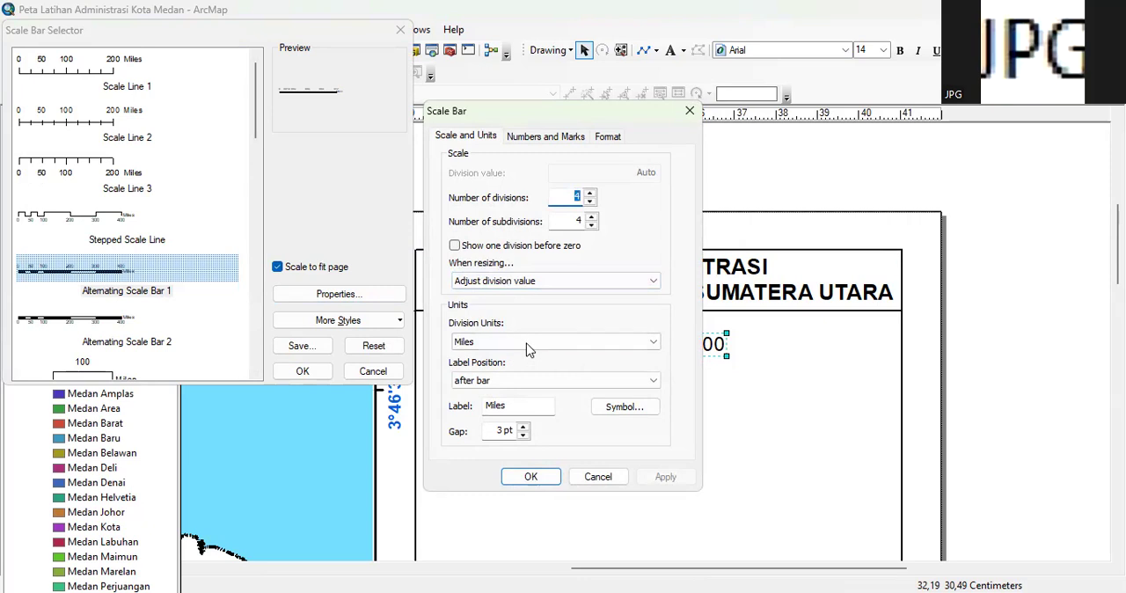
click(636, 344)
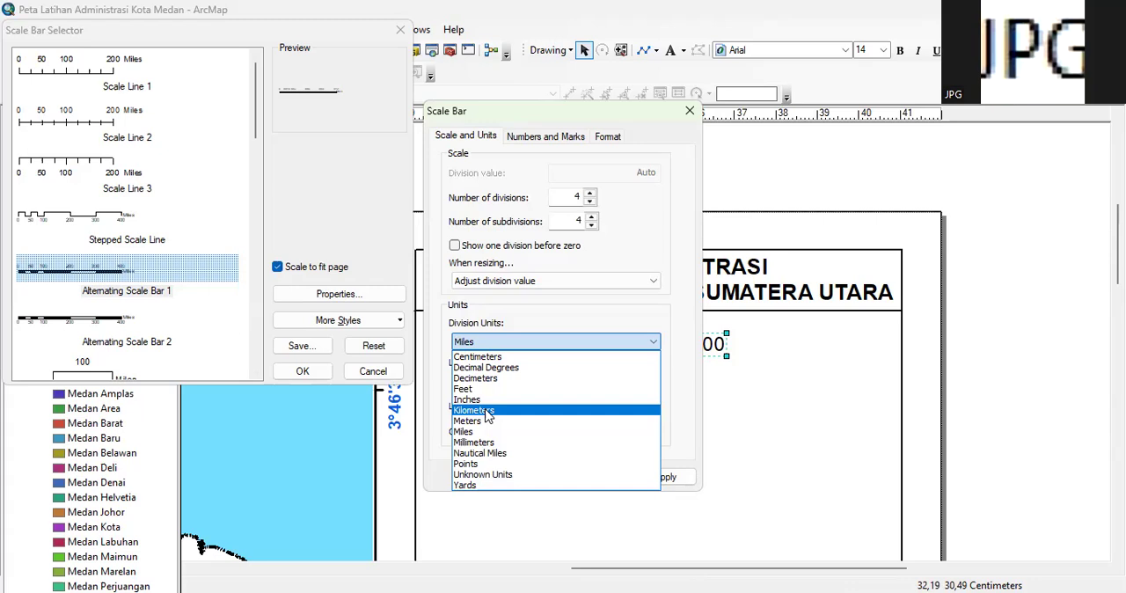
click(488, 416)
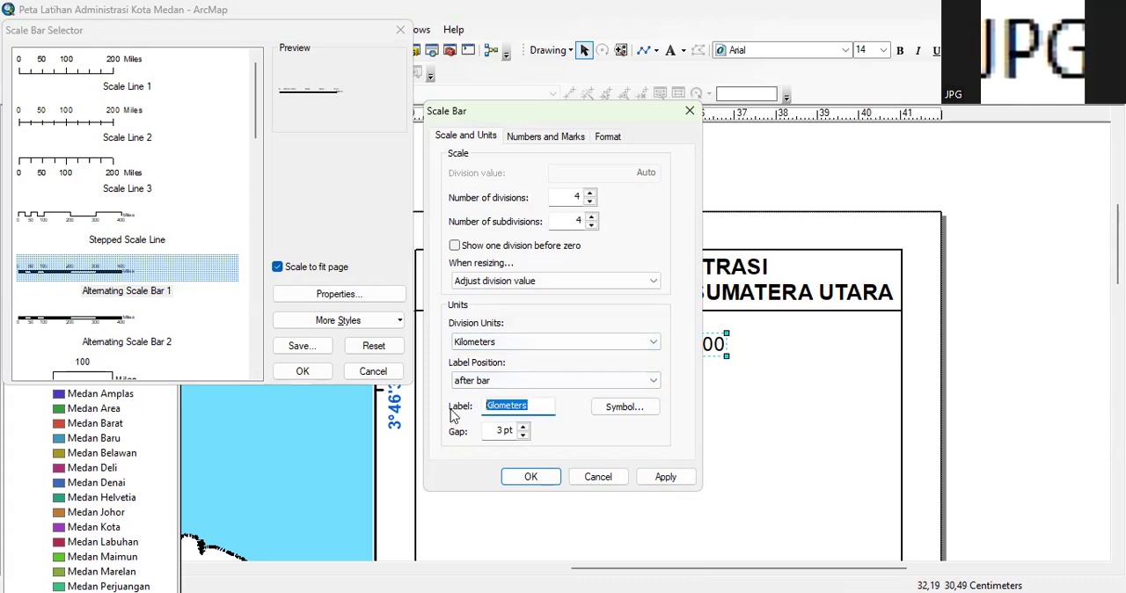
text(Km)
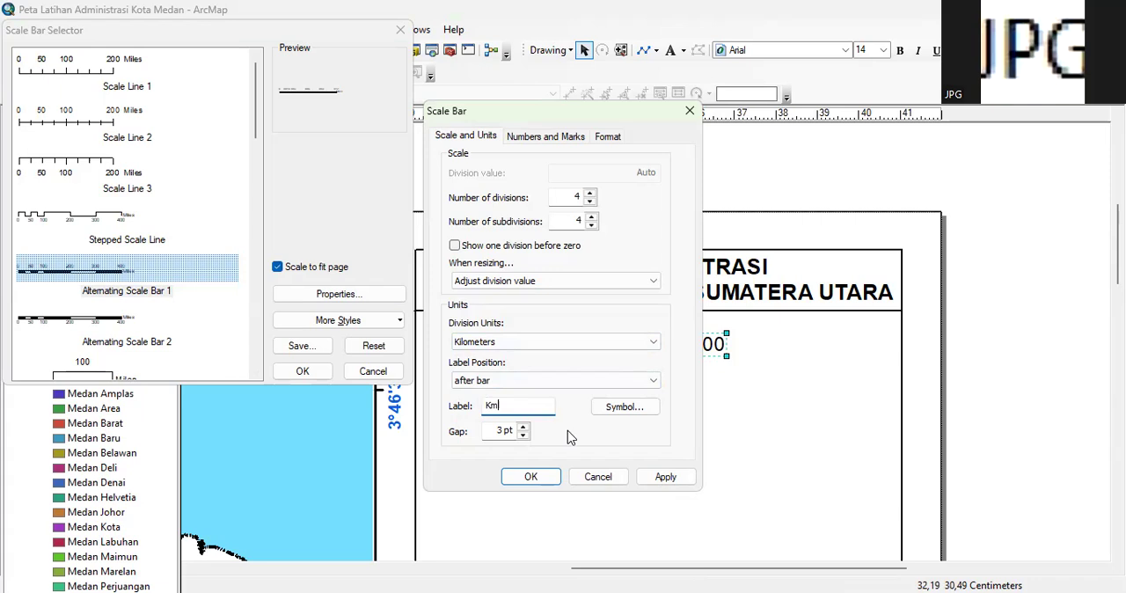
click(533, 477)
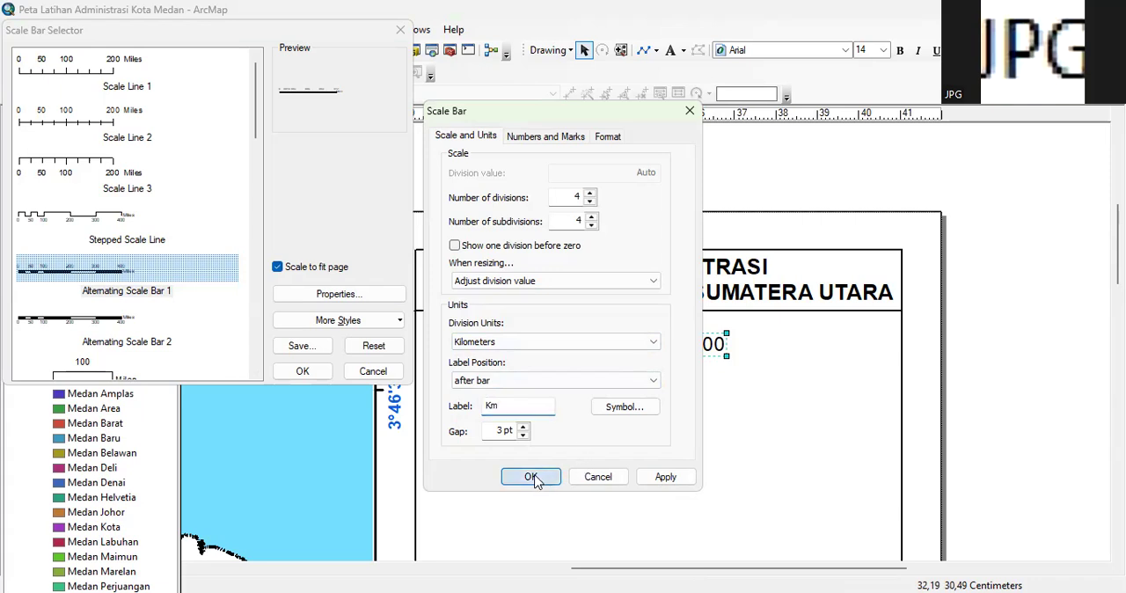
click(292, 383)
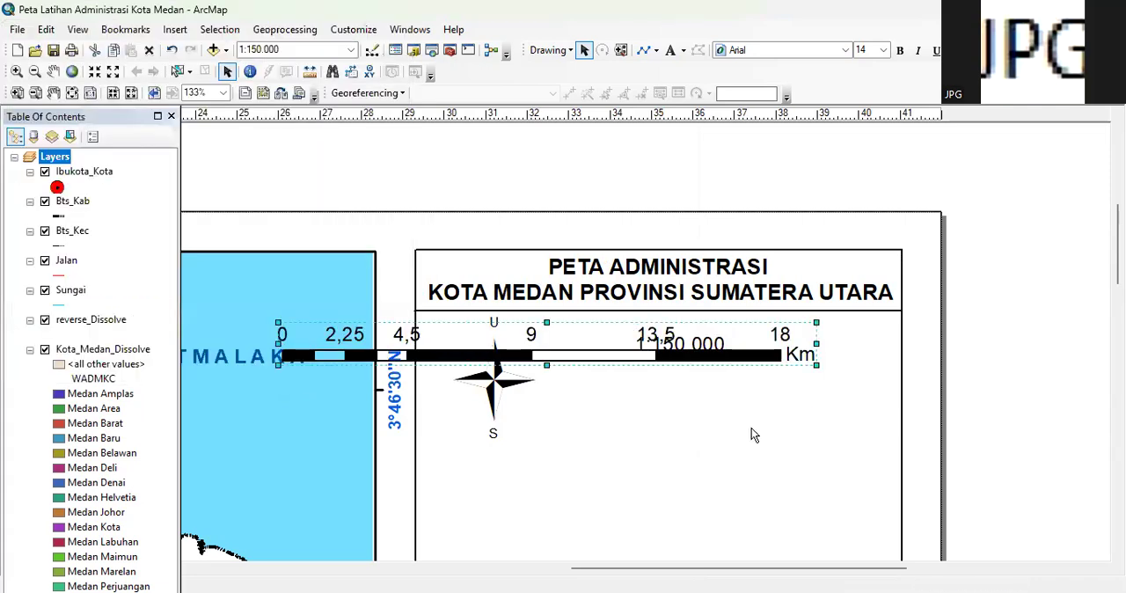
Shorten the scale bar to 12 km and place it below the scale text, beside the north arrow
drag(434, 330, 560, 386)
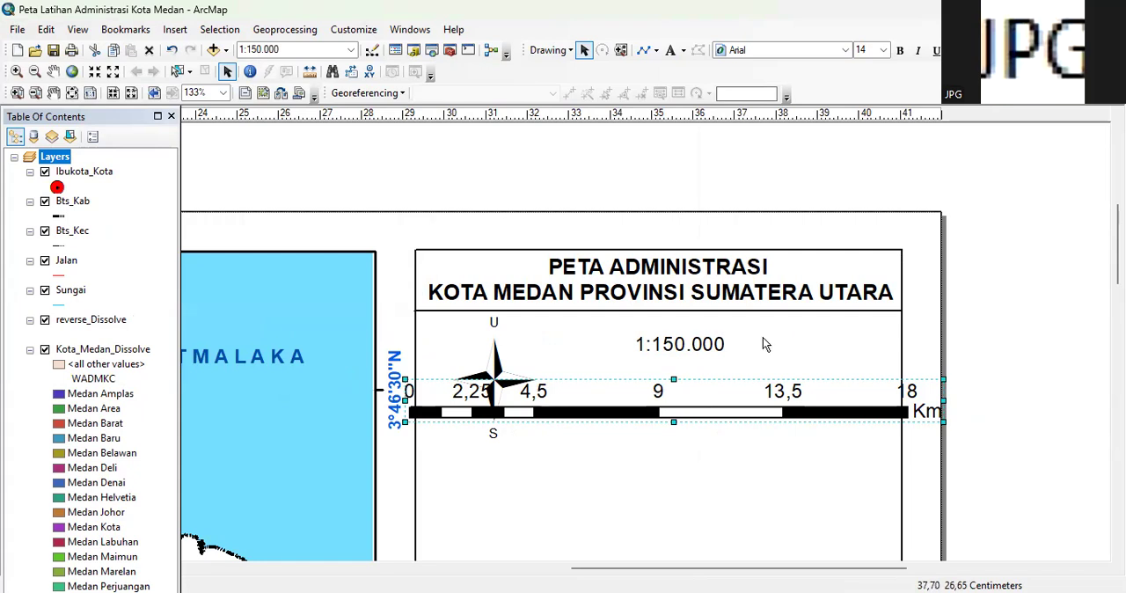
drag(405, 402, 424, 402)
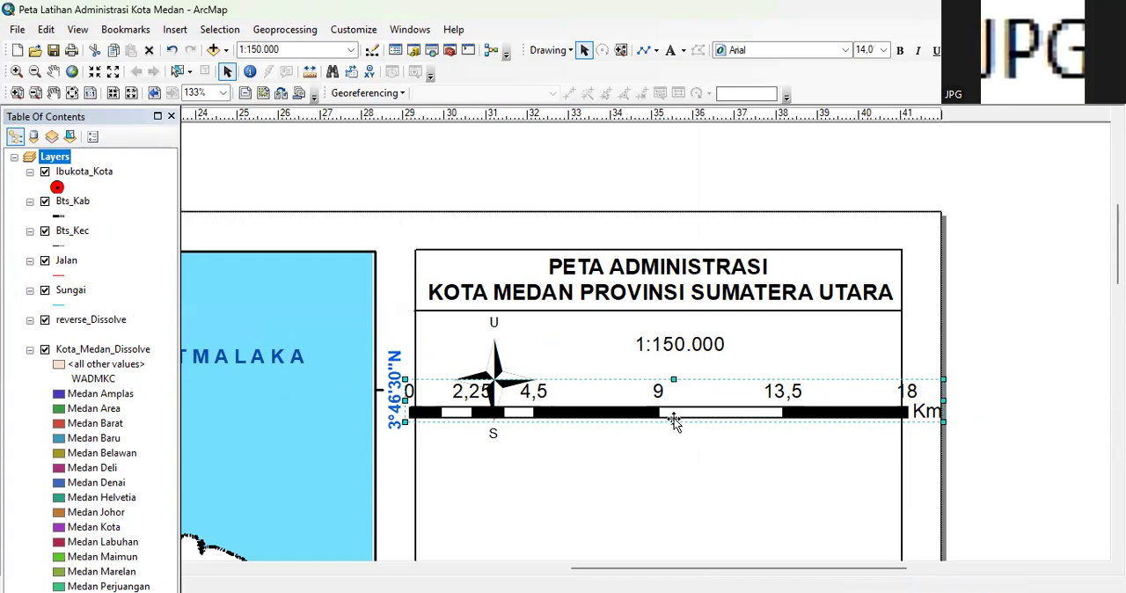
drag(696, 394, 689, 429)
click(1028, 397)
click(701, 429)
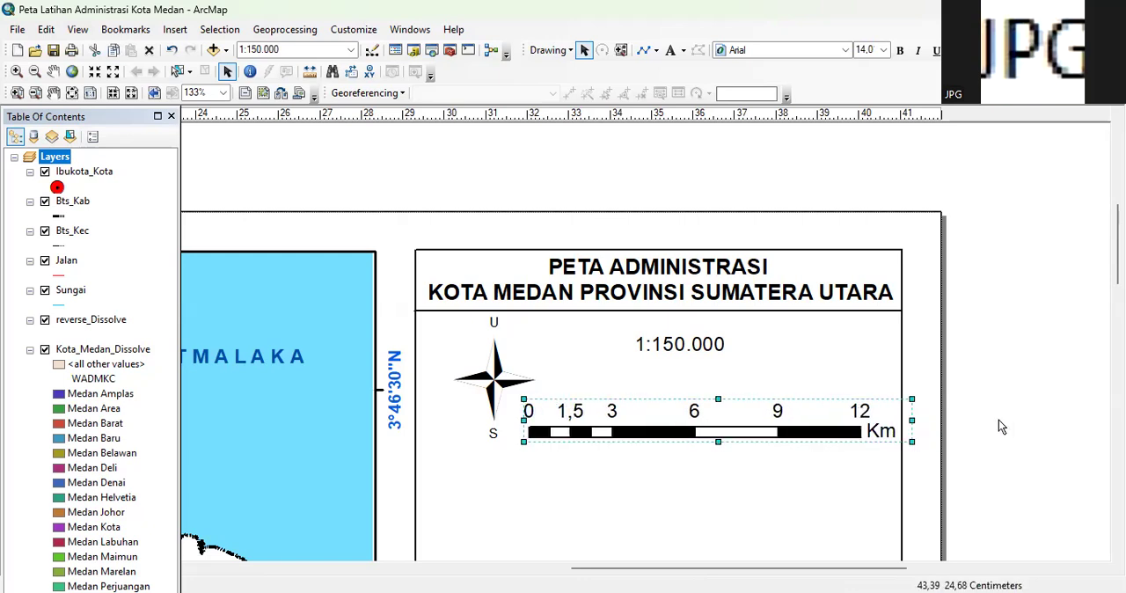
click(1010, 408)
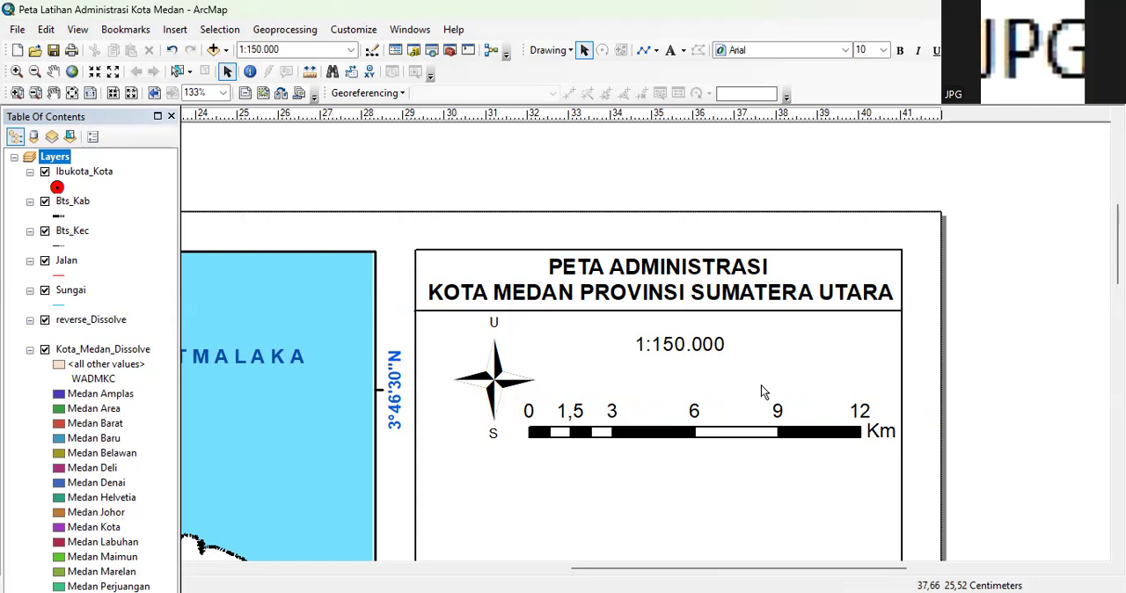
Try lengthening the scale bar to 16 and 14 km, and finish by shortening it to 12 km
click(618, 431)
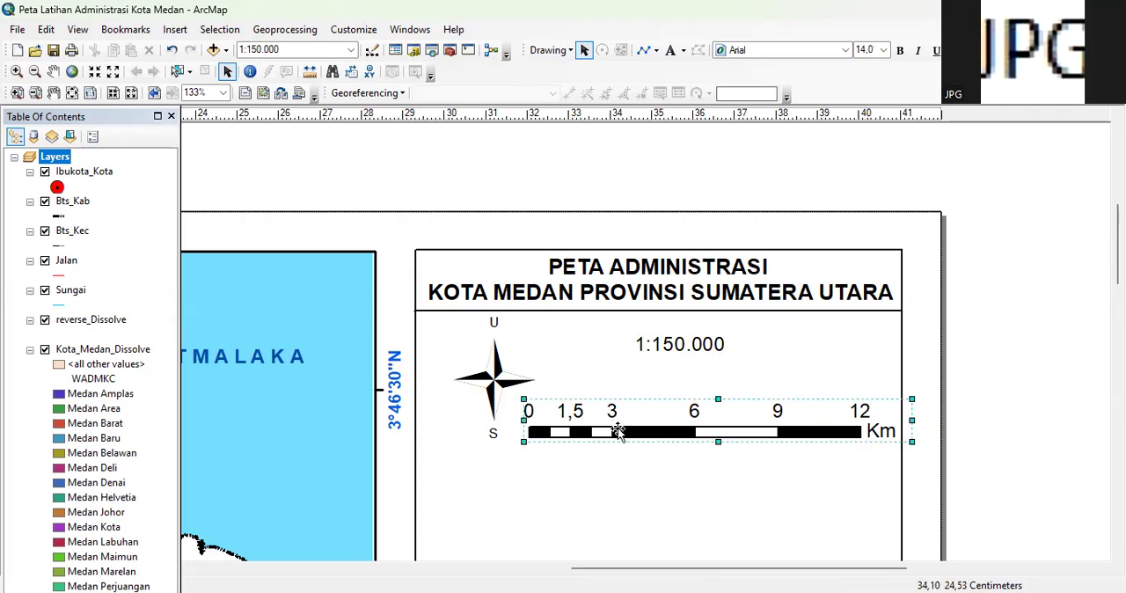
drag(656, 429, 664, 432)
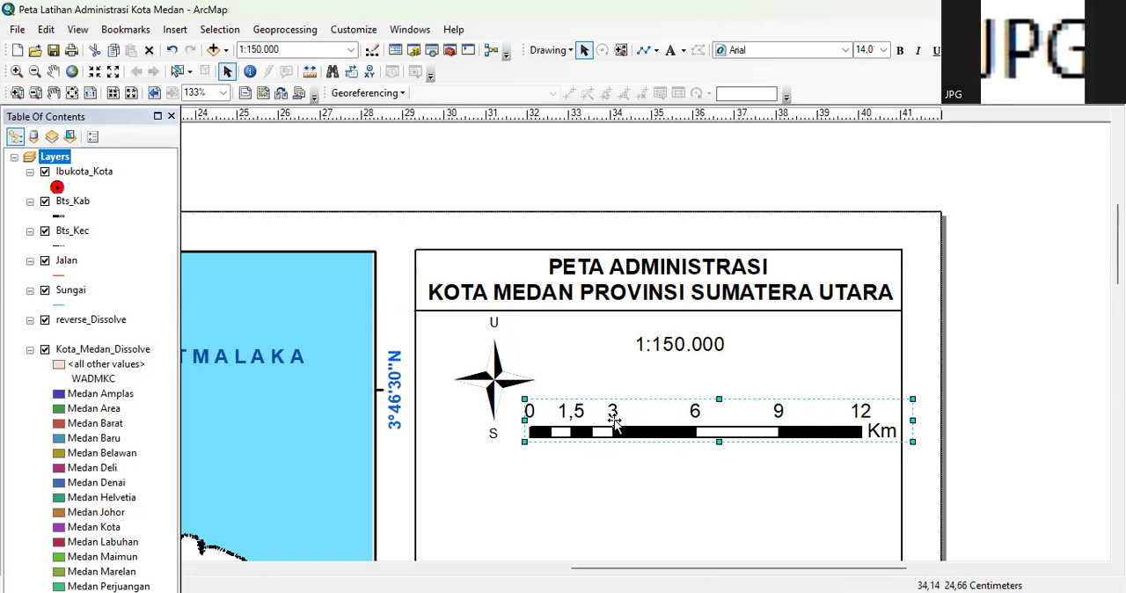
drag(526, 421, 419, 431)
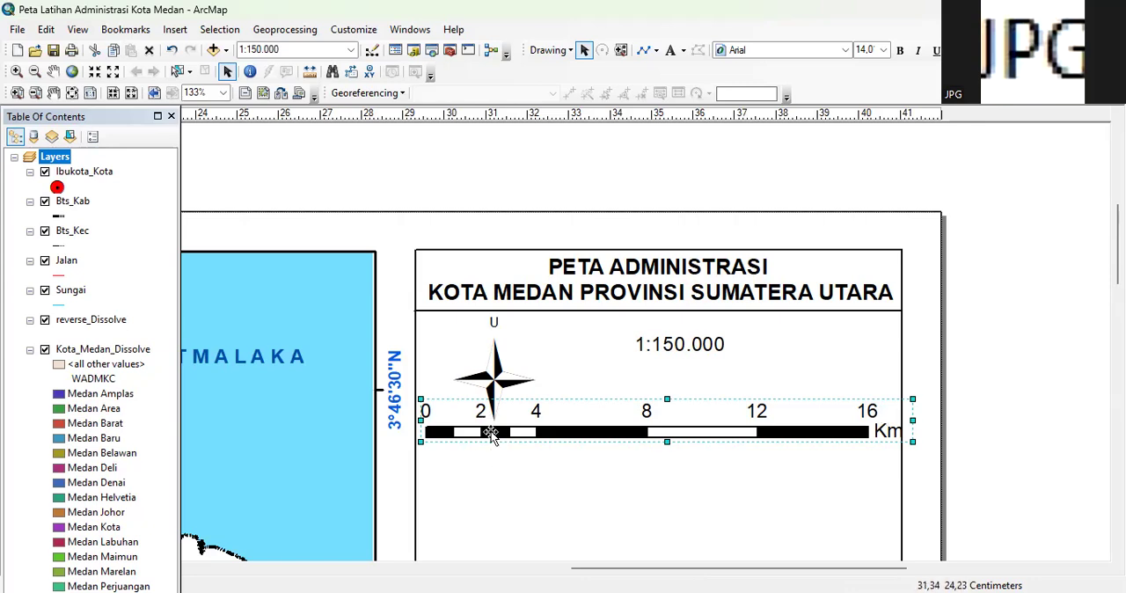
drag(422, 422, 456, 421)
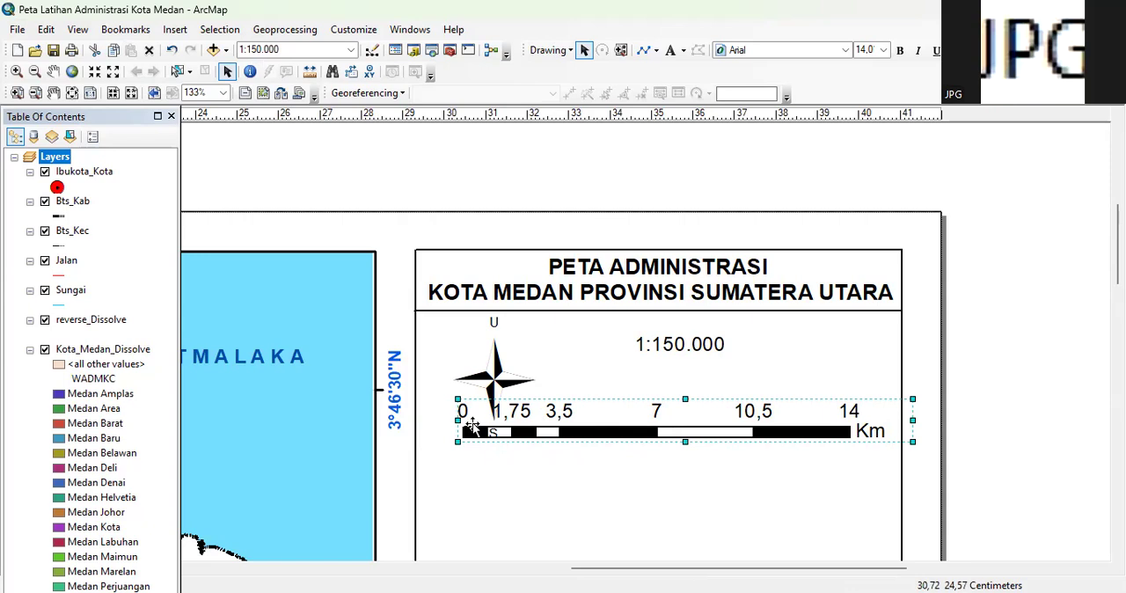
drag(460, 421, 499, 423)
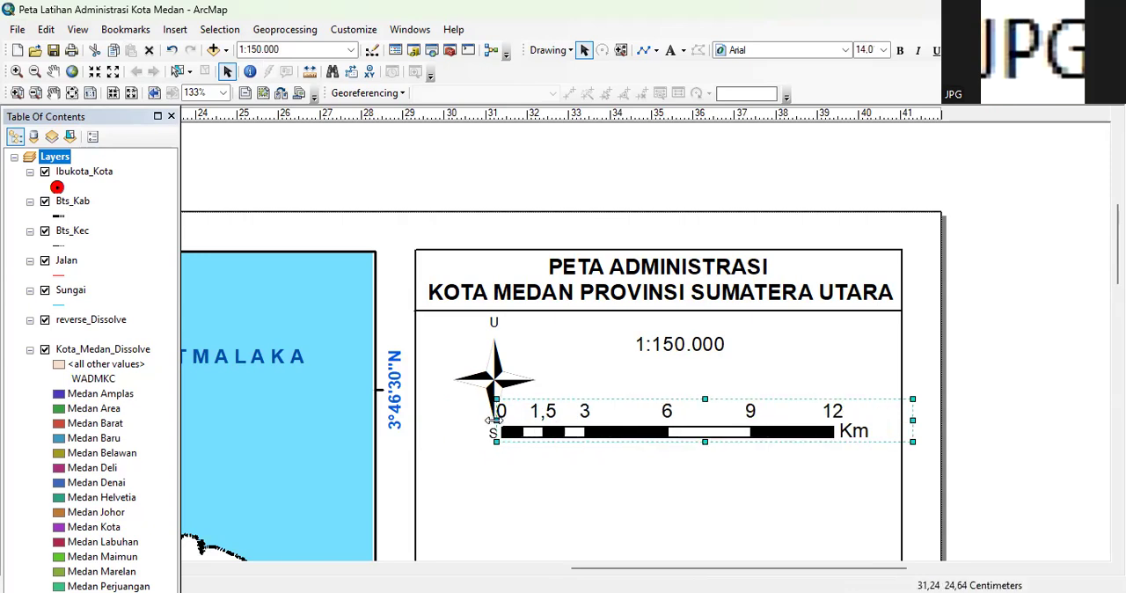
Nudge the scale bar to the right so it clears the north arrow and its "S" label
click(623, 428)
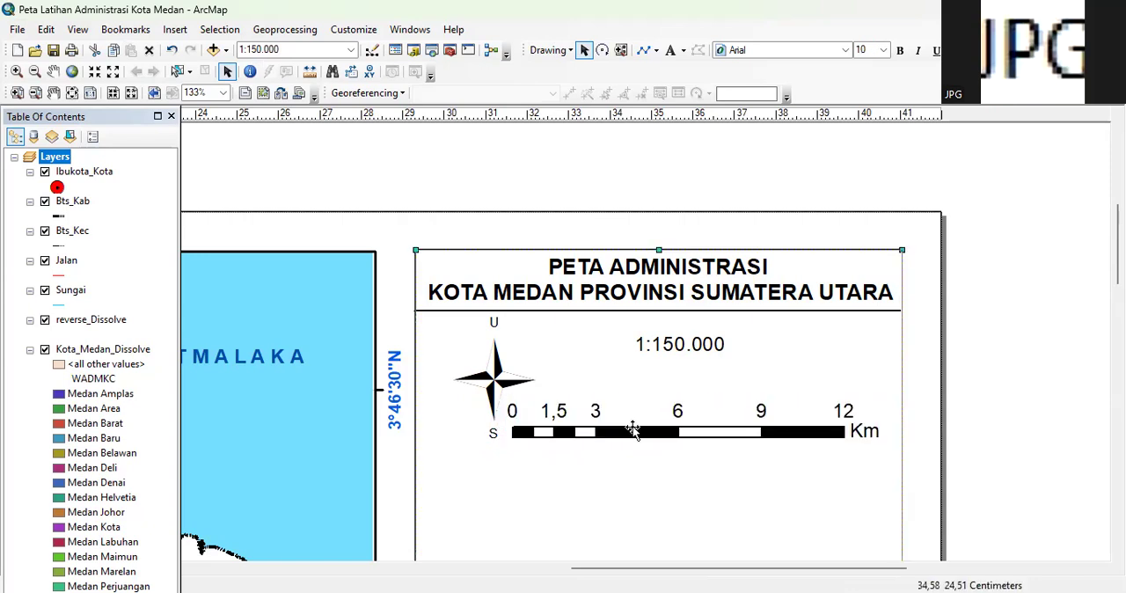
click(633, 428)
key(Right)
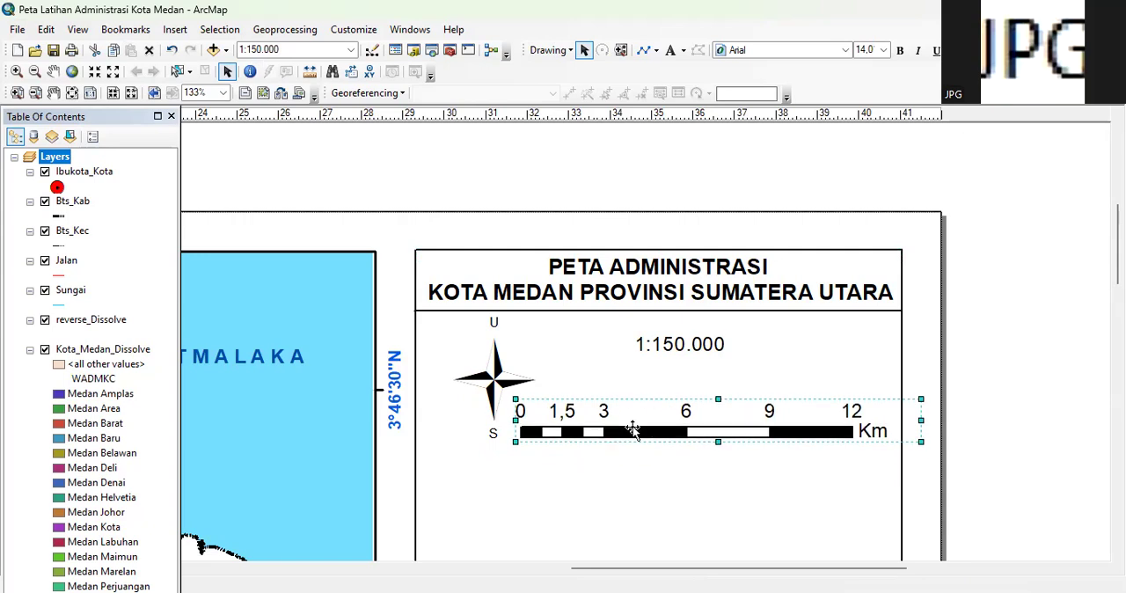
key(Right)
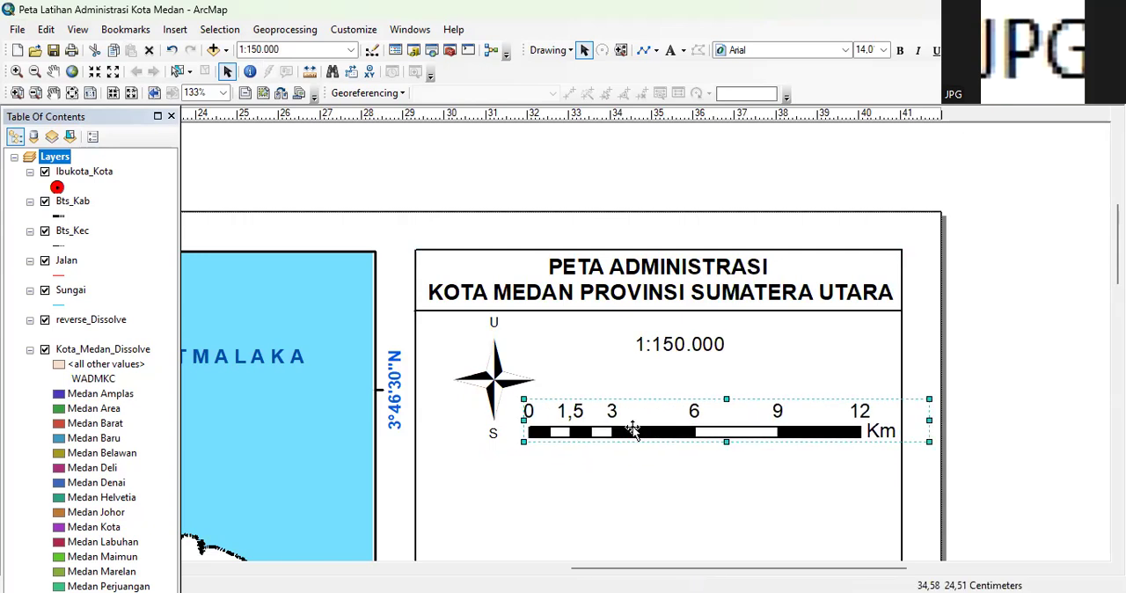
click(1021, 331)
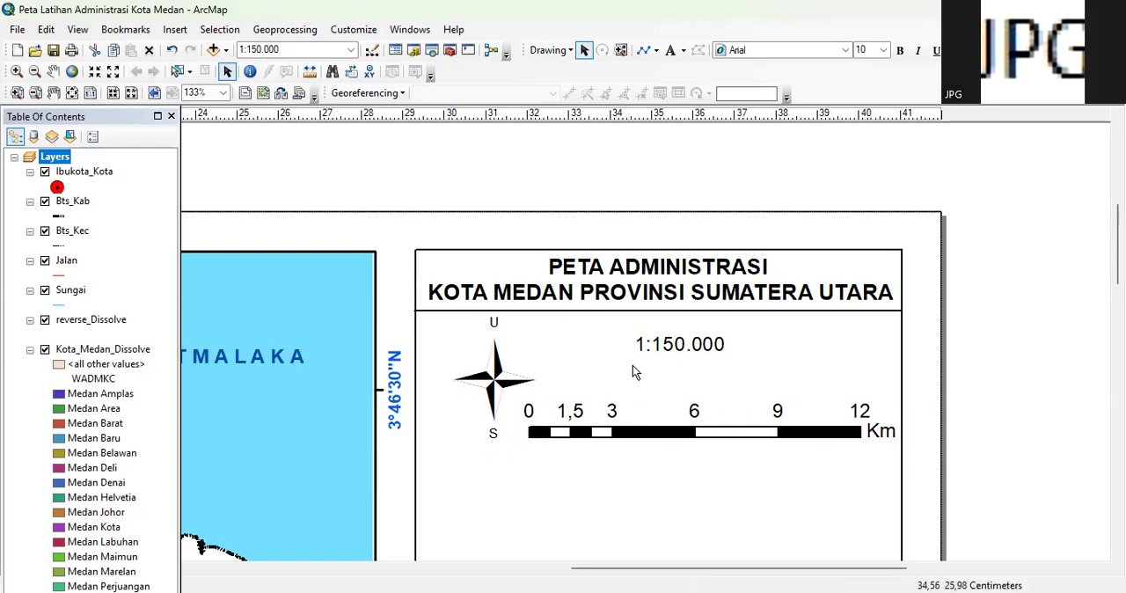
Shift the 1:150.000 scale text slightly right so it sits centred above the scale bar
click(698, 347)
drag(673, 345, 695, 349)
click(774, 380)
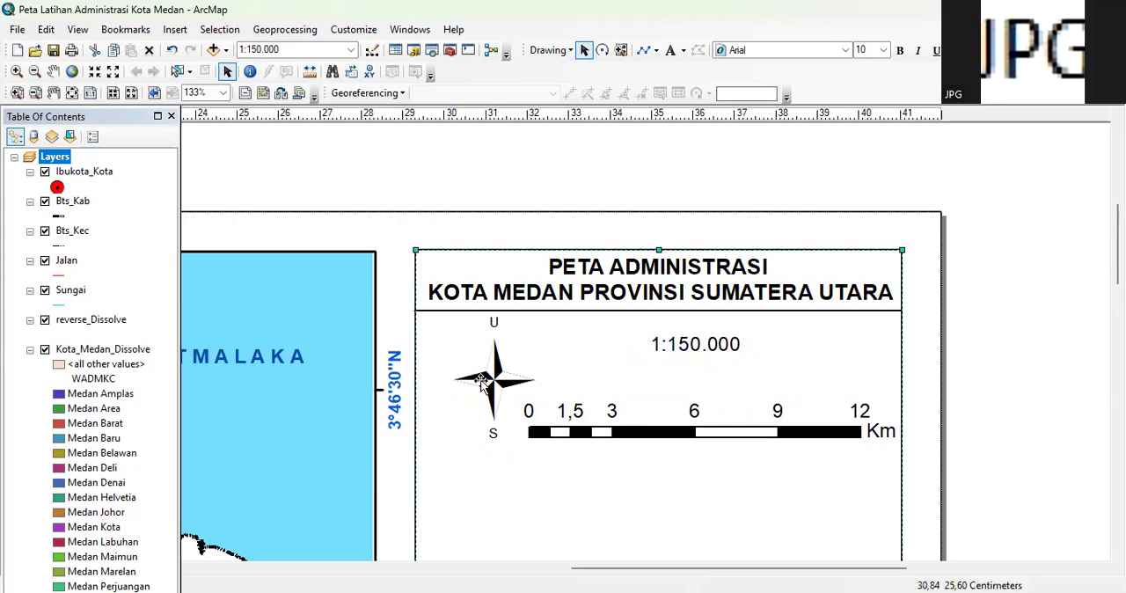
key(Right)
Nudge the north arrow and its "U" and "S" labels left, away from the scale bar, keeping them aligned
click(482, 384)
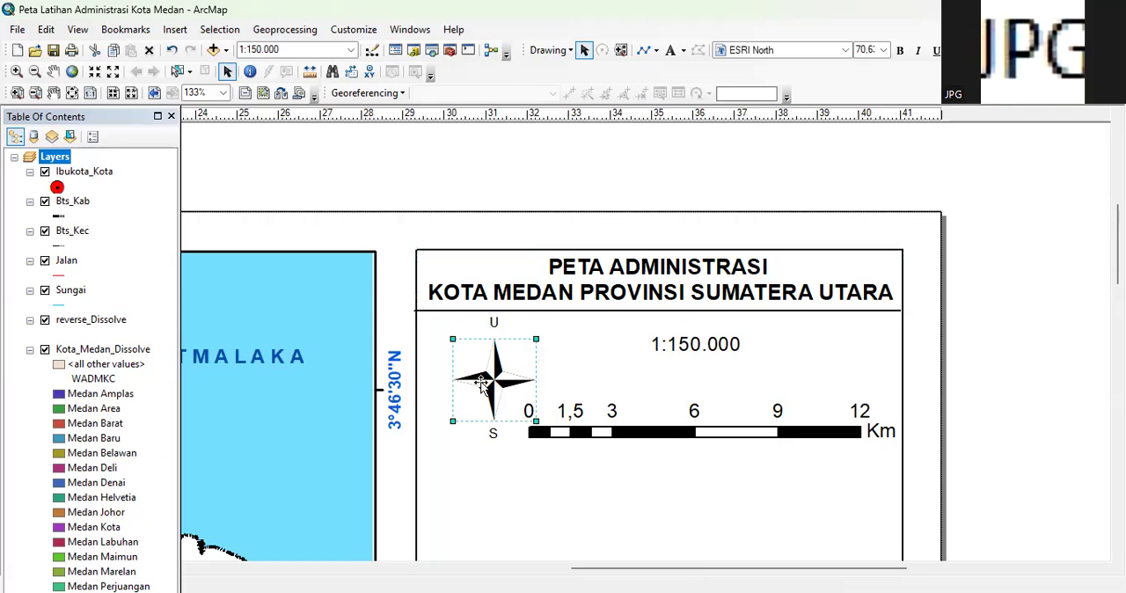
key(Left)
key(Left)
key(Left)
key(Left)
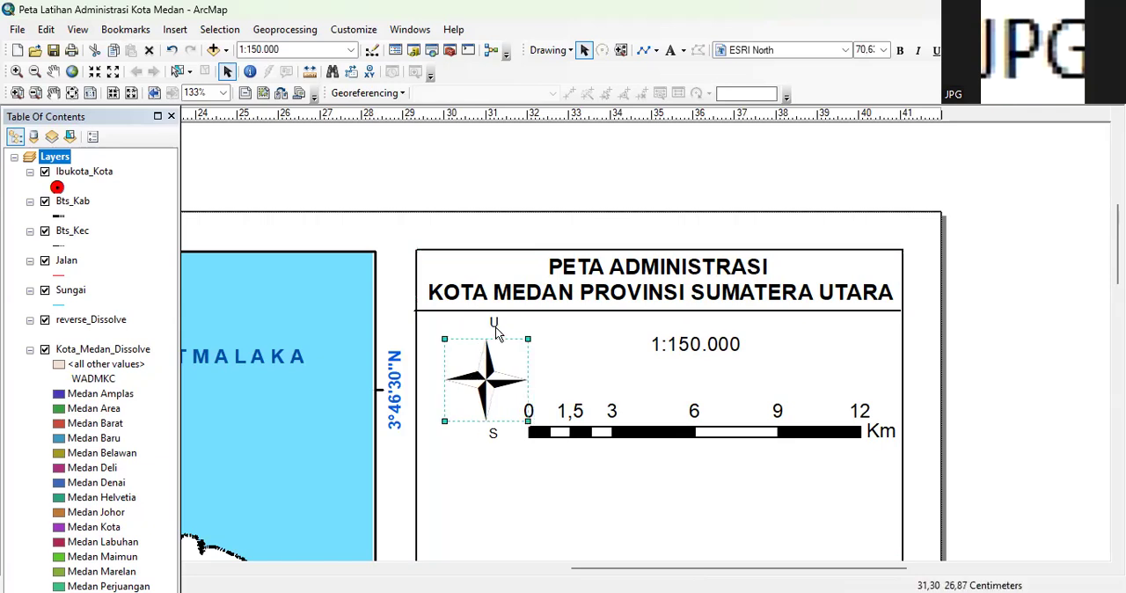
click(495, 324)
click(494, 324)
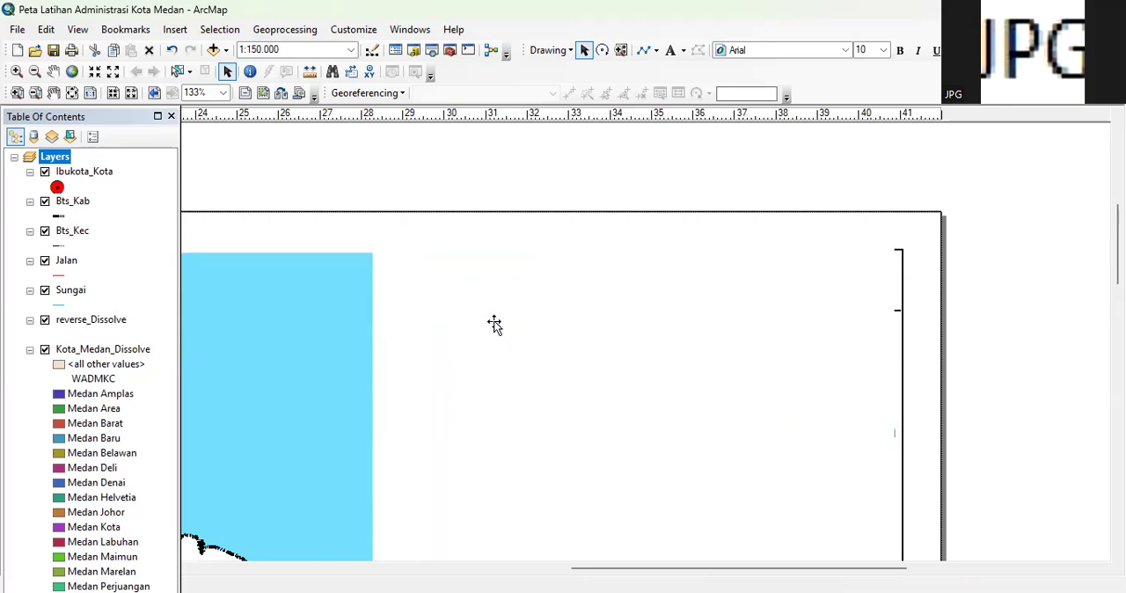
click(492, 437)
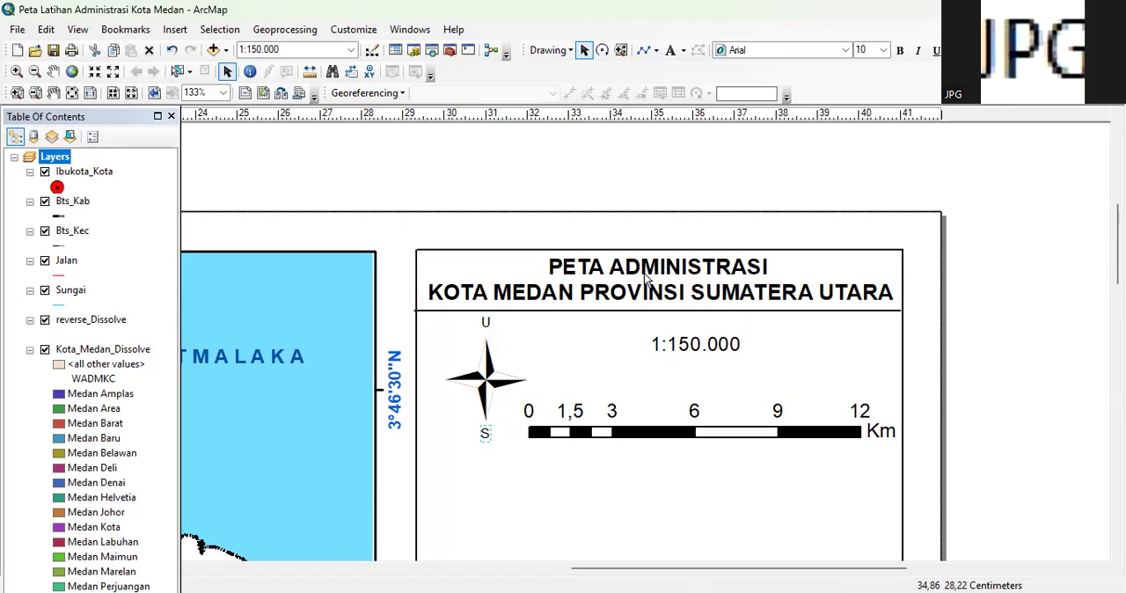
Add the text "Ukuran Kertas A3" between the 1:150.000 scale text and the scale bar
click(683, 55)
click(709, 73)
click(620, 363)
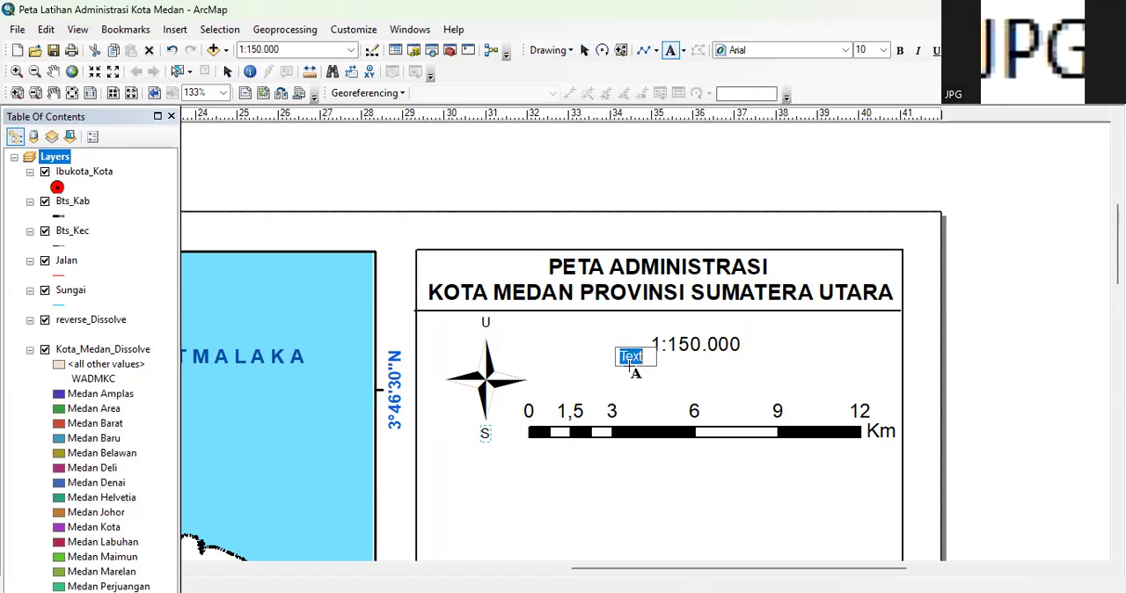
key(Return)
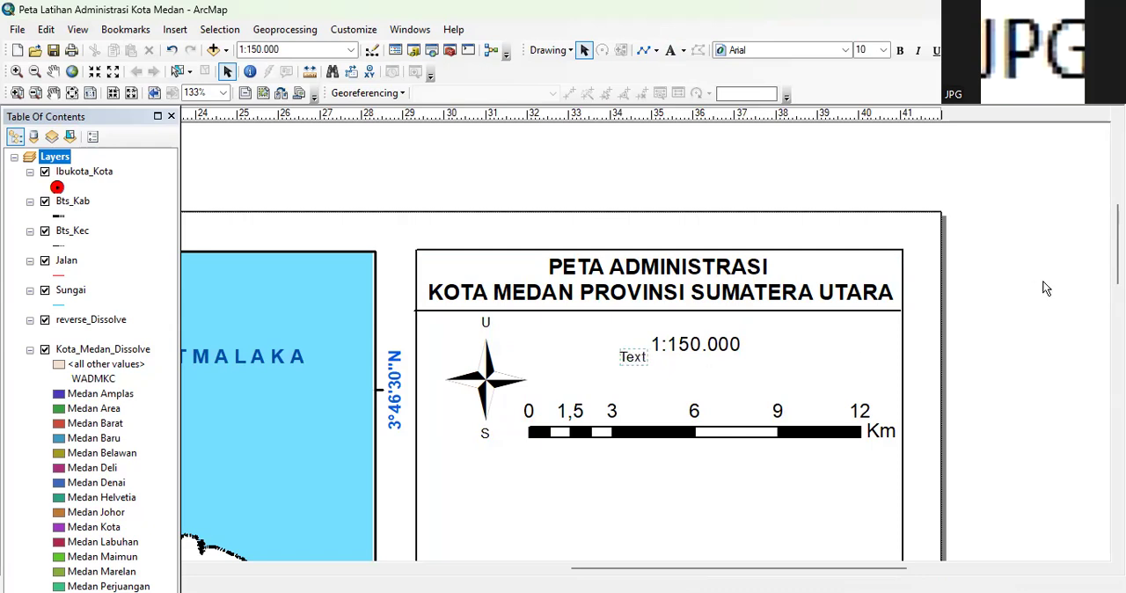
drag(628, 354, 652, 374)
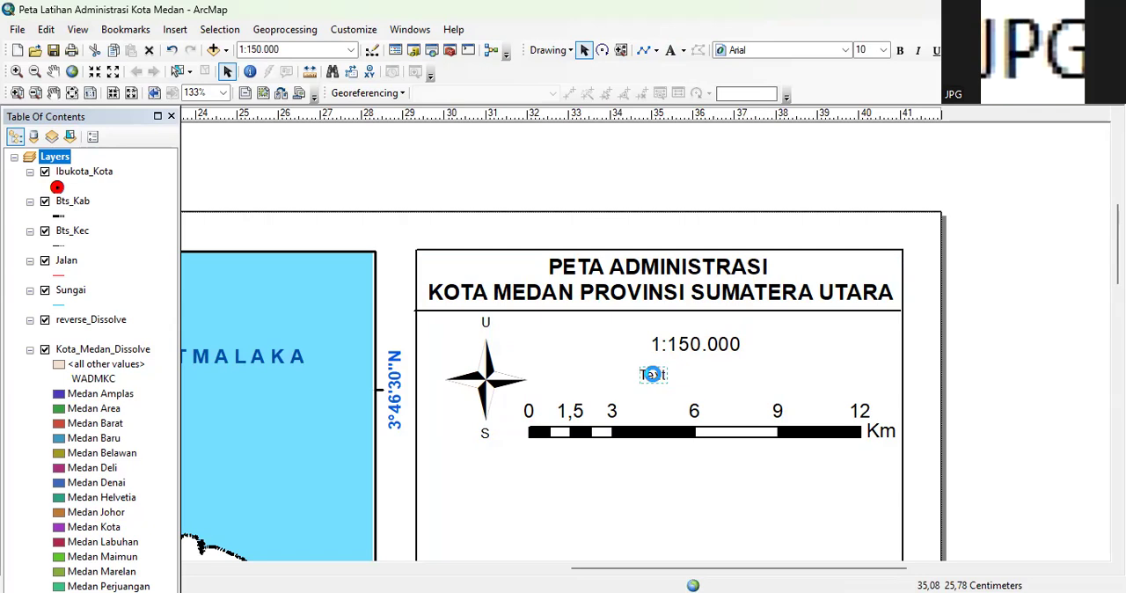
double_click(653, 374)
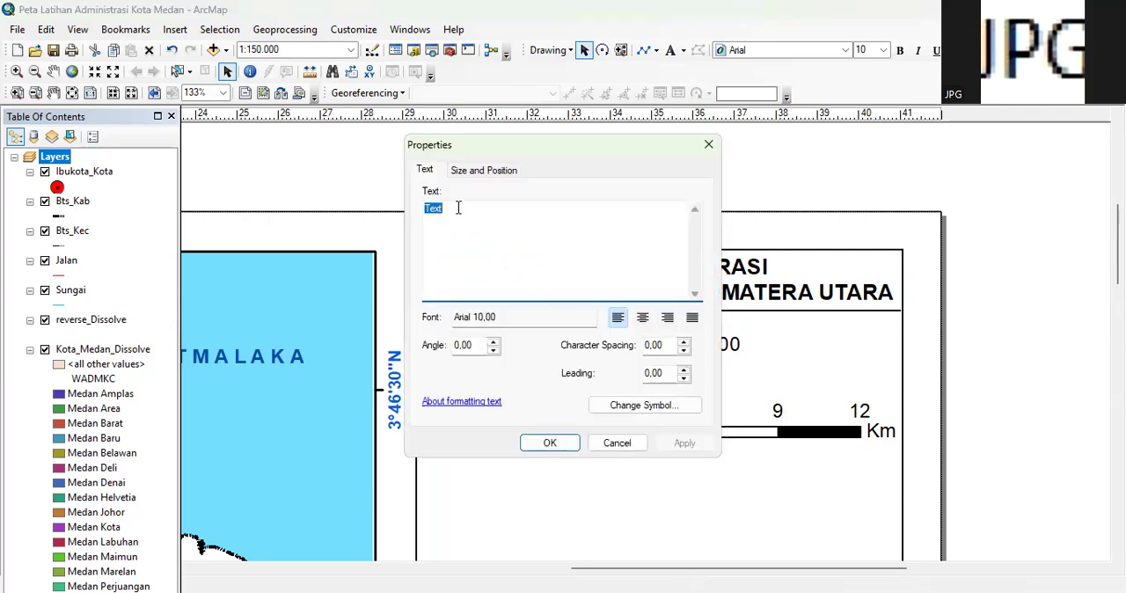
text(Ukuran Kertas A3)
click(551, 443)
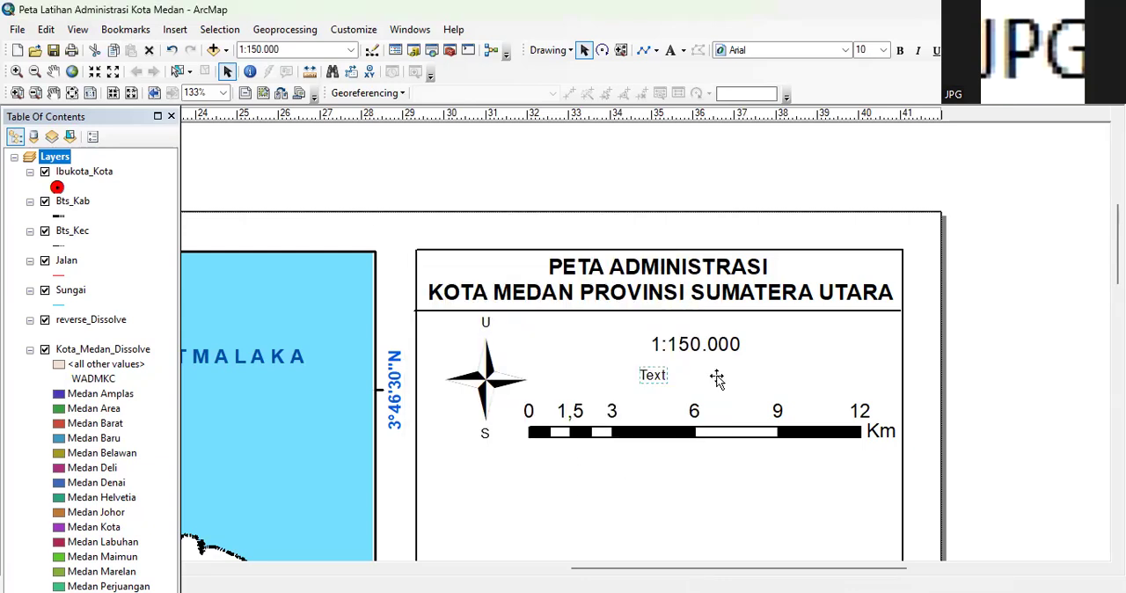
click(918, 372)
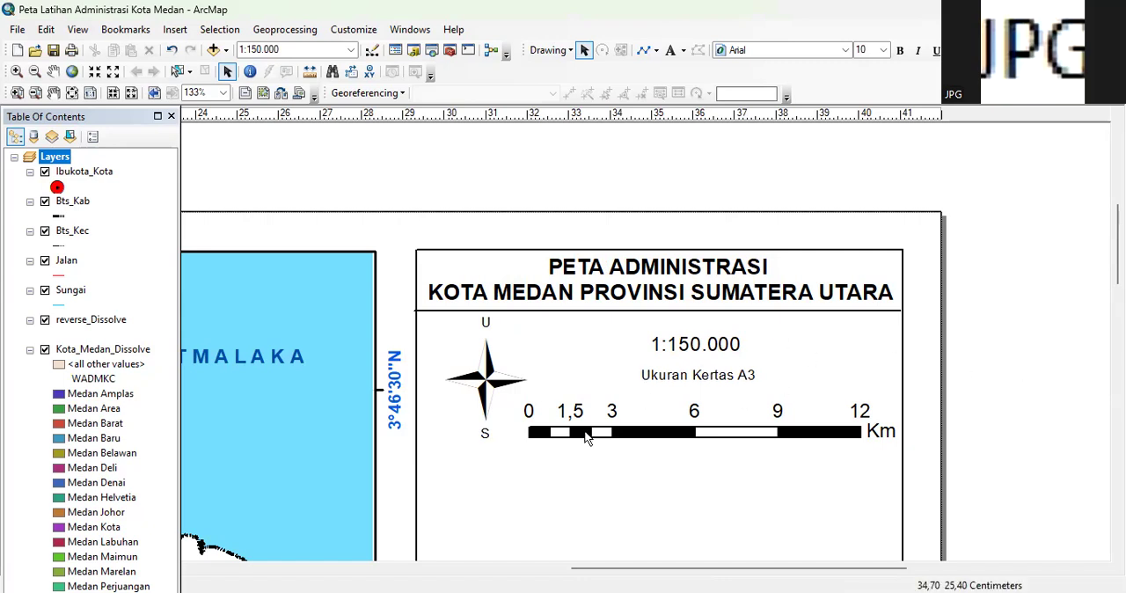
Duplicate the horizontal divider line beneath the map title by copying and pasting it
click(617, 311)
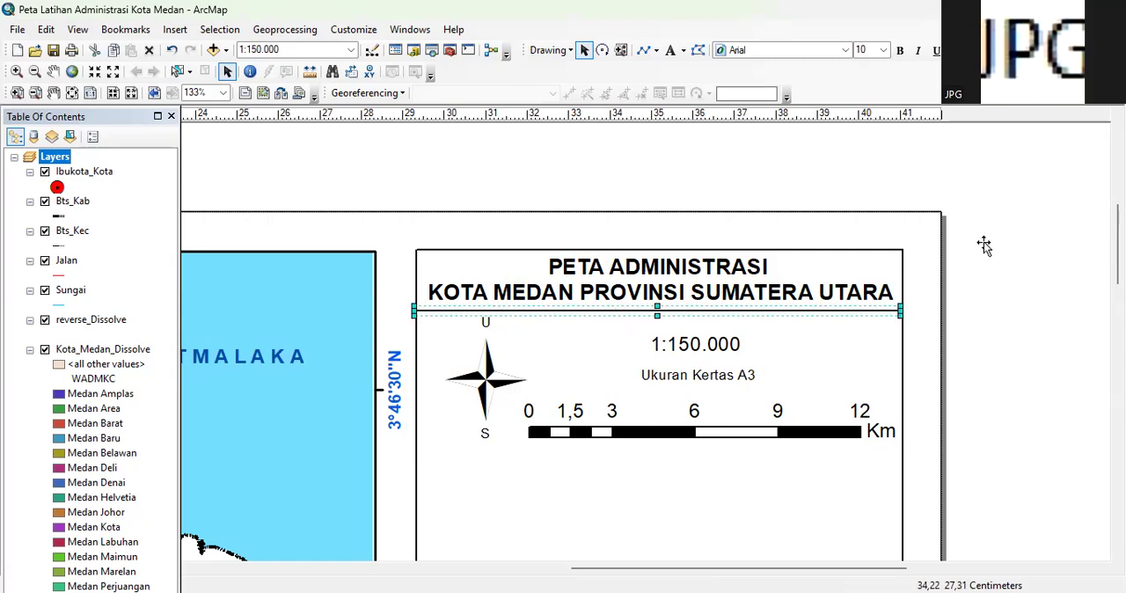
right_click(540, 318)
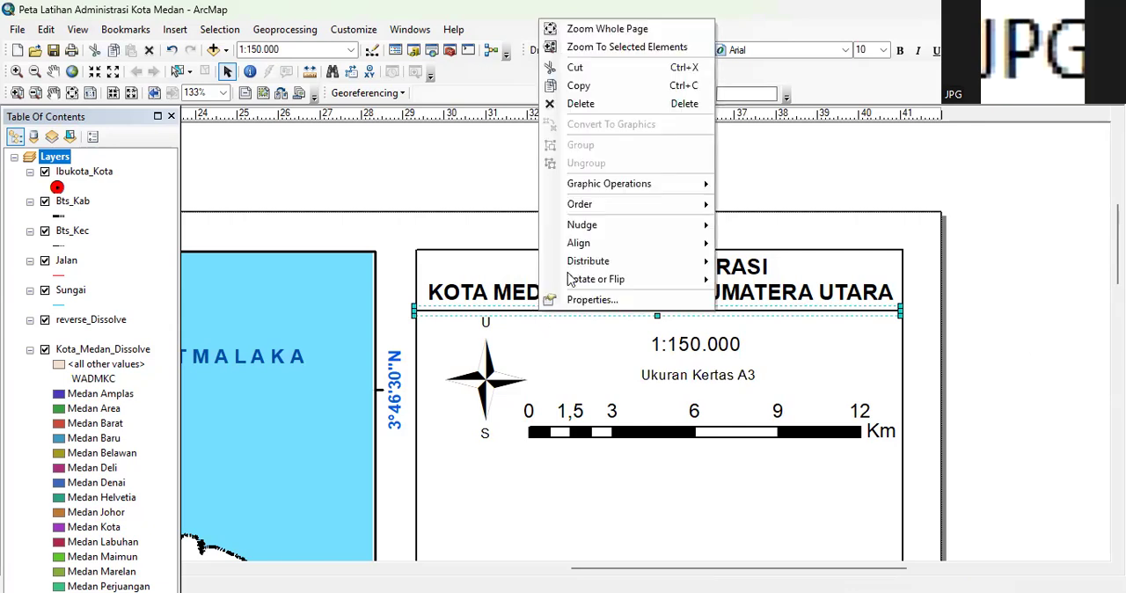
click(594, 86)
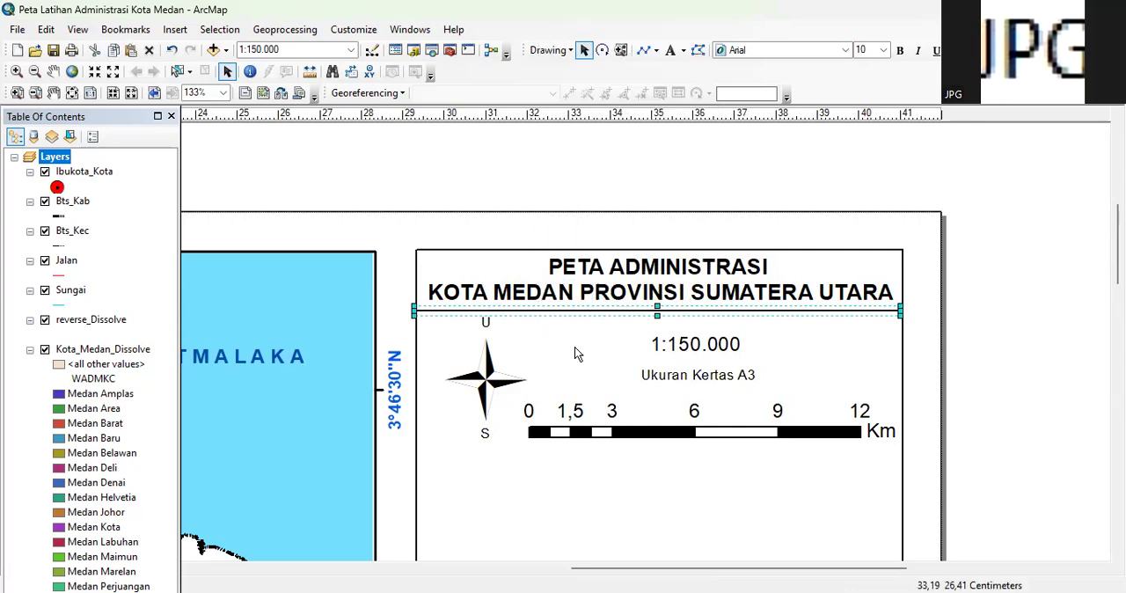
right_click(604, 150)
click(614, 167)
drag(1117, 269, 1118, 276)
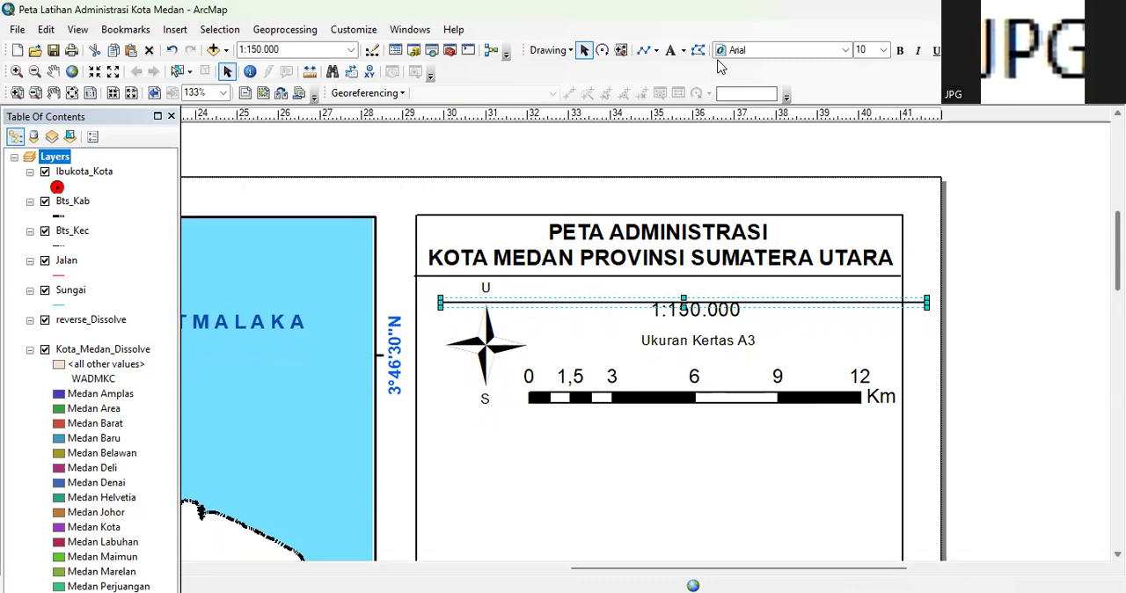
Move the duplicated divider line just below the scale bar so it spans the side frame's width
drag(586, 304, 564, 415)
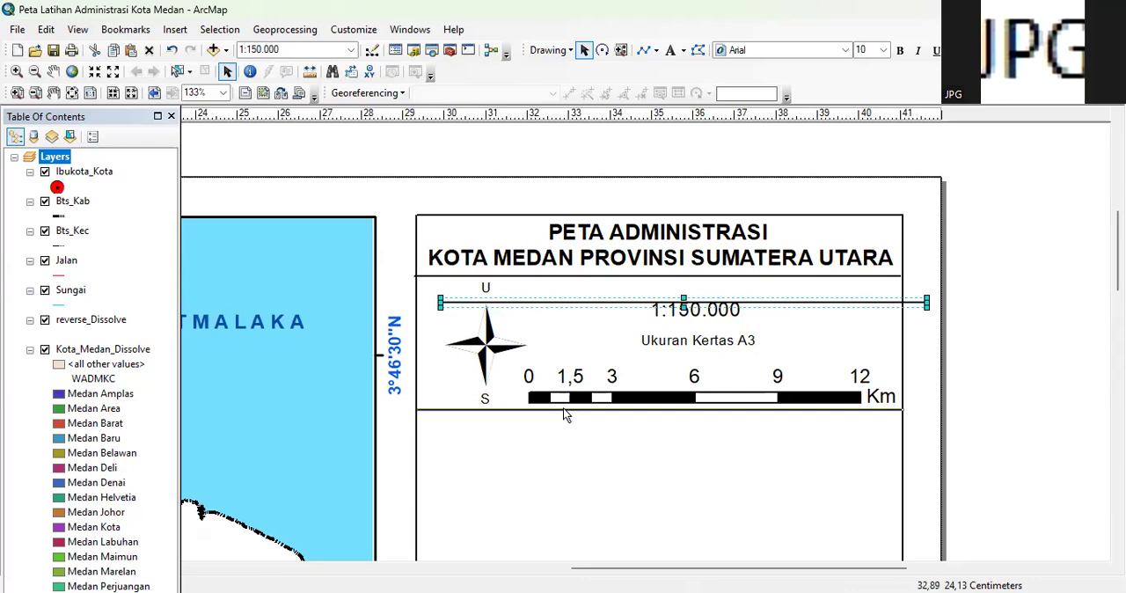
click(1021, 350)
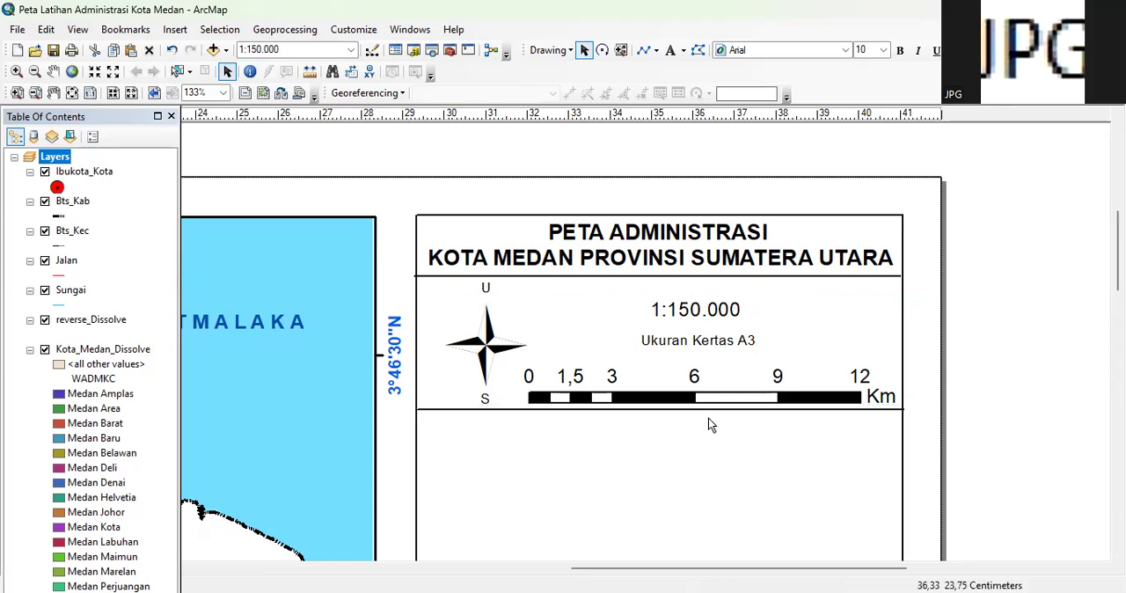
click(714, 412)
click(717, 412)
click(1021, 350)
Add a text element below the lower divider line with the first line "Proyeksi : Transverce Mercator"
scroll(710, 347, down, 1)
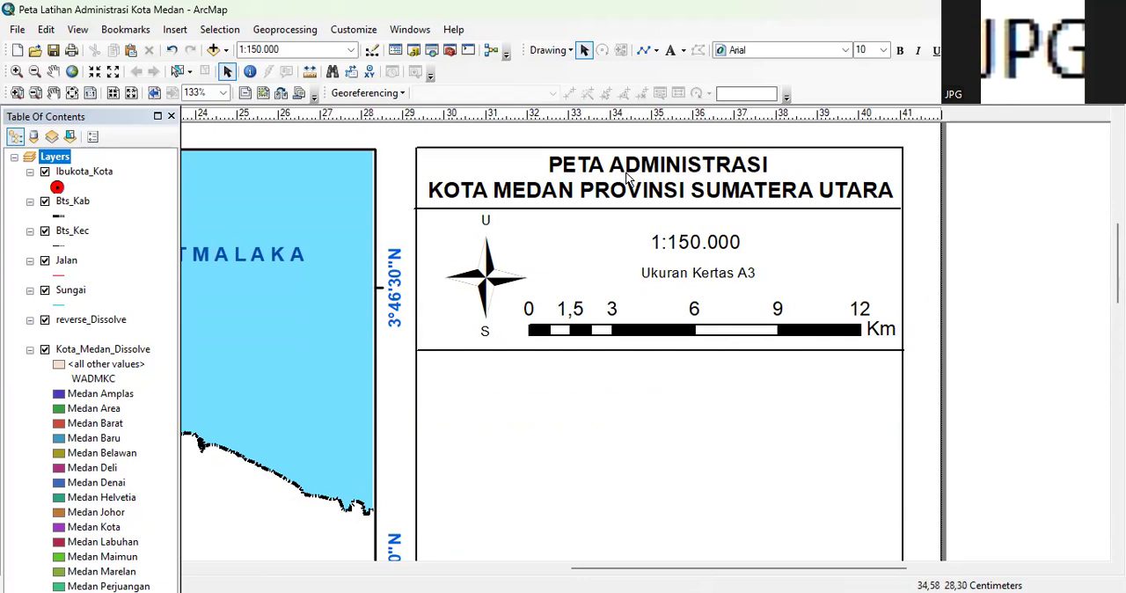
click(673, 50)
click(608, 380)
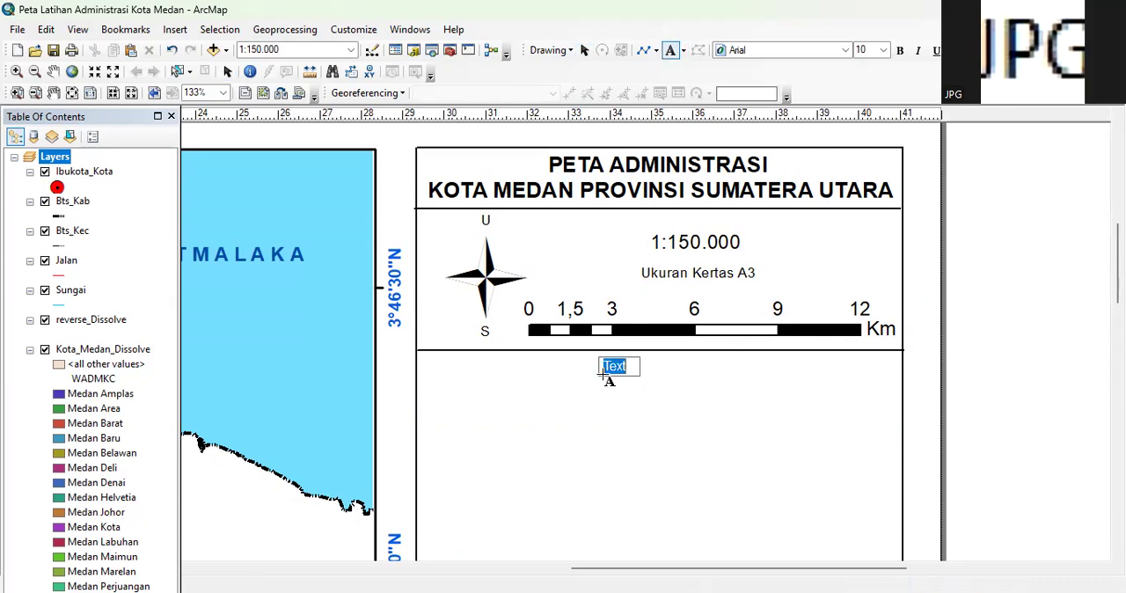
click(656, 381)
double_click(616, 367)
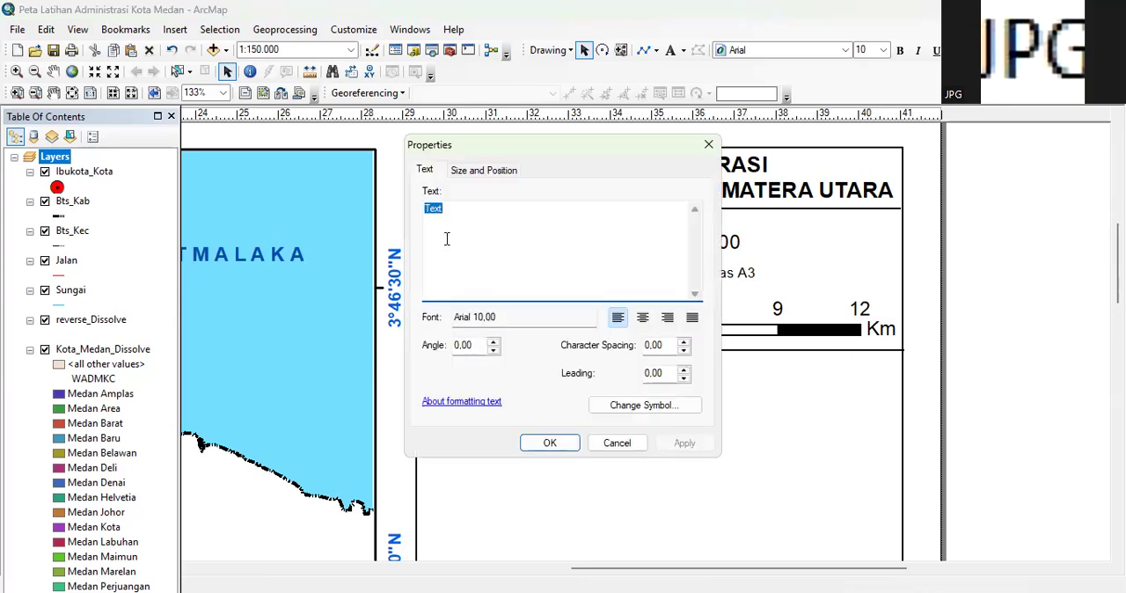
text(pro)
key(BackSpace)
text(P)
key(BackSpace)
key(BackSpace)
text(Proyeksi)
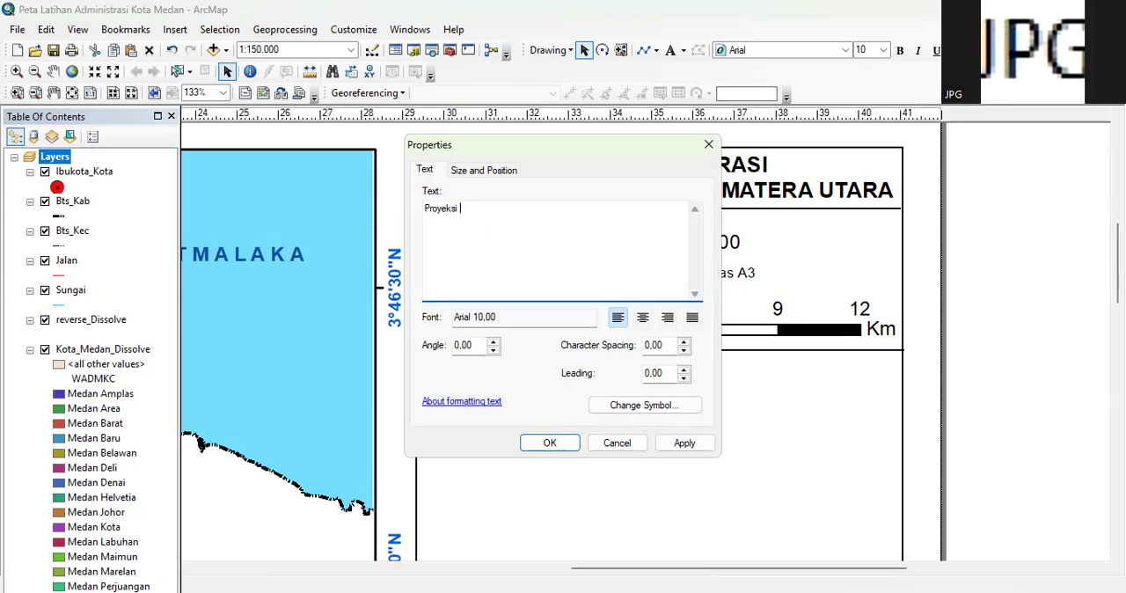
text( : Transverce Mercator)
key(Return)
Add the lines "Sistem Grid : Geografi" and "Datum WGS 84 Zone 47 N" to the projection text
text(Sistem Grid : Geografi)
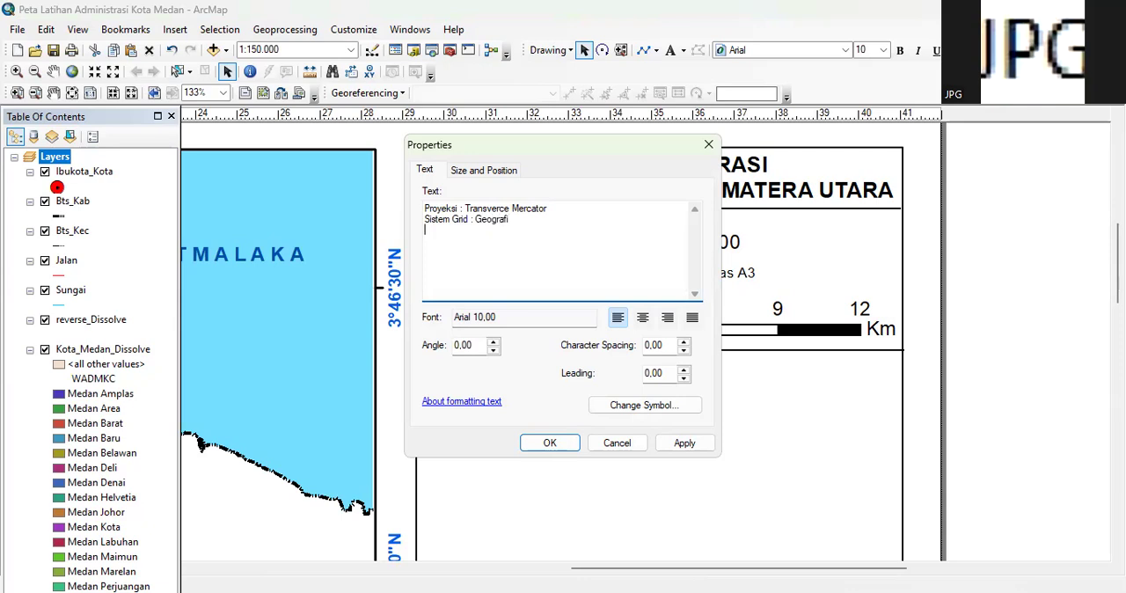
text(Datum WGS 84 Zone 47 N)
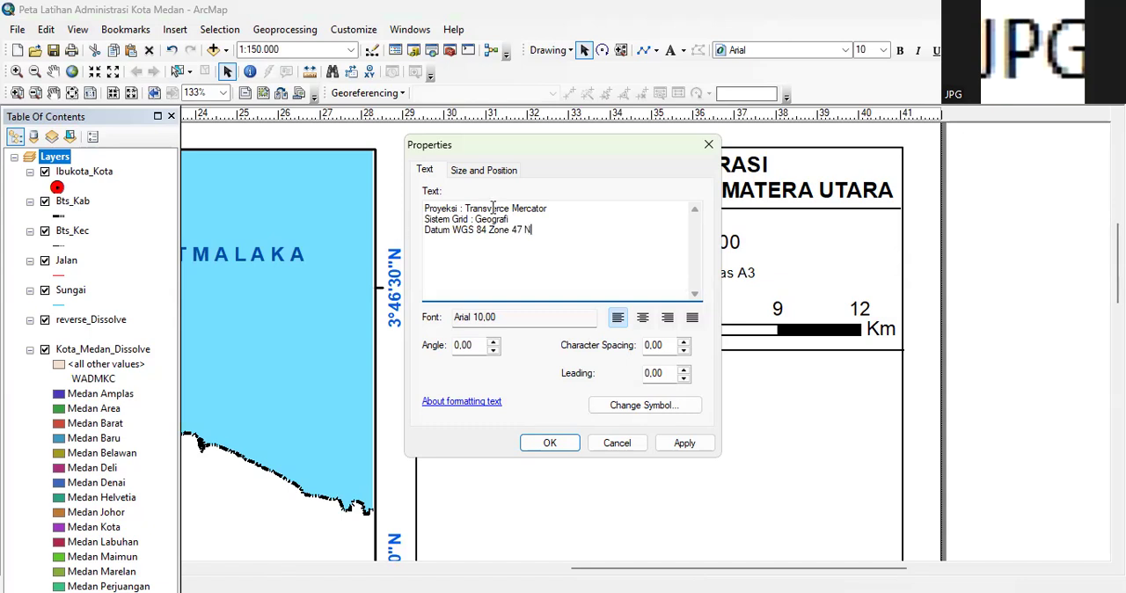
text(     :)
Insert a colon after "Datum" and pad the three projection labels with spaces so their colons line up, then apply the text
key(Up)
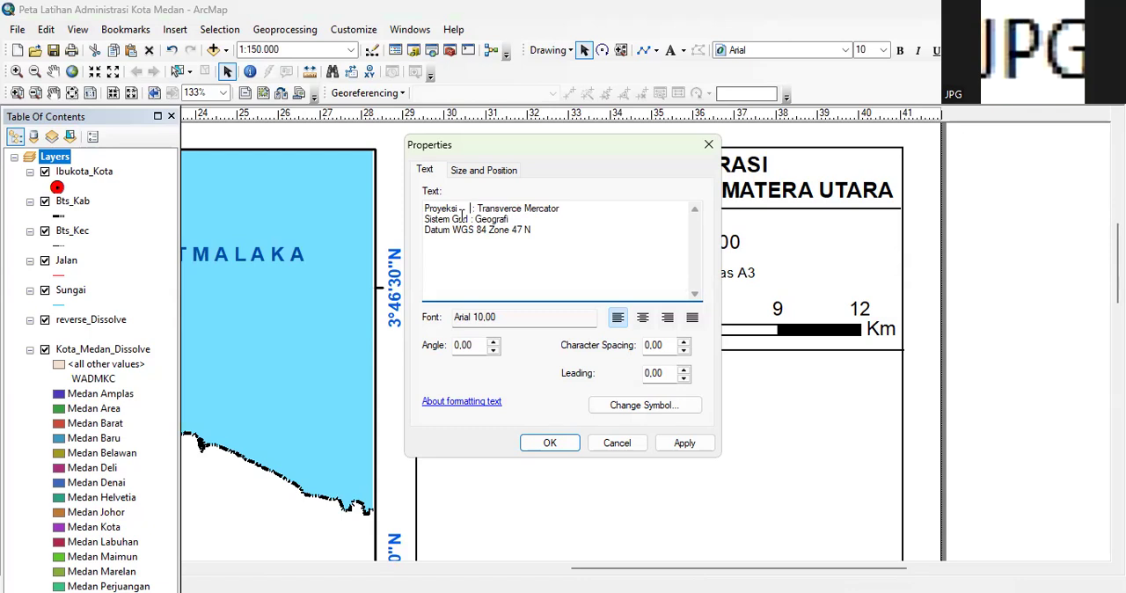
key(Down)
key(Left)
key(Left)
key(Down)
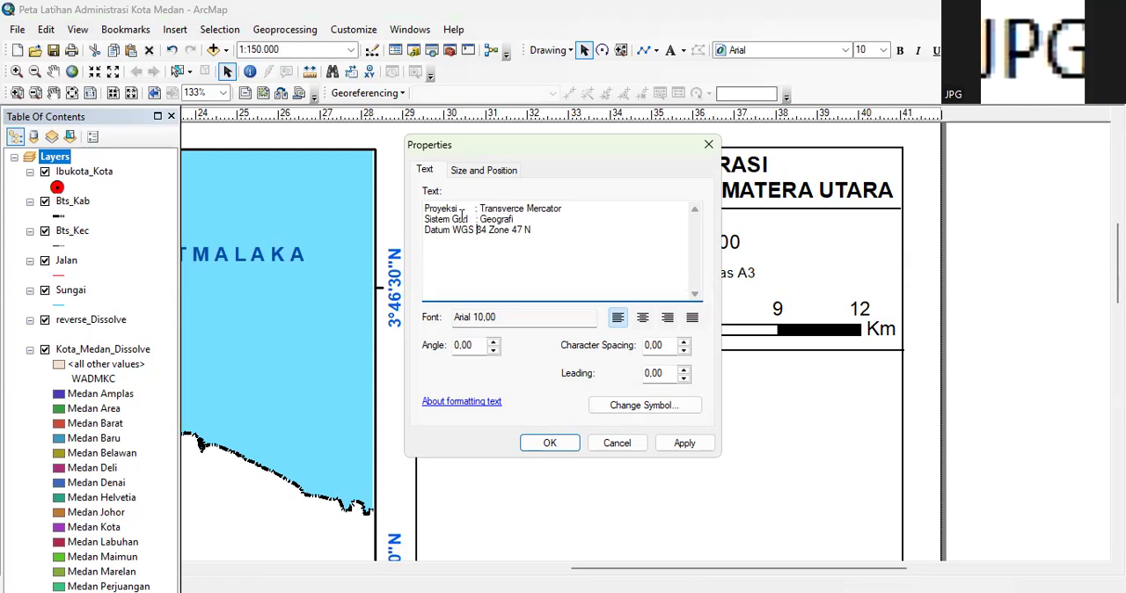
key(Left)
key(Left)
key(Left)
key(Left)
key(Left)
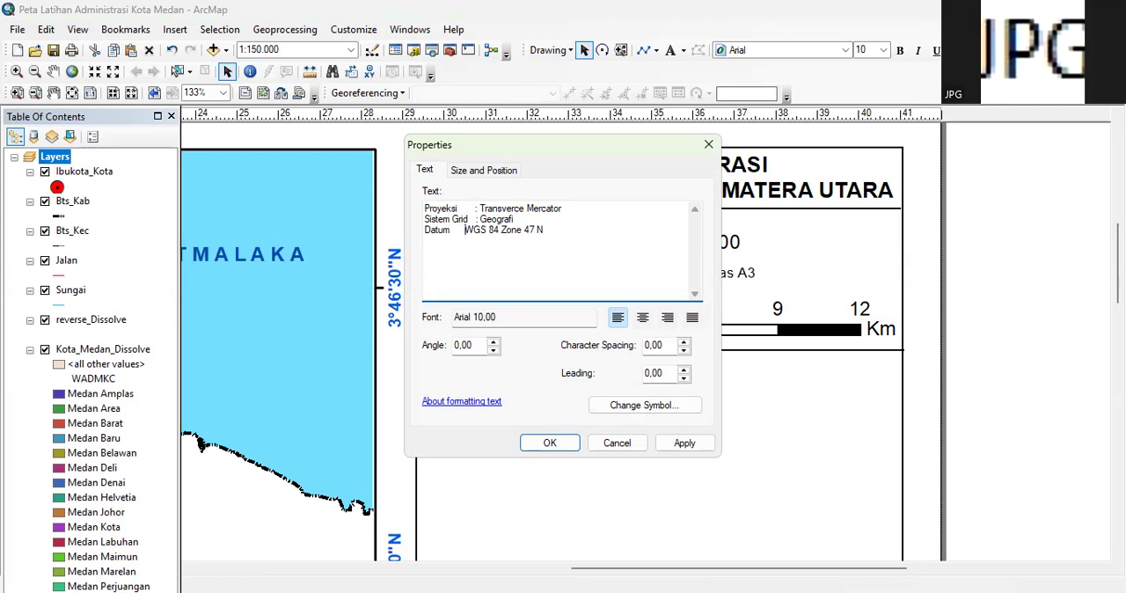
text(:)
key(Up)
key(Left)
key(BackSpace)
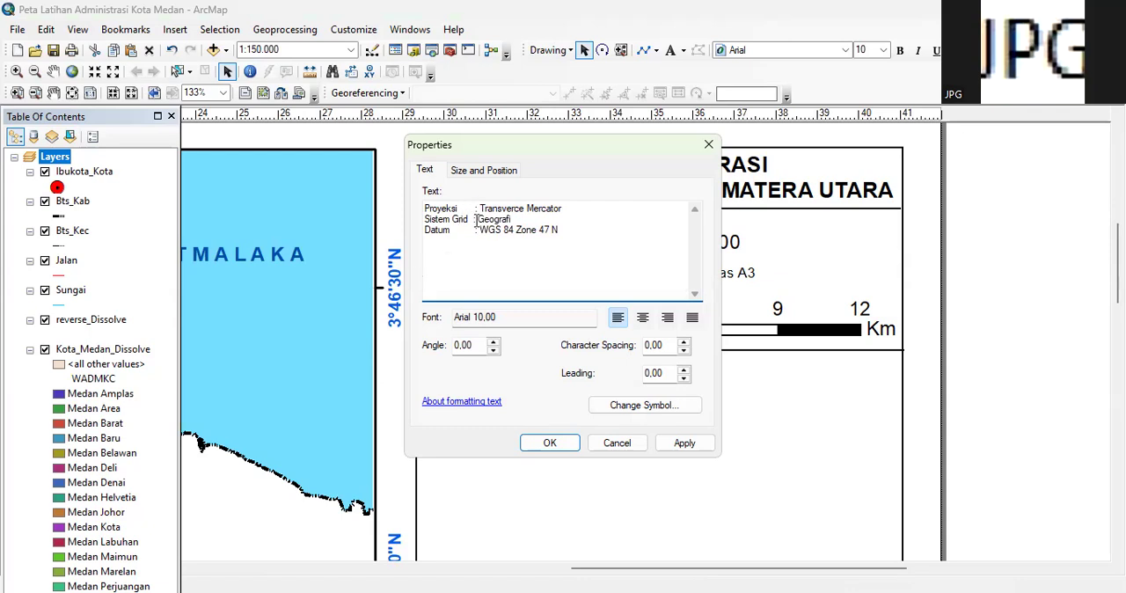
click(473, 210)
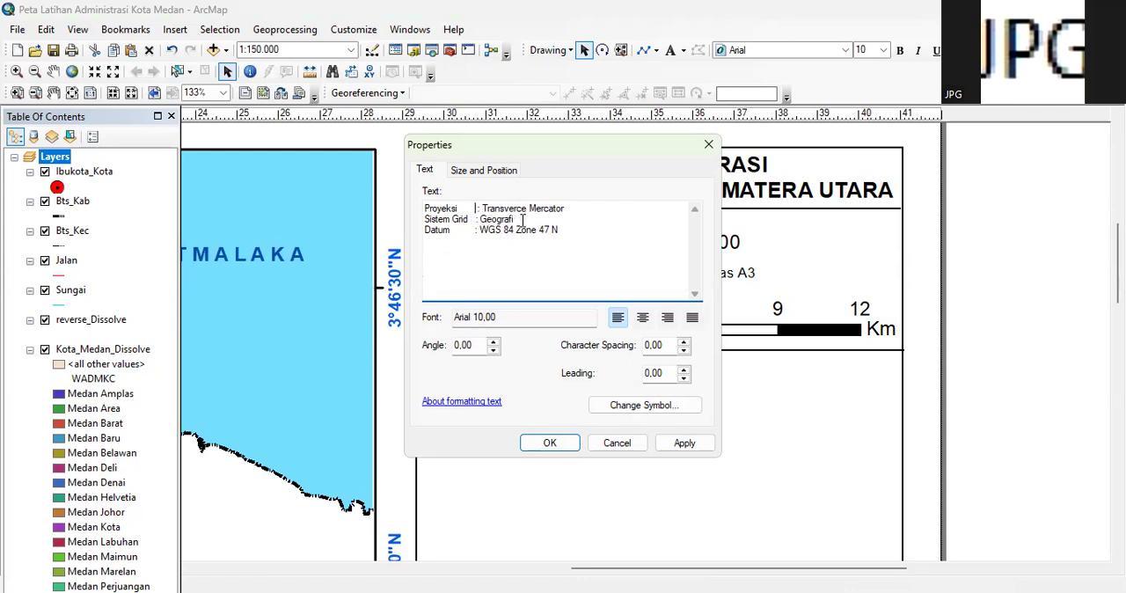
click(474, 219)
key(Up)
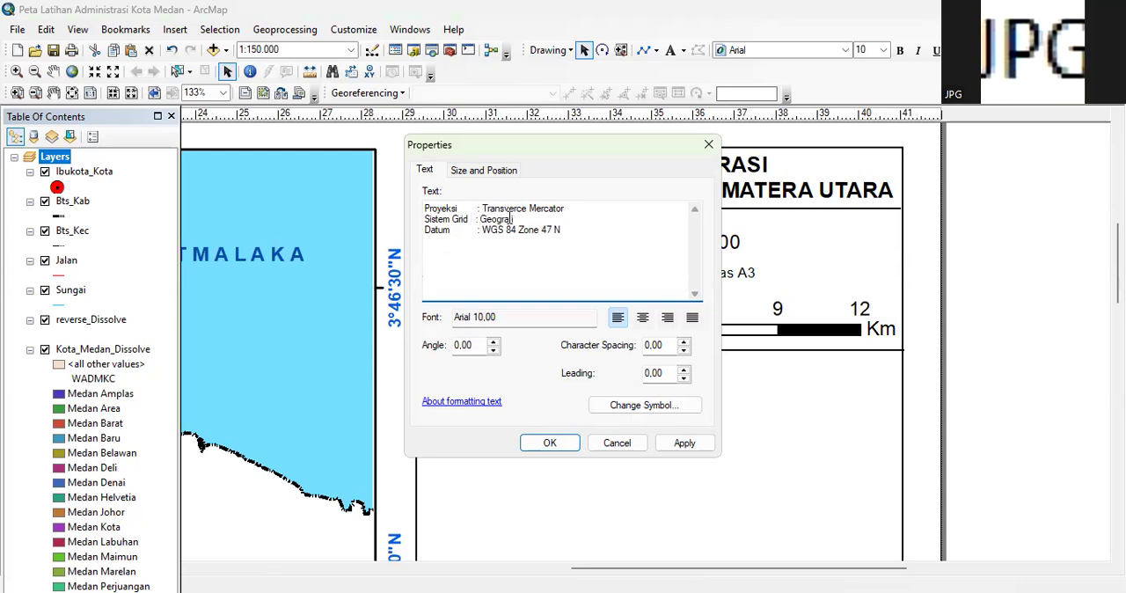
click(567, 447)
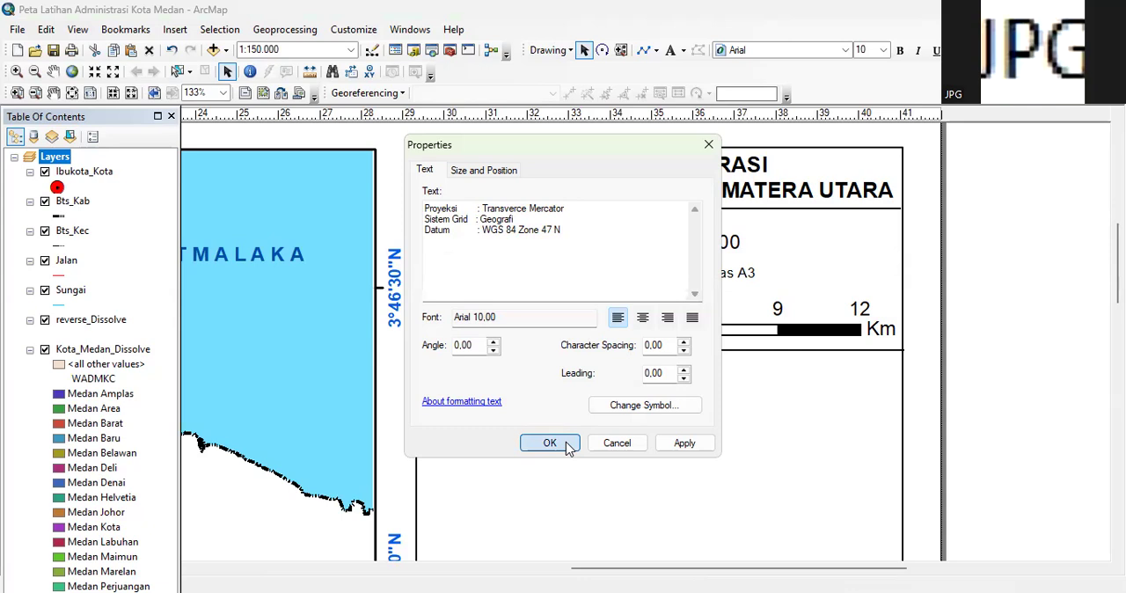
Position the projection text just below the lower divider line, leaving its text properties as they are
drag(720, 361, 671, 376)
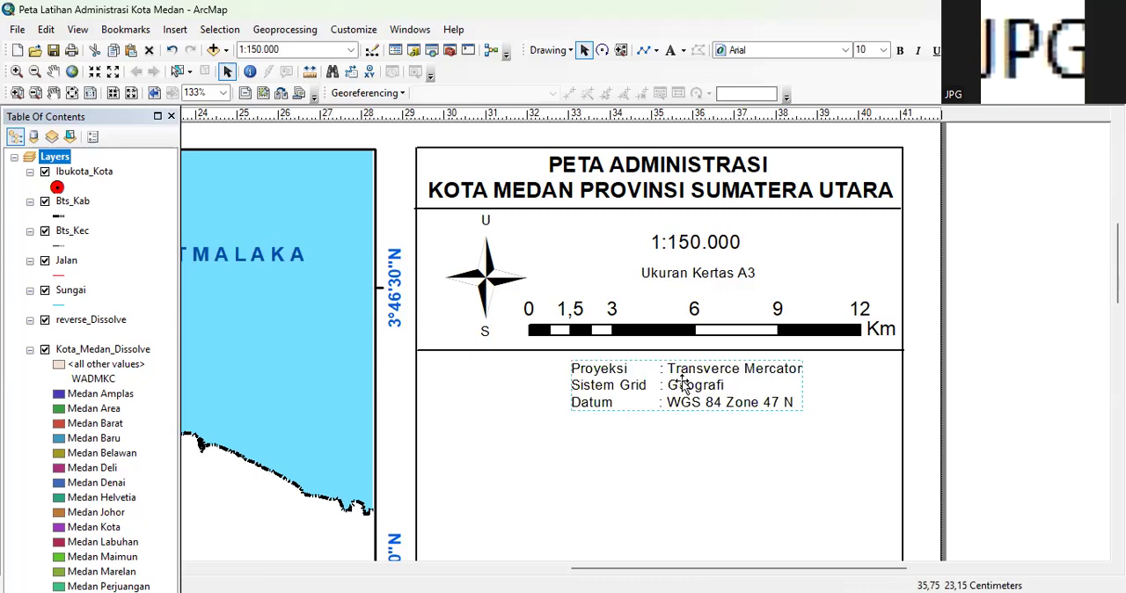
double_click(676, 382)
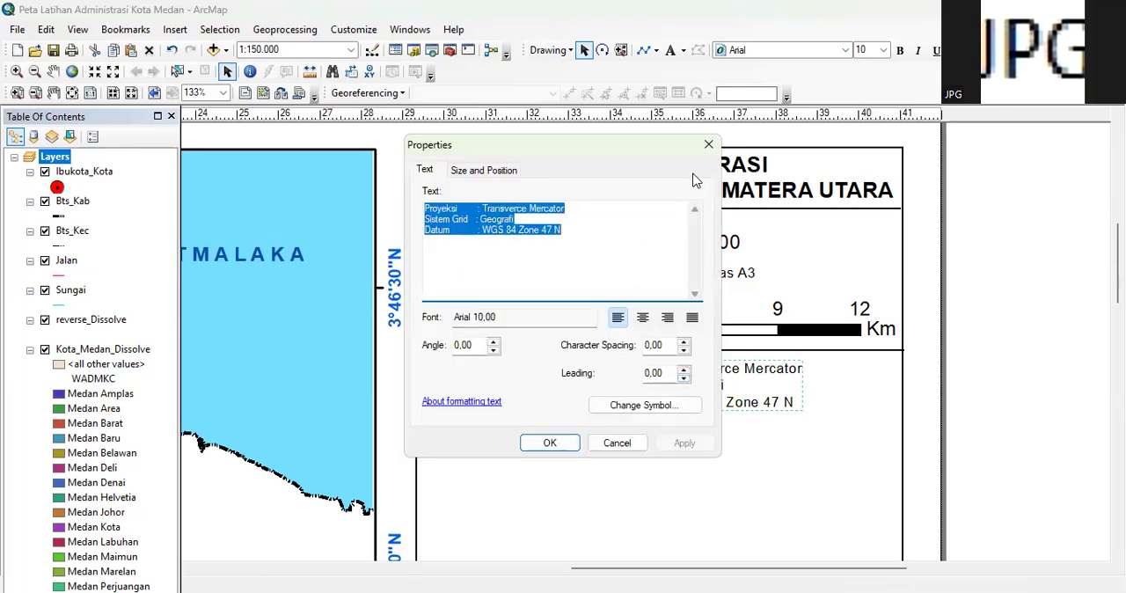
click(602, 443)
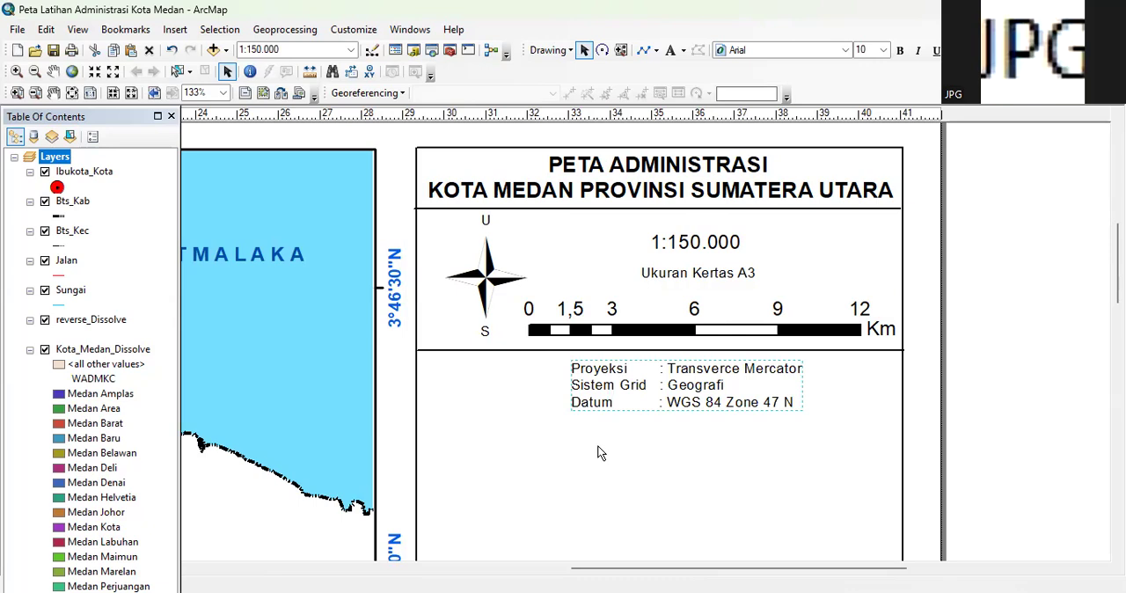
Set the projection text's font size to 12 and shift it slightly left under the lower divider line
click(740, 402)
click(884, 54)
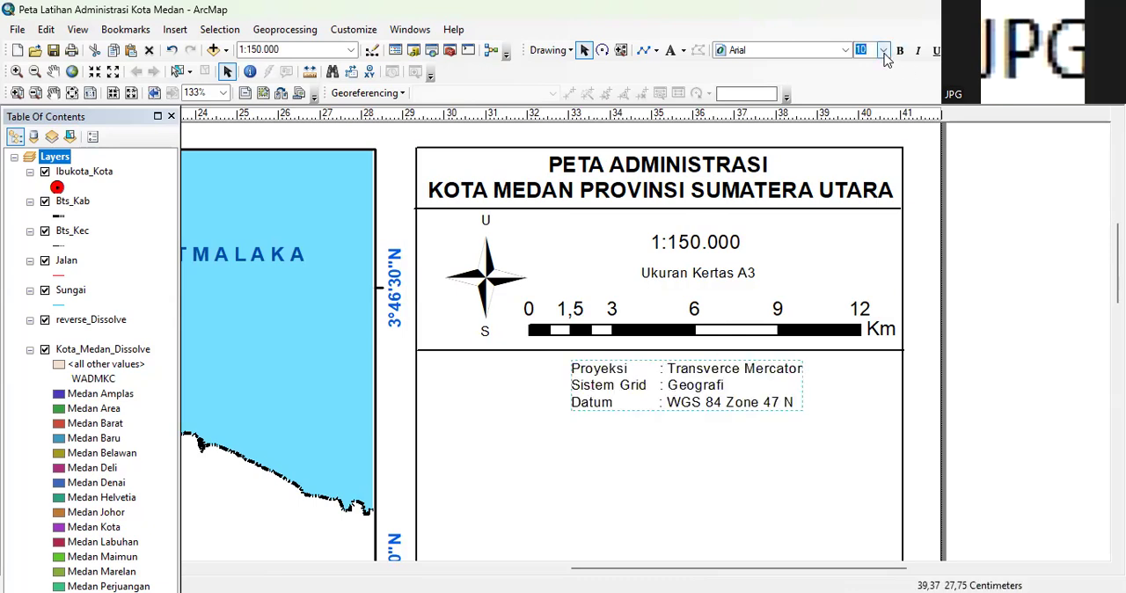
text(12)
key(Return)
click(718, 391)
click(691, 376)
drag(691, 376, 678, 383)
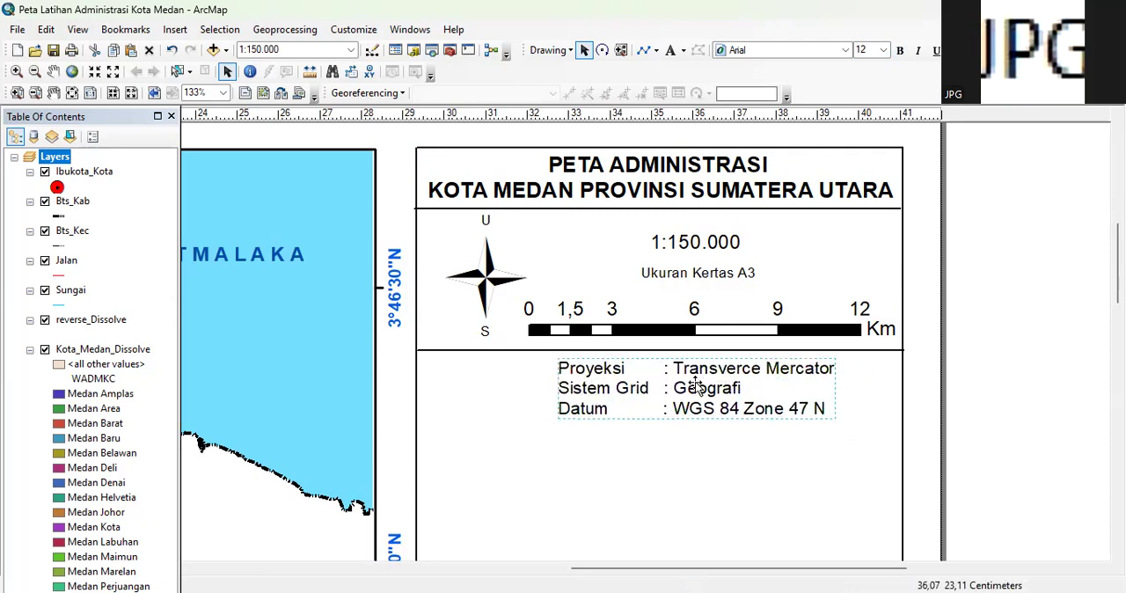
click(1007, 329)
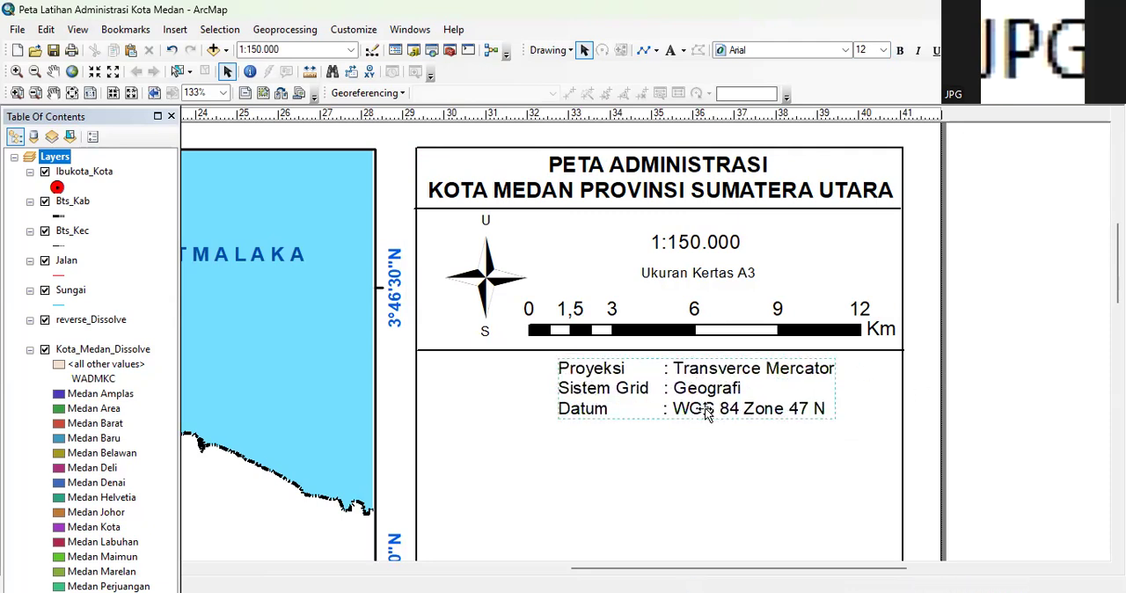
Nudge the side frame slightly right and shift the projection text left to centre it under the divider
click(621, 460)
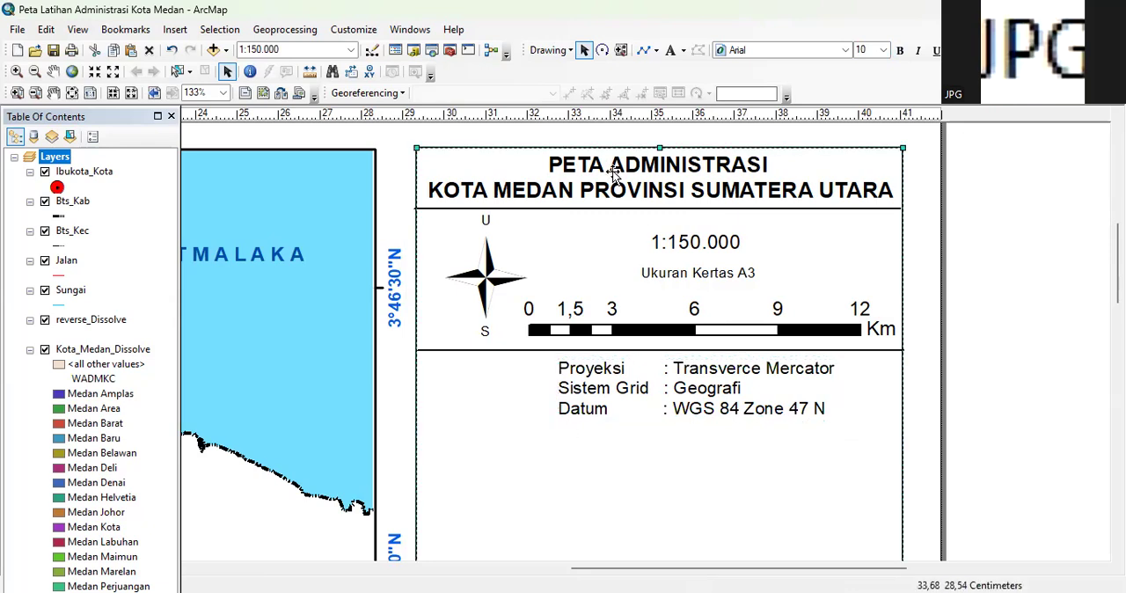
key(Right)
key(Right)
drag(607, 387, 598, 391)
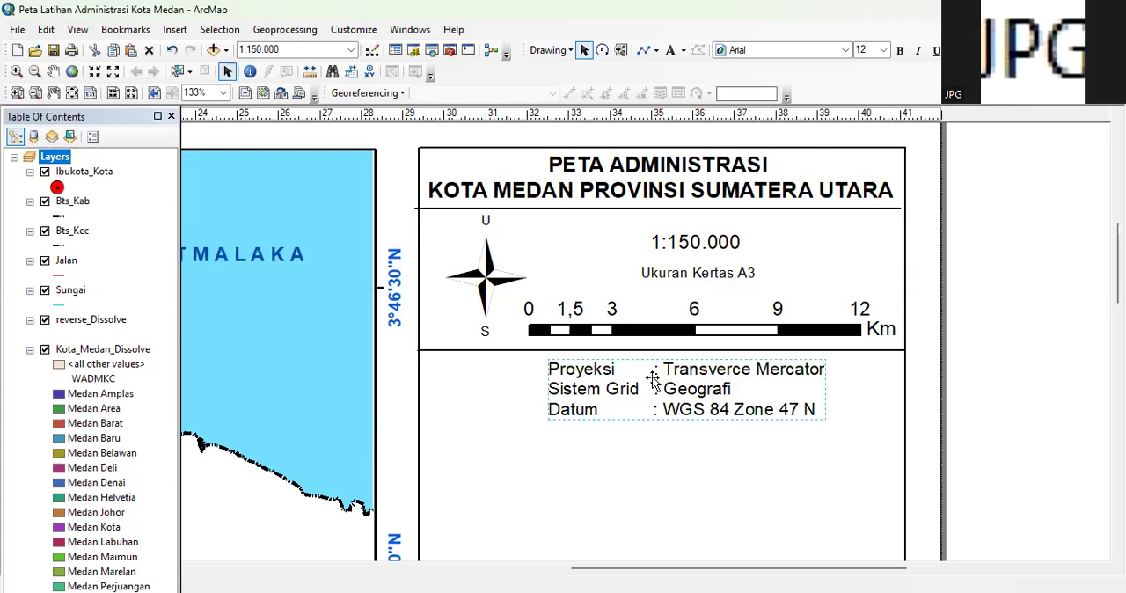
drag(584, 387, 584, 385)
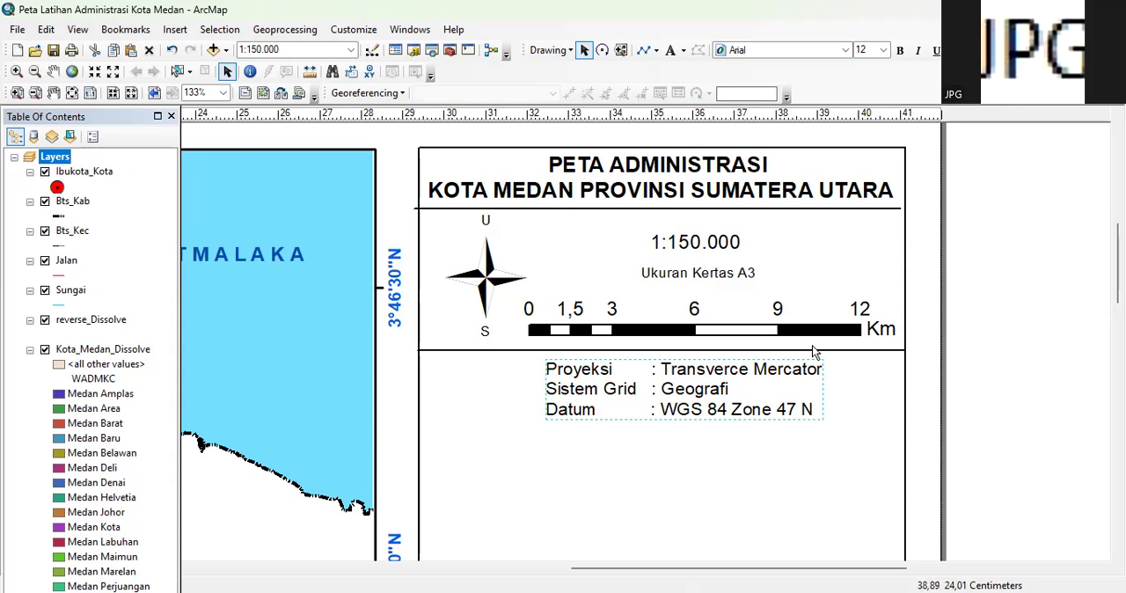
Correct the spelling of "Transverce" to "Transverse" in the projection text
double_click(744, 391)
click(525, 211)
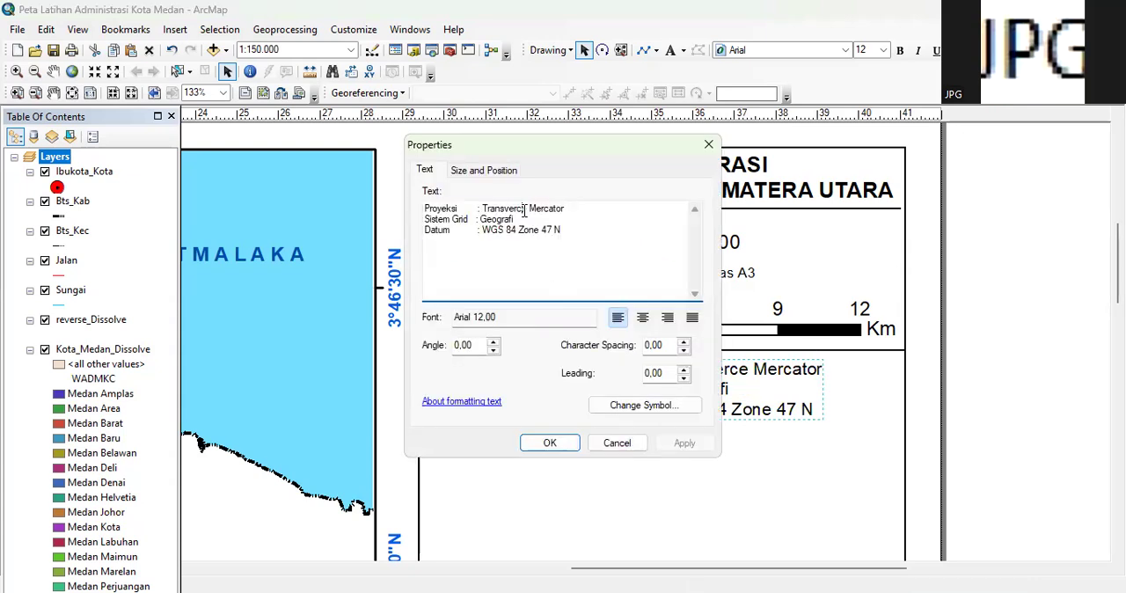
key(BackSpace)
text(s)
click(546, 444)
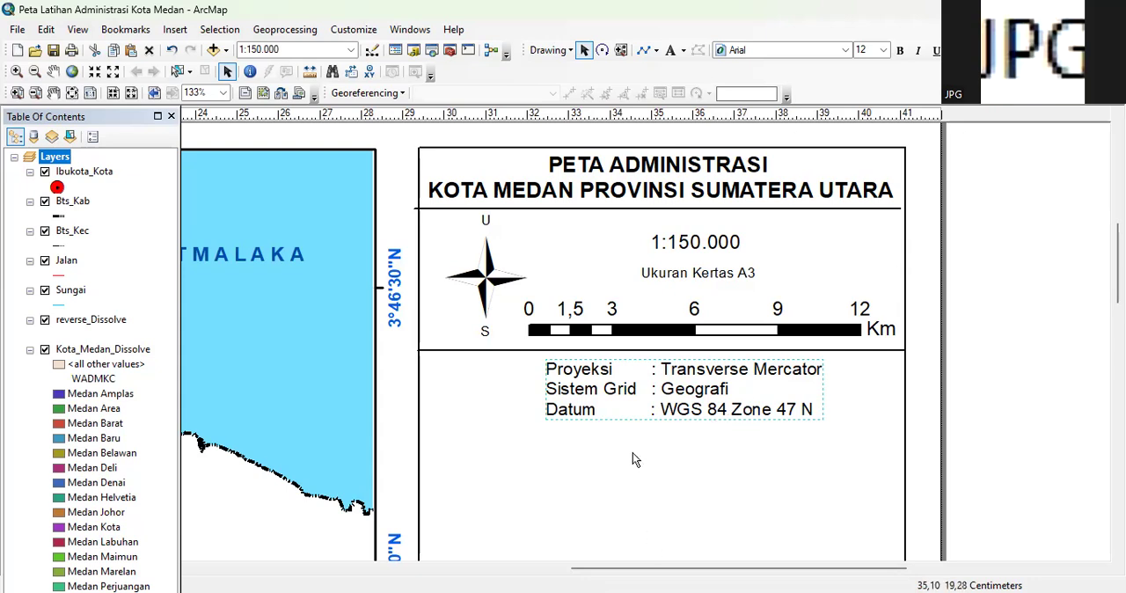
Open the main map data frame's properties and examine its coordinate system and datum
drag(636, 571, 509, 573)
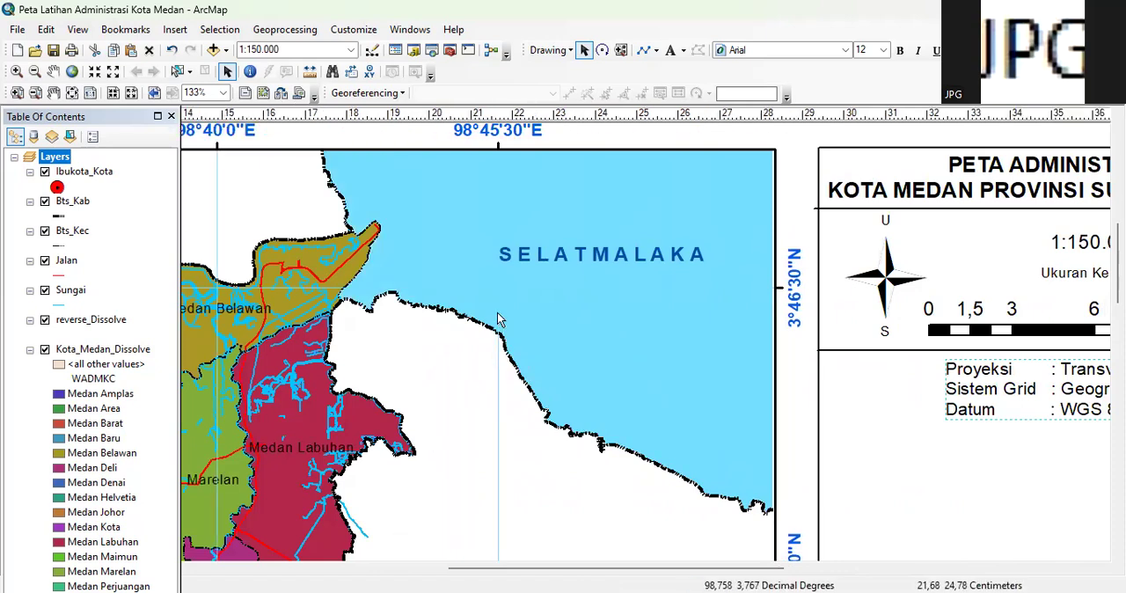
drag(470, 574, 680, 569)
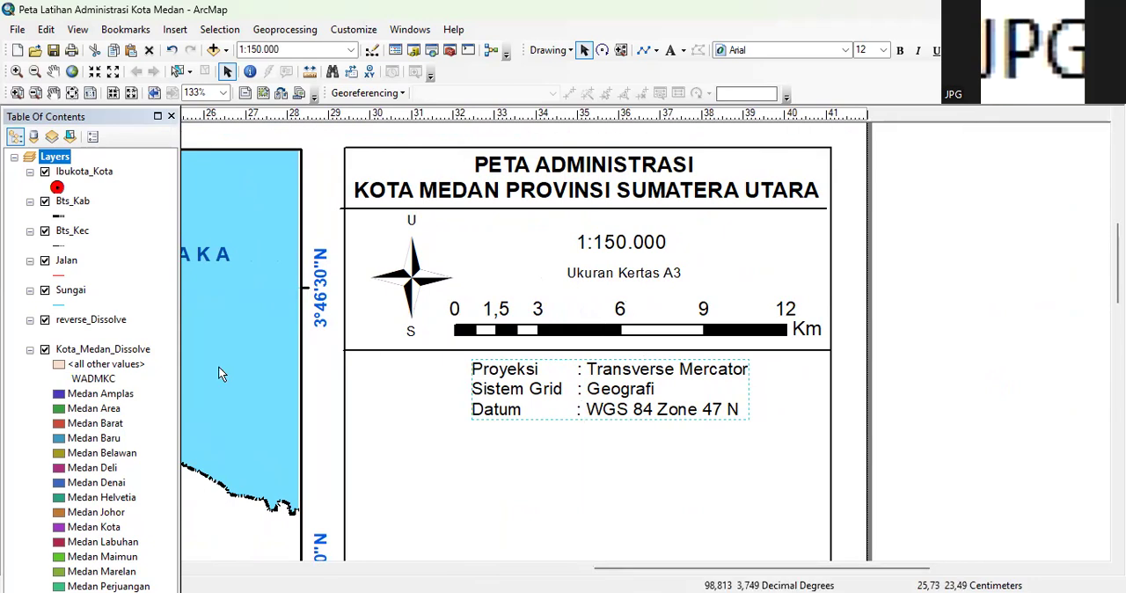
drag(619, 573, 522, 573)
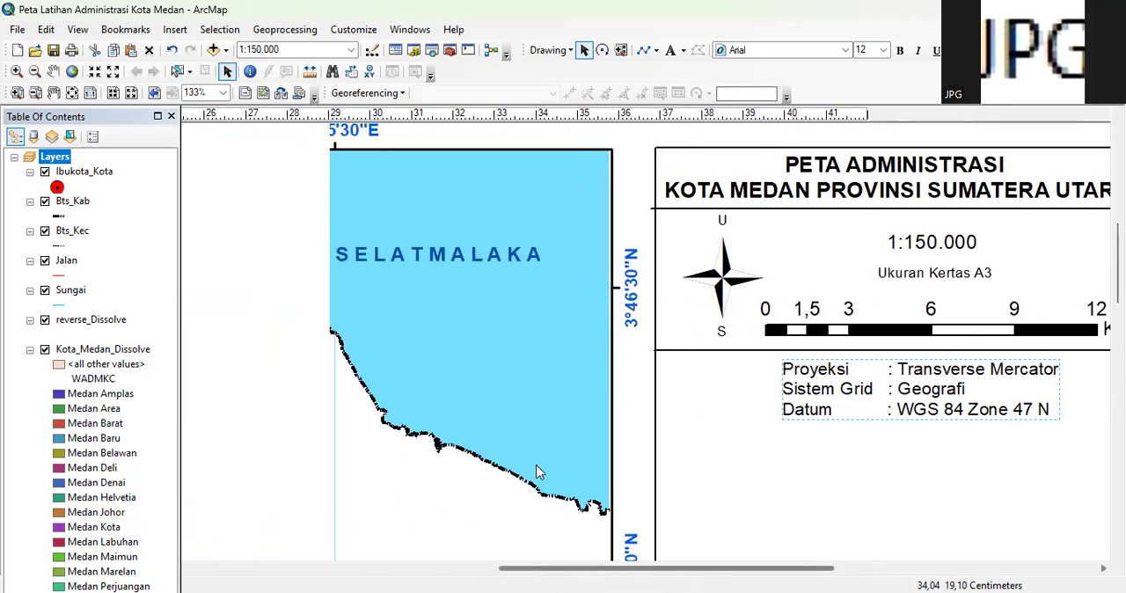
click(491, 304)
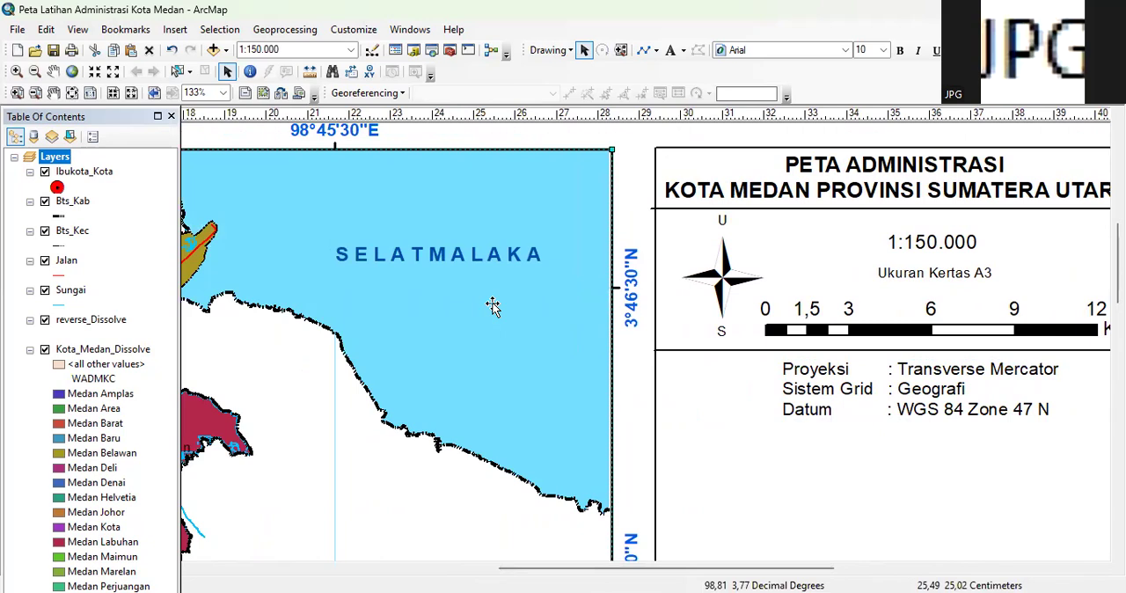
double_click(494, 305)
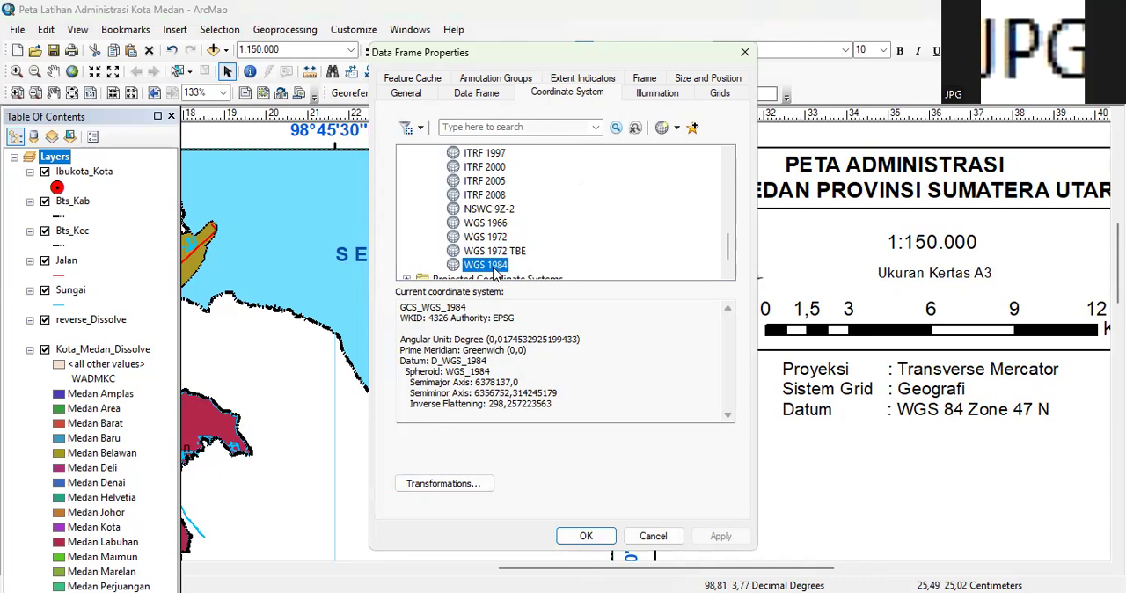
Close the data frame properties and examine the image "Pembagian Zona UTM WGS 84 Indonesia" in the Latihan SIG Dasar folder
click(745, 55)
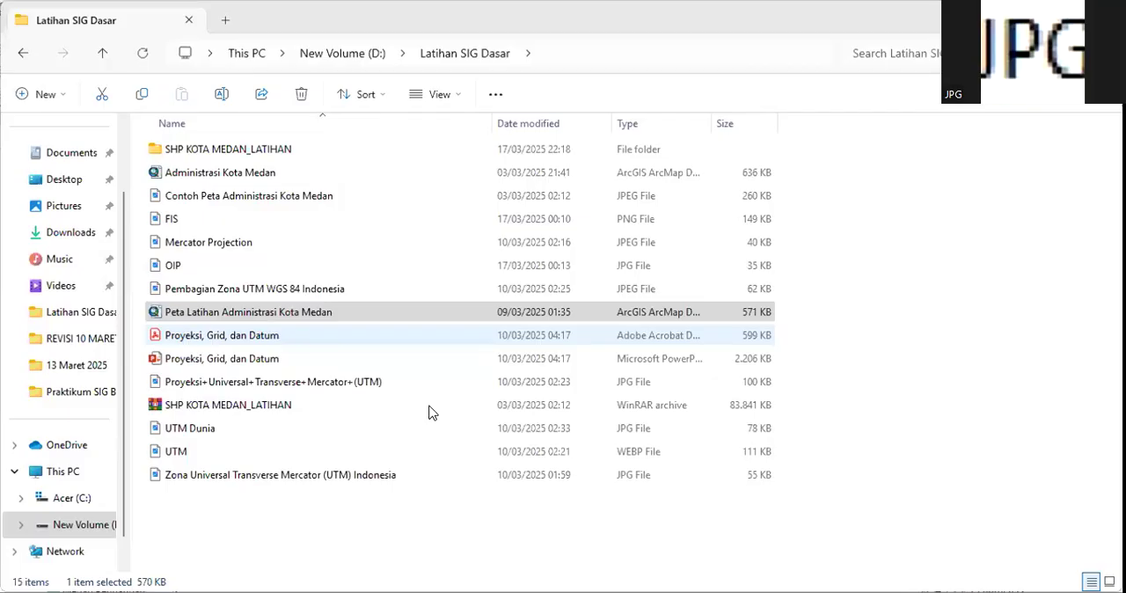
click(271, 290)
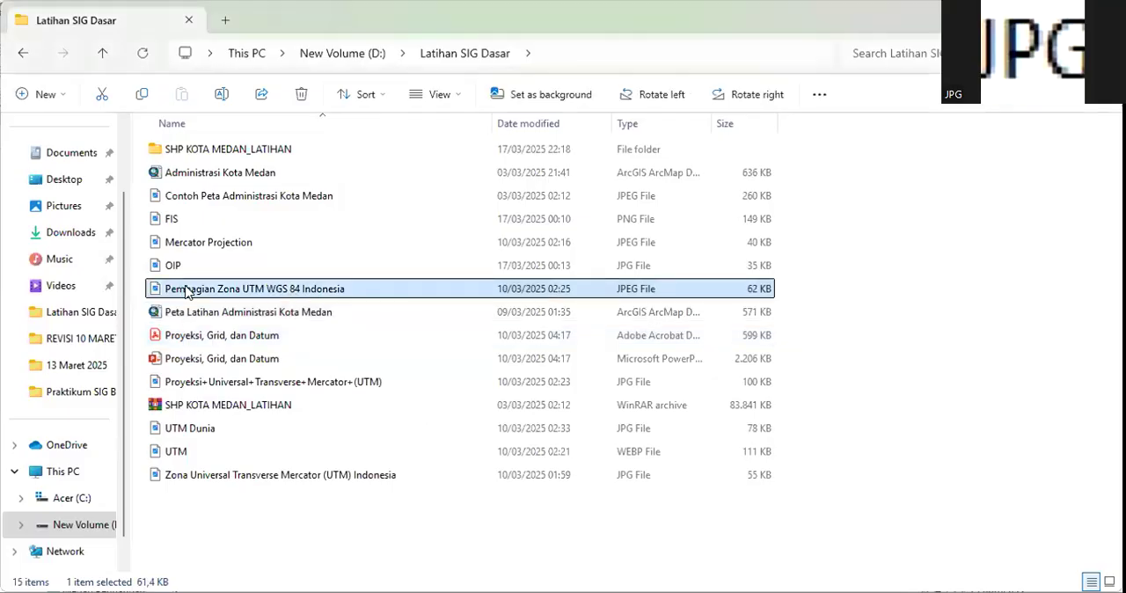
double_click(261, 293)
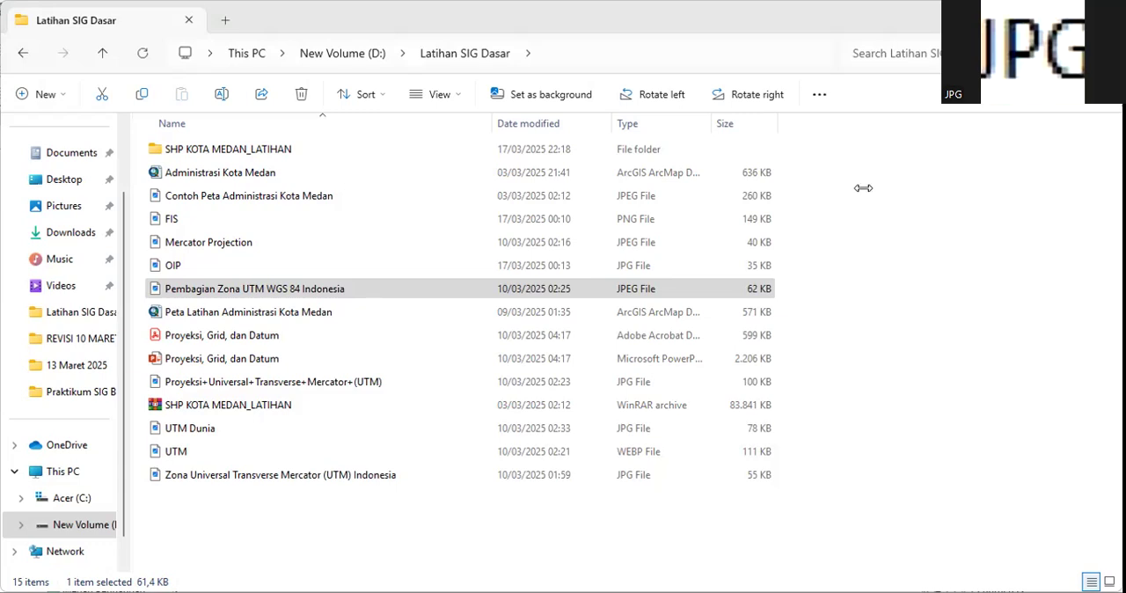
click(377, 110)
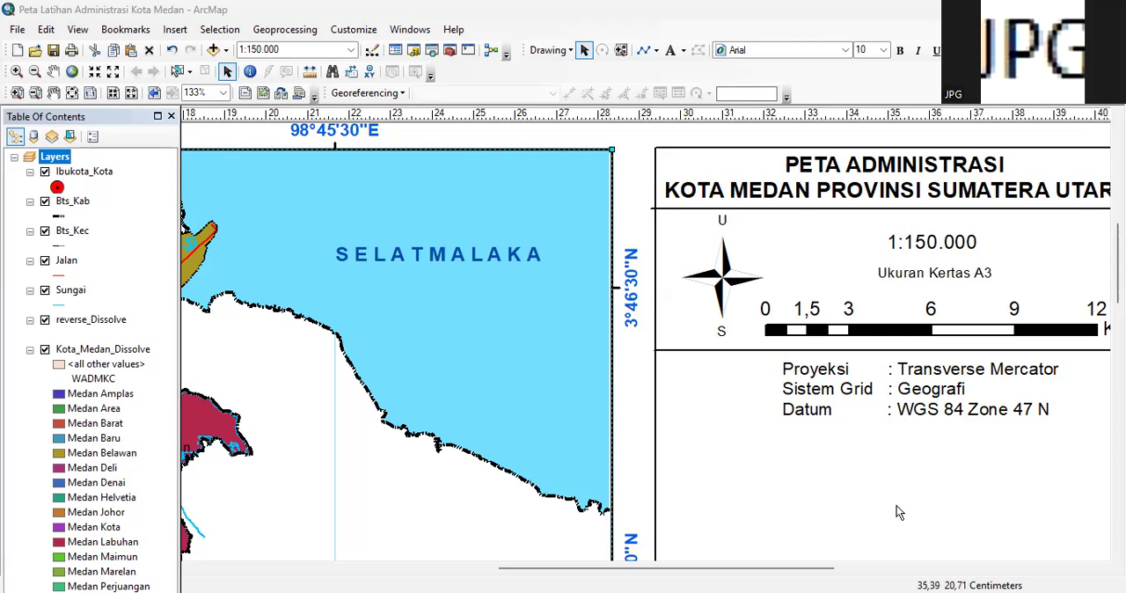
Copy the divider line below the scale bar and place the duplicate directly beneath the projection, grid and datum text
drag(752, 573, 828, 573)
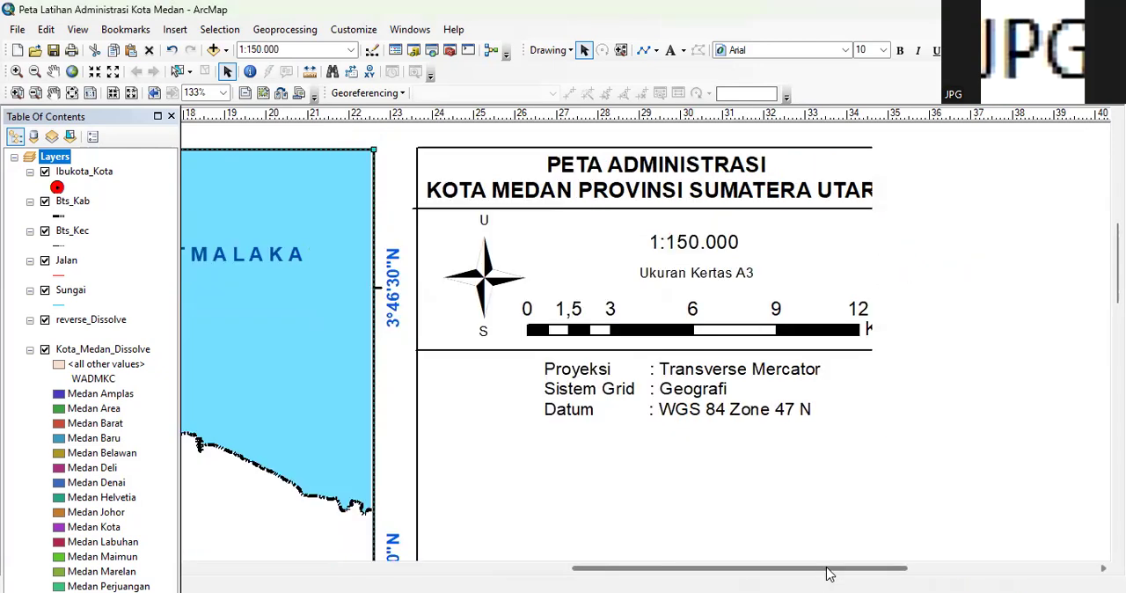
click(701, 211)
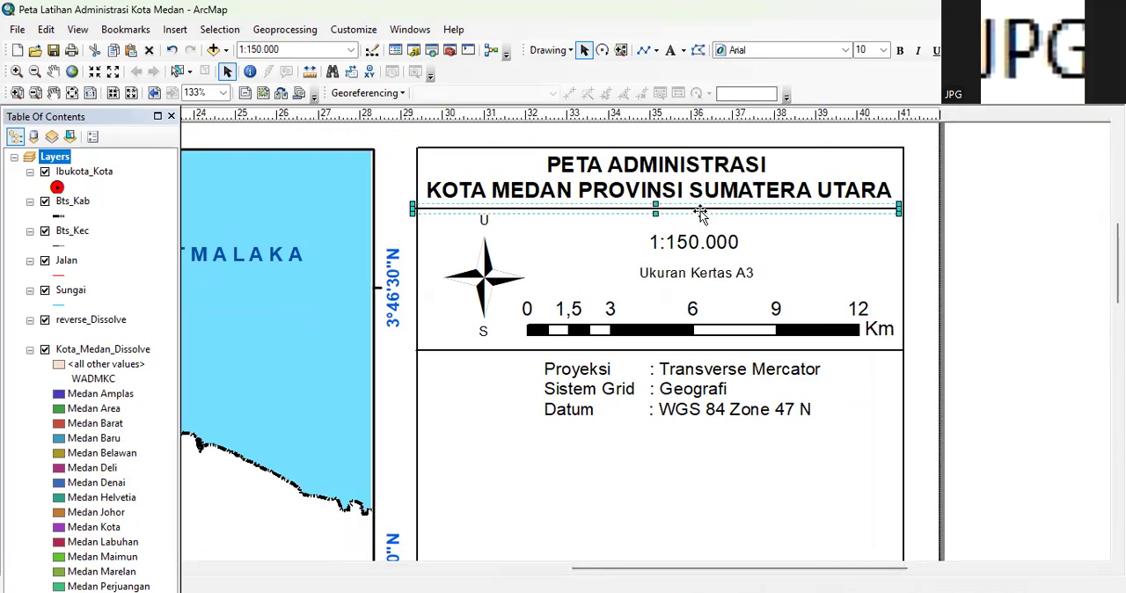
click(1012, 227)
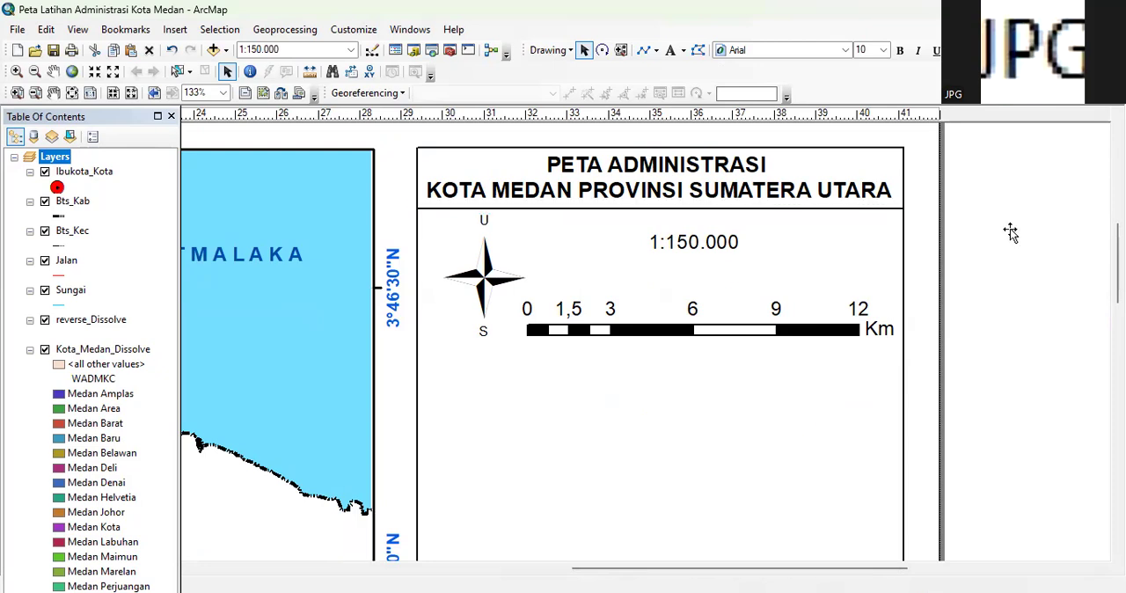
click(550, 353)
click(550, 351)
right_click(583, 156)
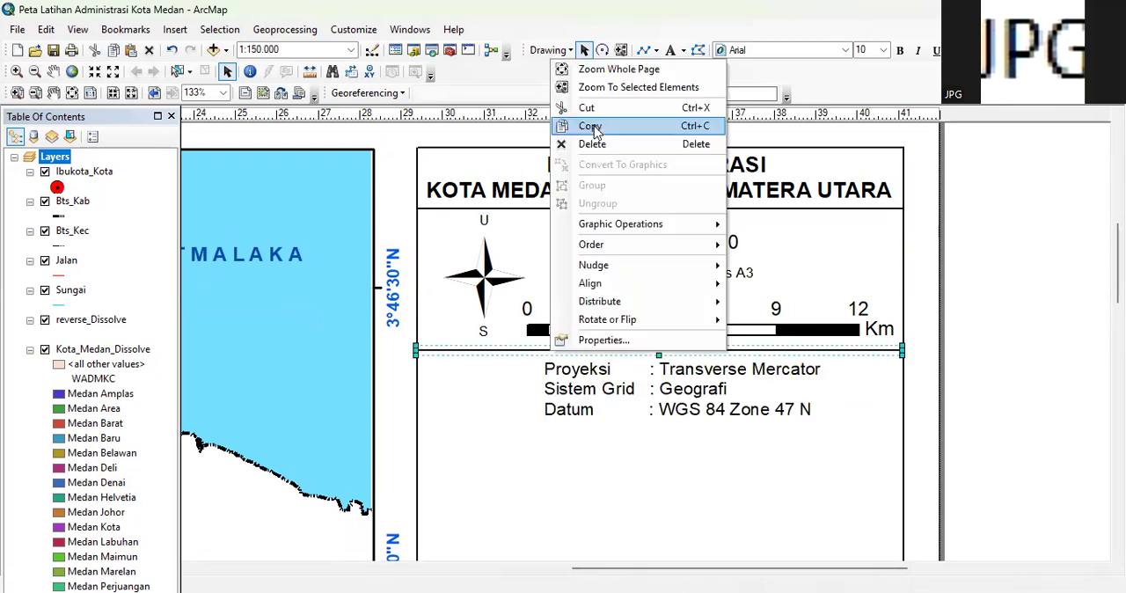
click(596, 130)
right_click(521, 453)
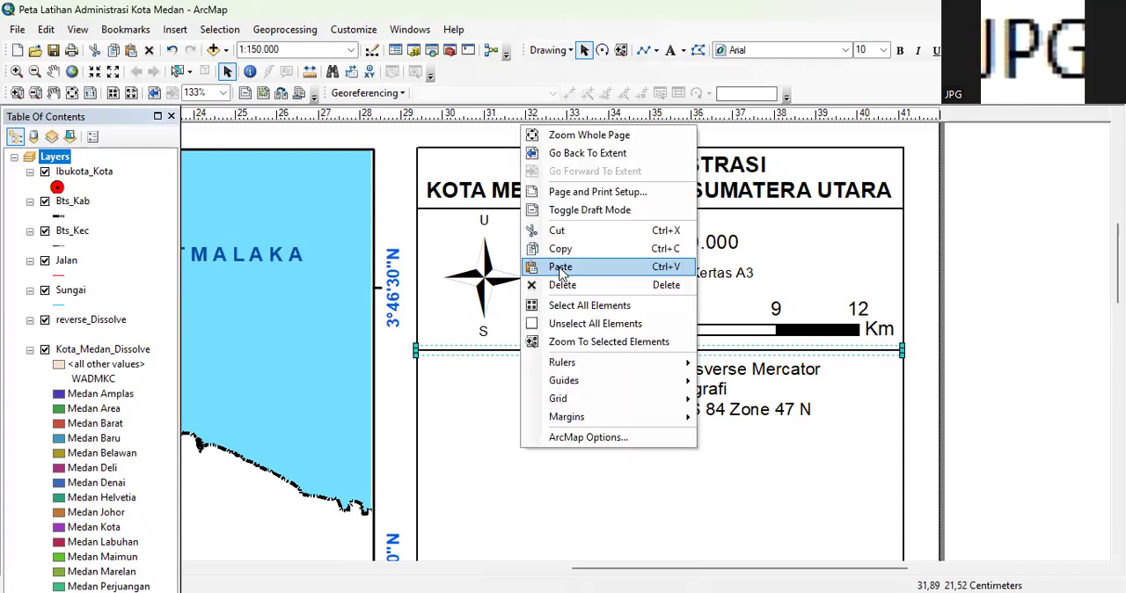
click(560, 267)
drag(611, 378, 587, 430)
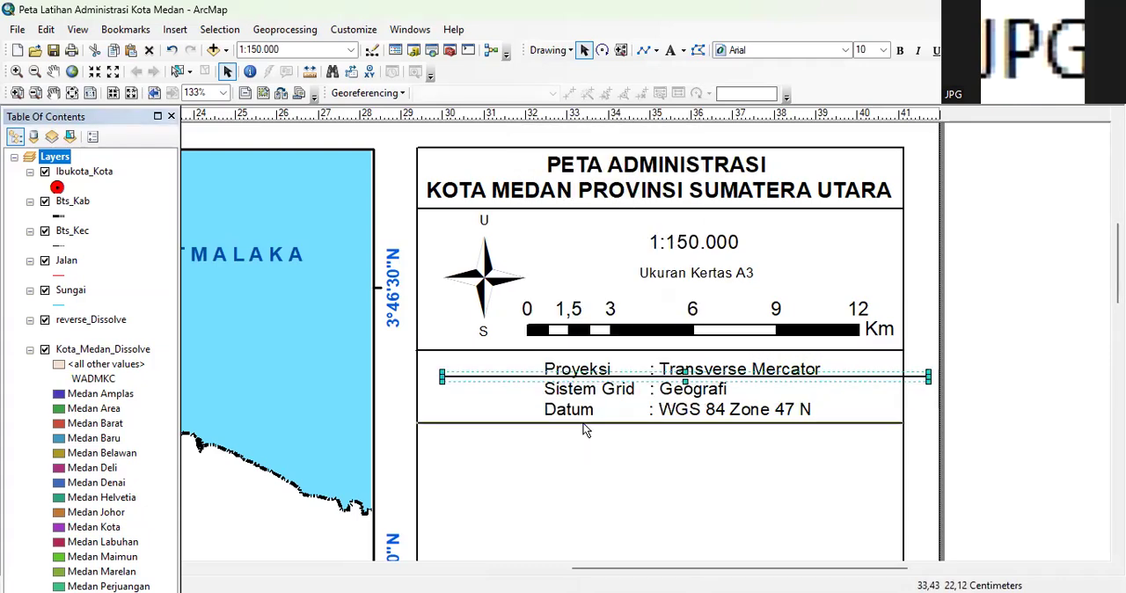
click(999, 401)
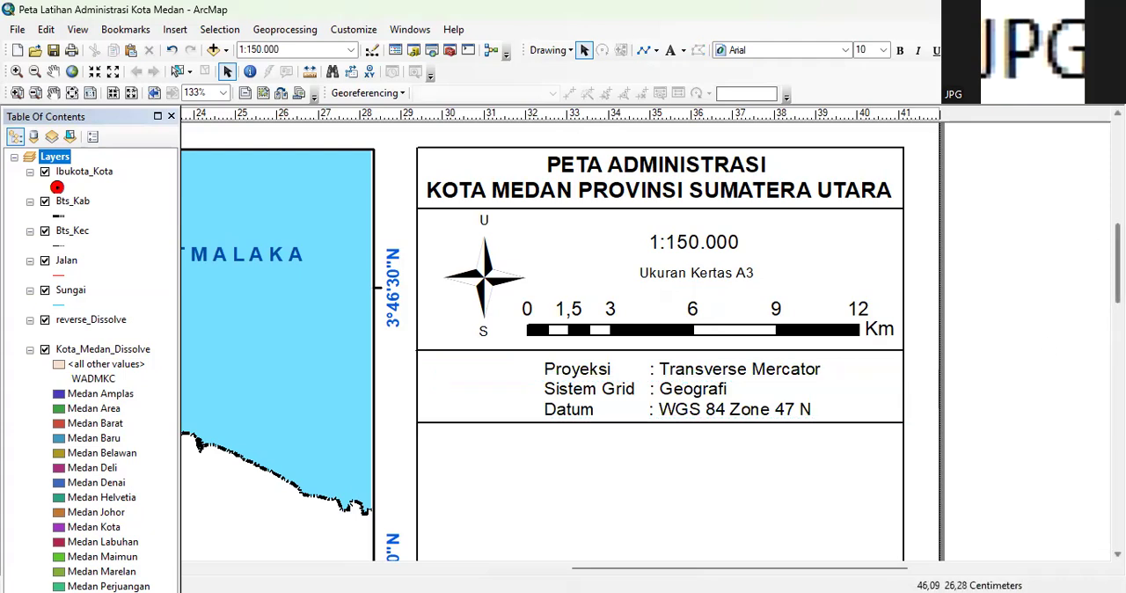
Insert a new data frame below the lowest divider and enlarge it to nearly the full width of the side frame
drag(1117, 256, 1118, 287)
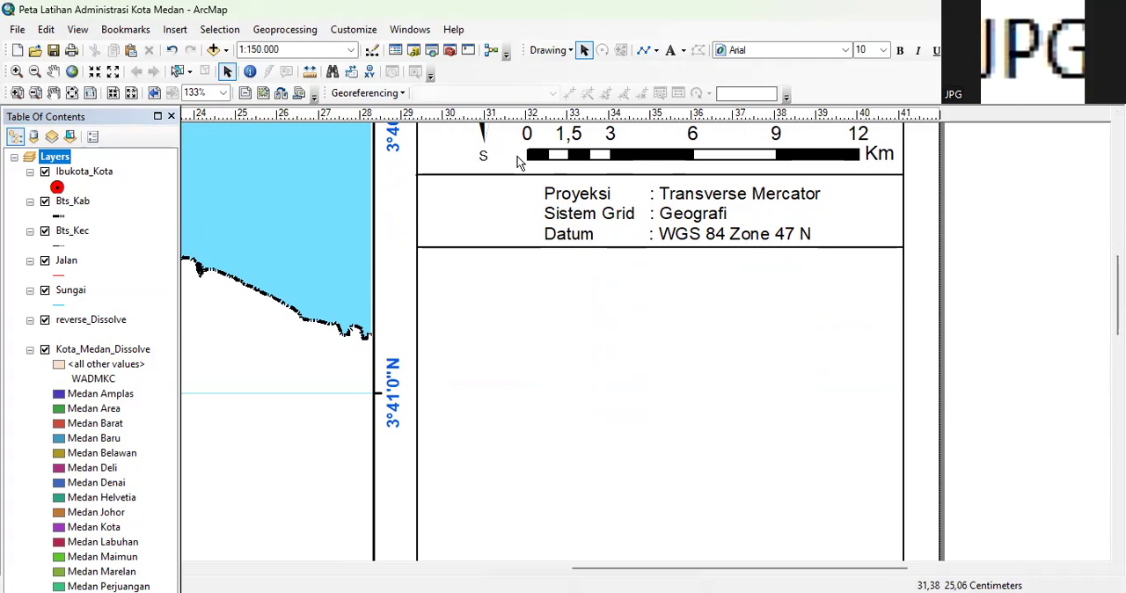
click(176, 30)
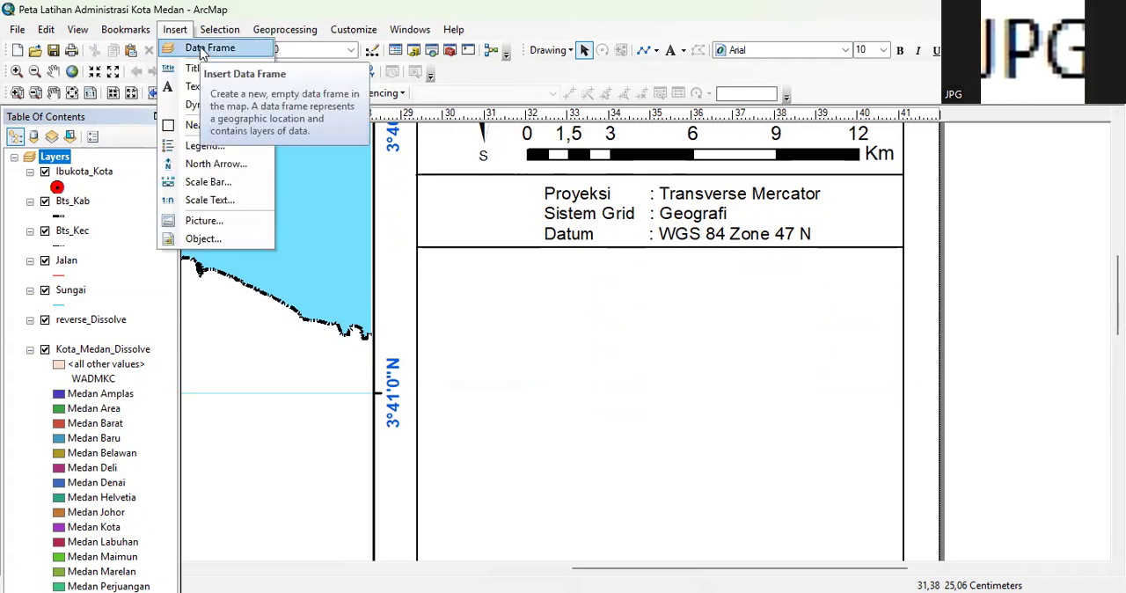
click(209, 49)
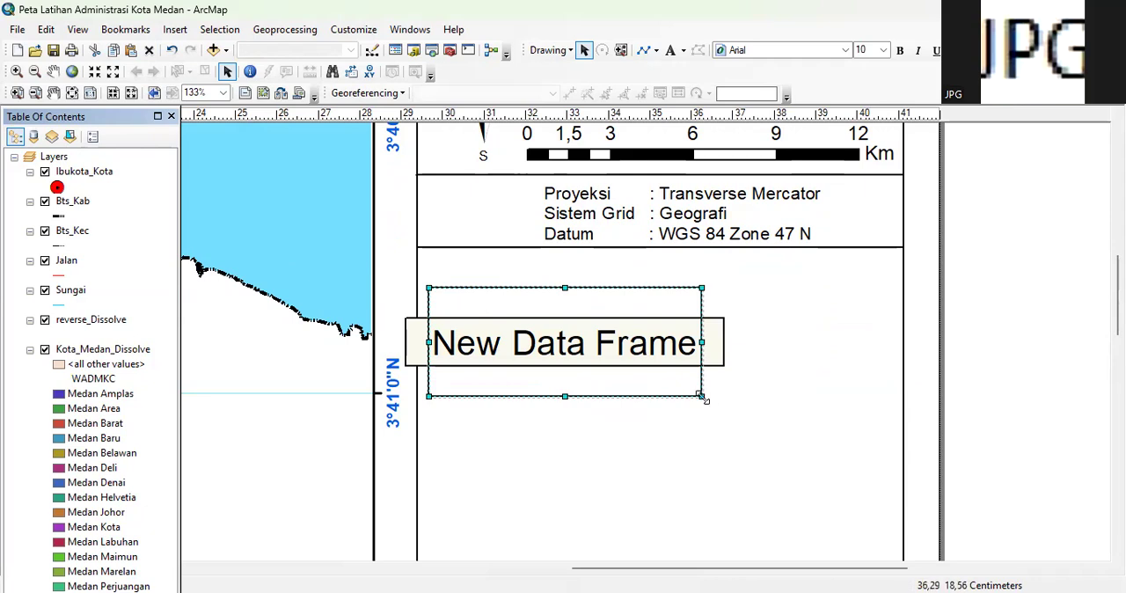
drag(703, 399, 891, 454)
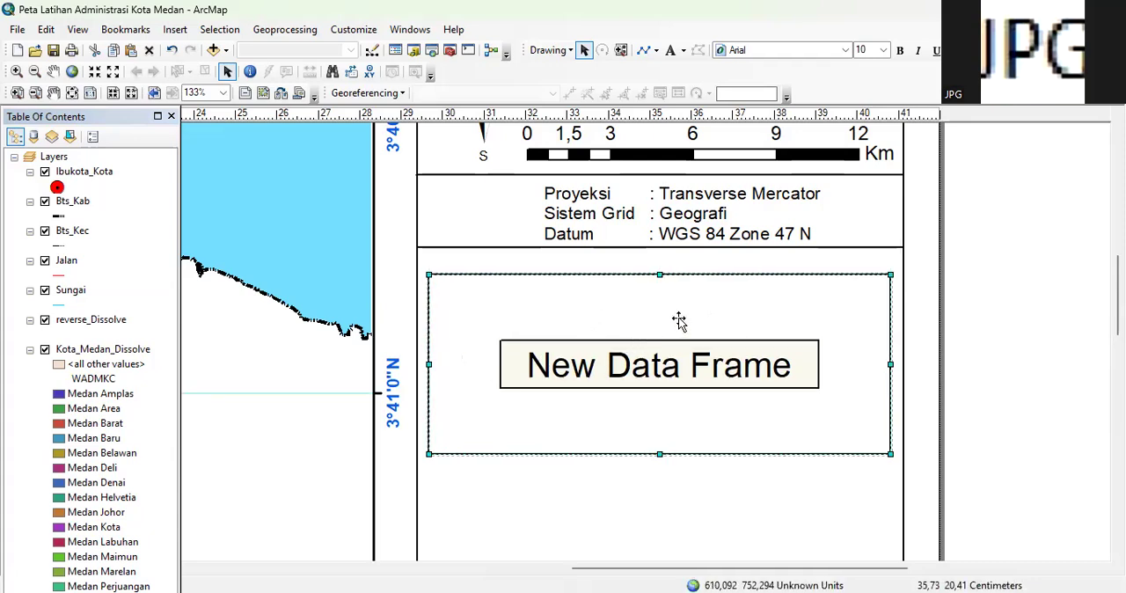
Add the shapefile Indo_Kab_Kot.shp from SHP KOTA MEDAN_LATIHAN to the new data frame
right_click(598, 361)
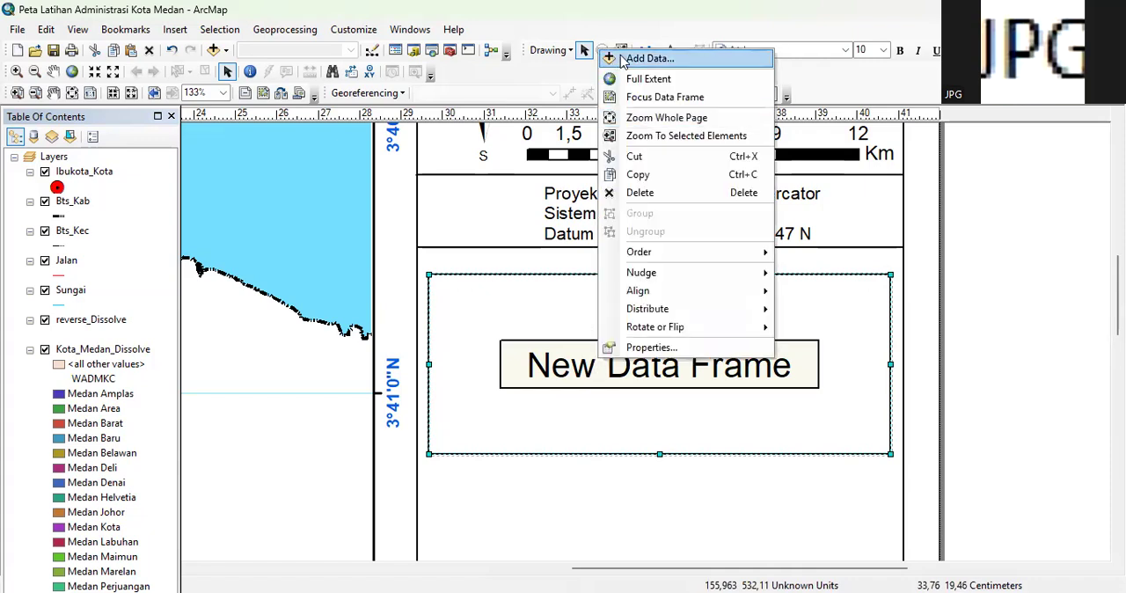
click(649, 58)
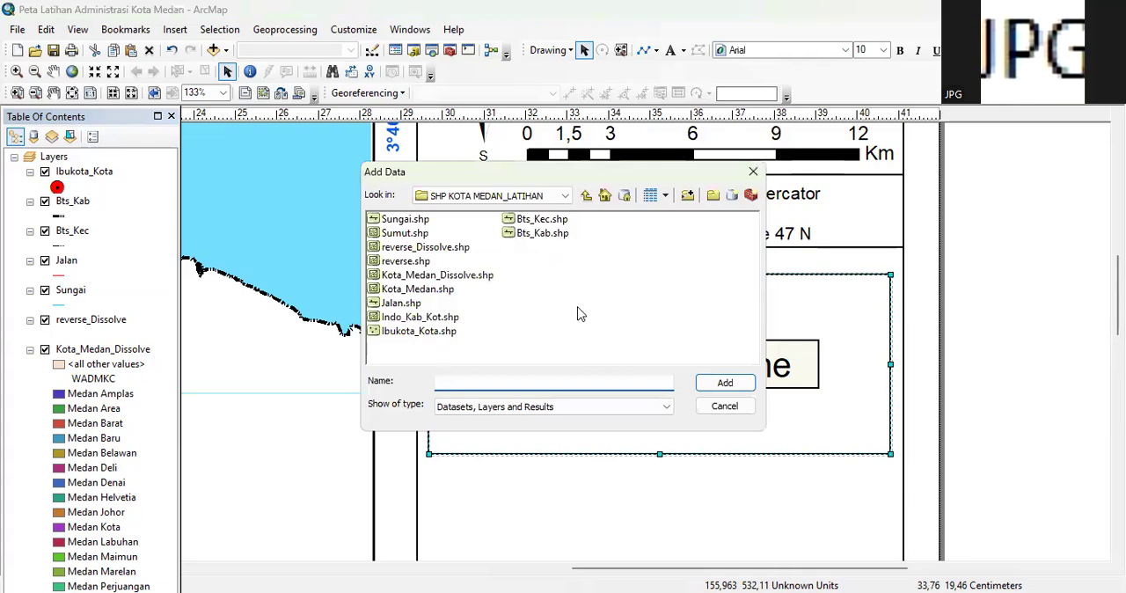
click(421, 317)
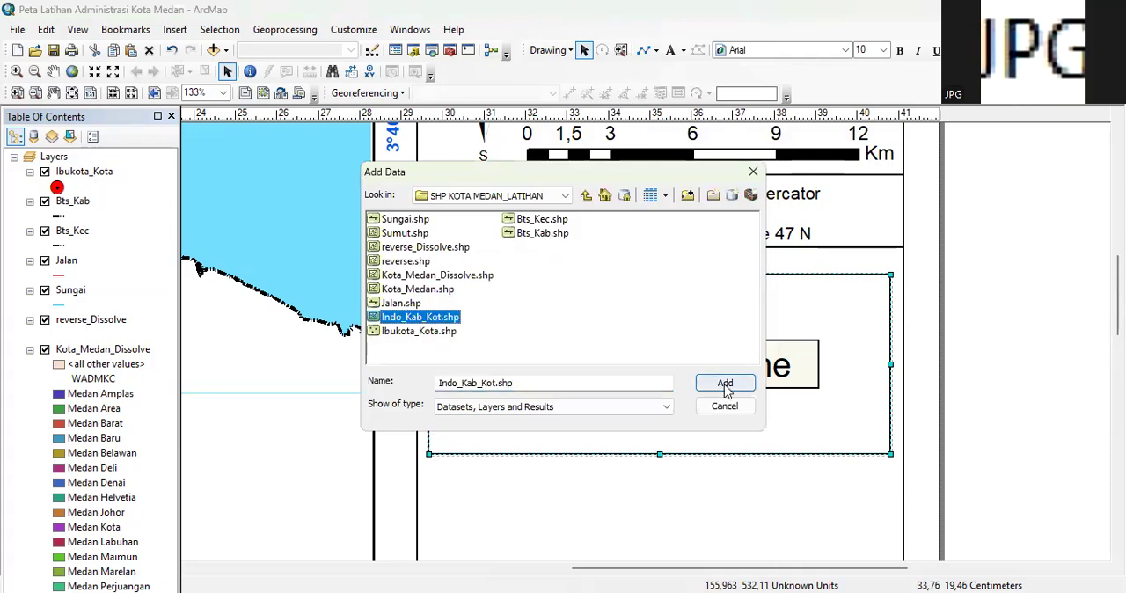
click(725, 386)
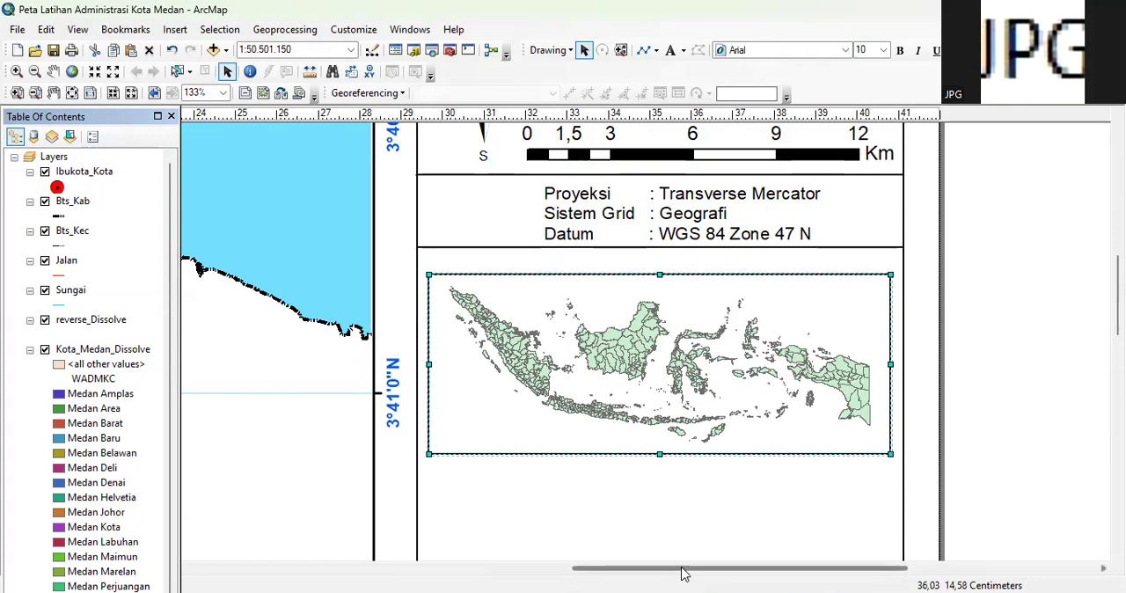
Add an extent indicator for the Layers data frame to the Indonesia inset map
drag(685, 574, 669, 574)
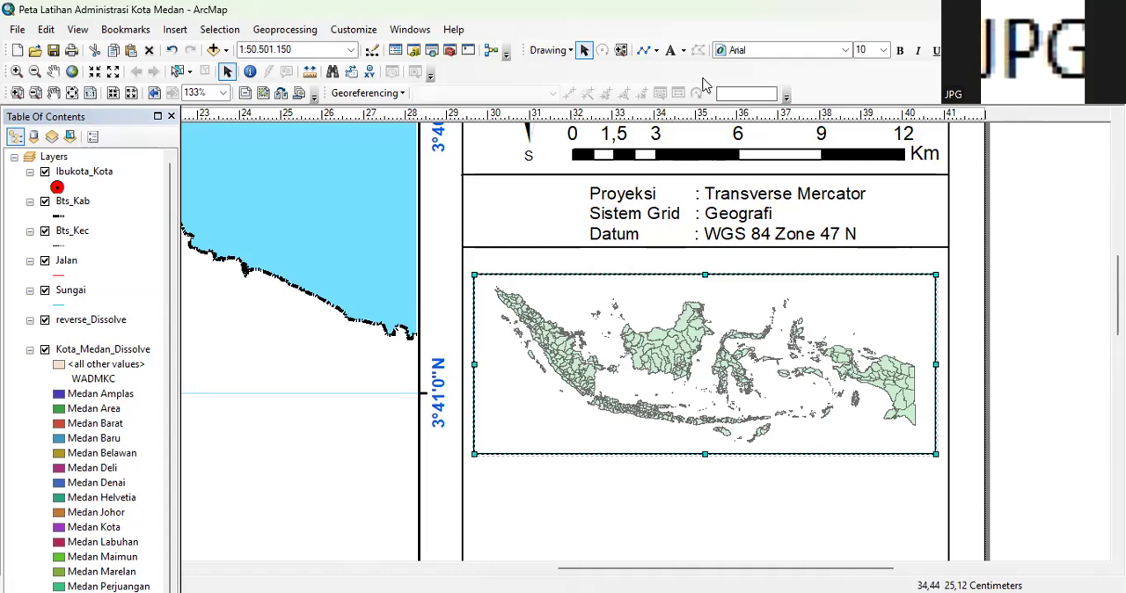
right_click(677, 300)
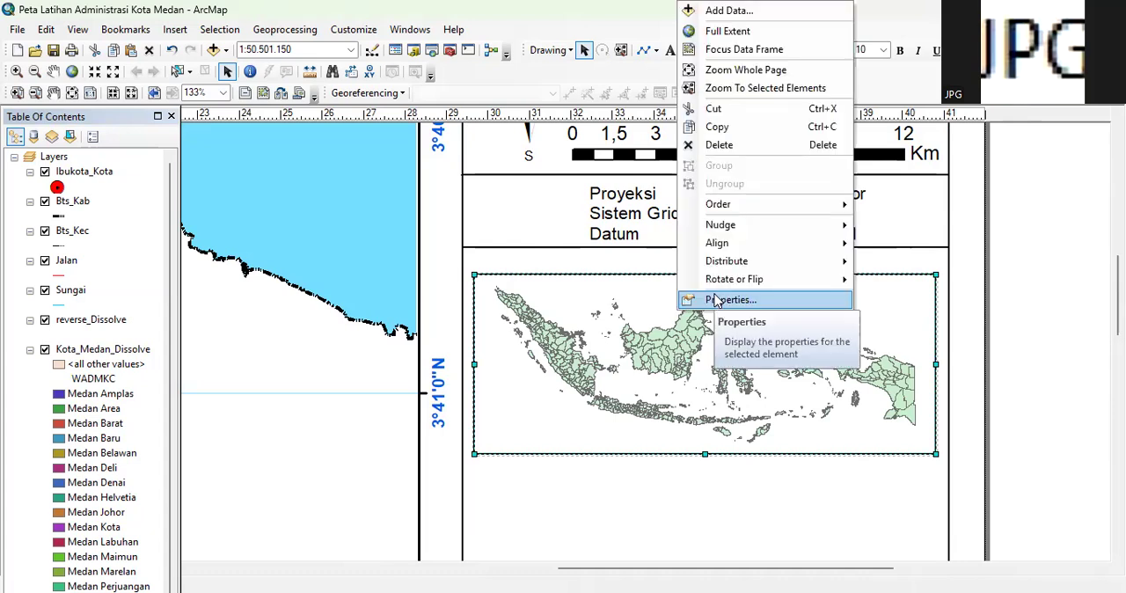
click(717, 300)
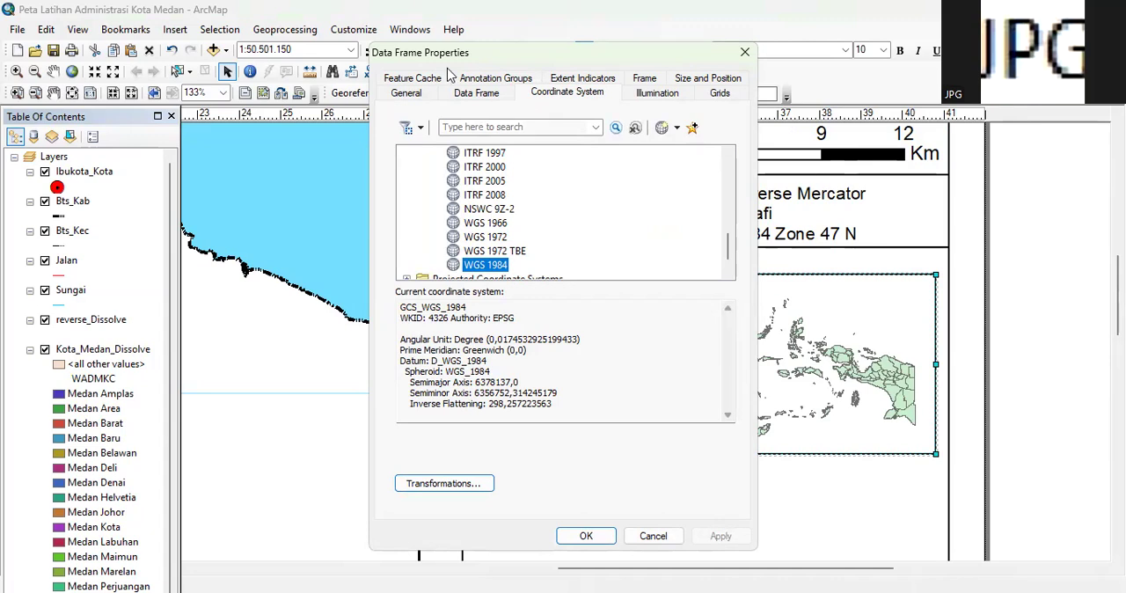
click(582, 78)
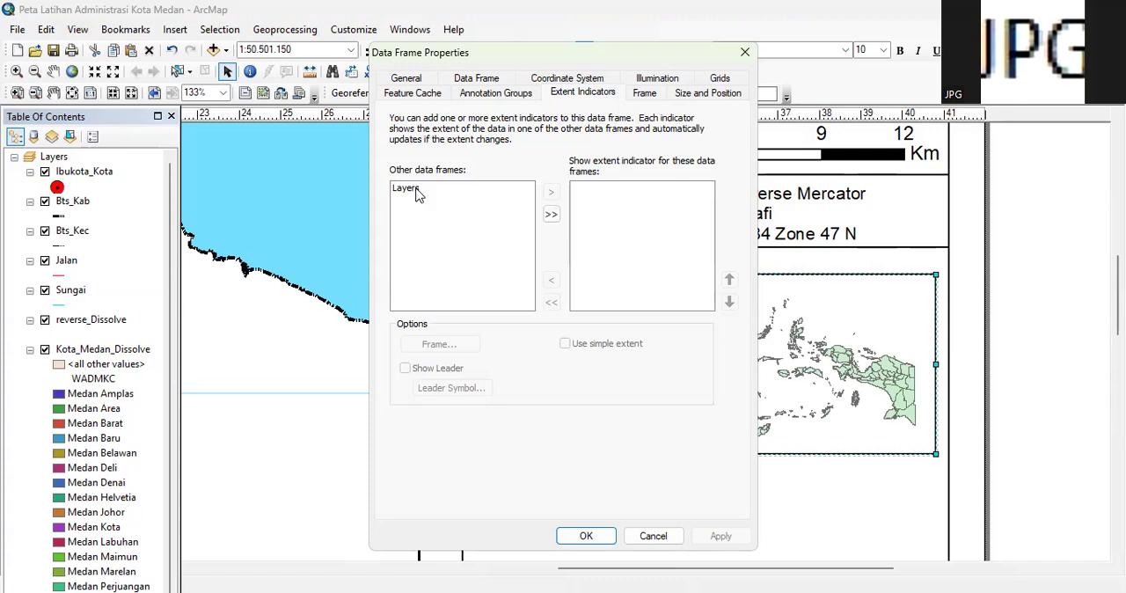
click(551, 212)
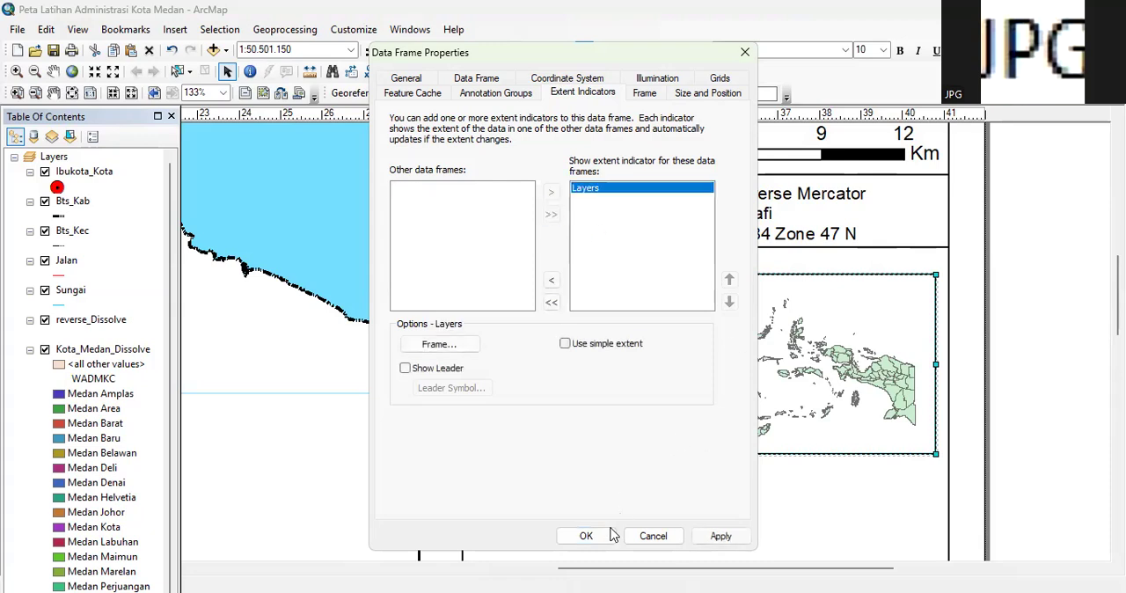
click(721, 536)
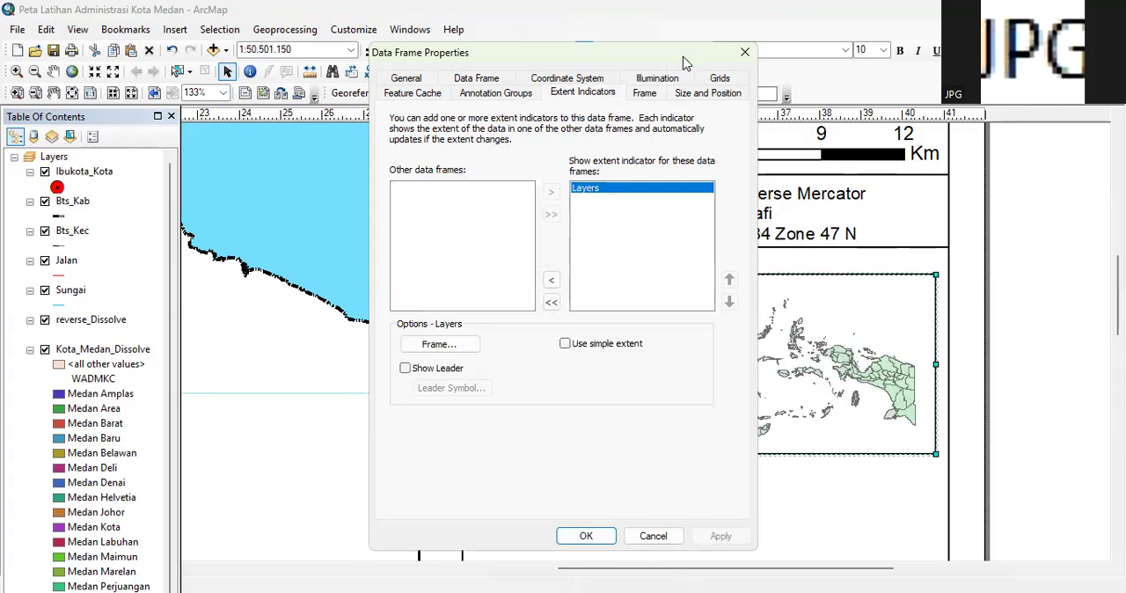
drag(685, 64, 421, 127)
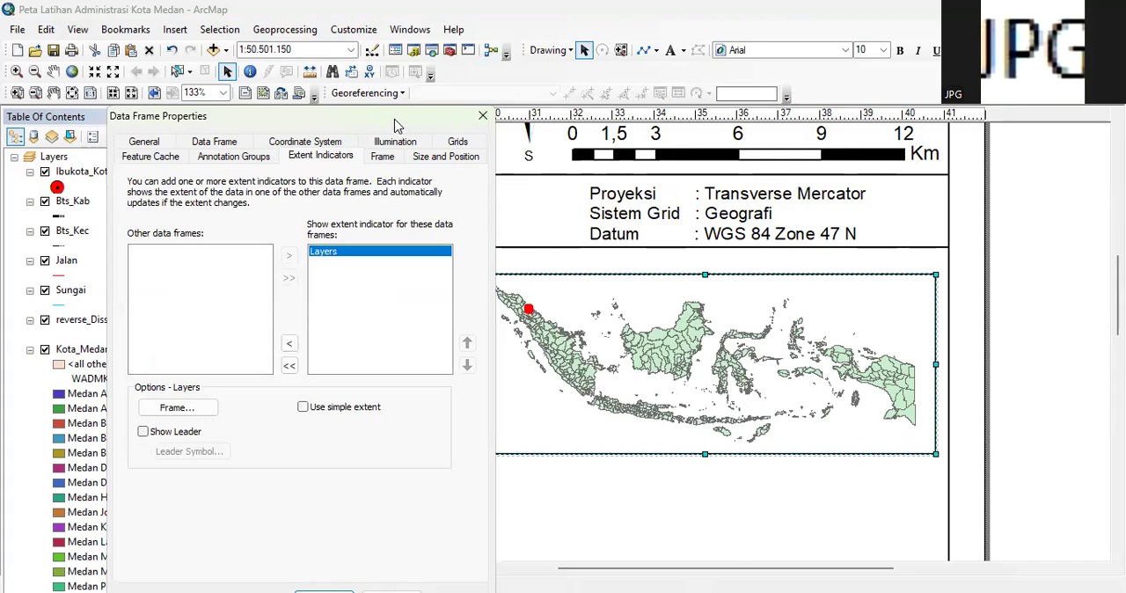
drag(395, 126, 941, 99)
click(880, 574)
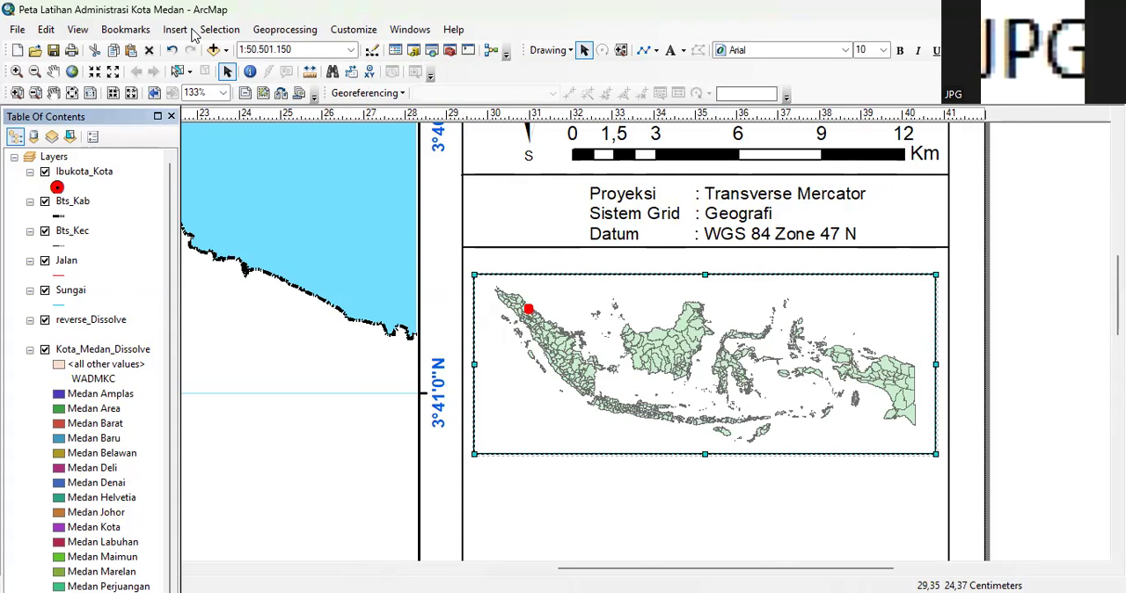
Set the inset map's scale to 1:10.000.000 and pan it to northern Sumatra around the red extent indicator
click(54, 72)
drag(532, 362, 545, 372)
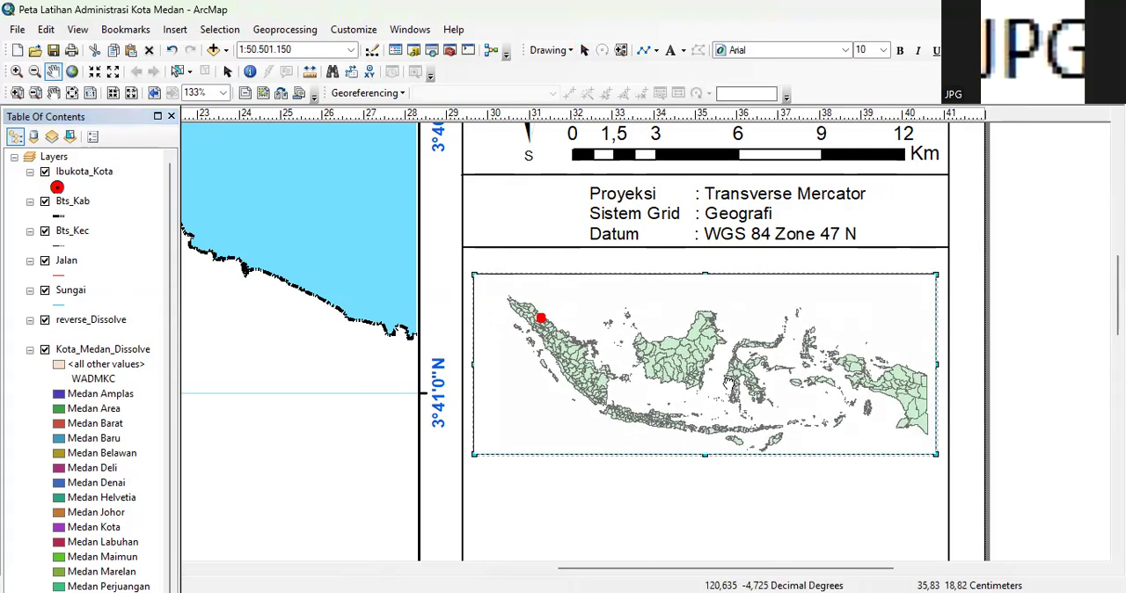
click(350, 51)
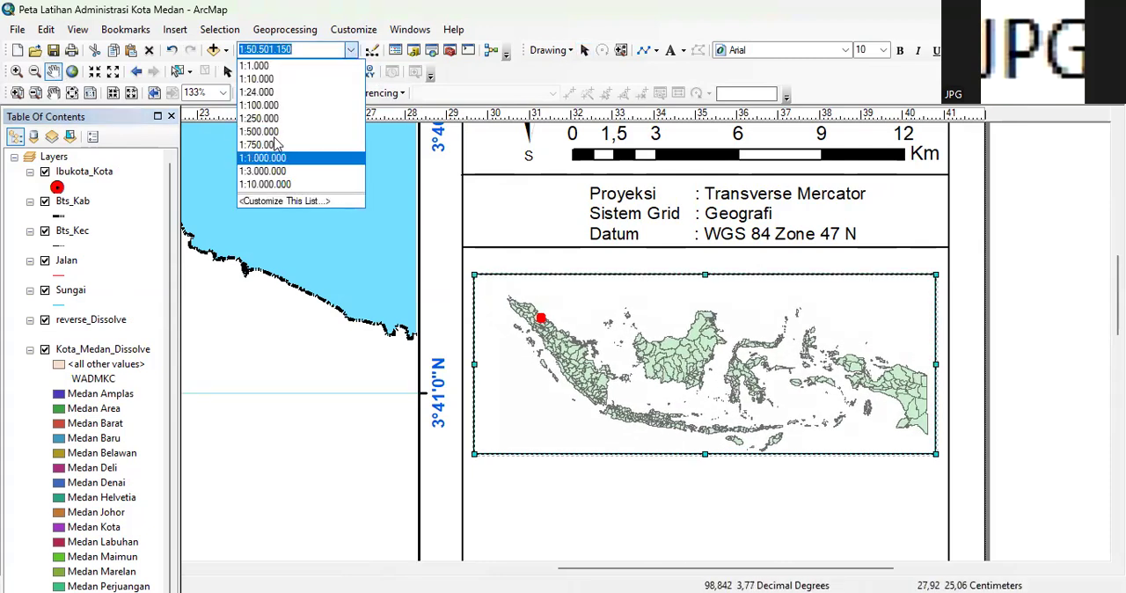
click(287, 185)
drag(494, 328, 724, 385)
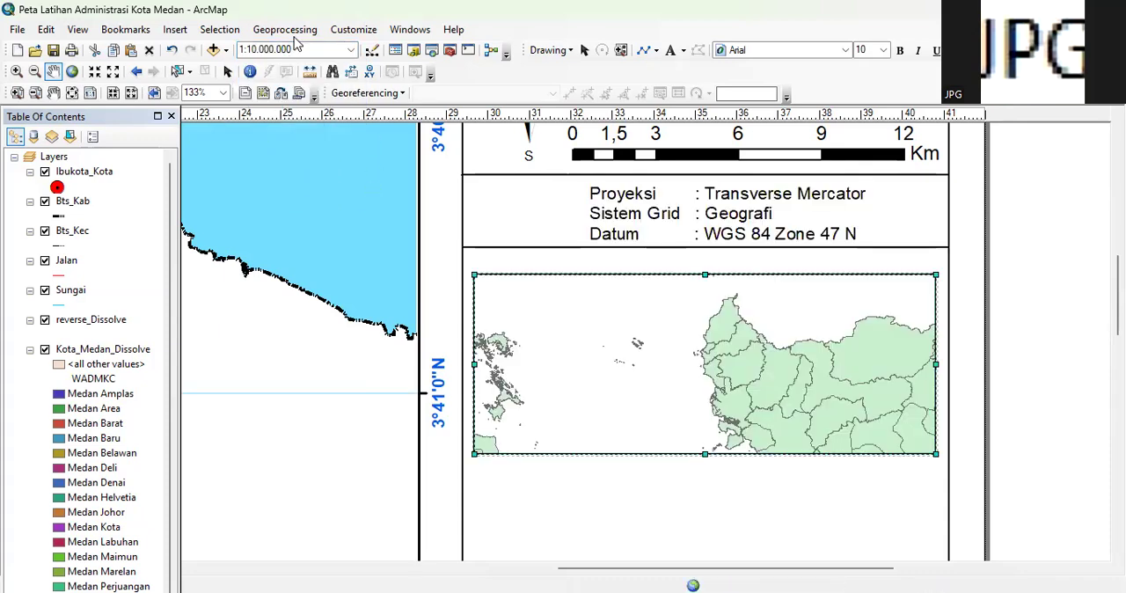
drag(596, 351, 740, 364)
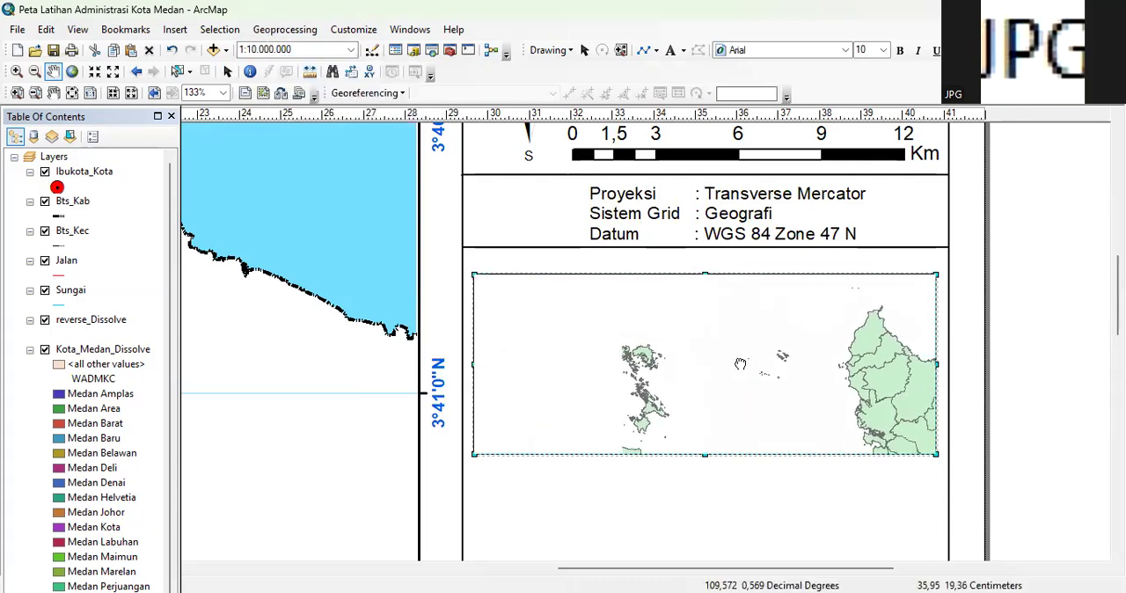
drag(581, 362, 741, 374)
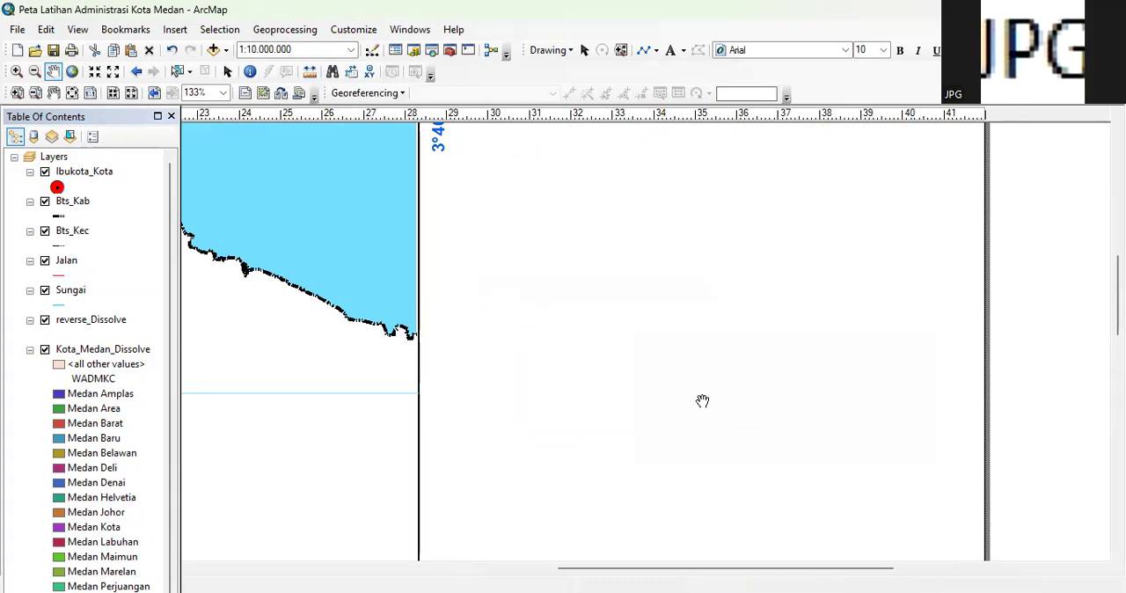
drag(633, 296, 680, 365)
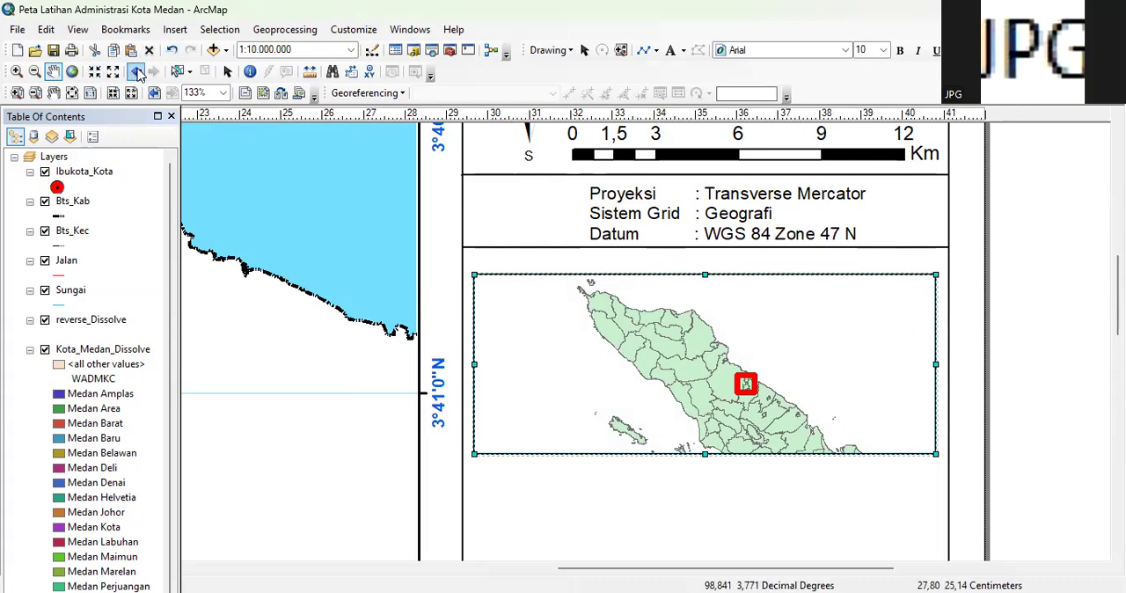
Narrow the inset data frame from both sides and pan its map slightly to recentre northern Sumatra
click(227, 71)
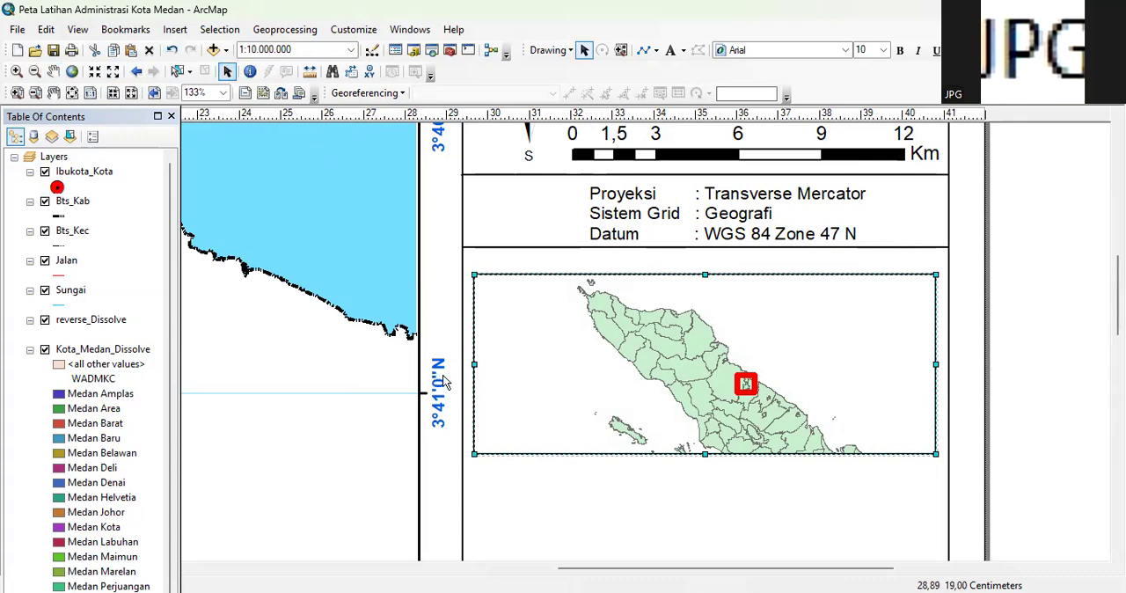
drag(473, 368, 510, 368)
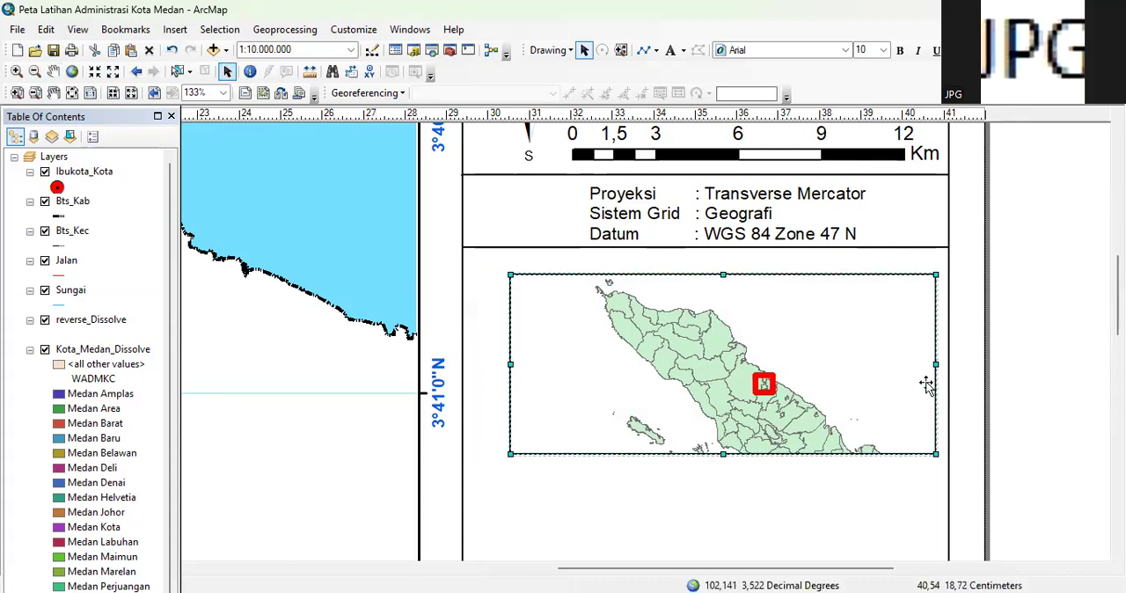
drag(936, 363, 914, 363)
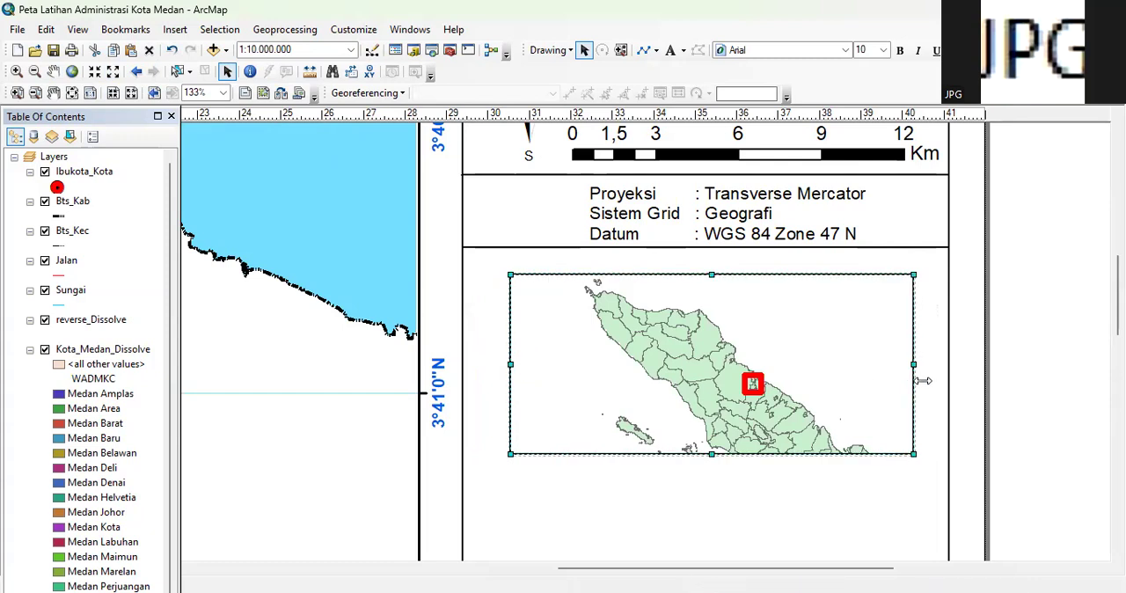
drag(913, 367, 893, 368)
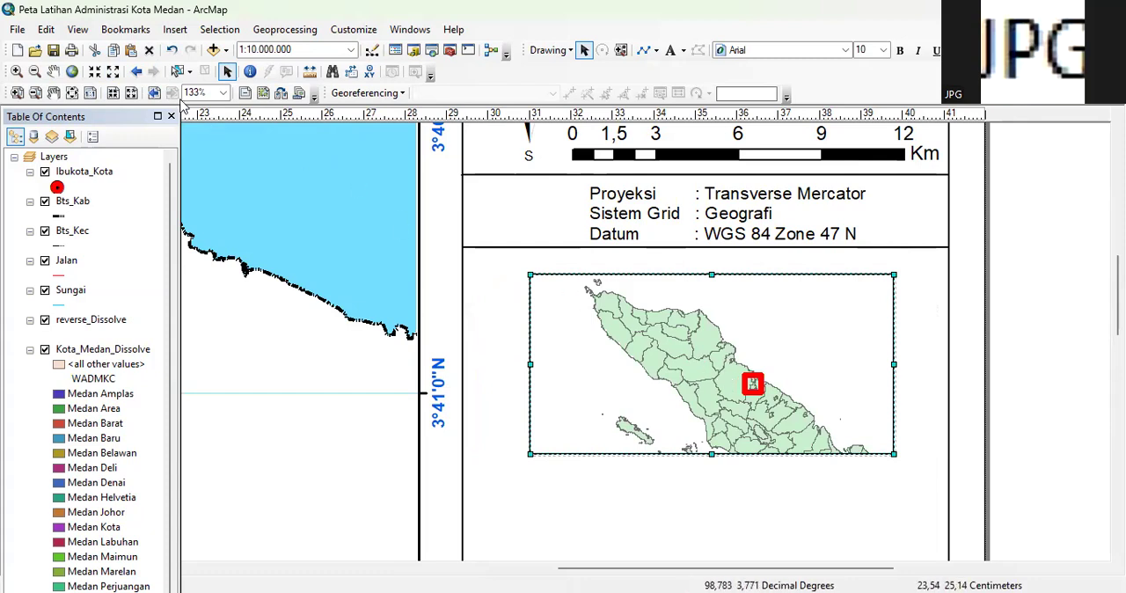
click(52, 72)
drag(687, 362, 704, 379)
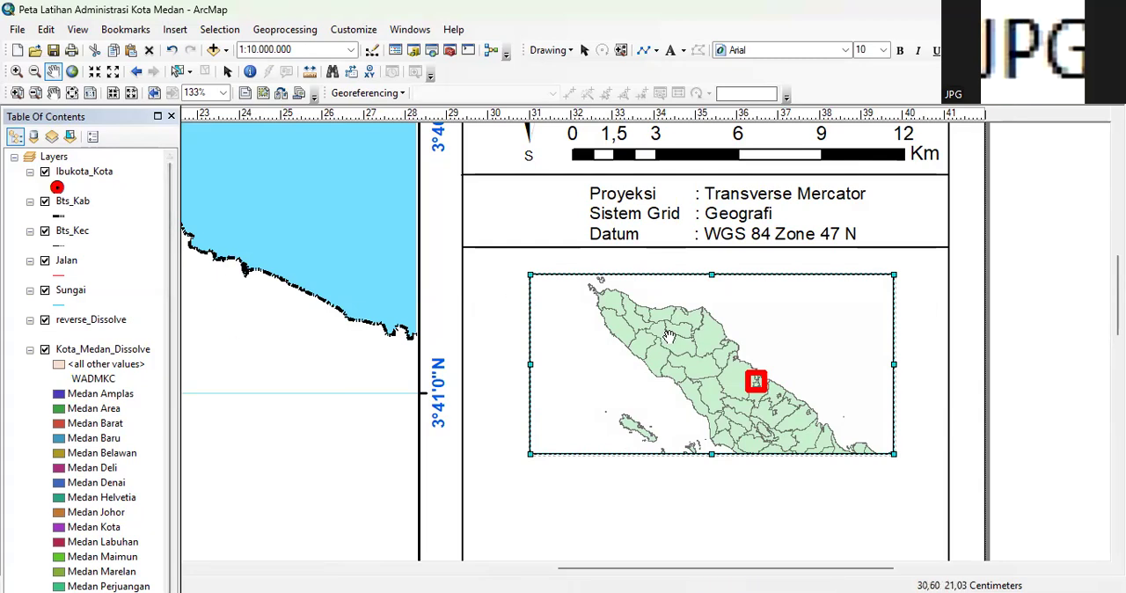
Review the inset data frame's grid list and coordinate system in its properties
scroll(346, 296, up, 1)
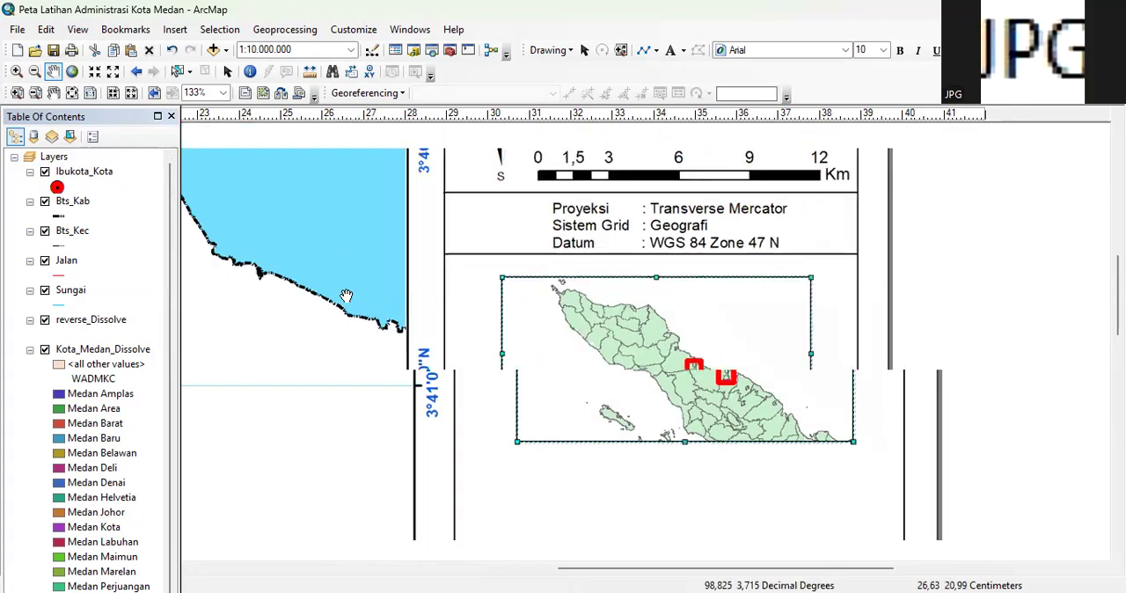
scroll(352, 299, down, 1)
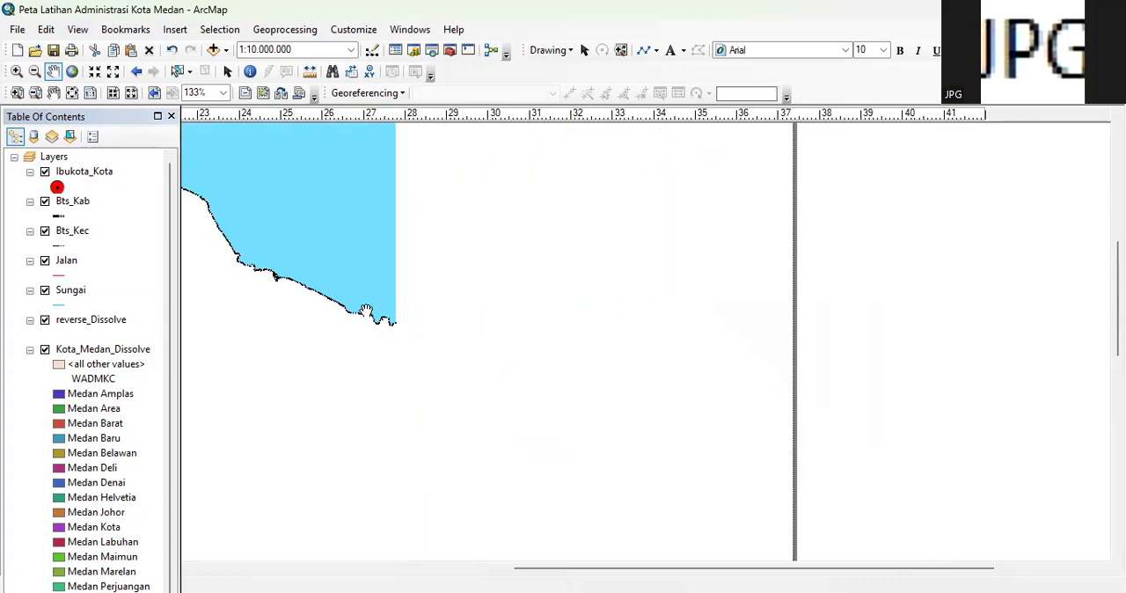
scroll(366, 313, up, 1)
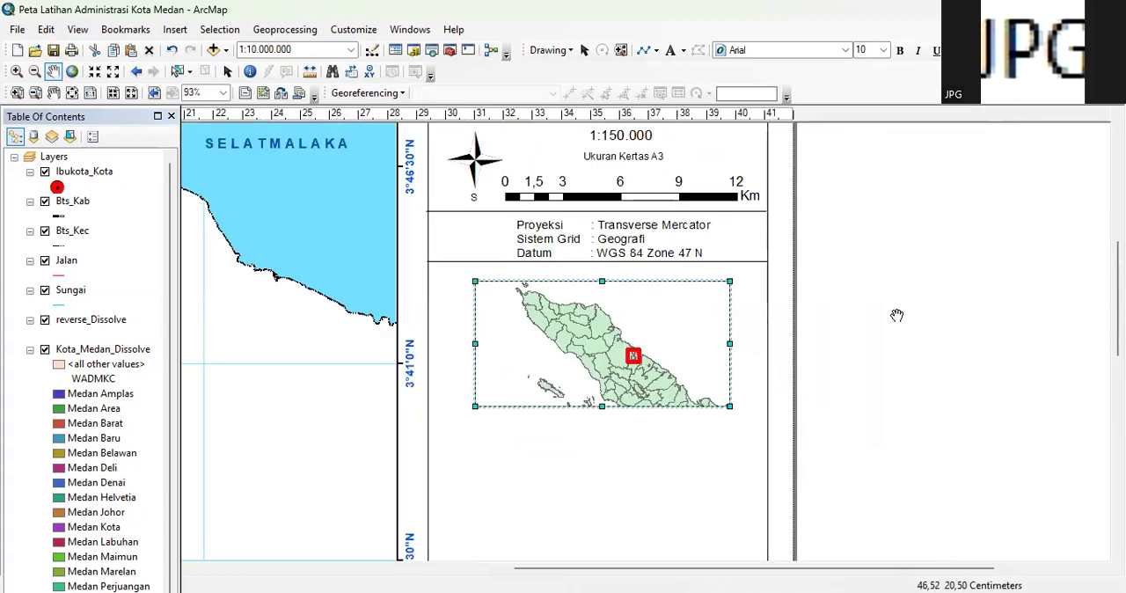
click(227, 71)
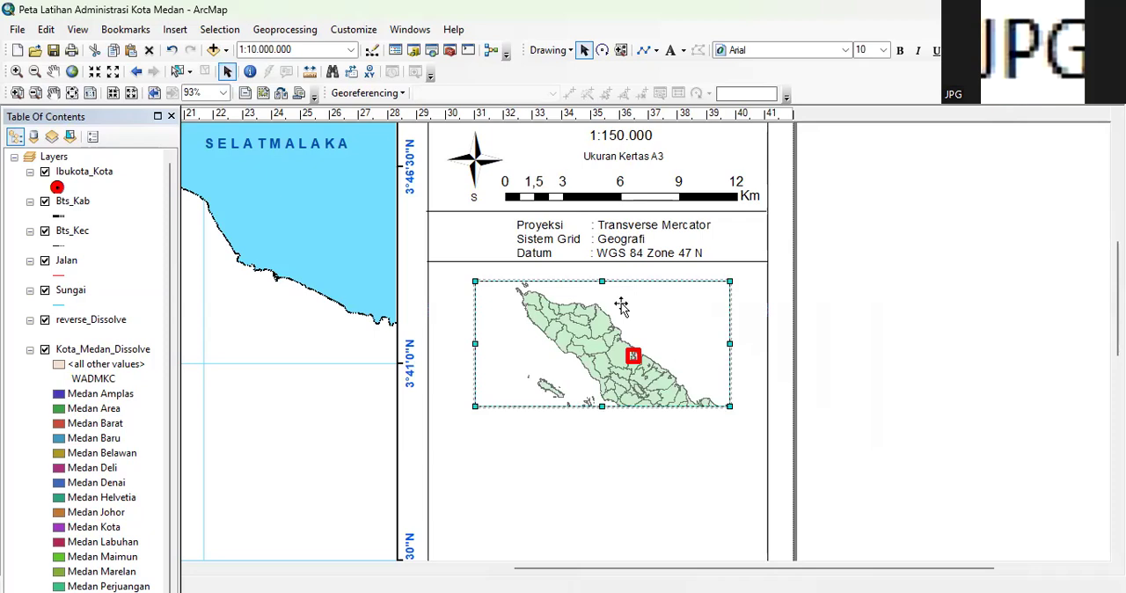
right_click(621, 305)
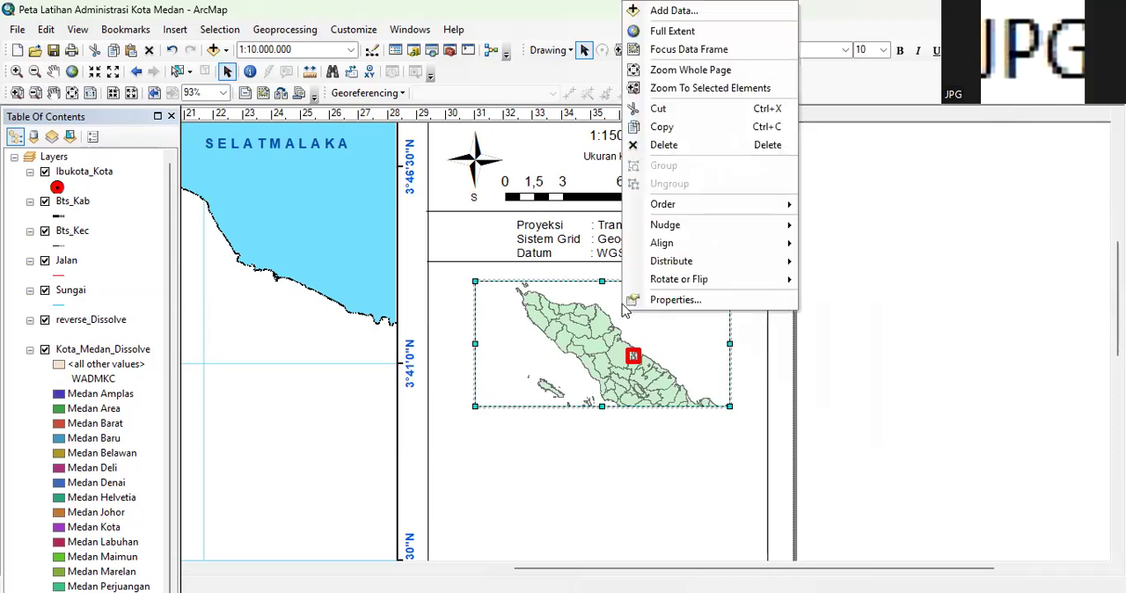
click(665, 299)
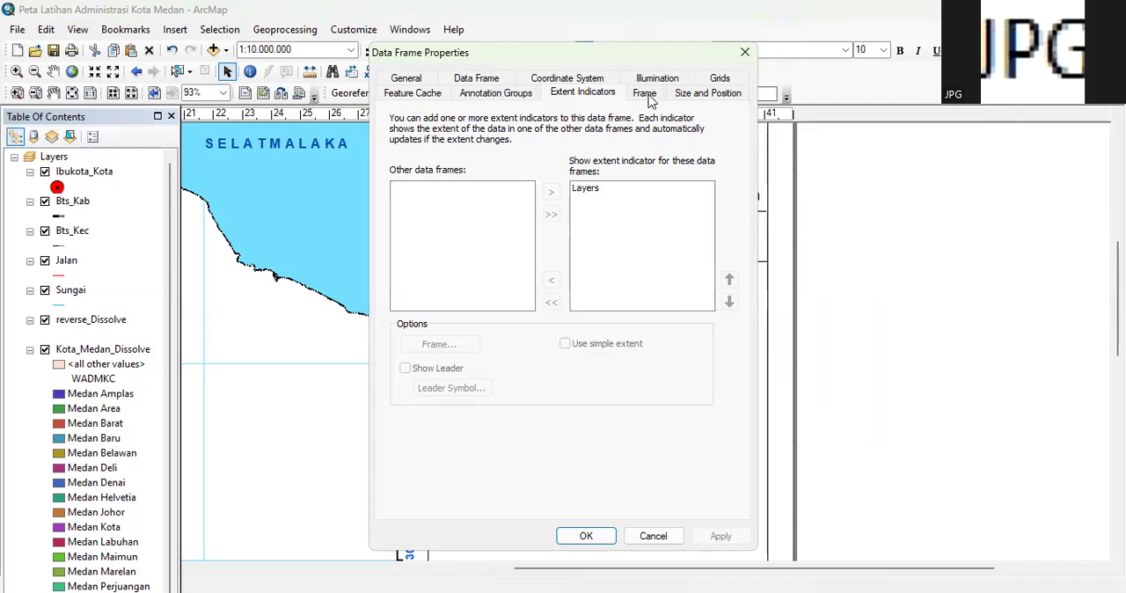
click(720, 81)
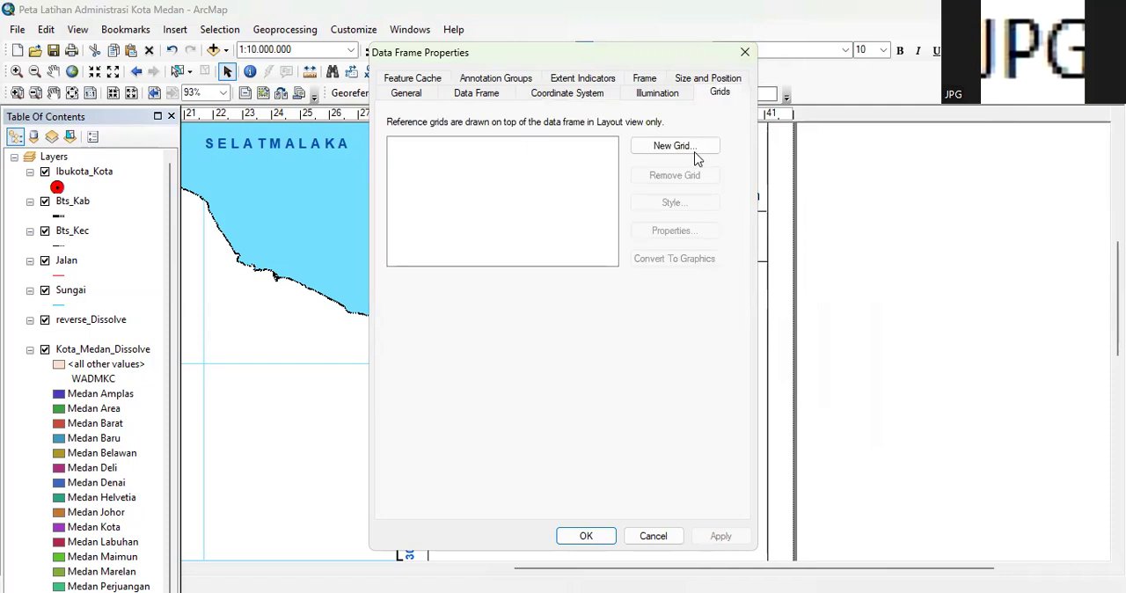
click(574, 93)
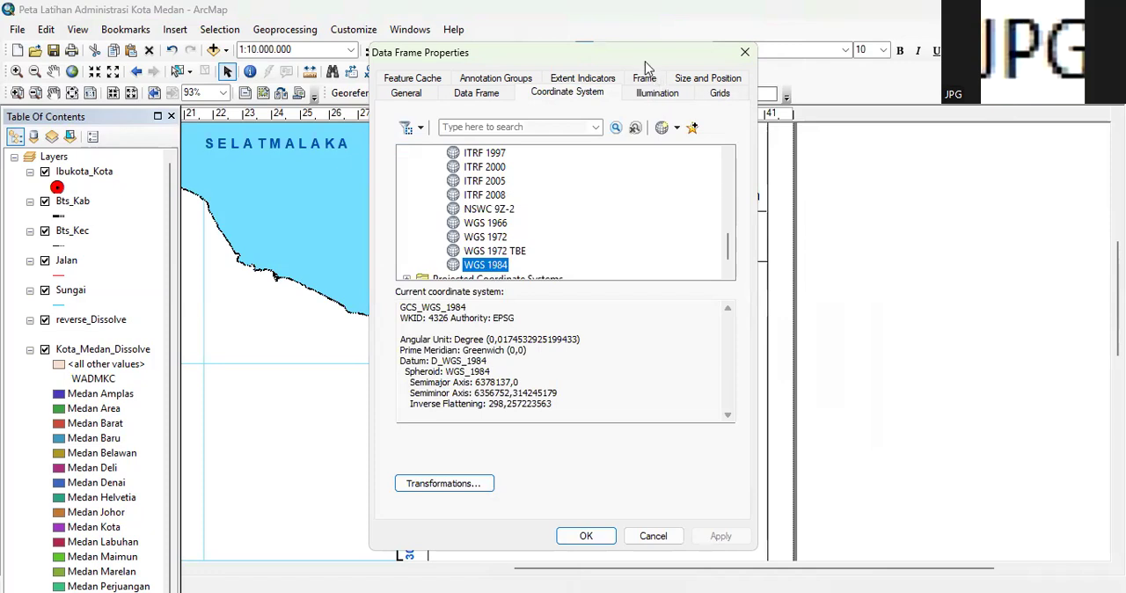
click(485, 494)
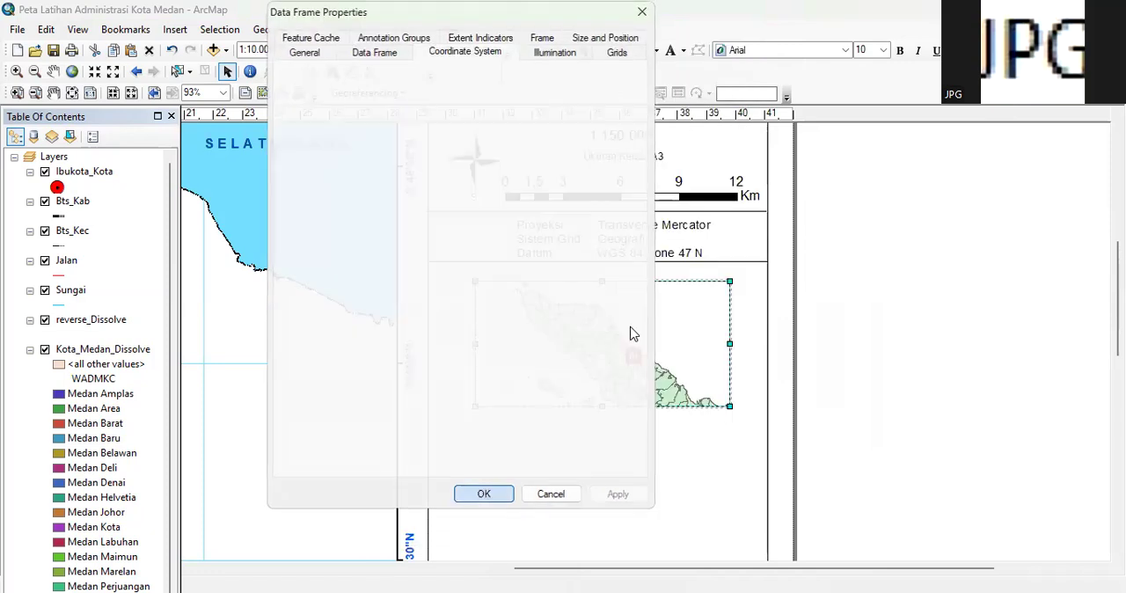
Create a graticule with lines and labels for the inset map, spacing parallels and meridians 1 degree apart
right_click(630, 326)
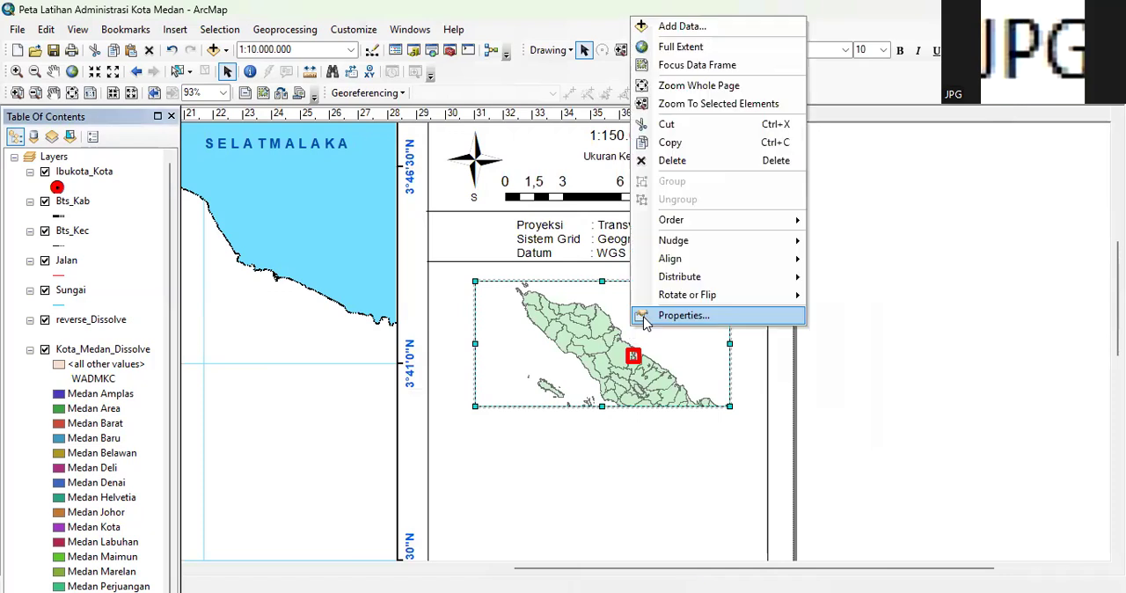
click(643, 314)
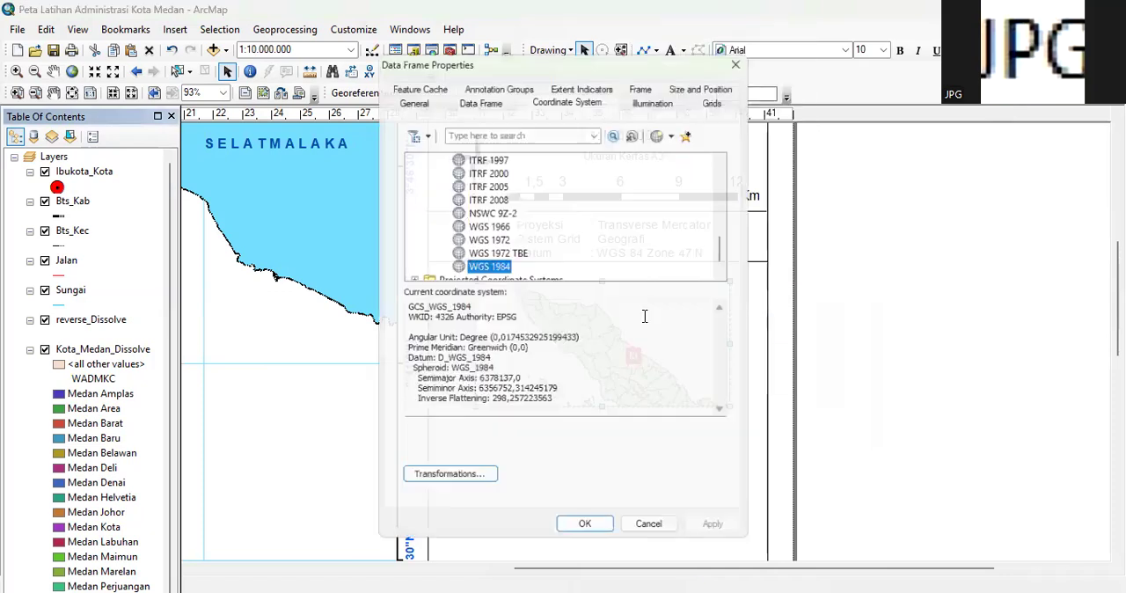
click(718, 93)
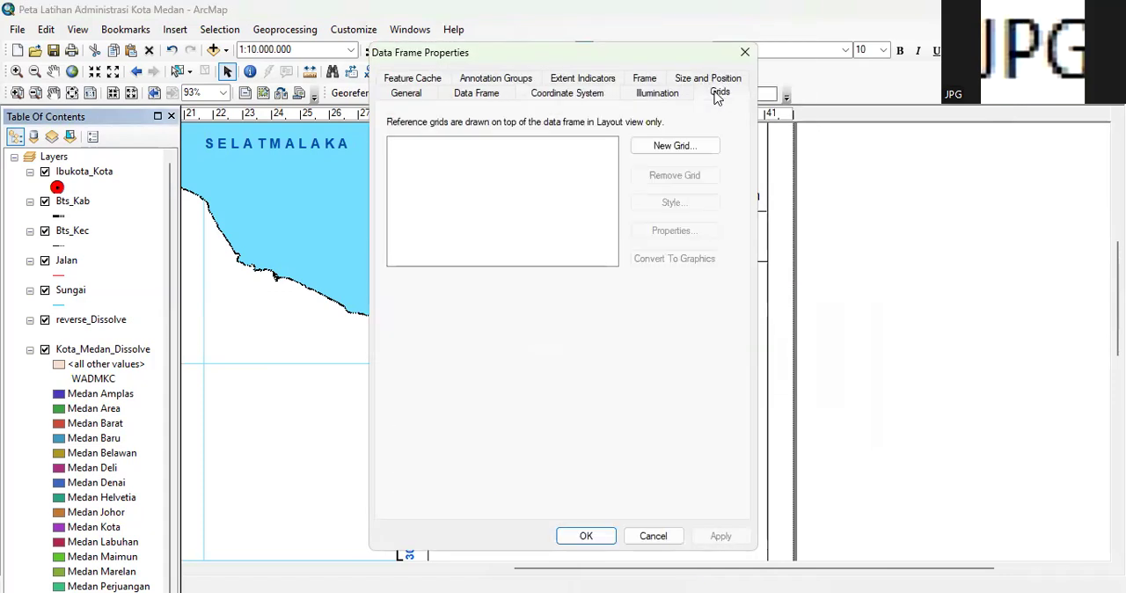
click(678, 146)
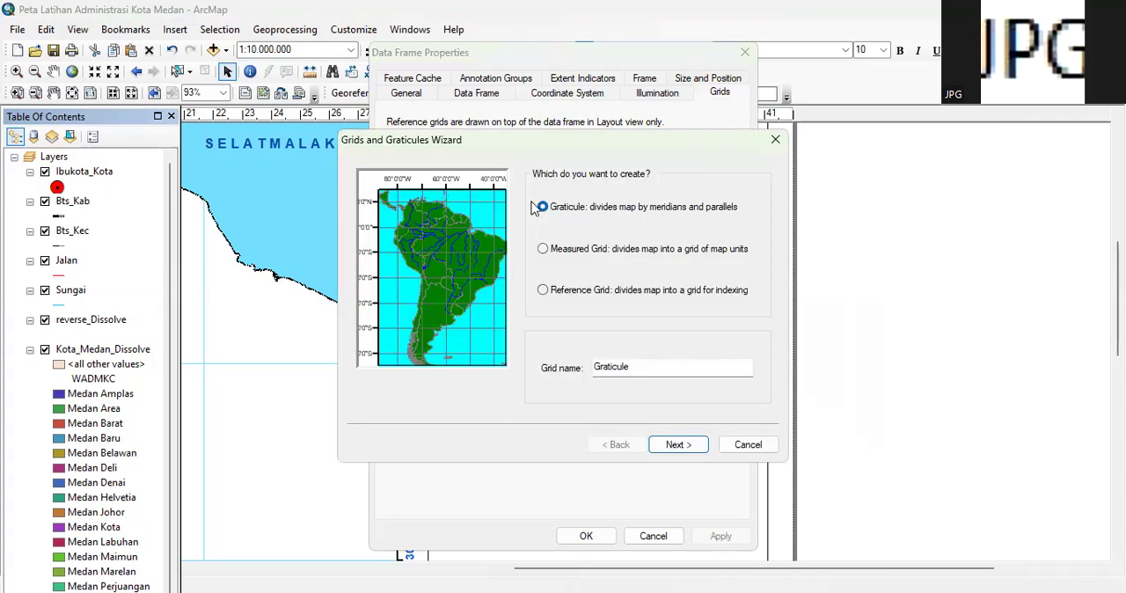
click(679, 444)
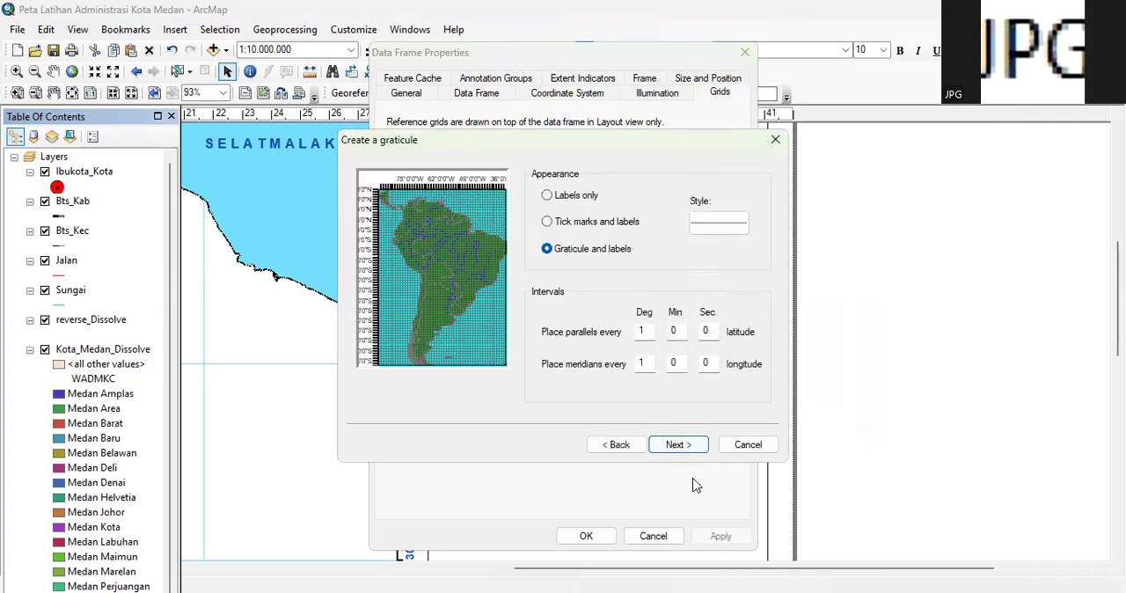
click(679, 447)
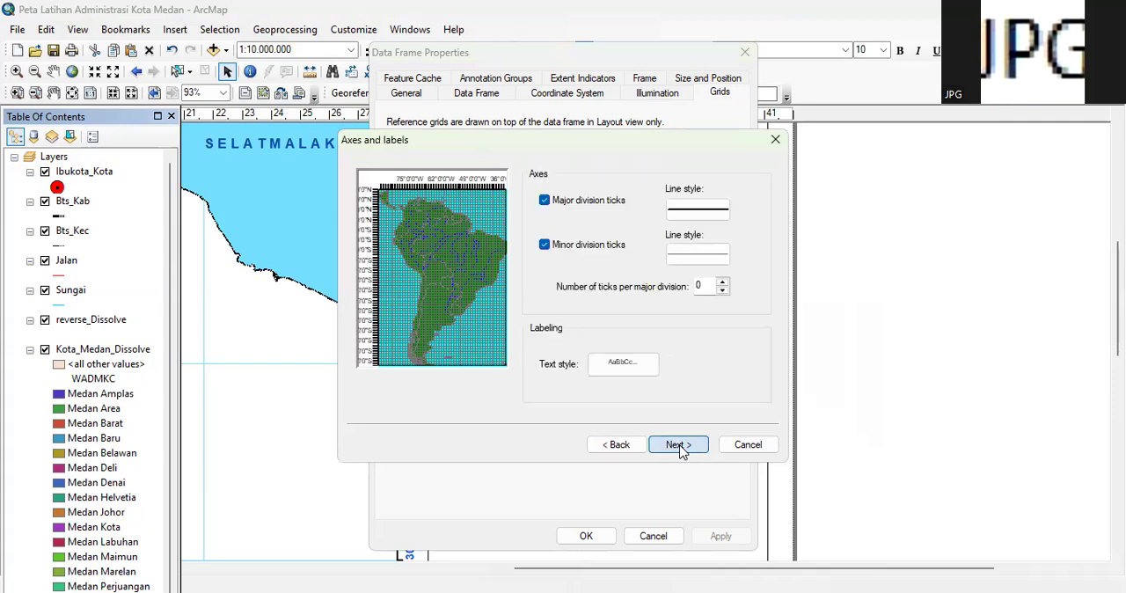
click(679, 445)
click(679, 445)
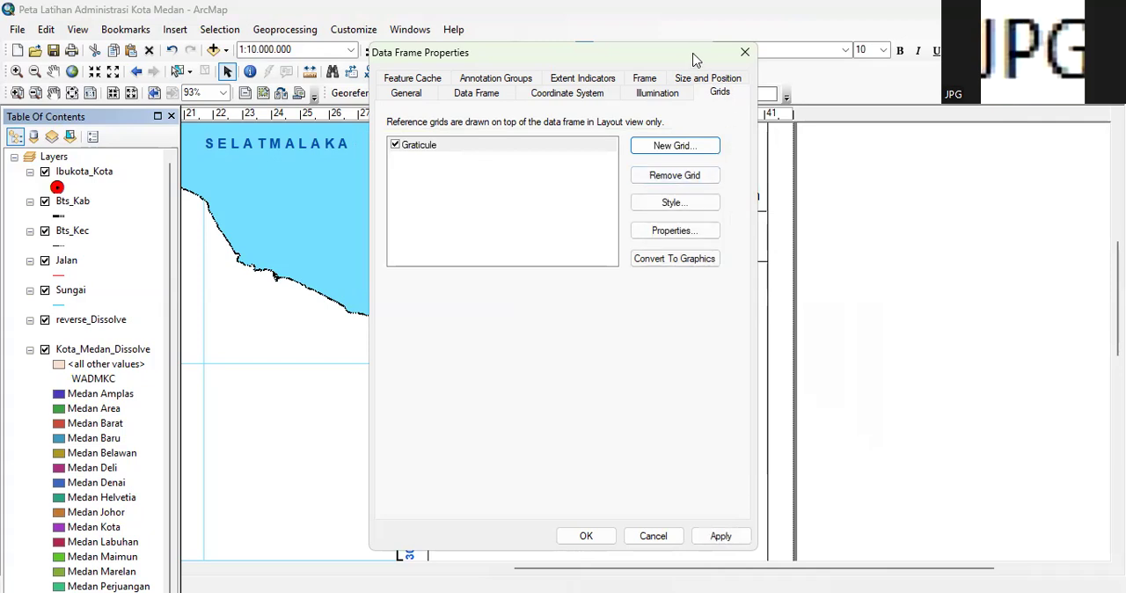
Colour the inset graticule's labels Lapis Lazuli blue and make the left and right labels vertical
drag(692, 59, 727, 50)
click(709, 222)
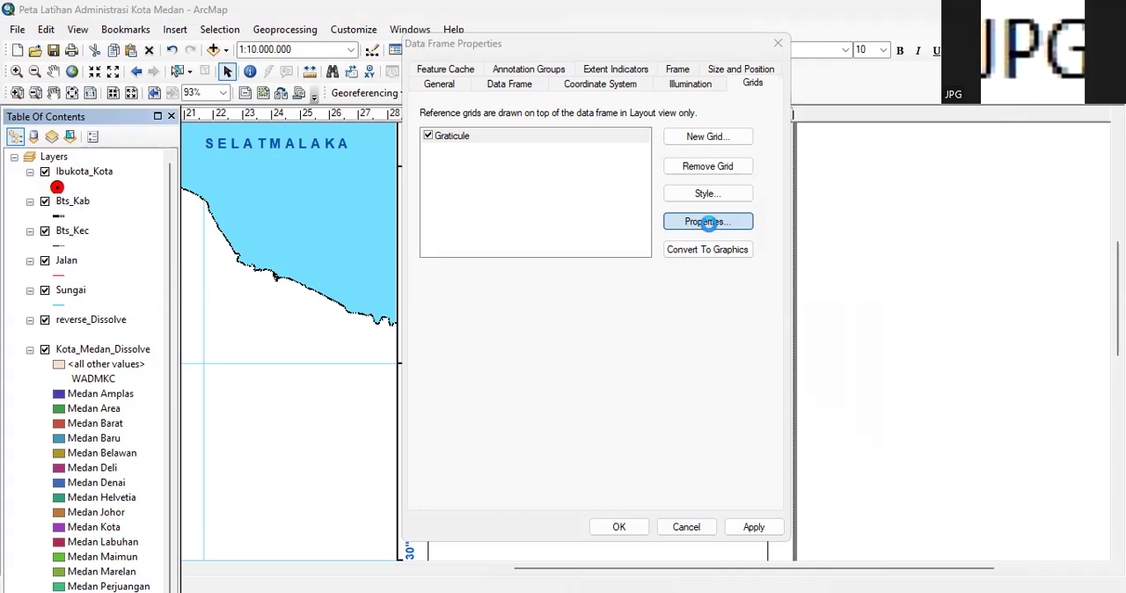
click(708, 223)
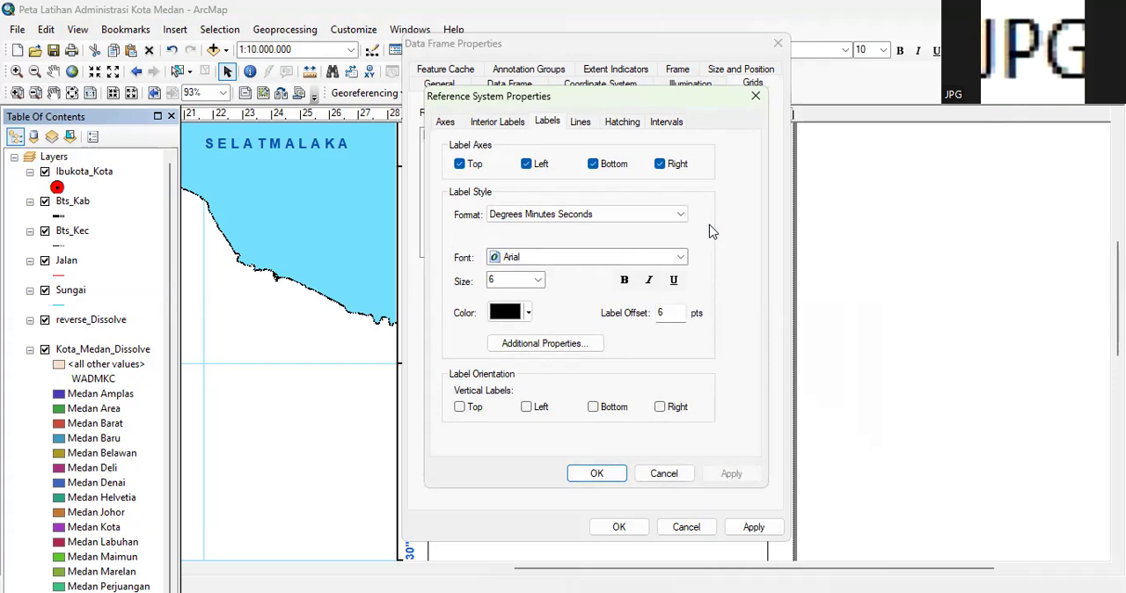
click(532, 316)
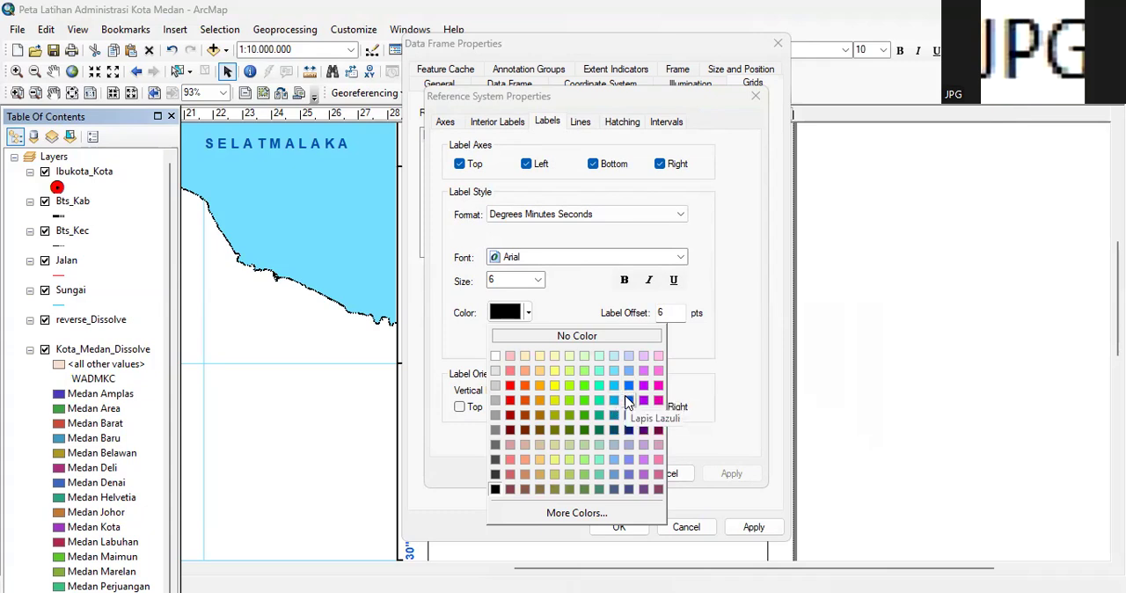
click(629, 400)
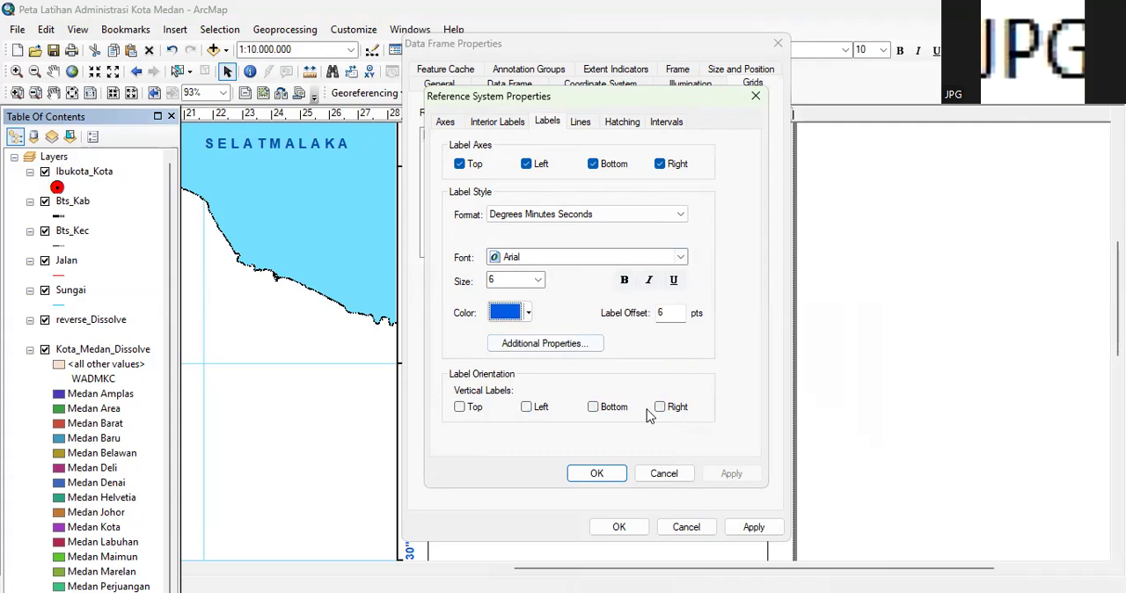
click(660, 409)
click(528, 408)
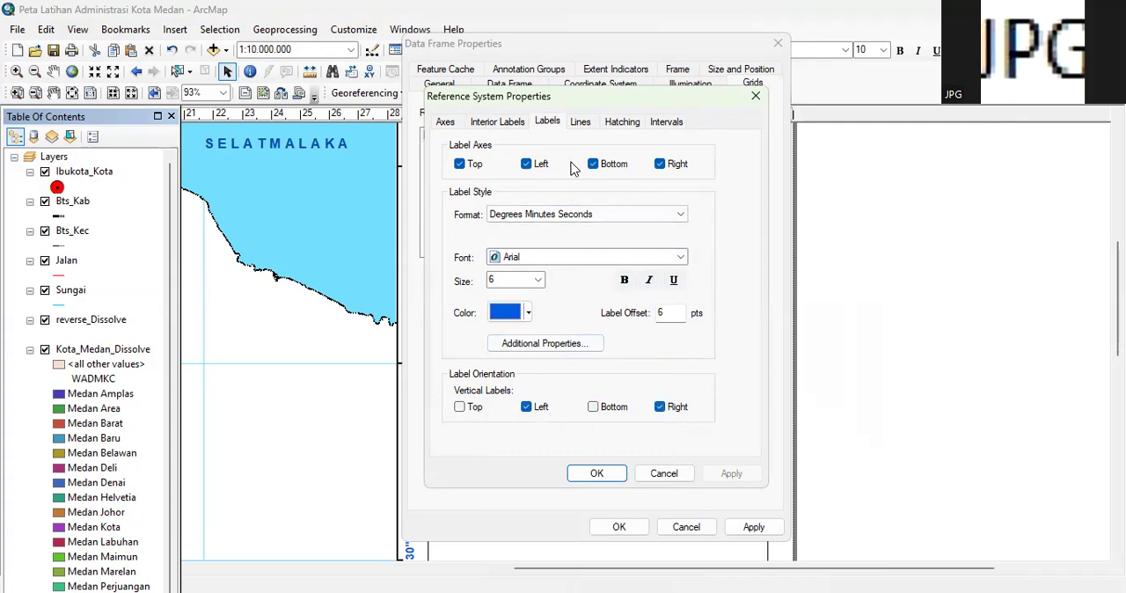
Change the inset graticule's line symbol to light blue, keeping it shown as a grid of lines
click(587, 128)
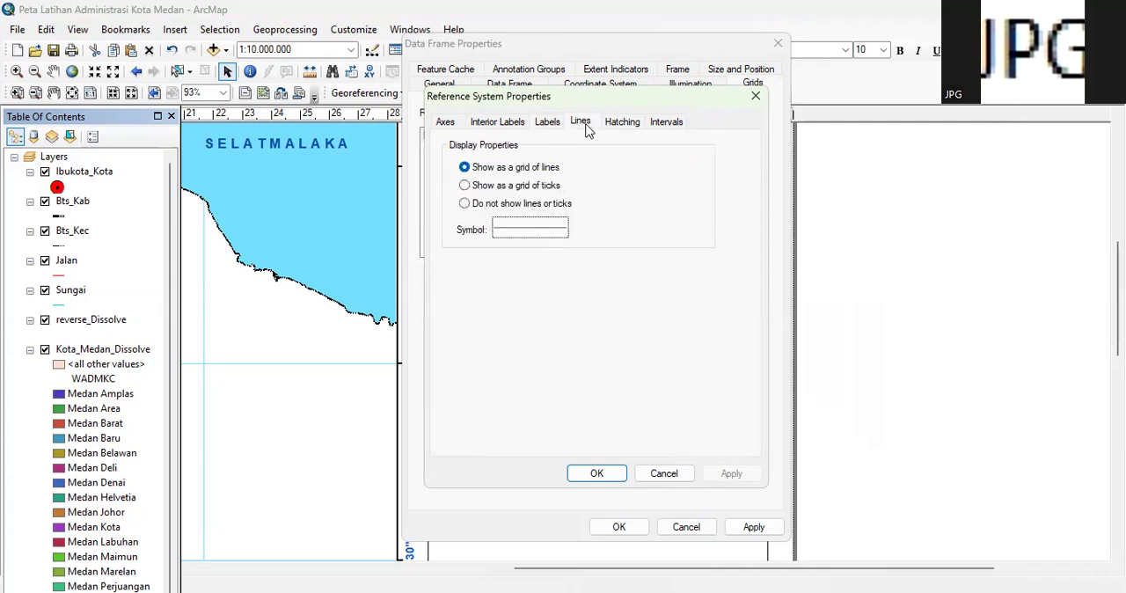
click(545, 129)
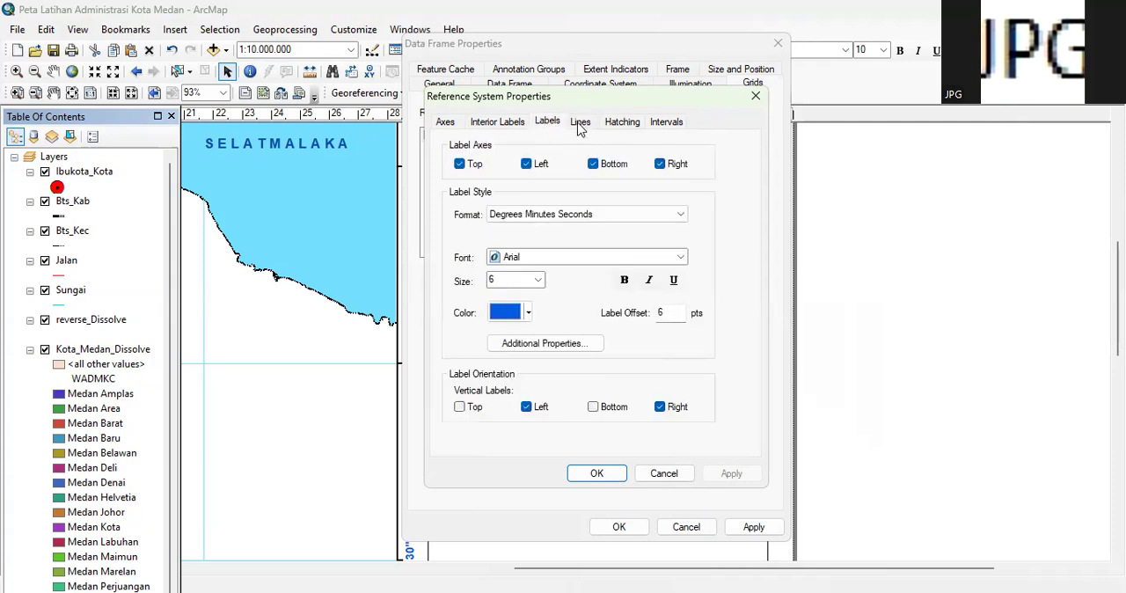
click(580, 126)
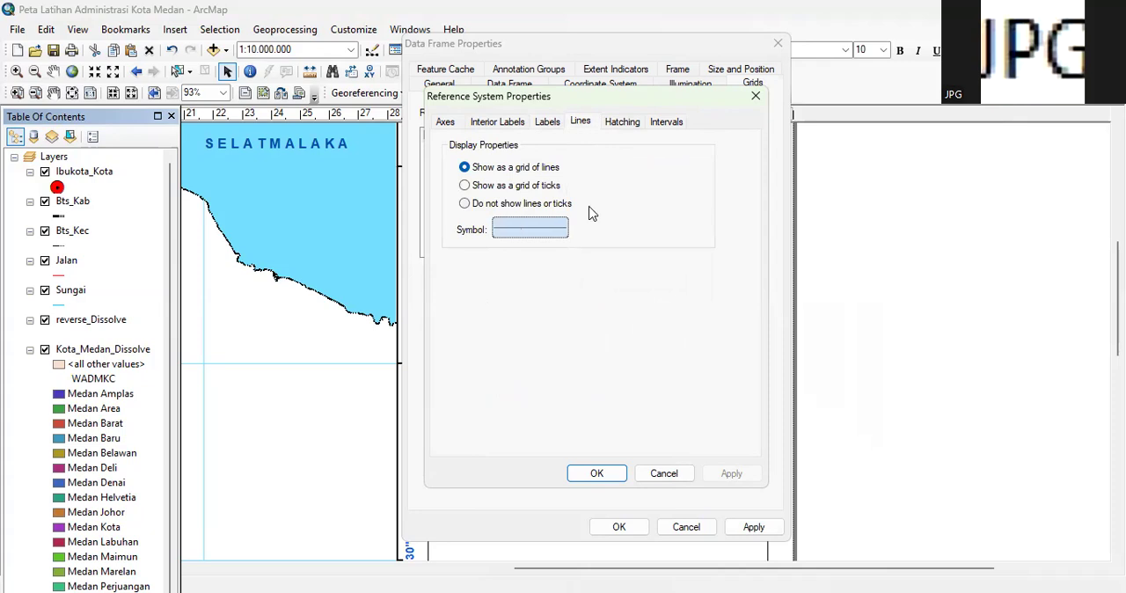
click(559, 228)
click(714, 239)
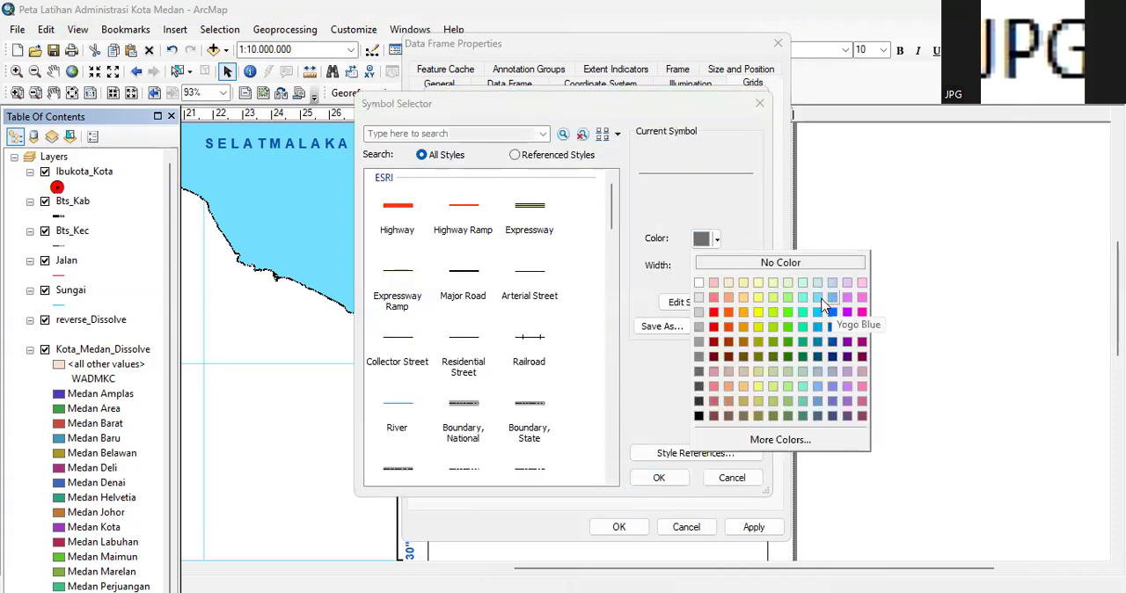
click(821, 300)
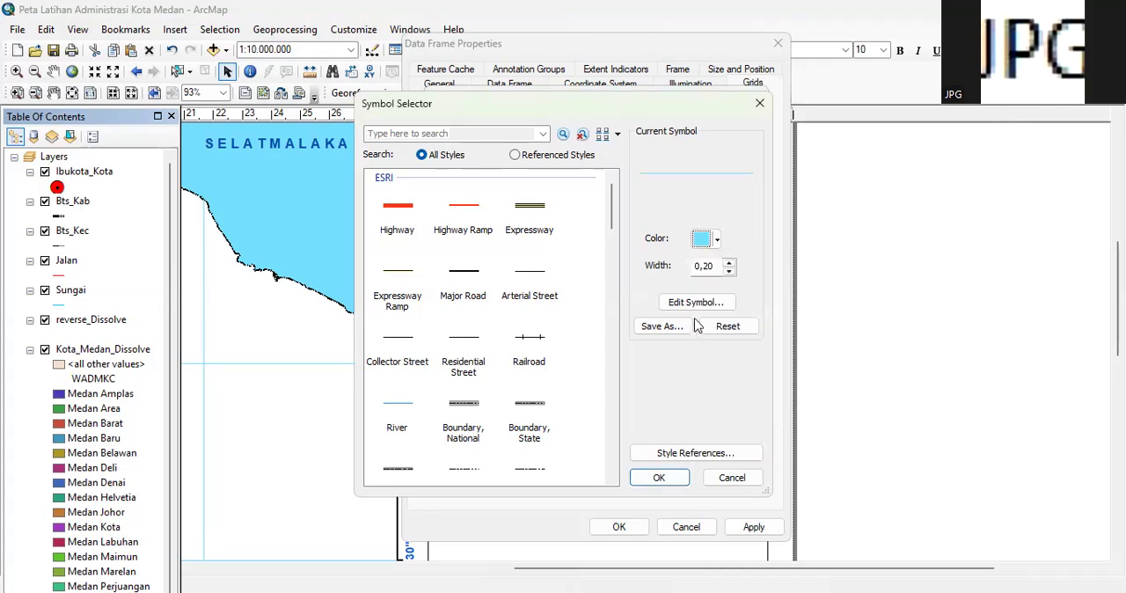
click(671, 484)
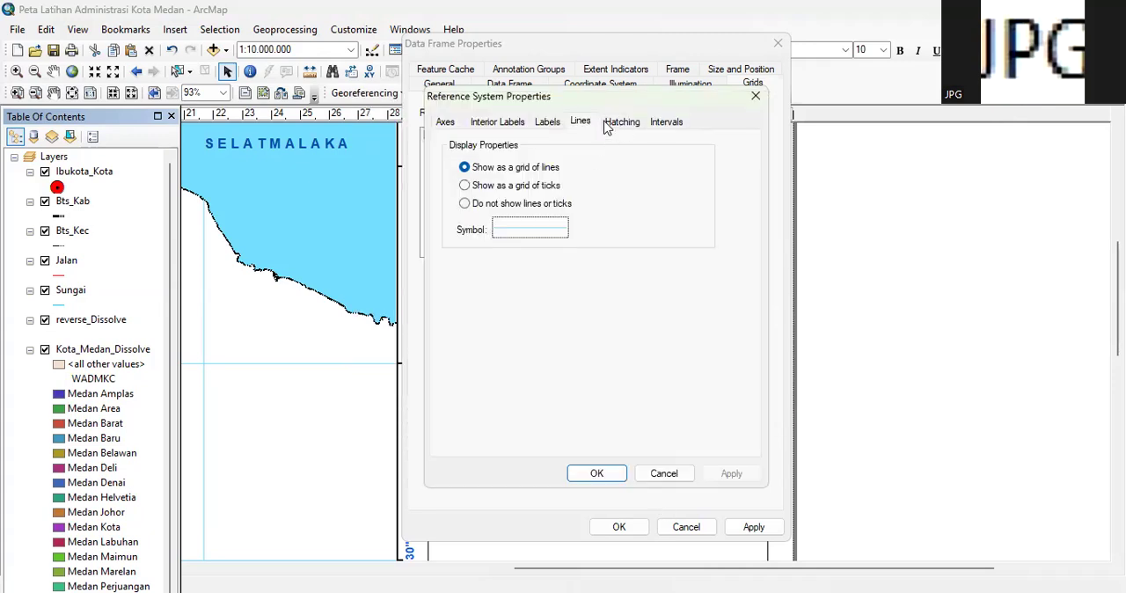
Set the inset graticule's X axis interval to 1° 15' and edit the minutes of its Y axis interval
click(662, 121)
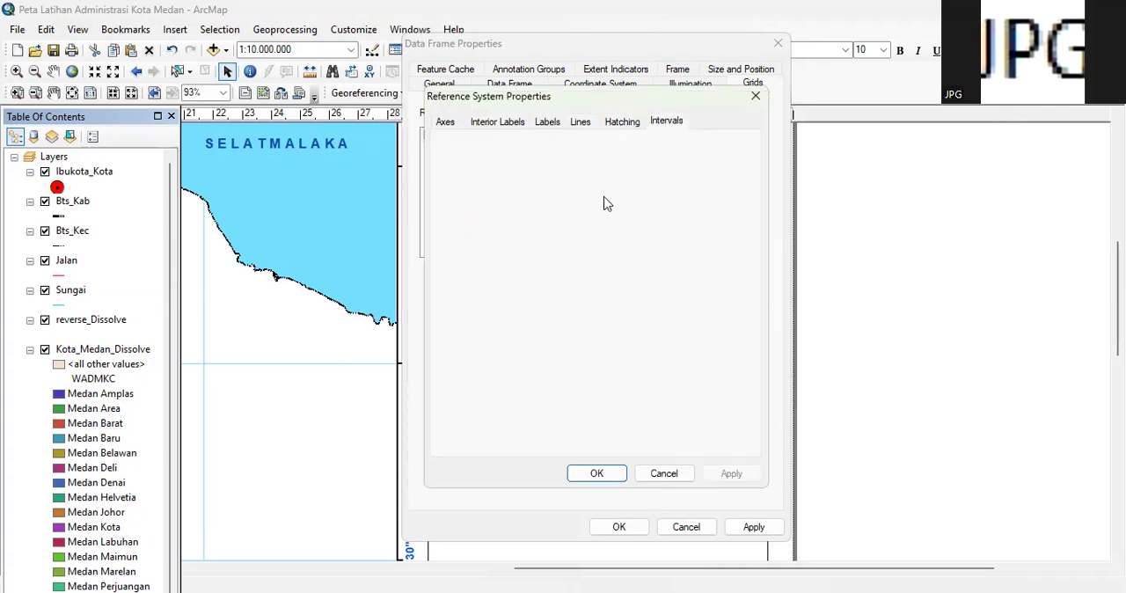
click(576, 167)
key(BackSpace)
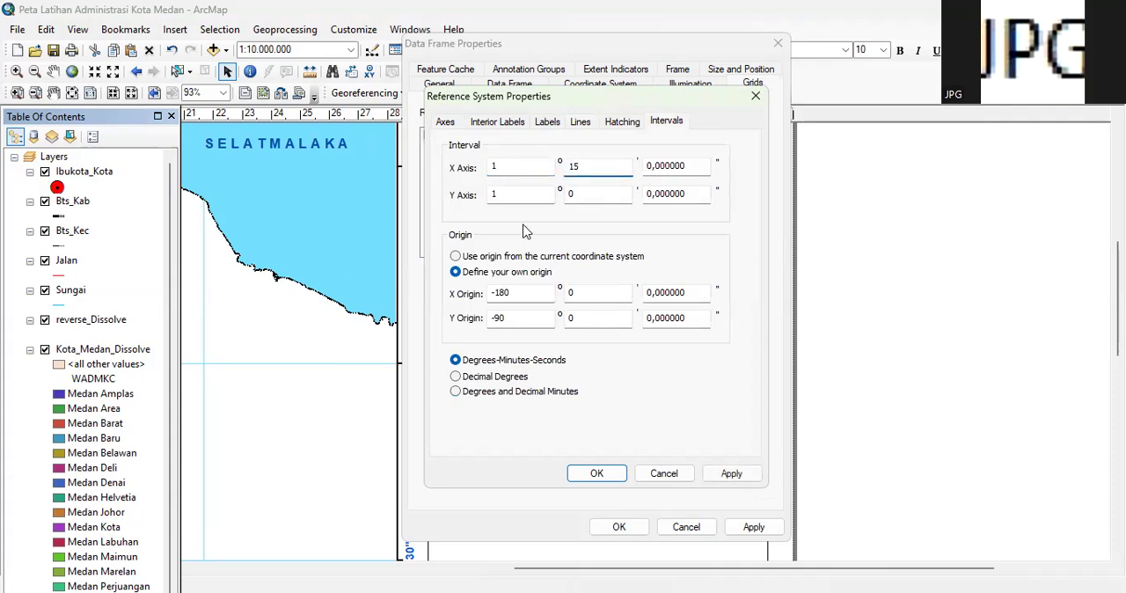
click(592, 193)
click(591, 473)
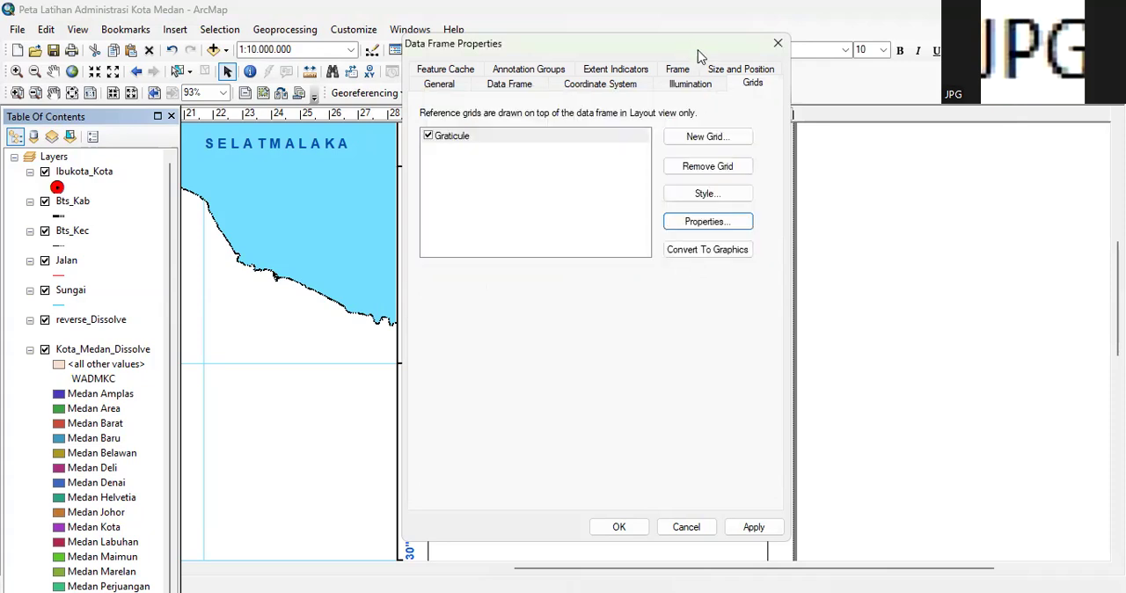
Confirm the inset's graticule settings and move the inset map slightly down, away from the projection information
click(609, 525)
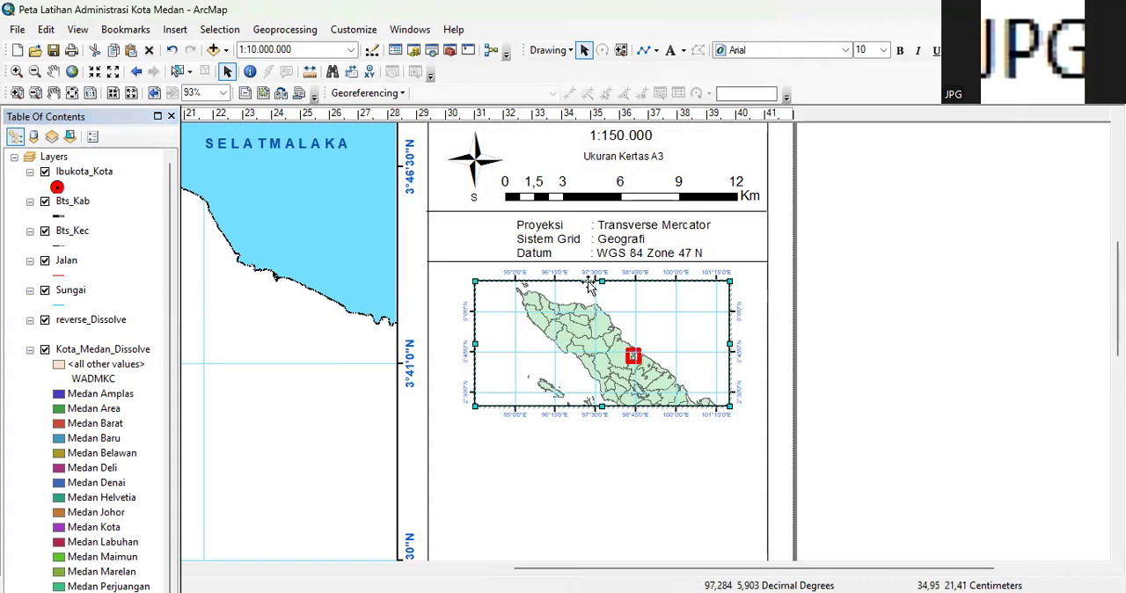
drag(587, 291, 587, 291)
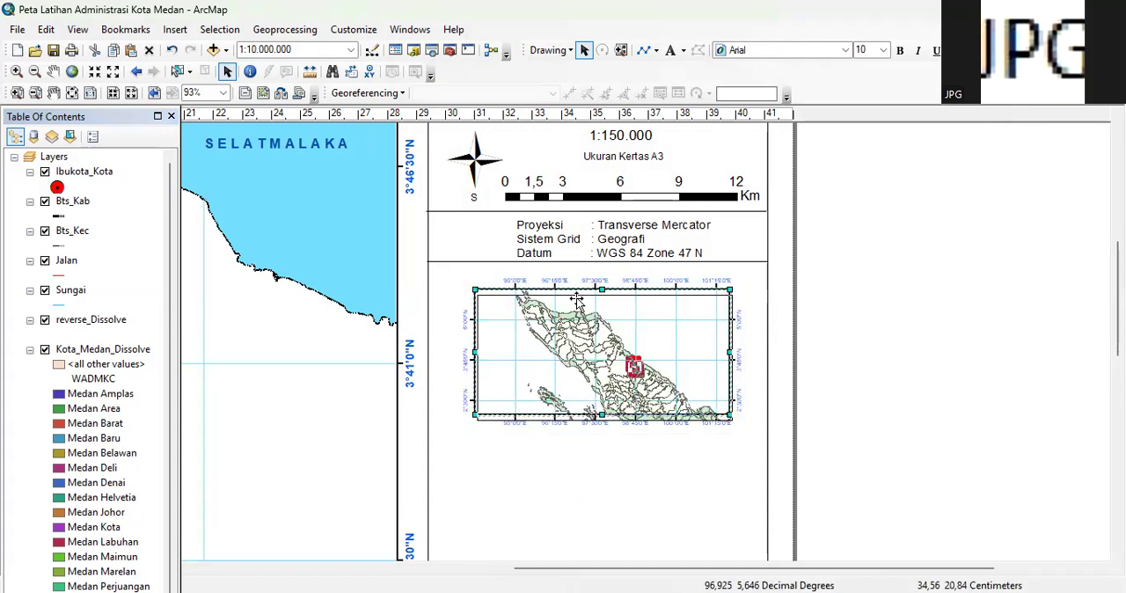
drag(583, 289, 585, 296)
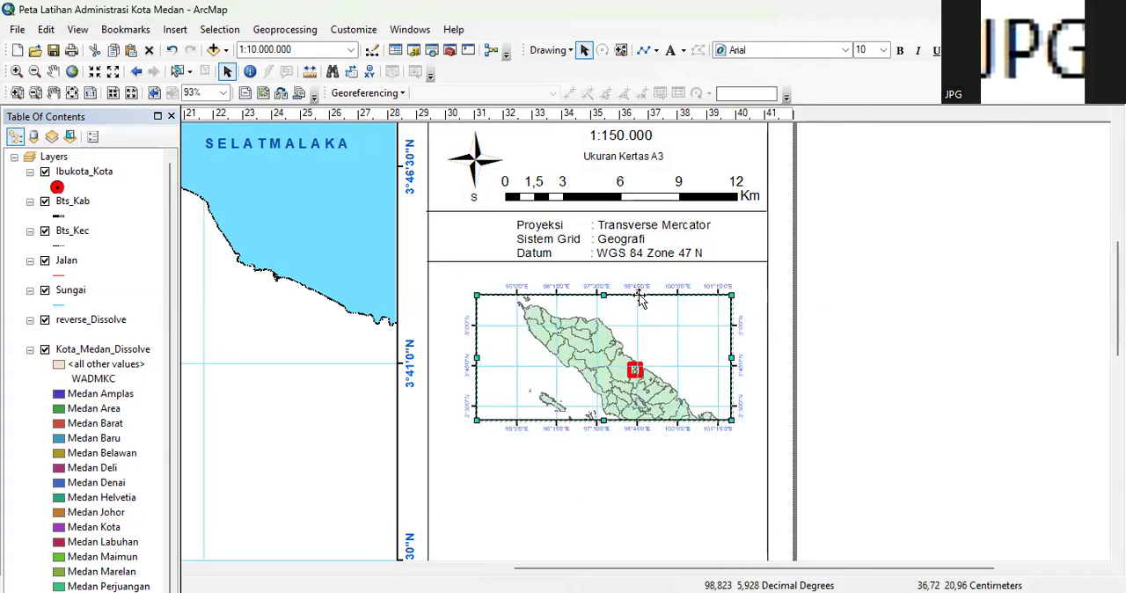
Add the text label "Peta Indeks" above the upper-left corner of the inset map
click(685, 51)
click(699, 70)
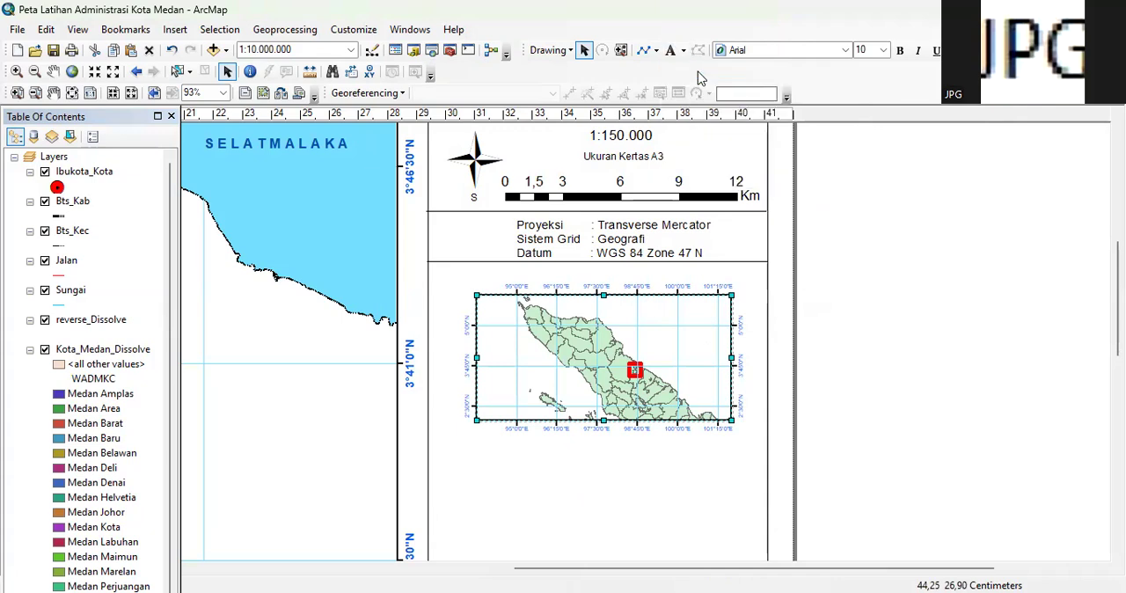
click(484, 264)
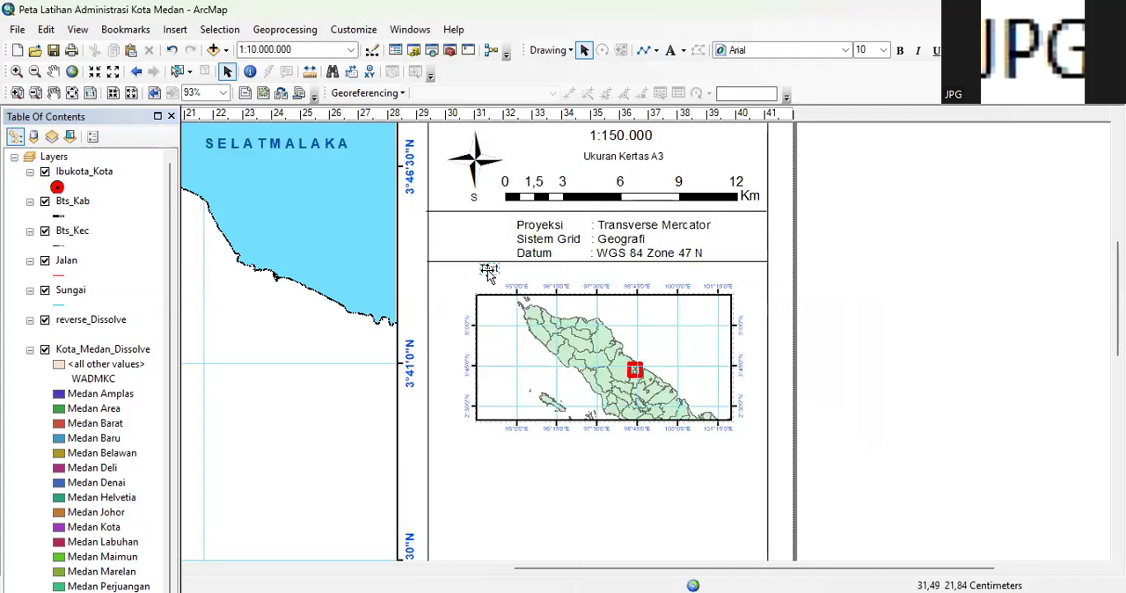
click(489, 272)
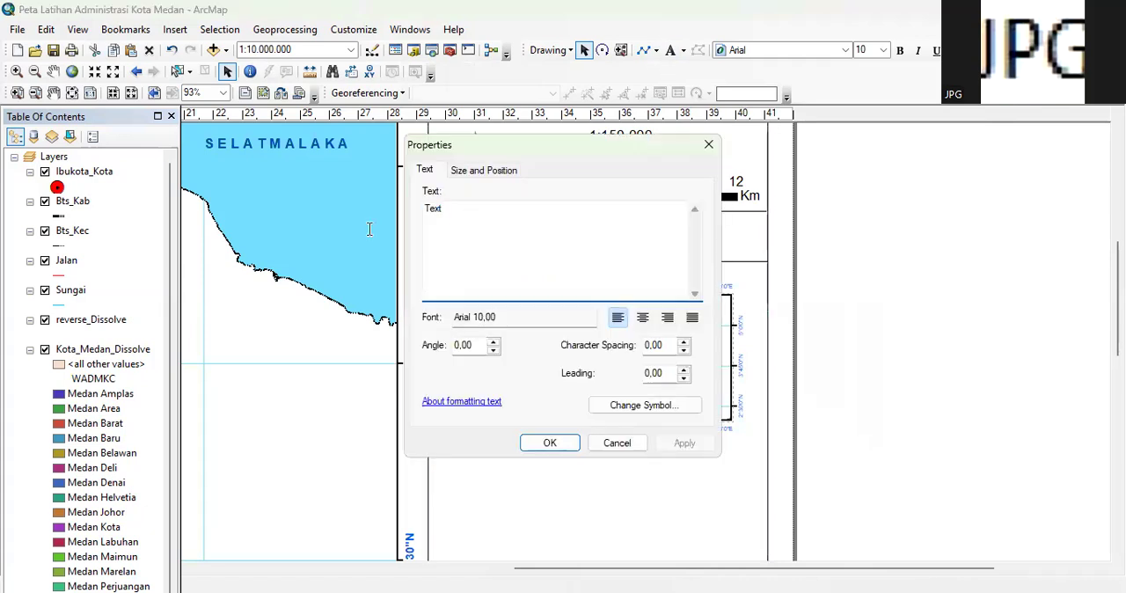
text(Peta Indeks)
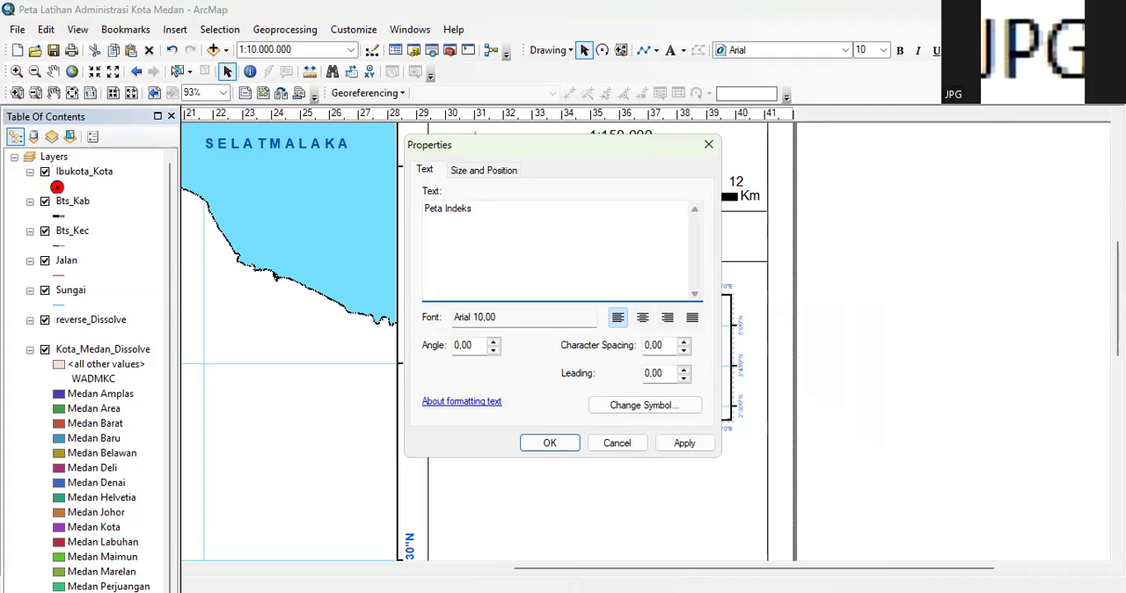
click(539, 443)
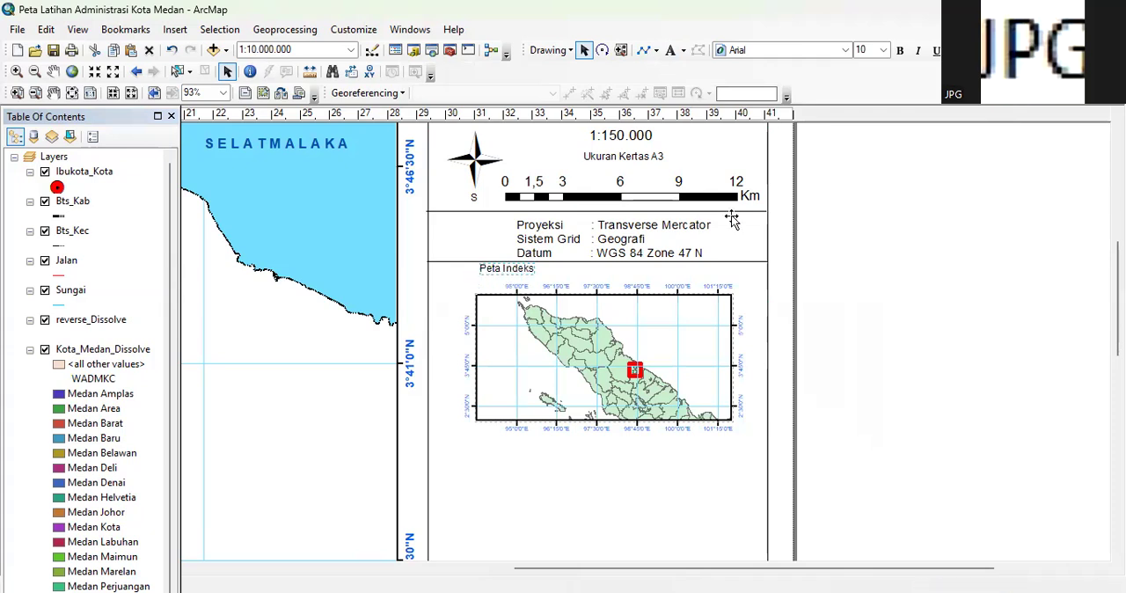
Try bold formatting on the Peta Indeks label
click(901, 51)
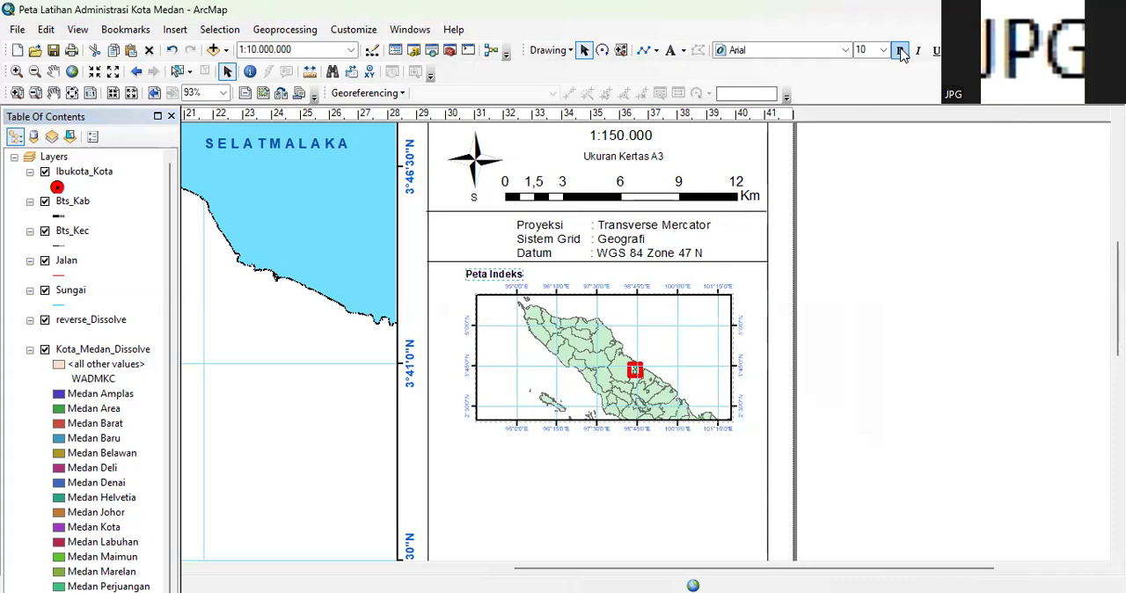
click(901, 51)
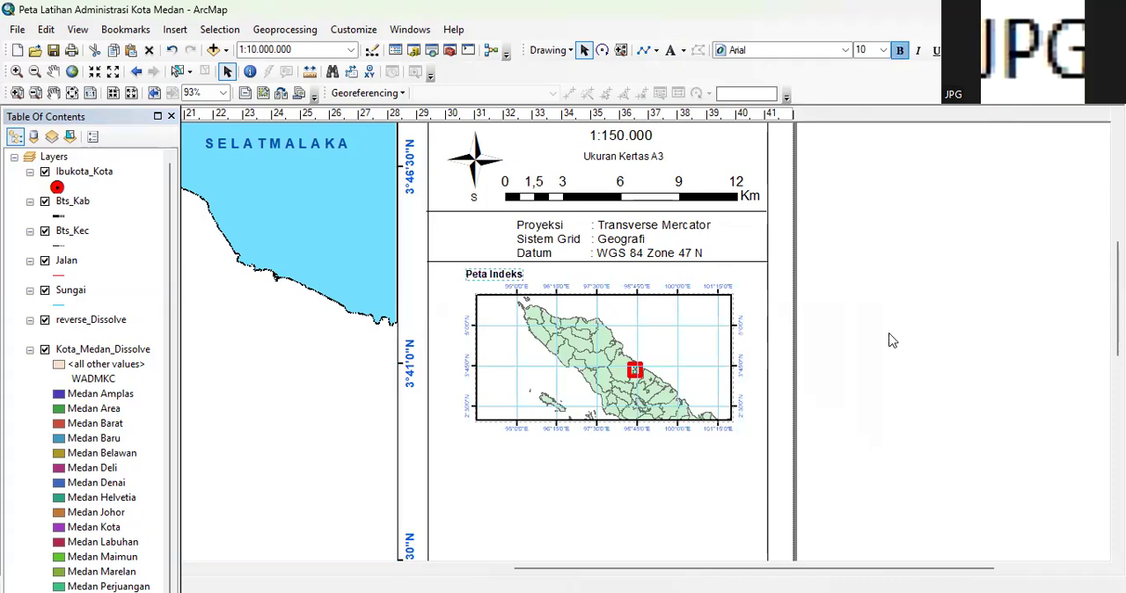
click(1099, 327)
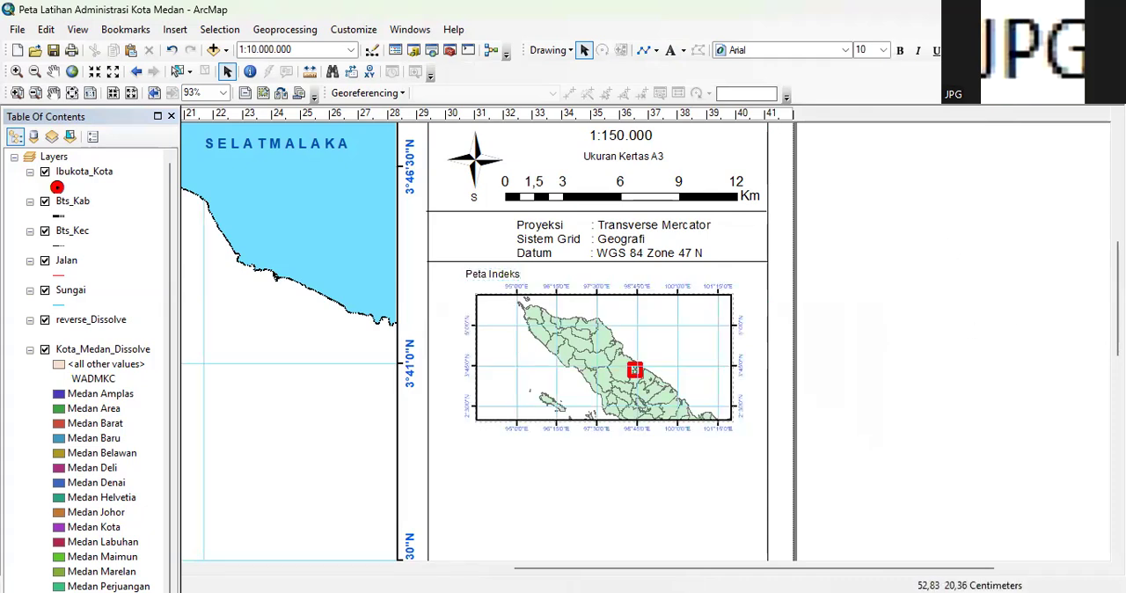
Duplicate the horizontal divider line under the projection information and place the copy just below the inset map
drag(1117, 315, 1117, 321)
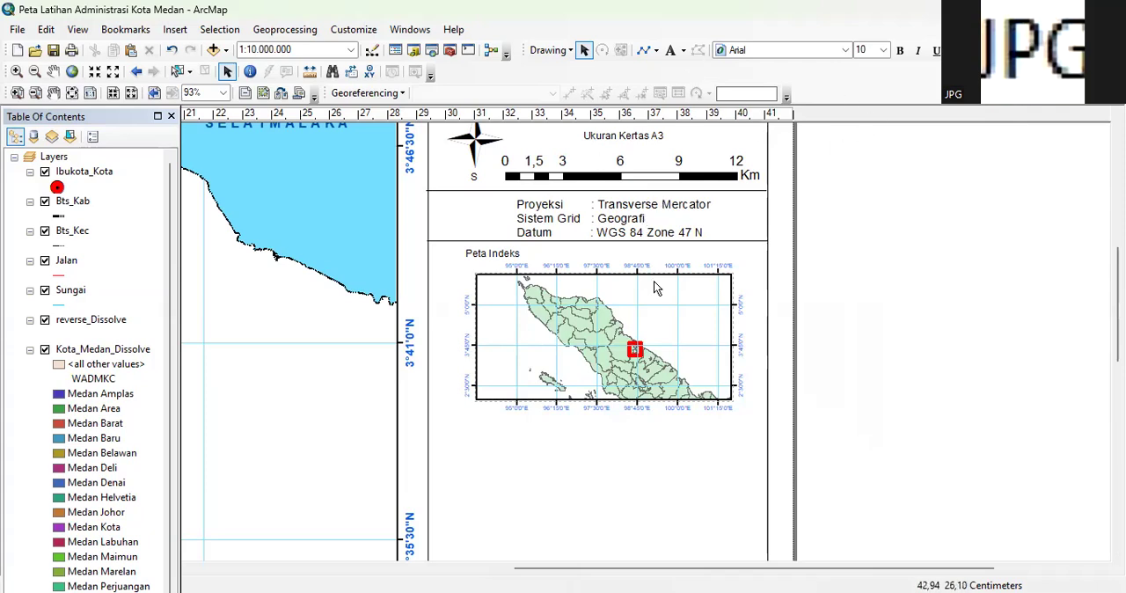
click(683, 51)
click(647, 50)
click(637, 245)
click(637, 245)
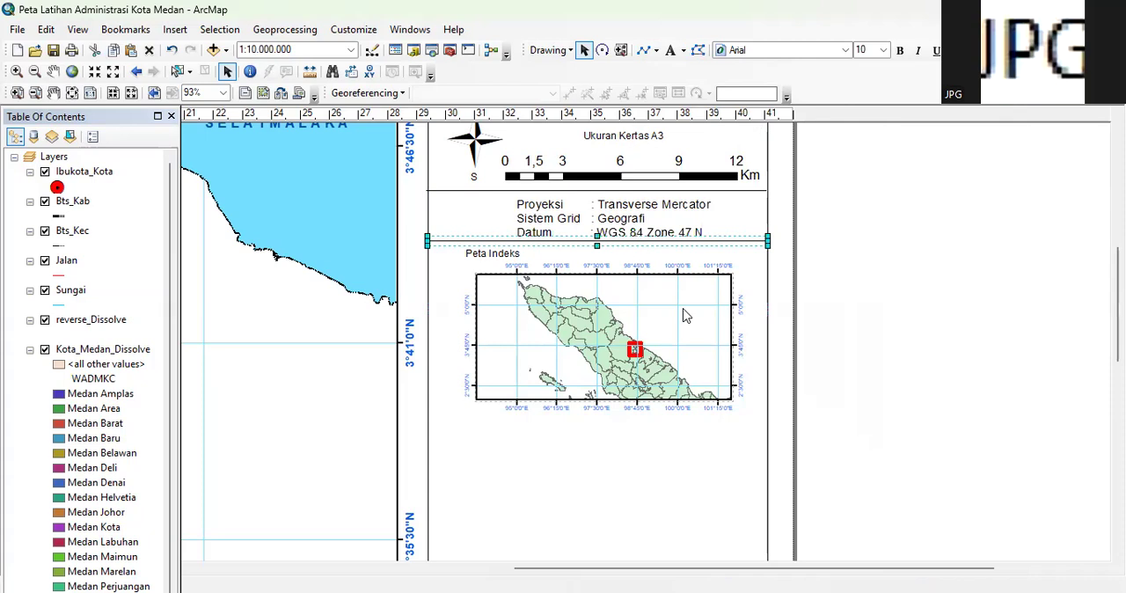
scroll(1038, 344, down, 1)
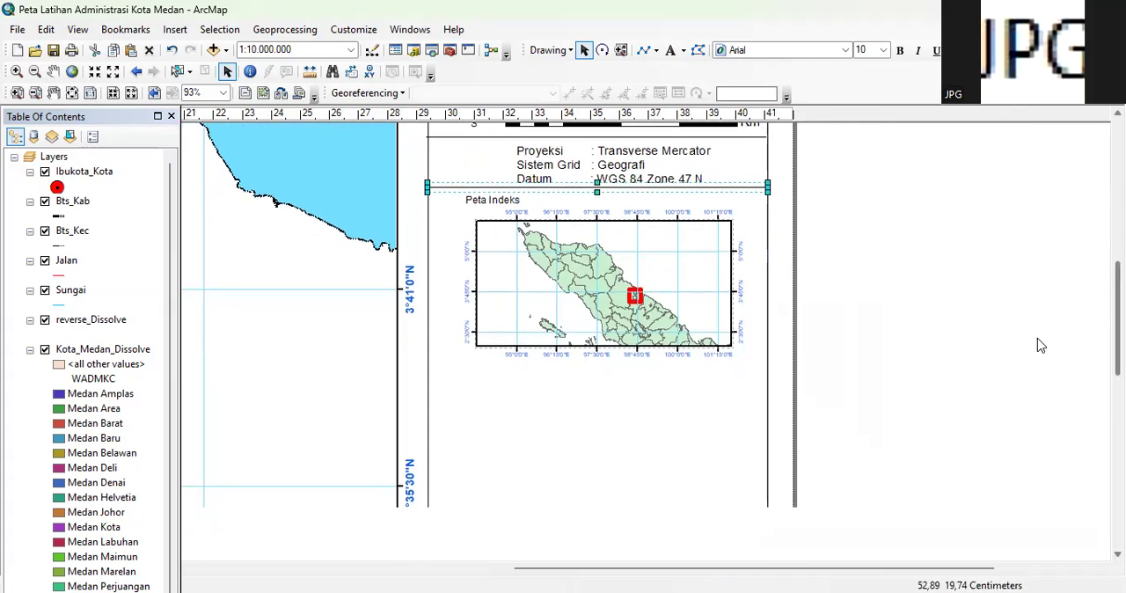
key(Delete)
right_click(555, 446)
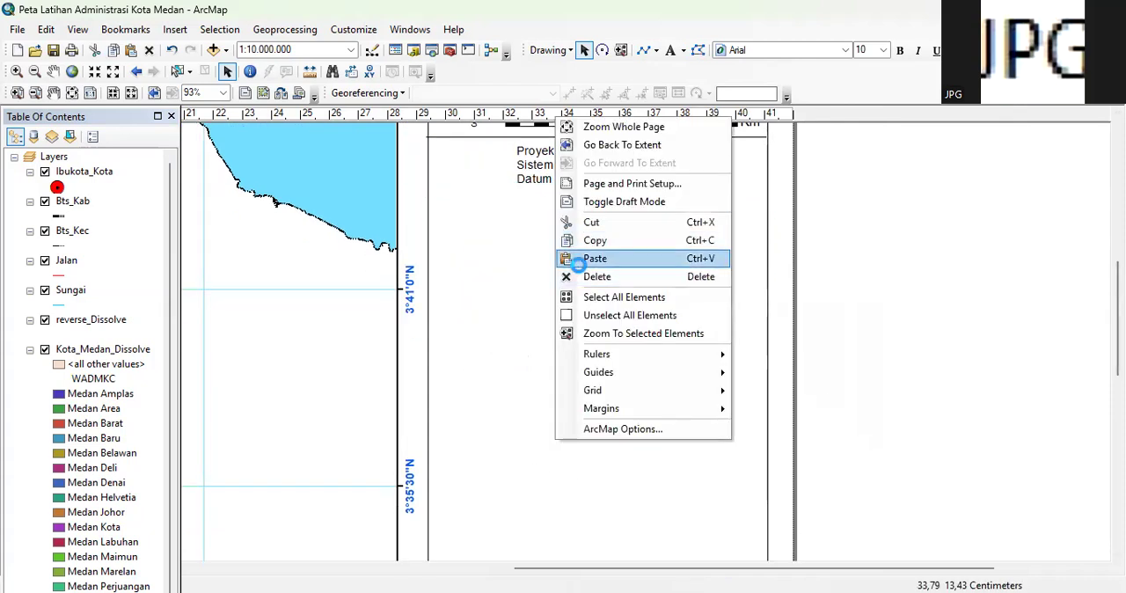
click(577, 261)
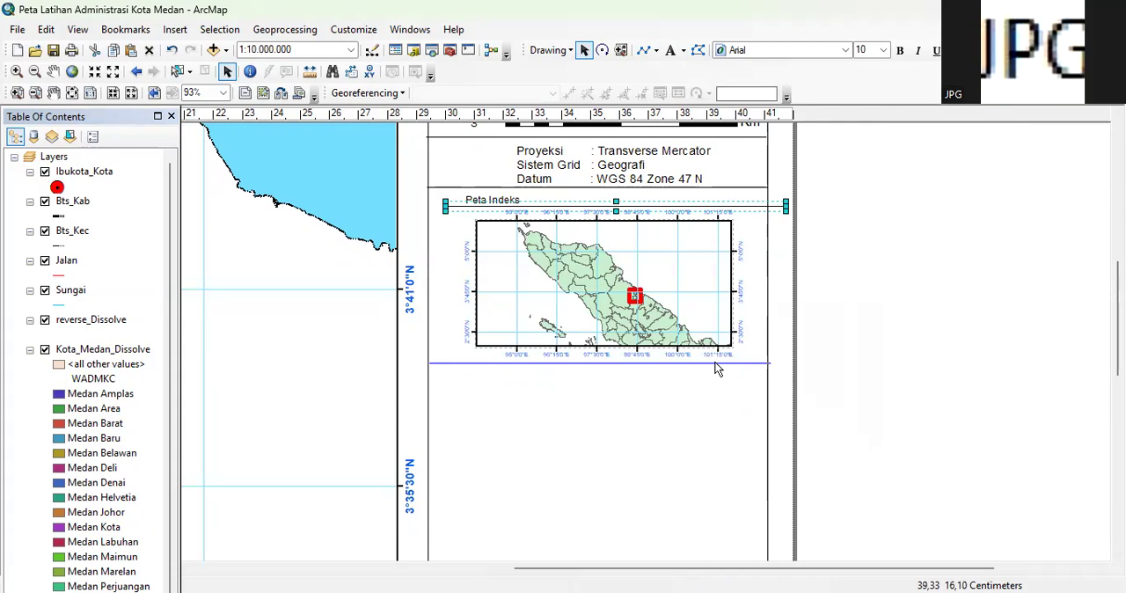
drag(714, 370, 713, 371)
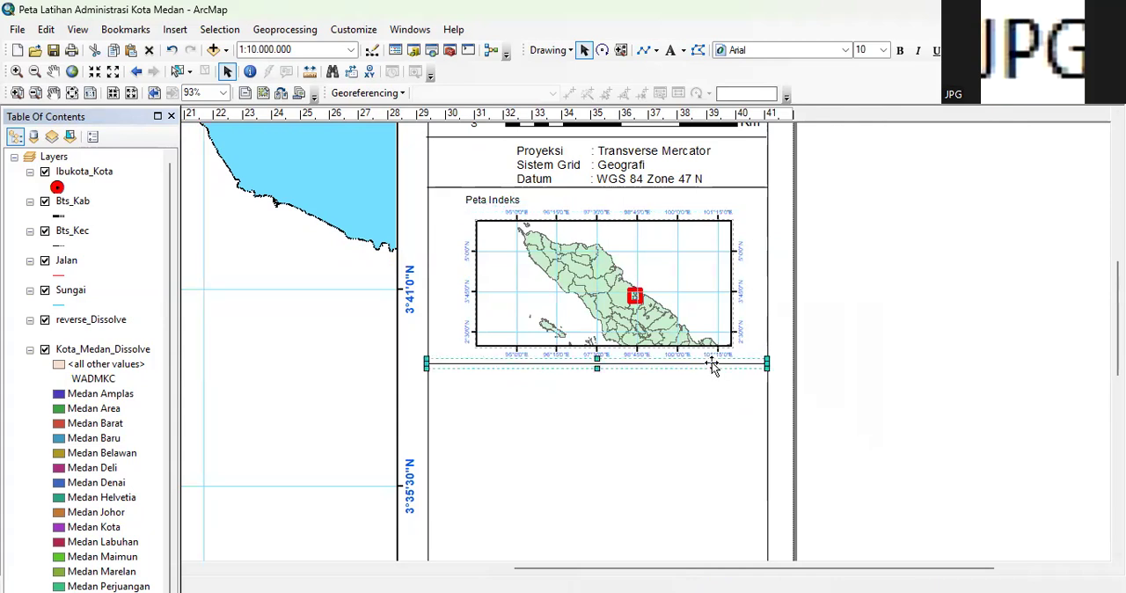
Align the ends of the divider line below the inset map with the side frame's vertical edges
click(832, 360)
scroll(838, 362, up, 1)
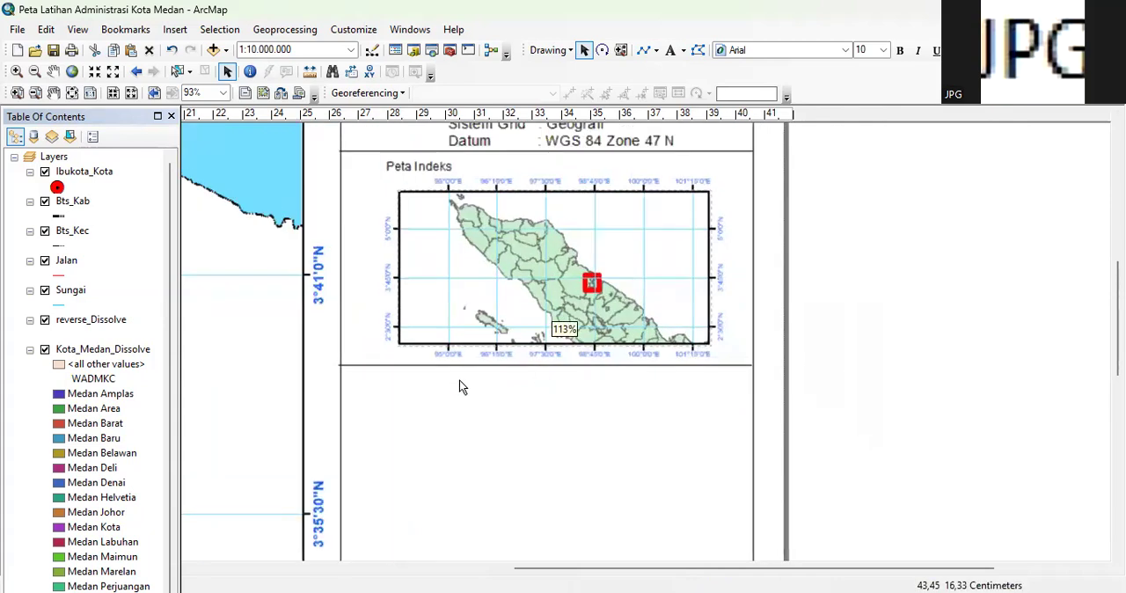
click(454, 371)
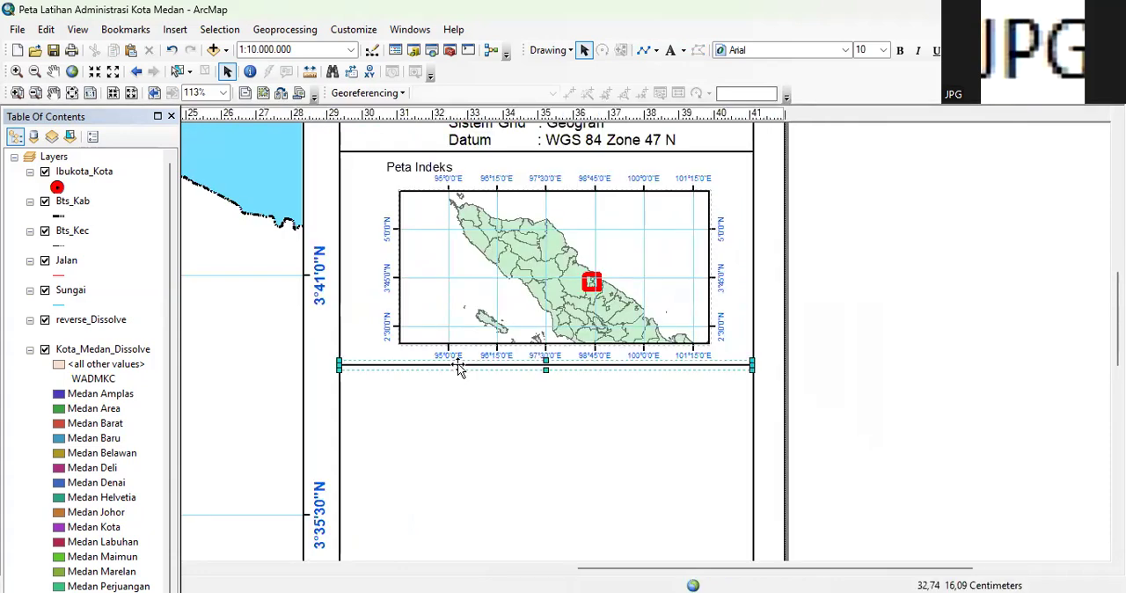
click(903, 353)
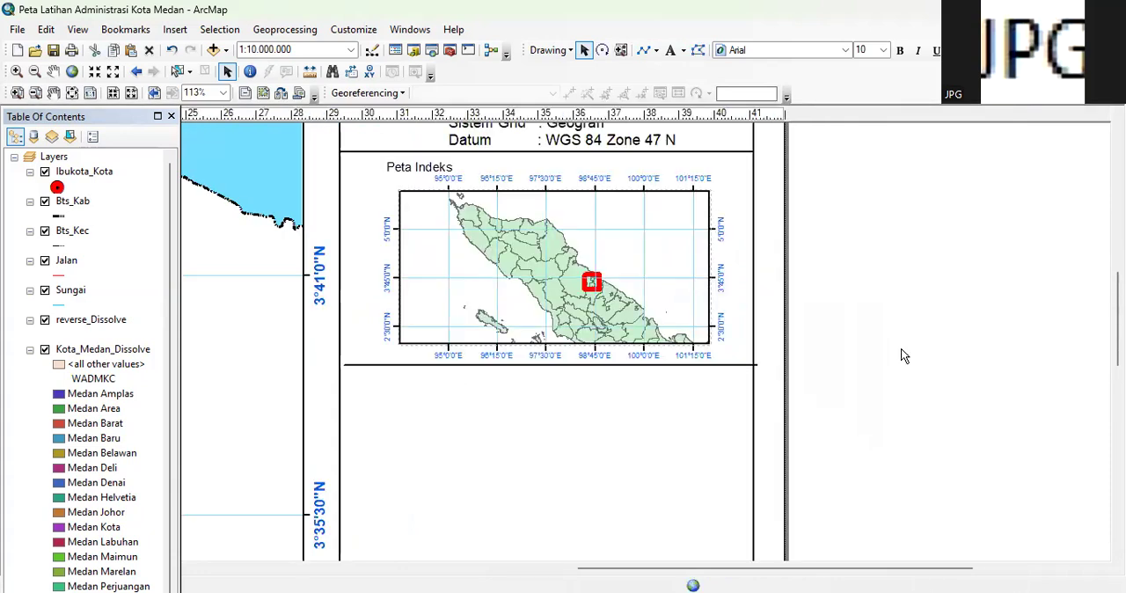
click(610, 367)
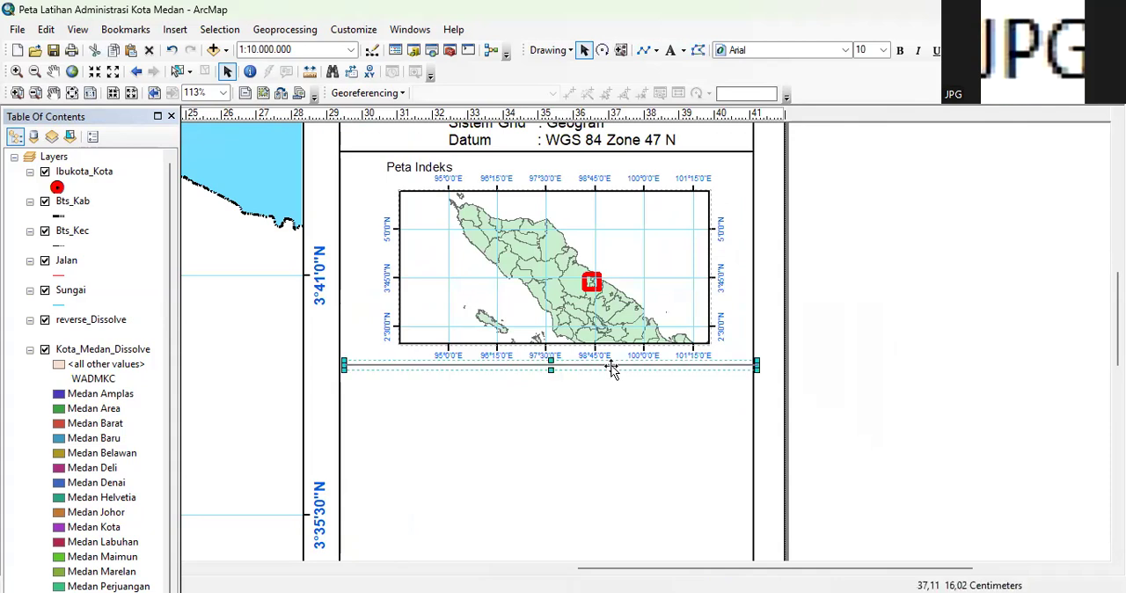
drag(611, 367, 606, 368)
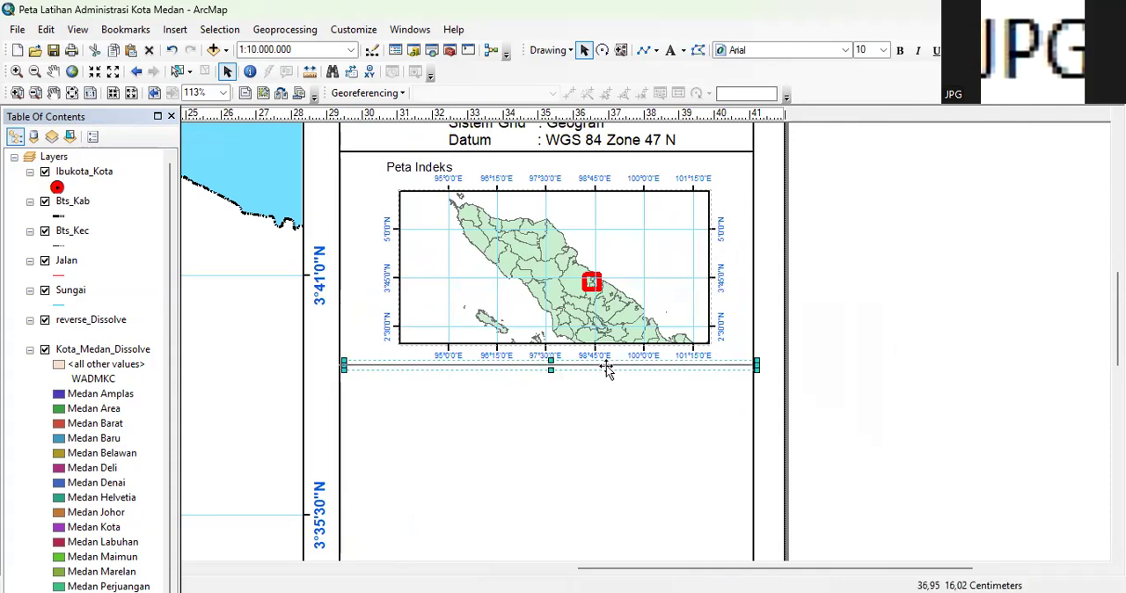
click(944, 321)
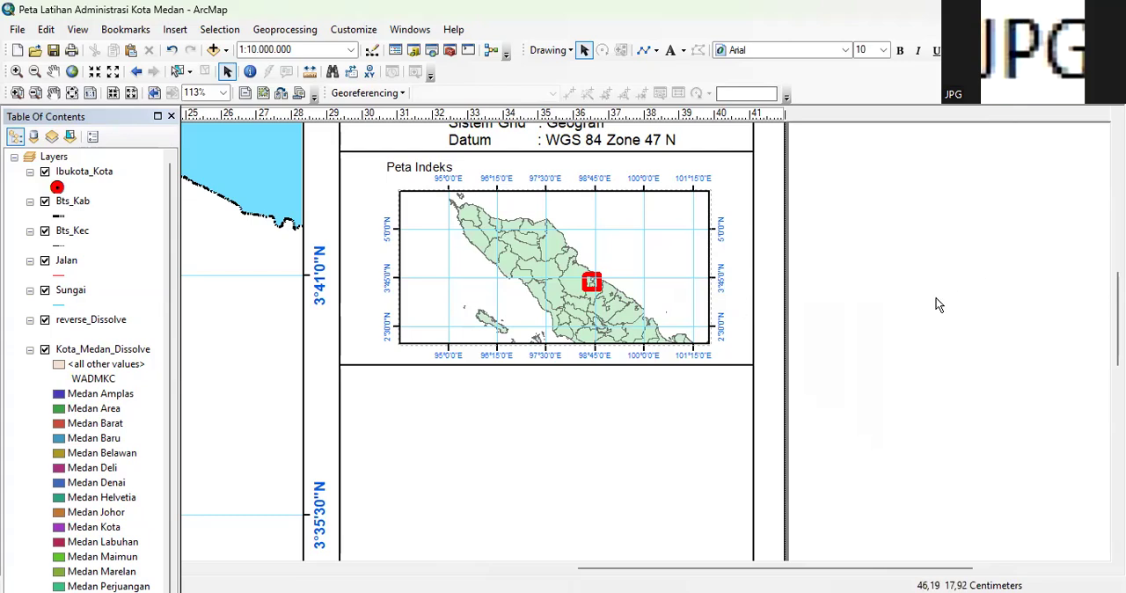
scroll(937, 299, down, 1)
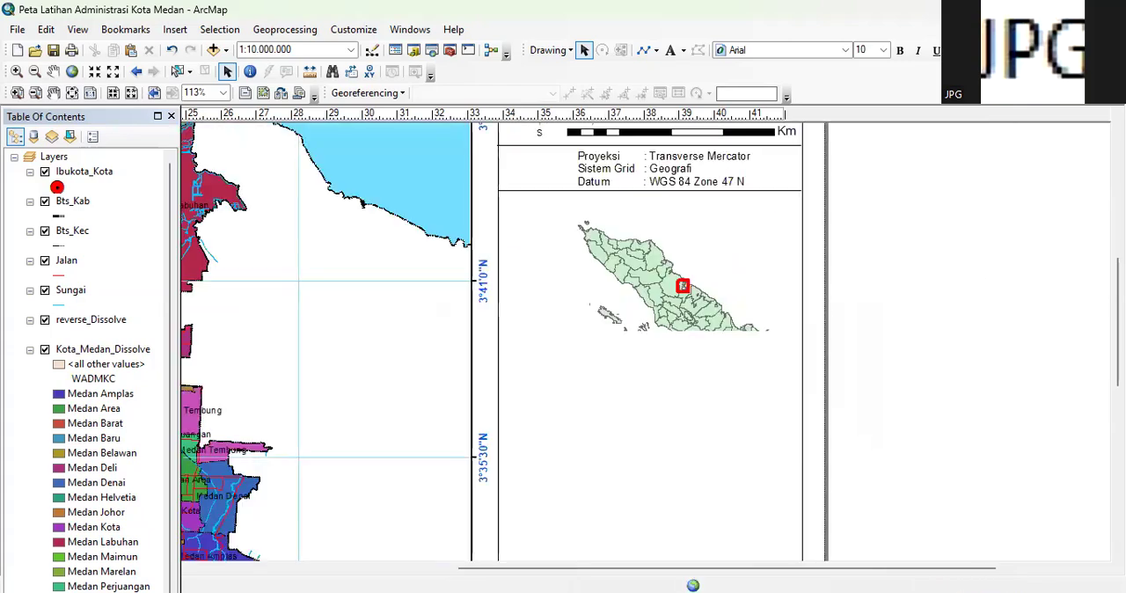
drag(1118, 326, 1118, 367)
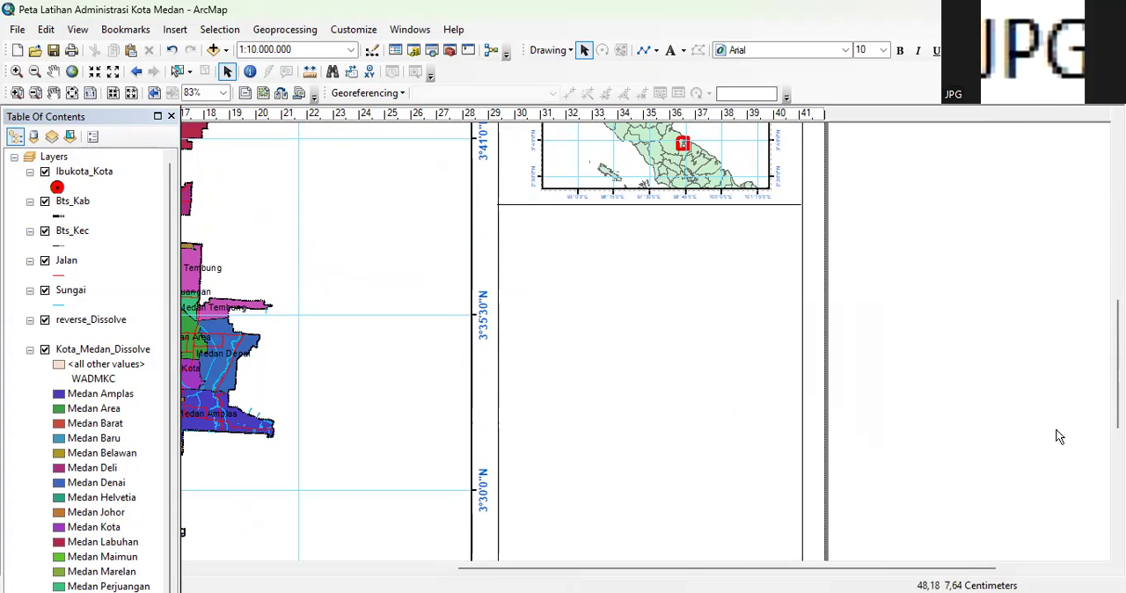
drag(987, 568, 811, 569)
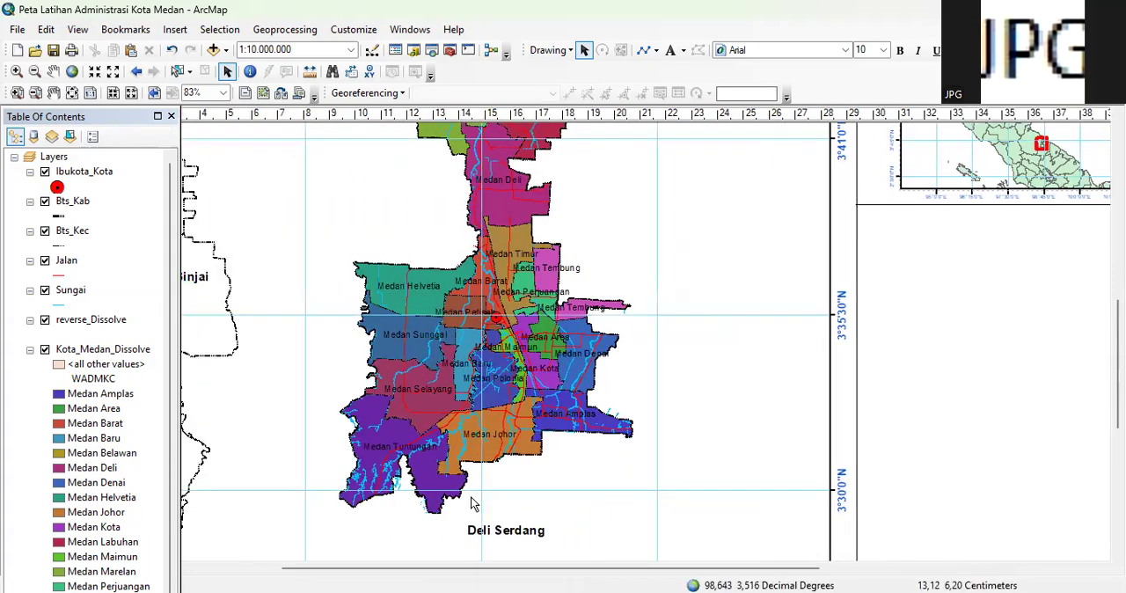
drag(800, 570, 1001, 570)
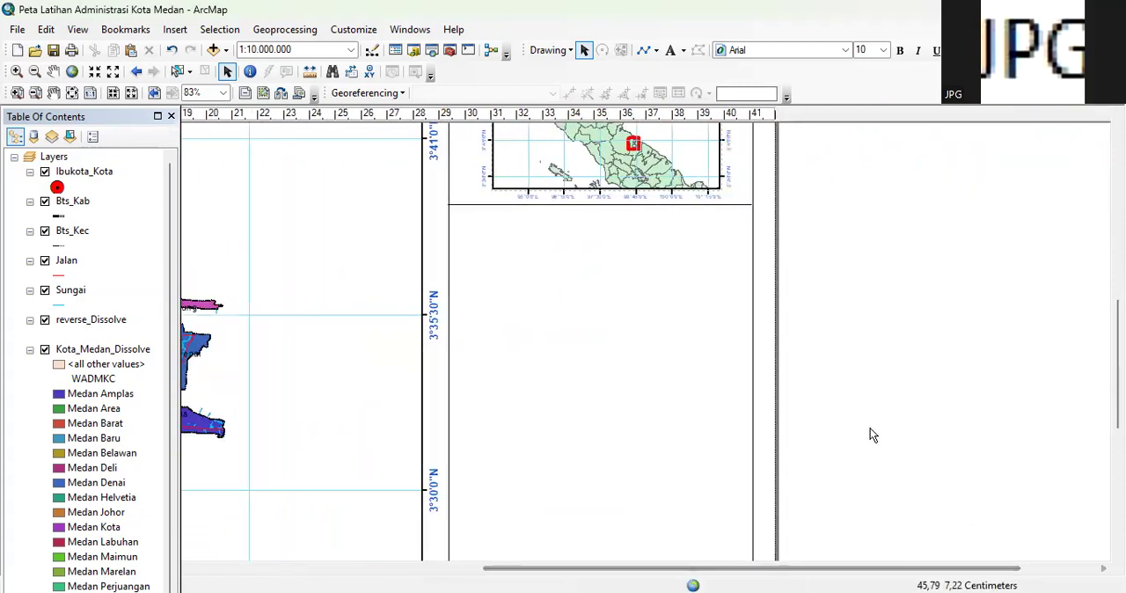
click(175, 30)
click(189, 143)
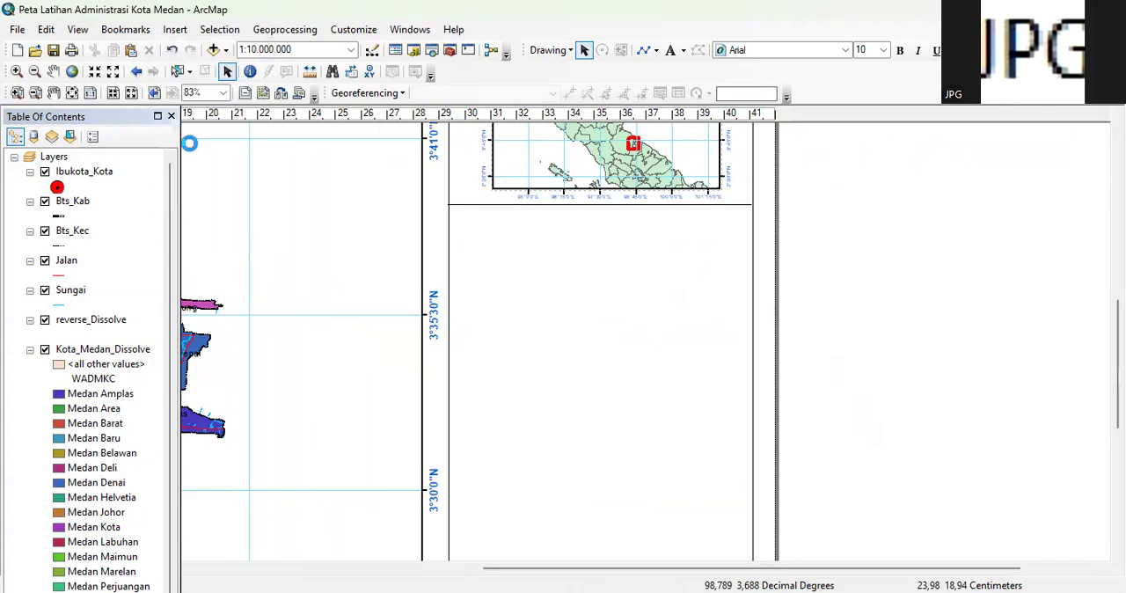
click(788, 130)
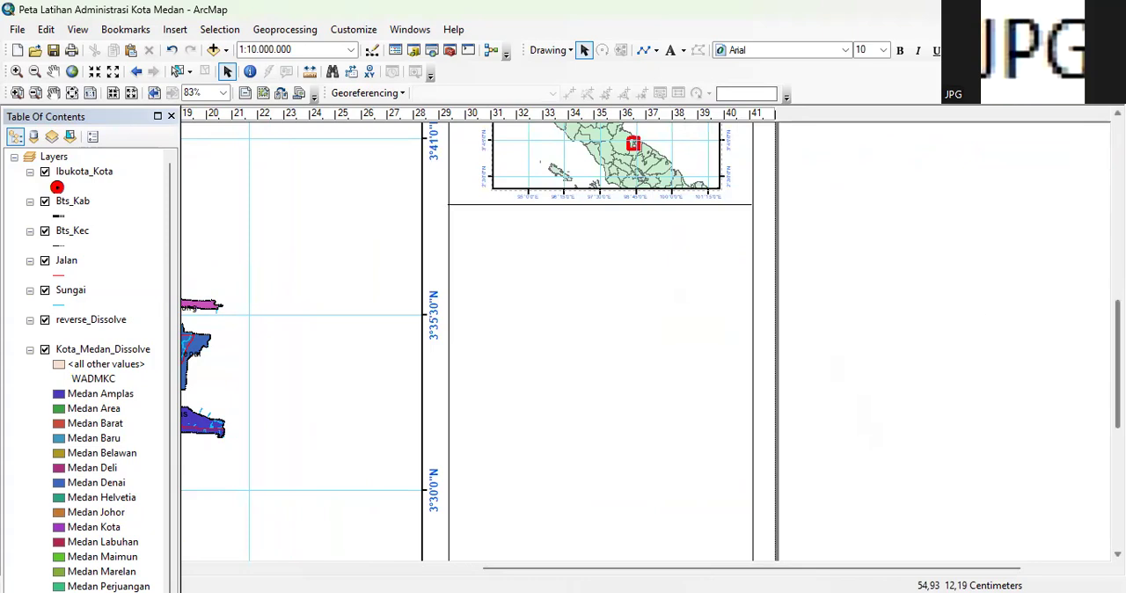
scroll(716, 290, up, 5)
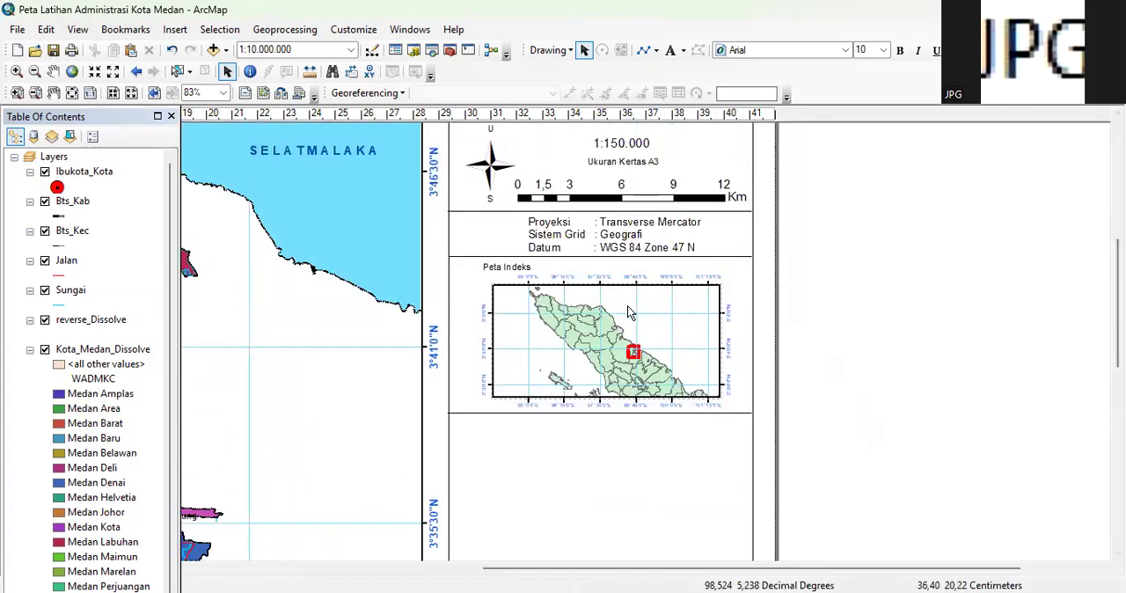
click(630, 312)
click(181, 31)
click(203, 145)
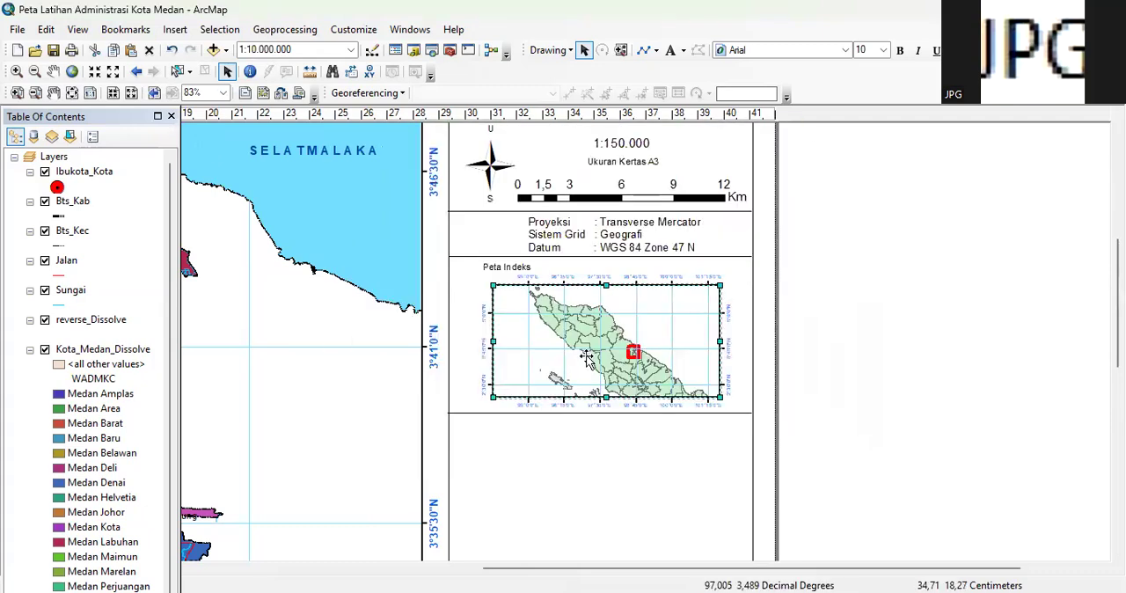
Activate the main Kota Medan map frame and start a one-column legend with all its layers as legend items
drag(852, 574, 711, 574)
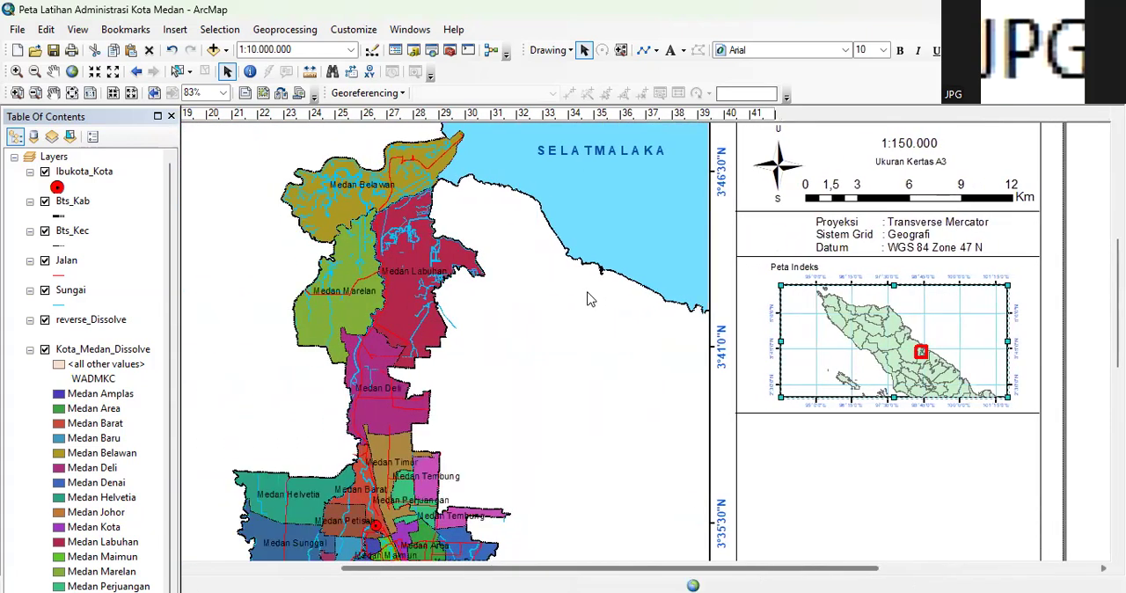
click(570, 306)
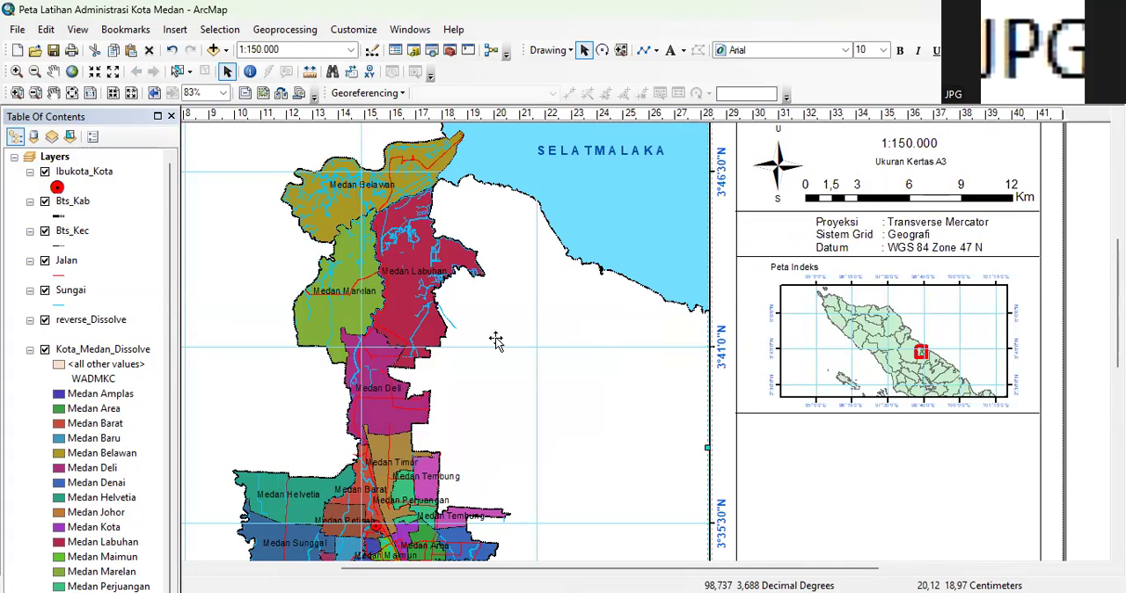
click(175, 32)
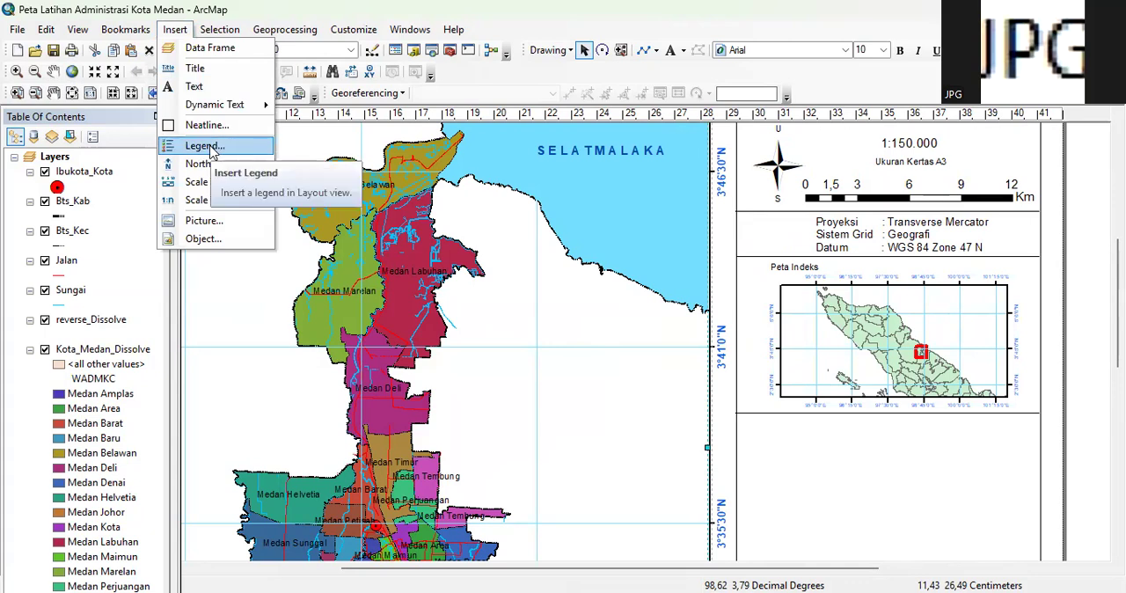
click(209, 148)
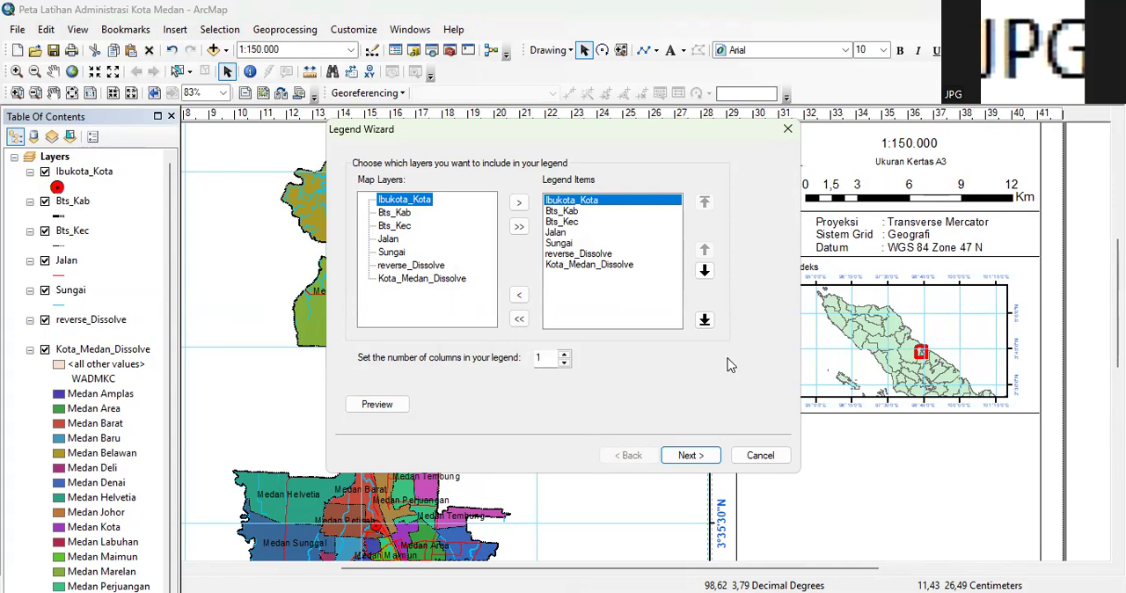
click(691, 455)
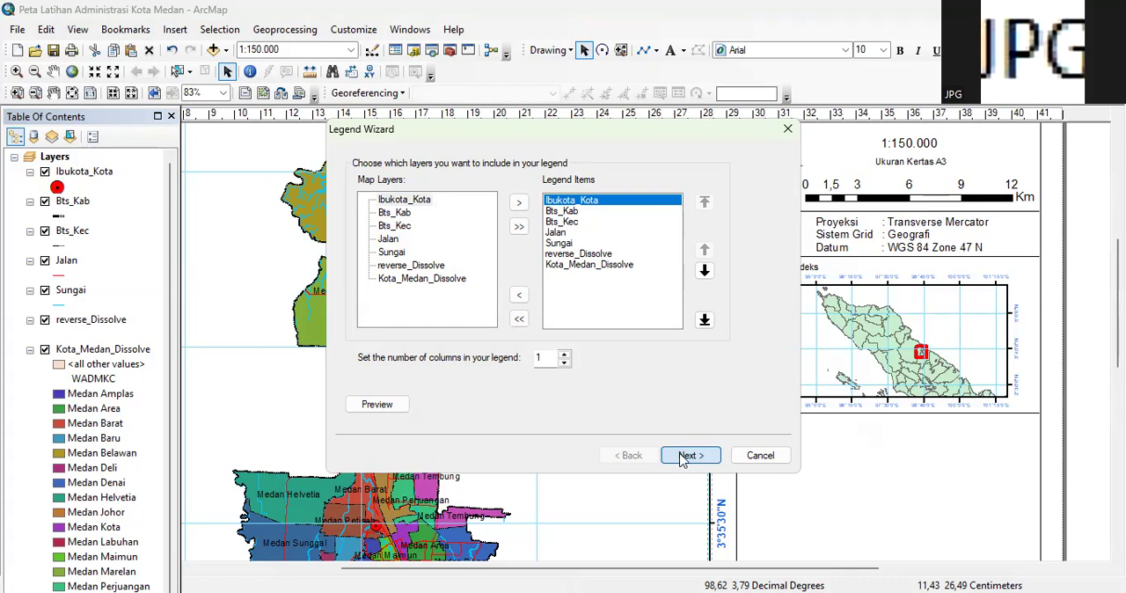
Title the legend Keterangan, keeping the default title font and leaving the legend frame without border, background or drop shadow
click(682, 457)
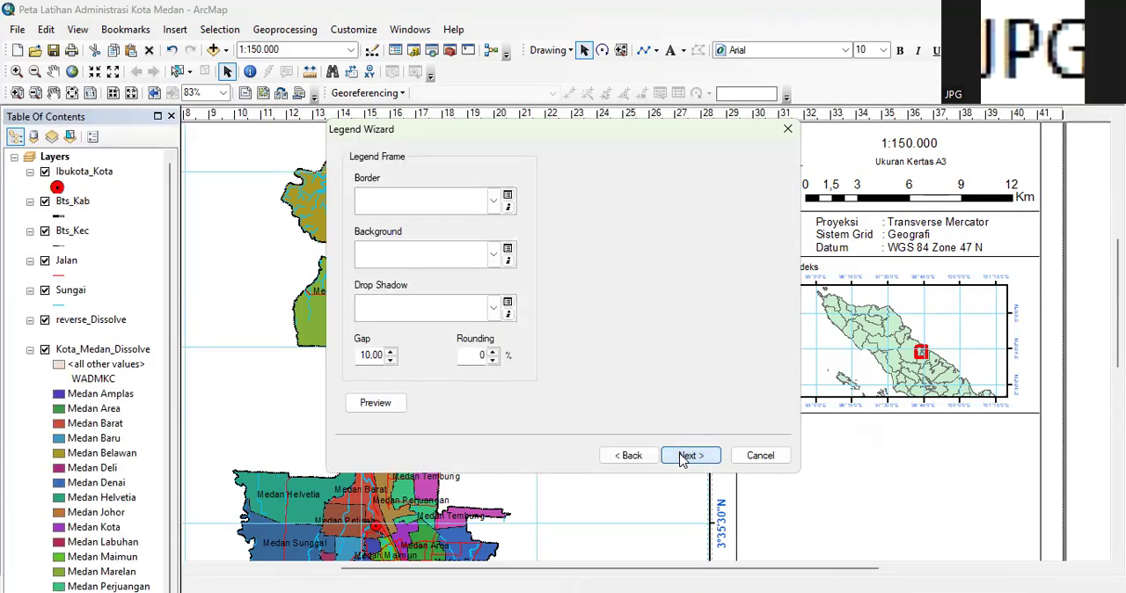
click(630, 456)
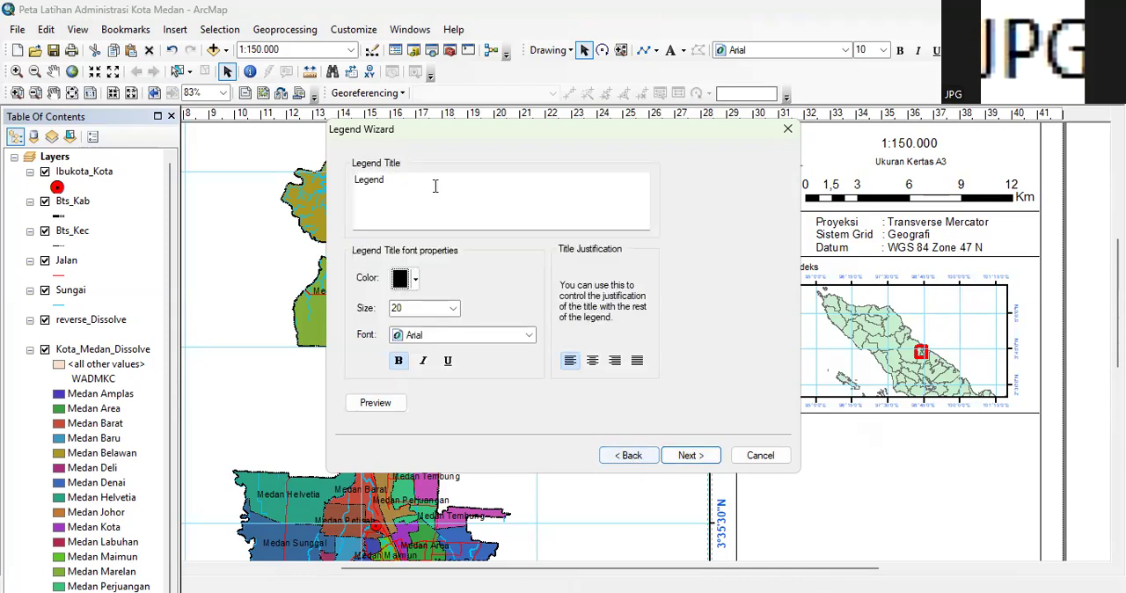
double_click(395, 188)
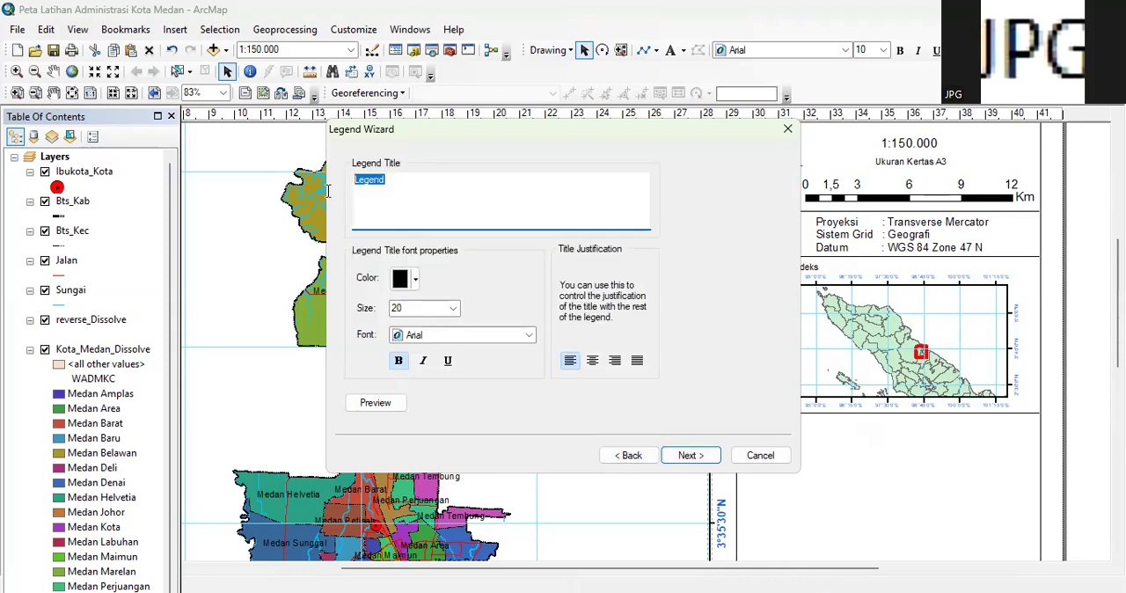
text(Keteranga)
click(688, 456)
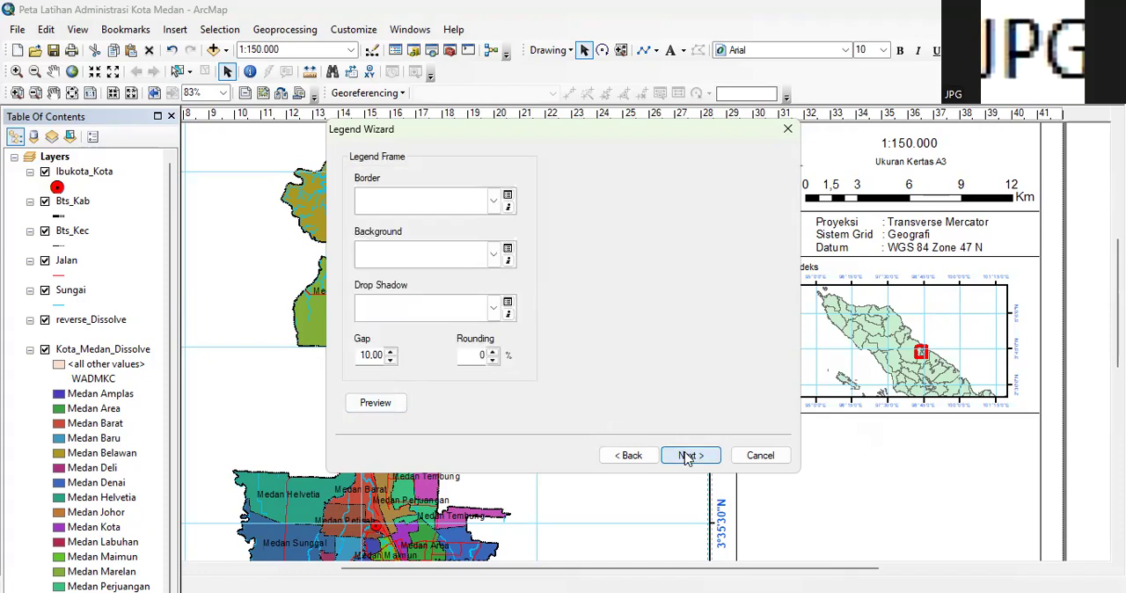
click(689, 456)
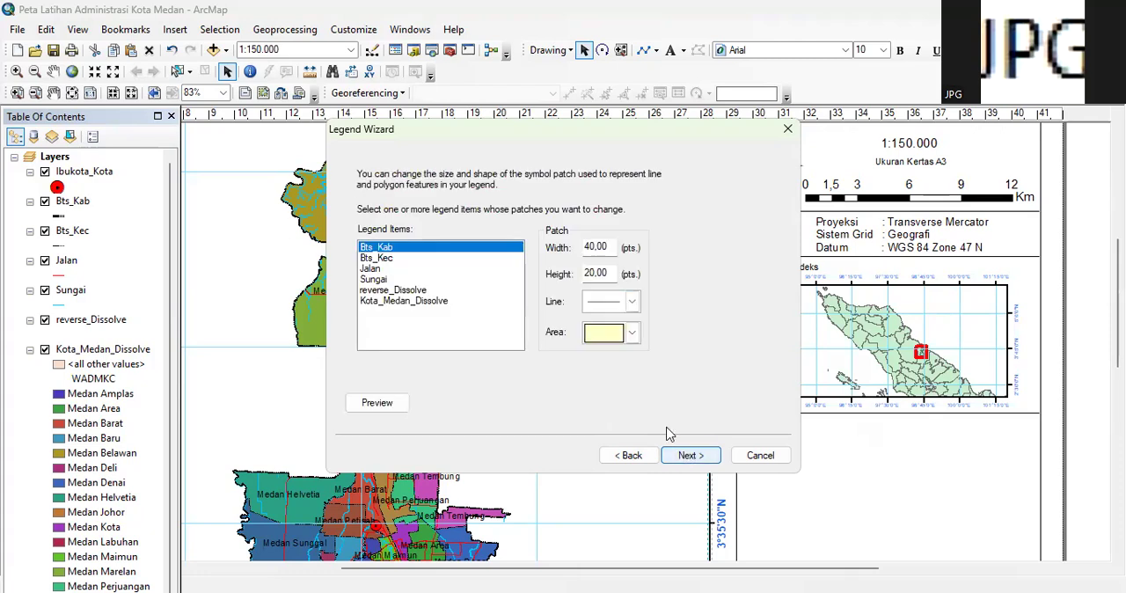
Set the line patch of the Sungai legend item to S Curve
click(378, 260)
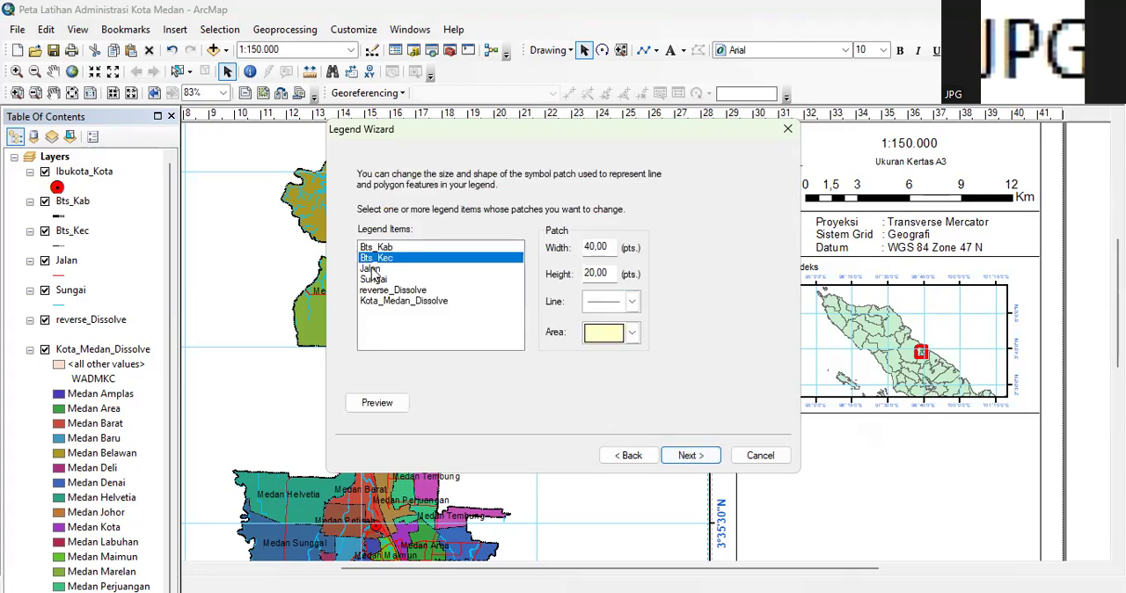
click(373, 268)
click(375, 249)
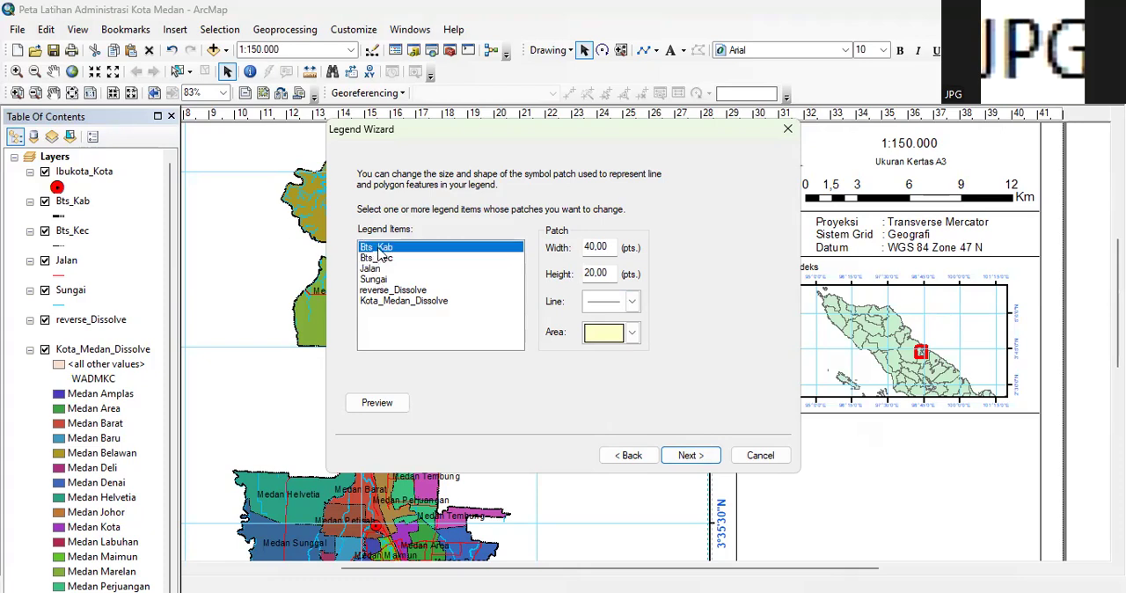
click(378, 259)
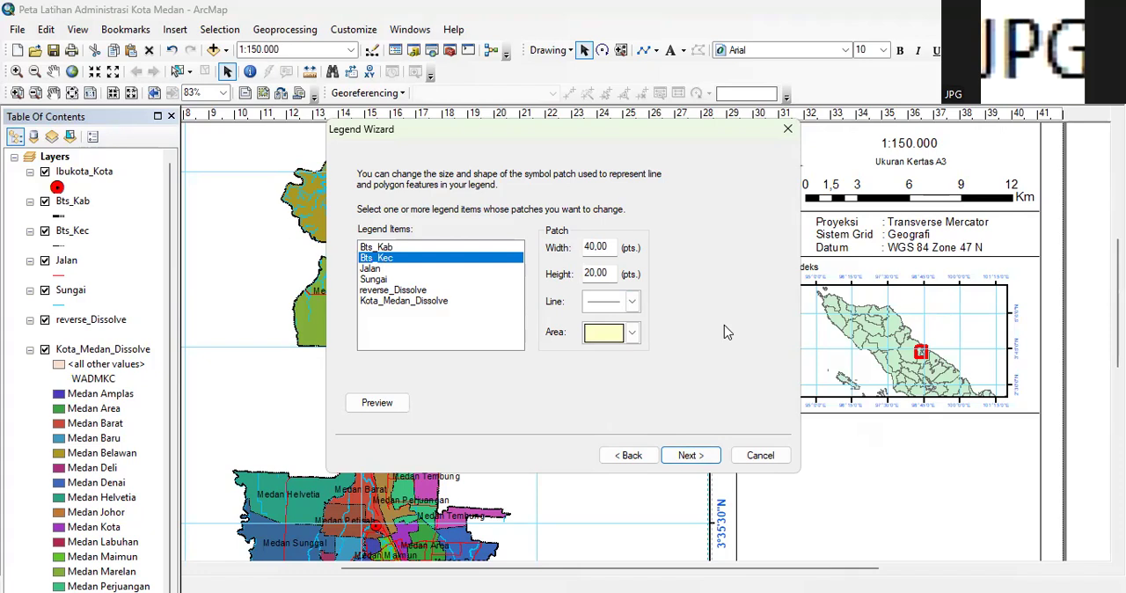
click(371, 268)
click(374, 280)
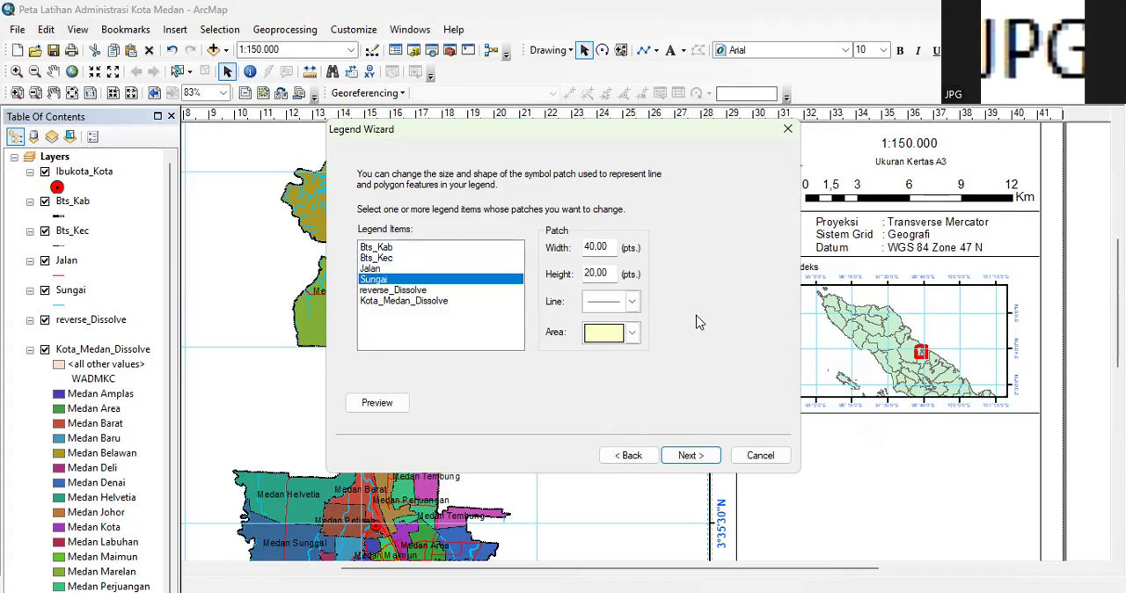
click(633, 301)
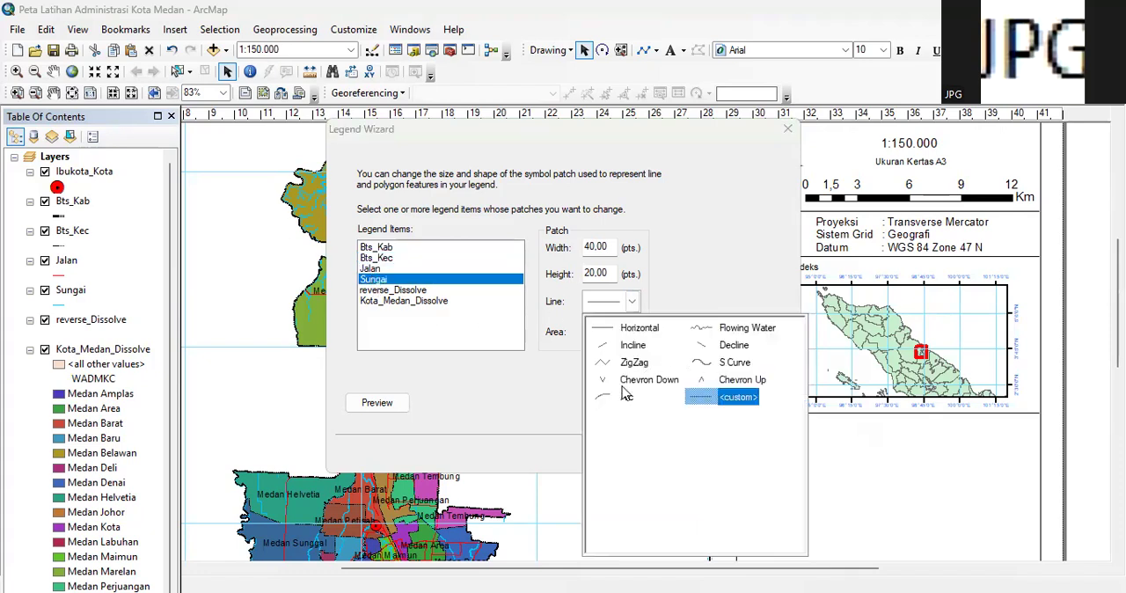
click(704, 363)
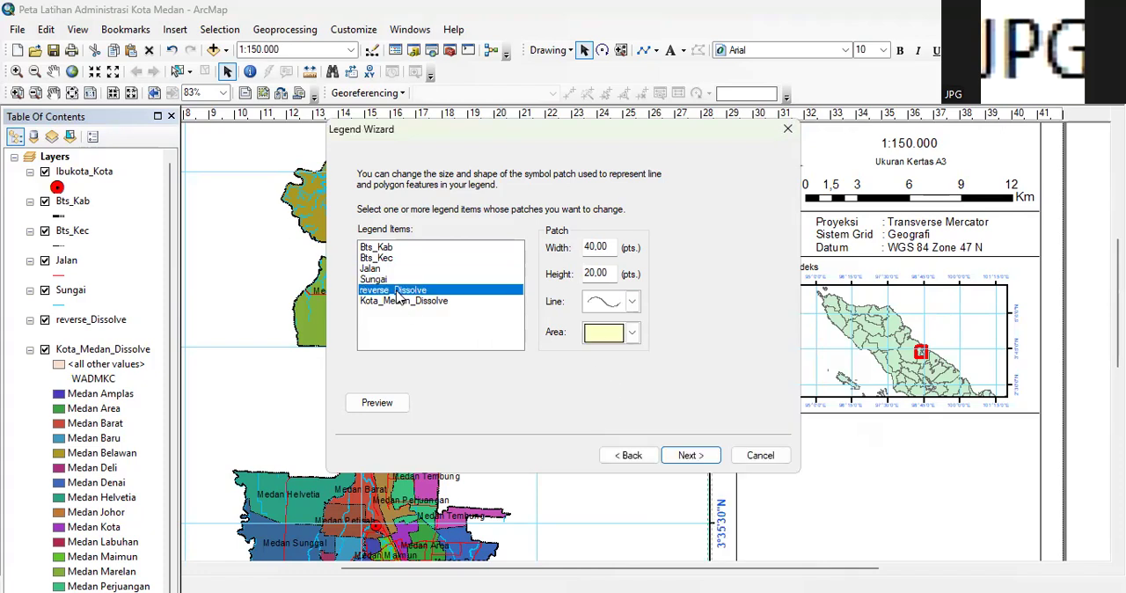
Finish the legend with the default spacing and move it outside the page, beside the side frame
click(401, 304)
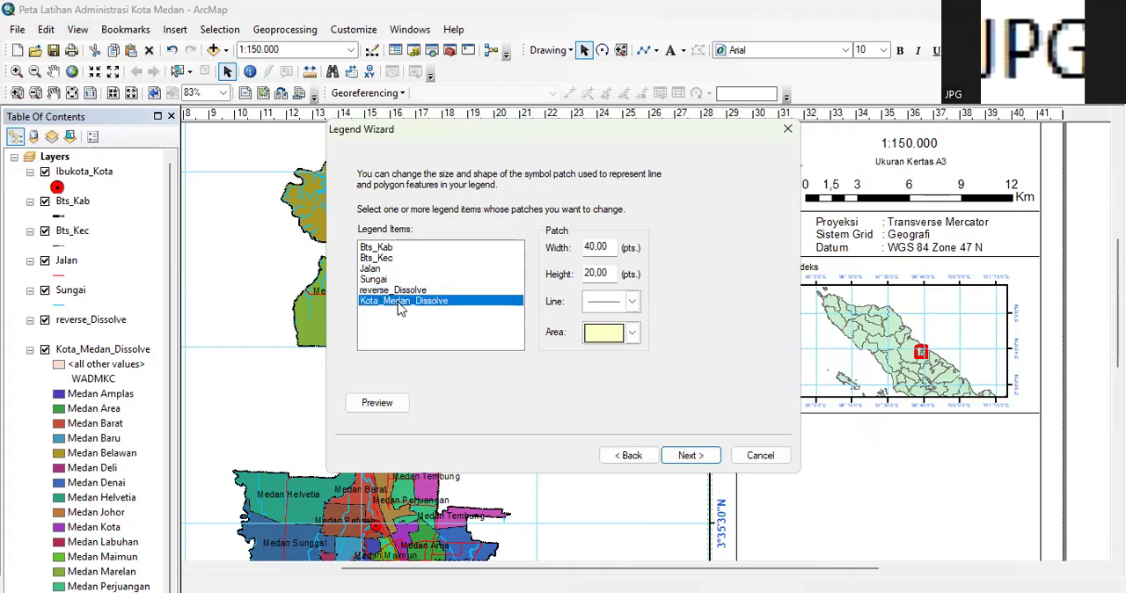
click(695, 455)
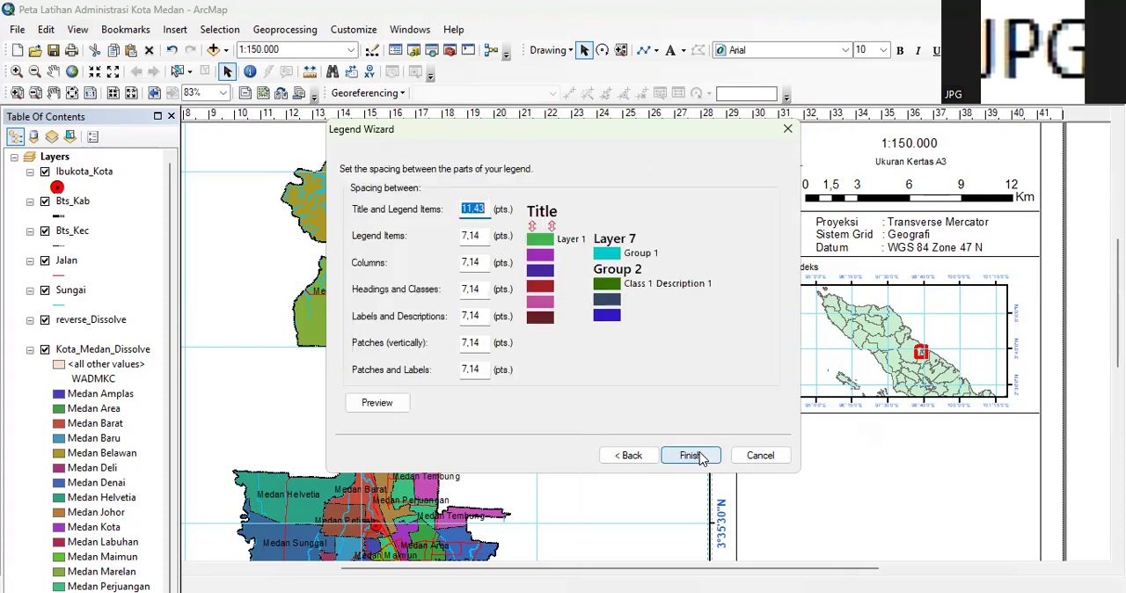
click(700, 455)
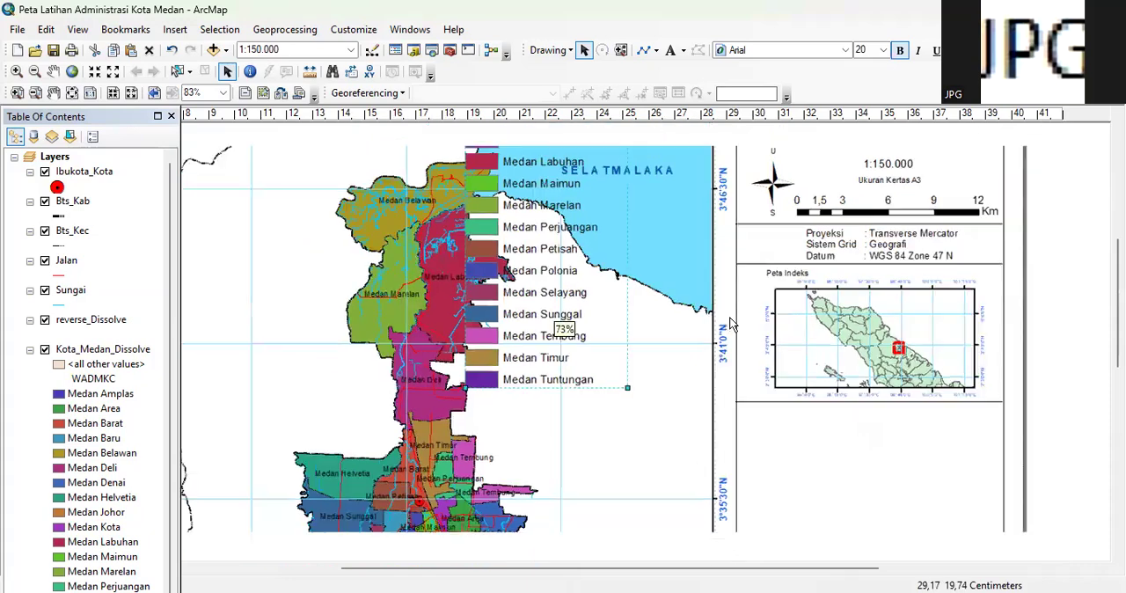
scroll(730, 324, up, 2)
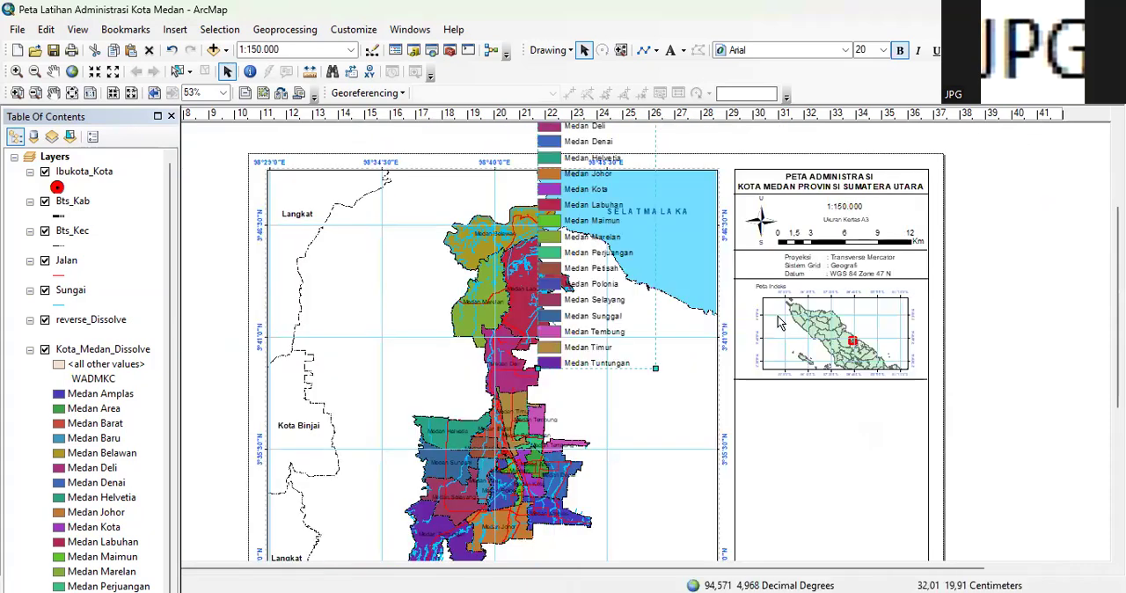
scroll(783, 321, up, 1)
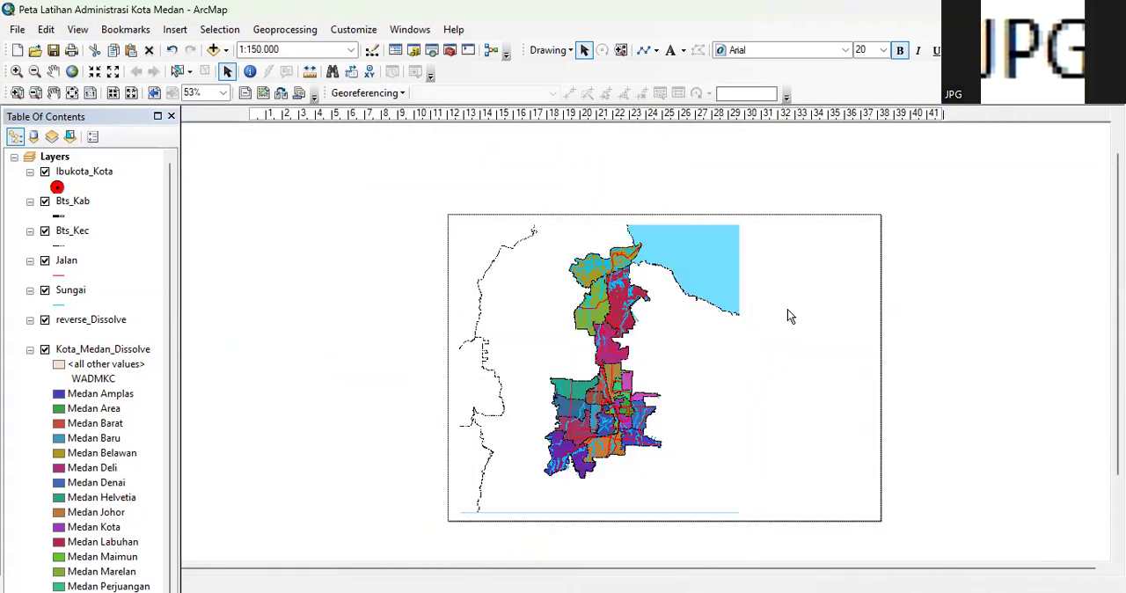
drag(658, 155, 964, 289)
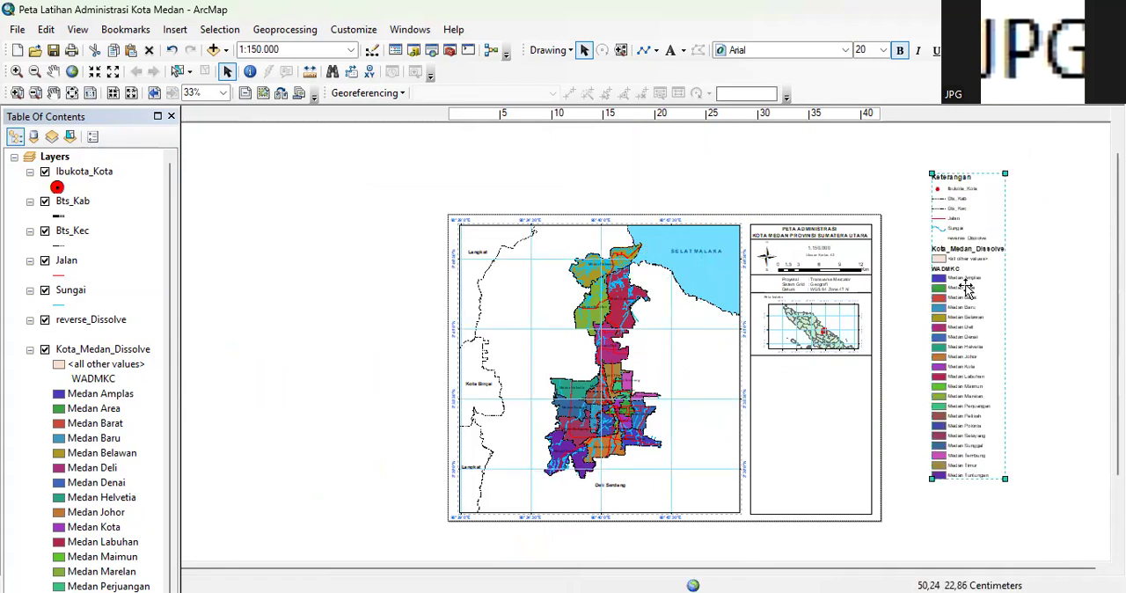
Give the Peta Indeks inset map frame a Lt Cyan background
scroll(858, 312, down, 3)
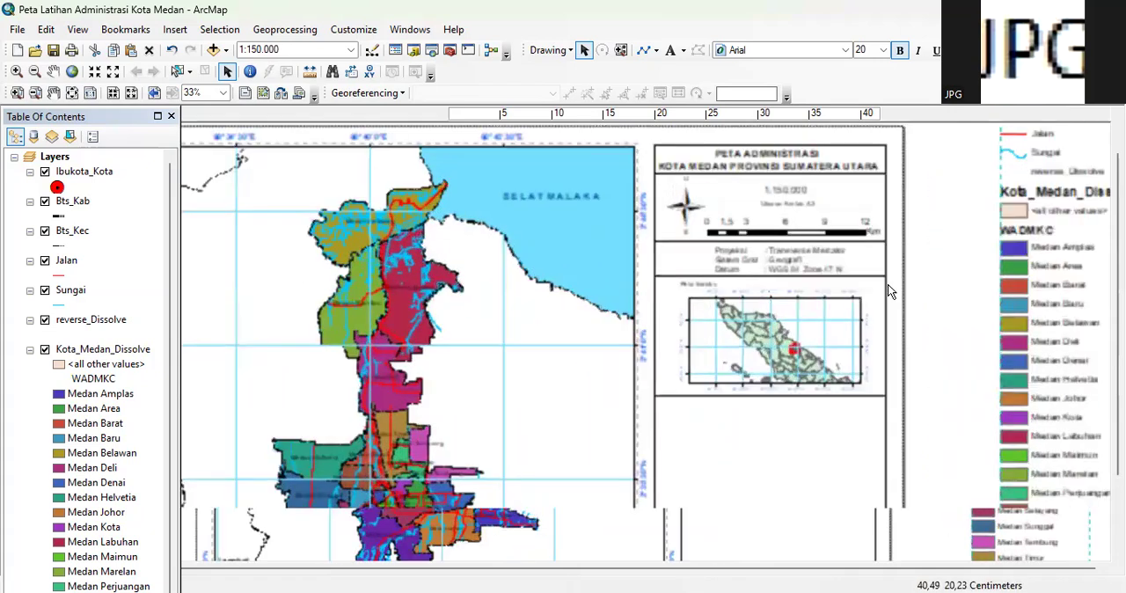
scroll(889, 291, down, 3)
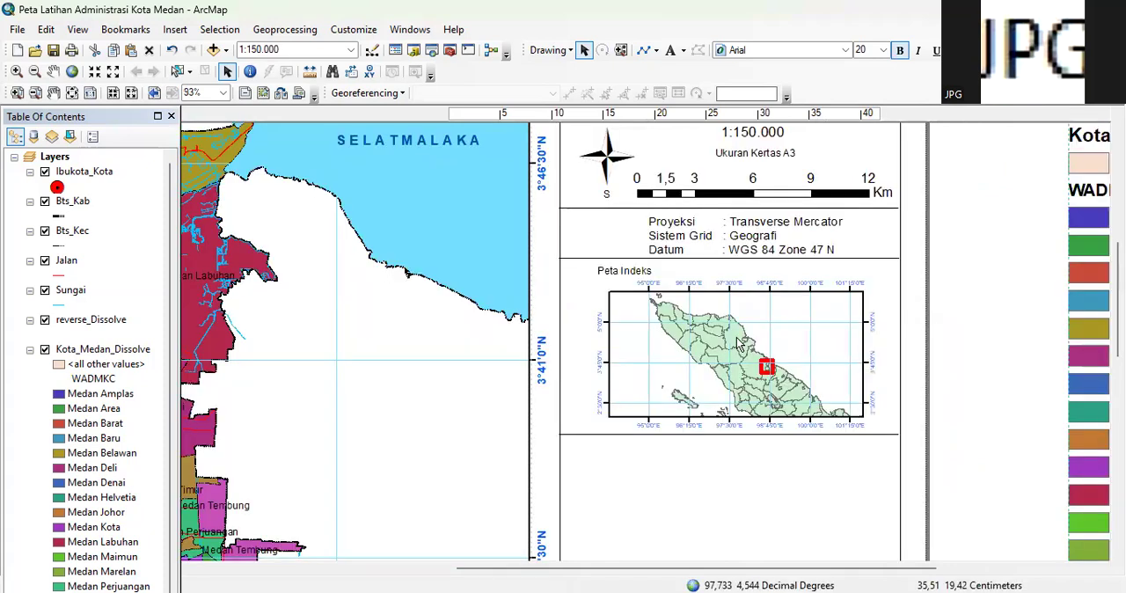
scroll(739, 343, down, 1)
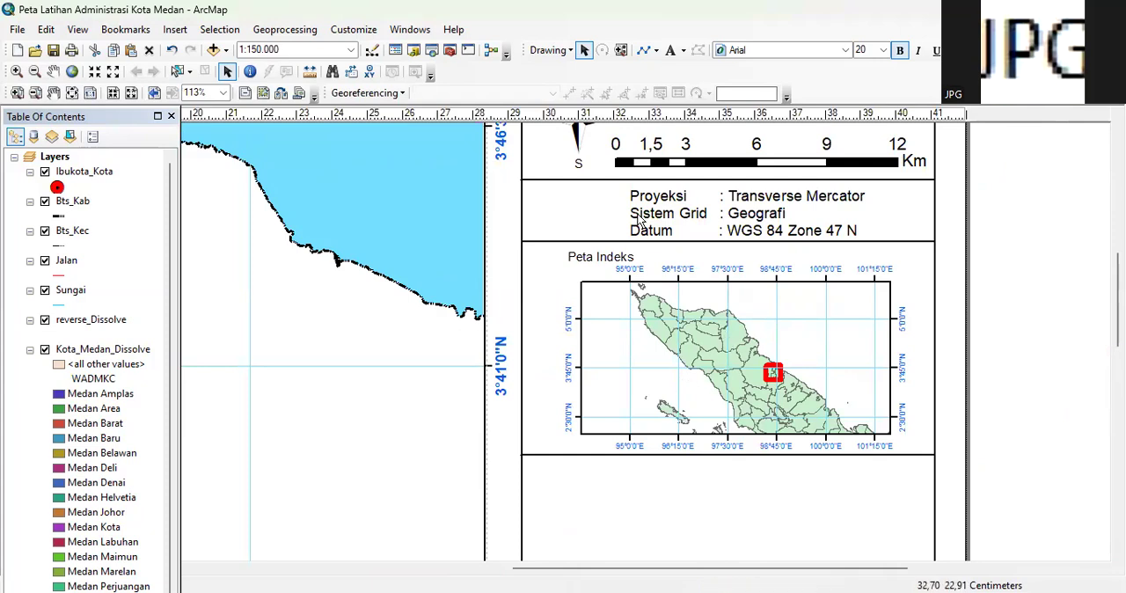
click(789, 320)
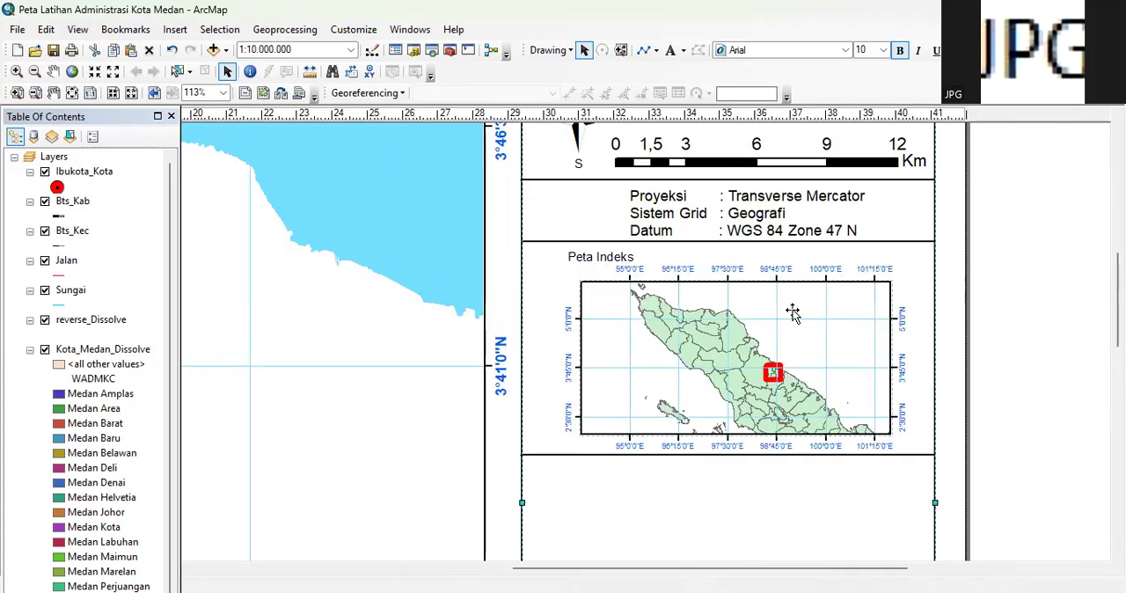
click(793, 313)
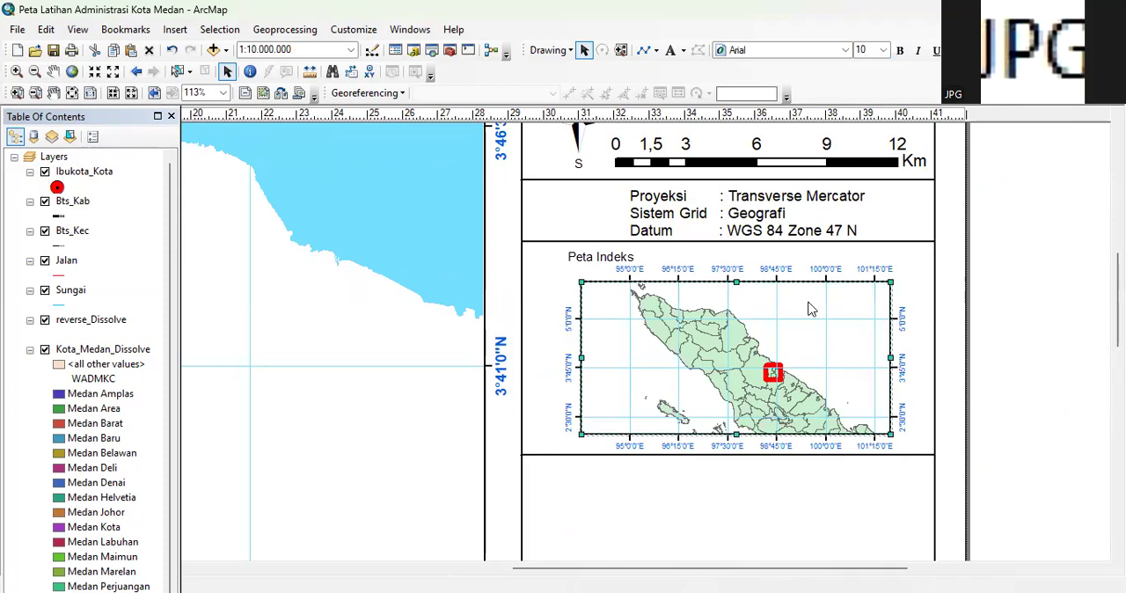
double_click(811, 309)
click(645, 76)
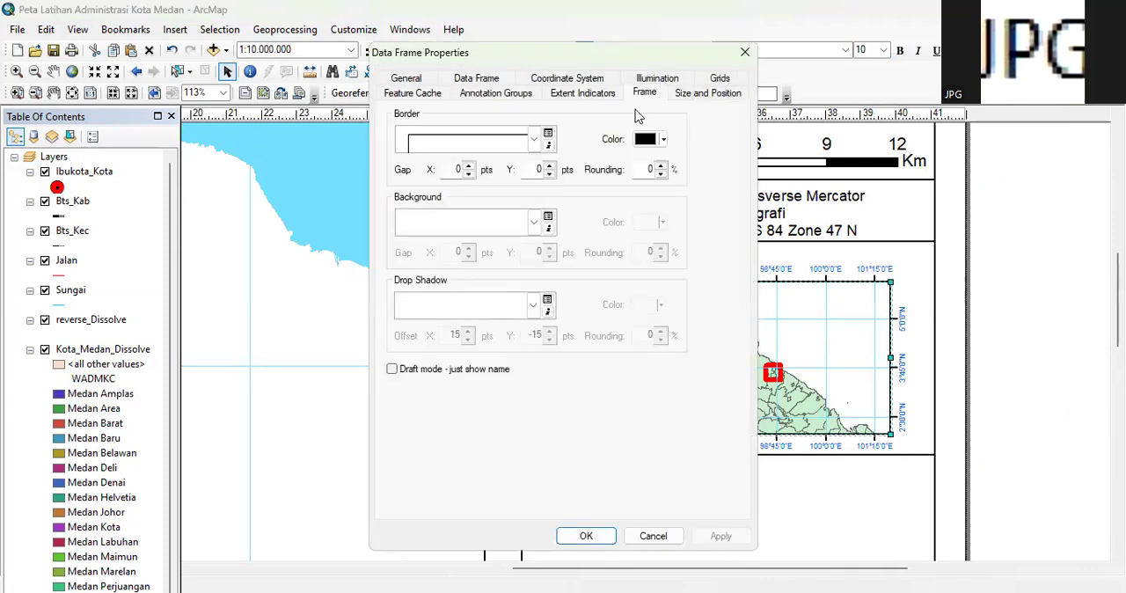
click(533, 221)
click(422, 270)
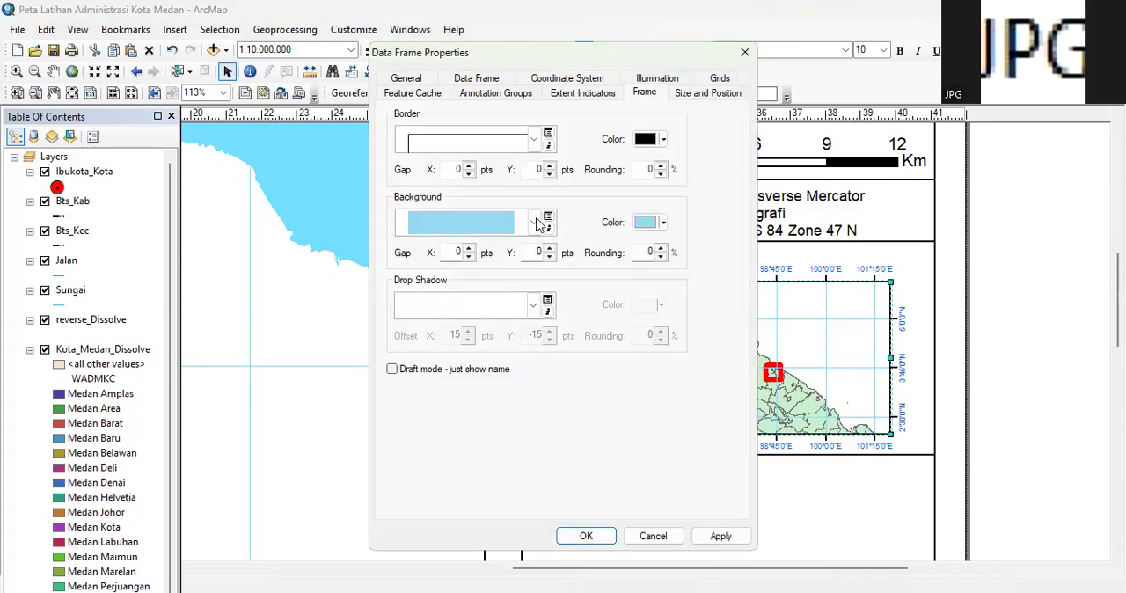
click(537, 224)
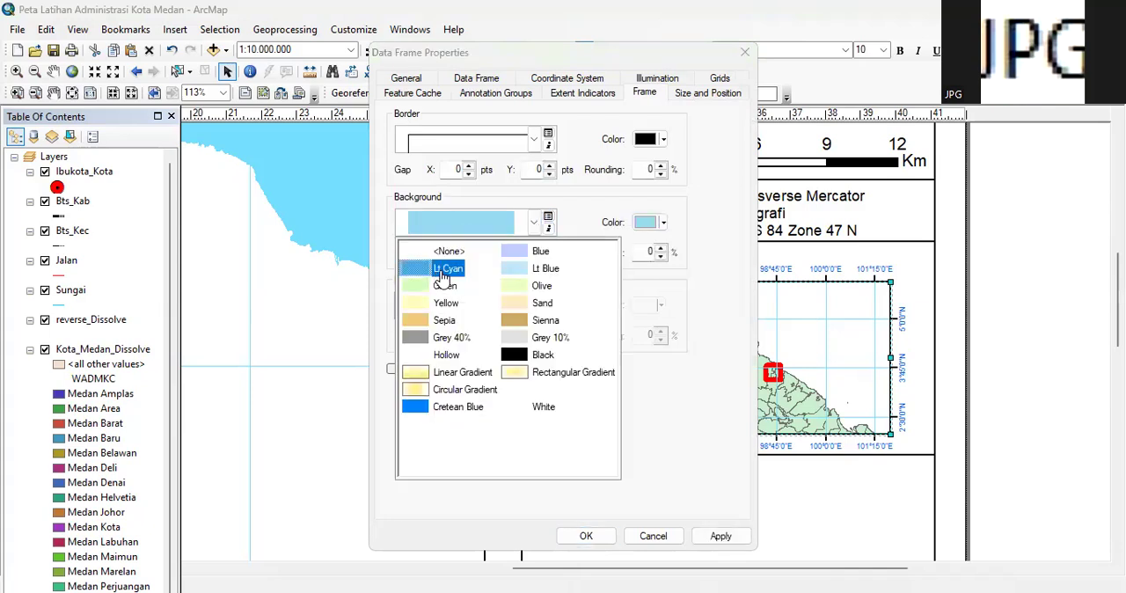
click(635, 400)
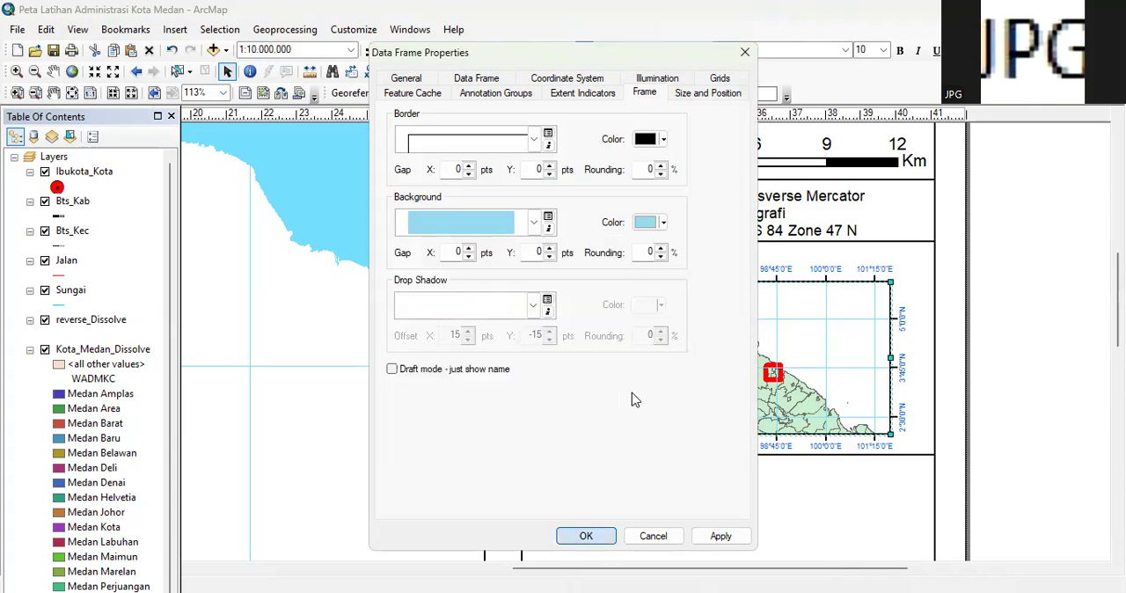
key(Return)
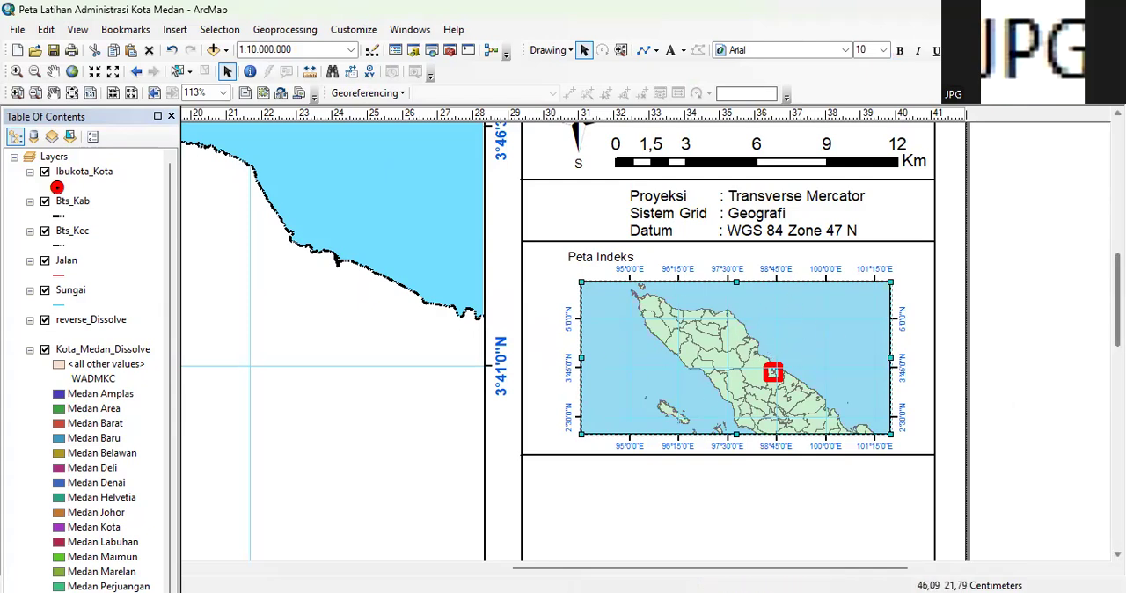
Examine the empty area below the inset map and the Keterangan legend's layer and district entries outside the page
scroll(1117, 299, down, 2)
scroll(563, 334, down, 5)
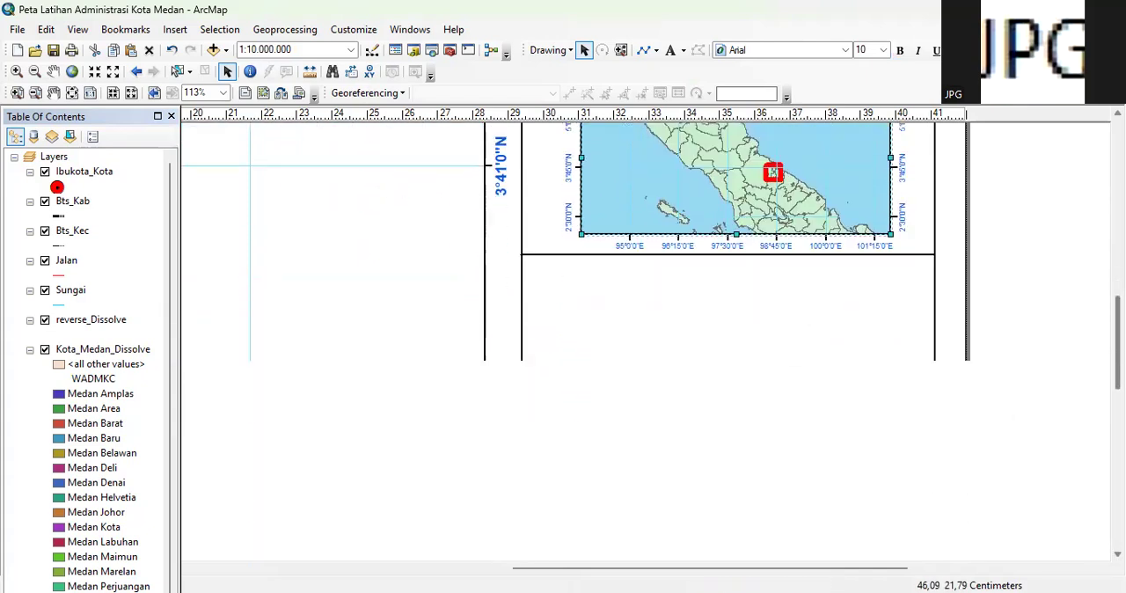
scroll(563, 262, down, 2)
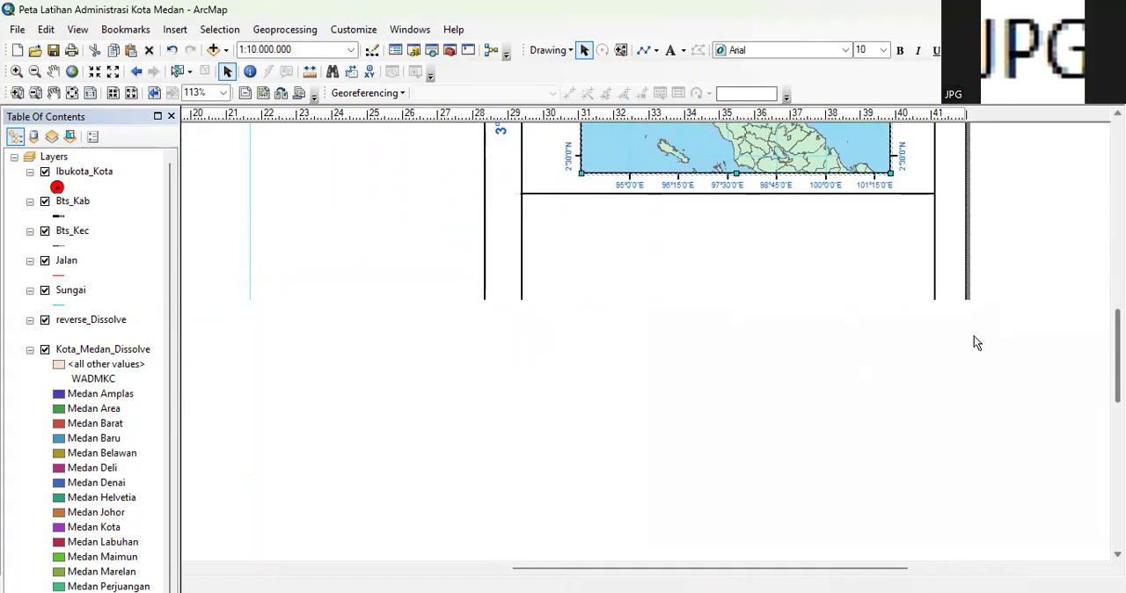
drag(834, 574, 1008, 569)
scroll(1094, 440, up, 7)
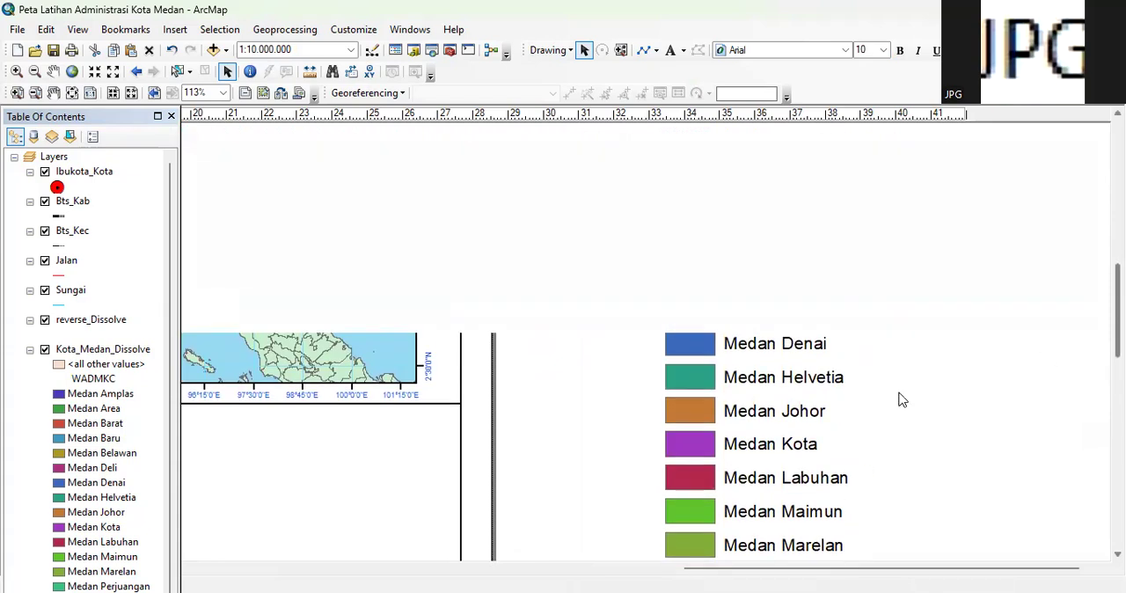
scroll(898, 397, up, 3)
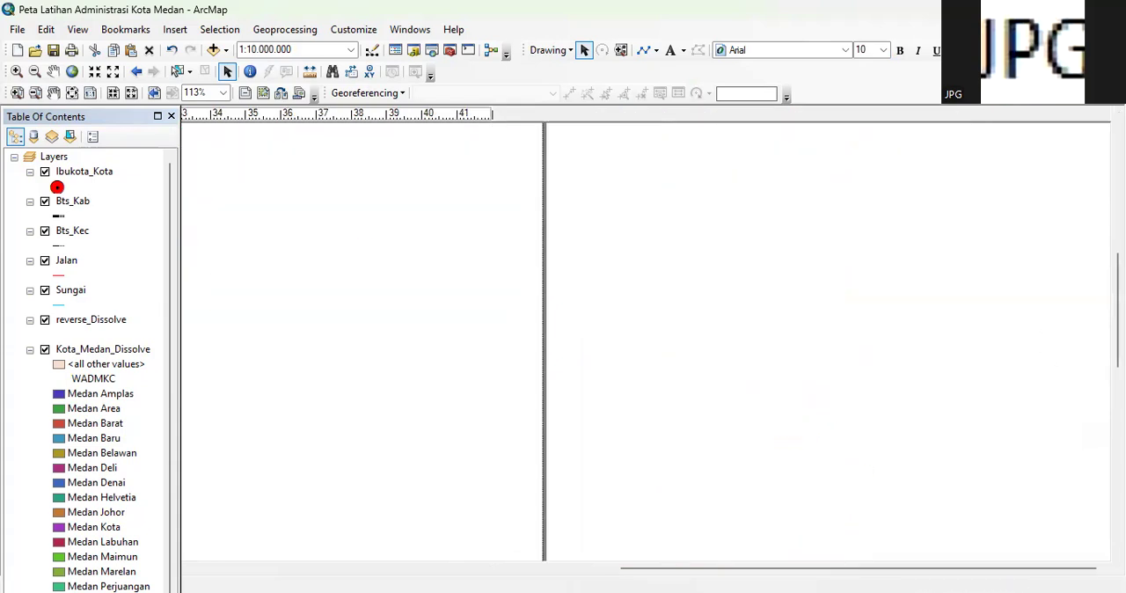
drag(1118, 310, 1117, 238)
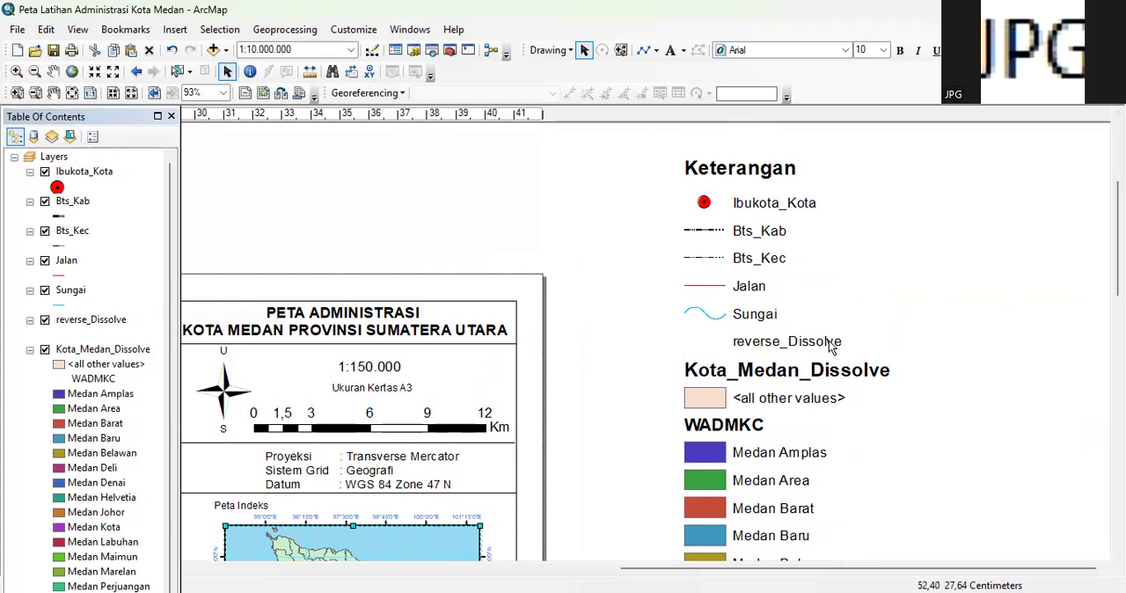
scroll(789, 362, down, 1)
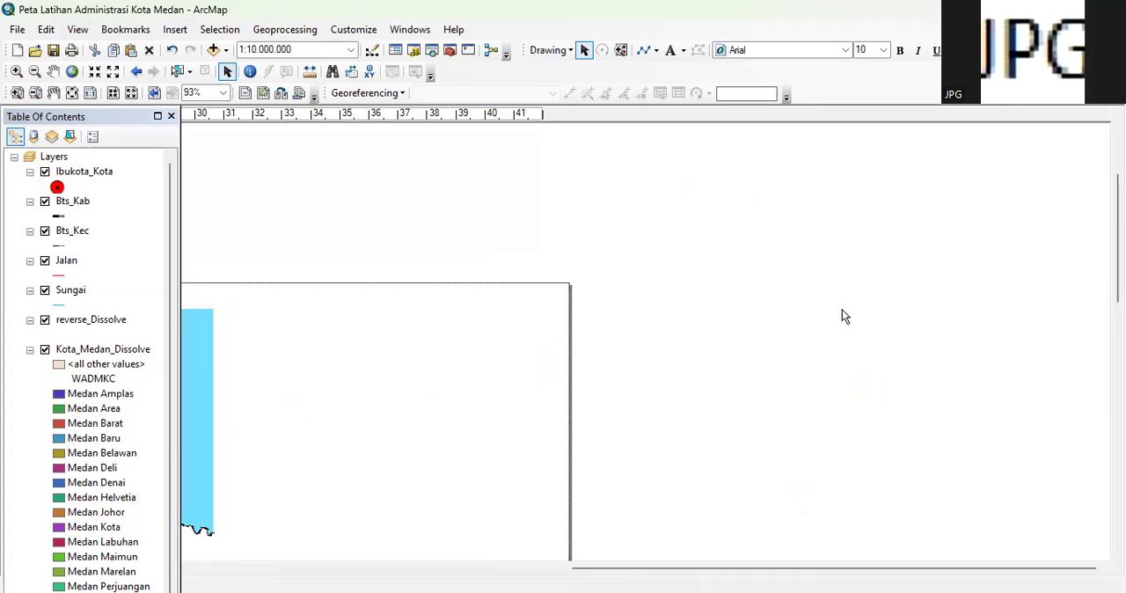
scroll(933, 404, down, 1)
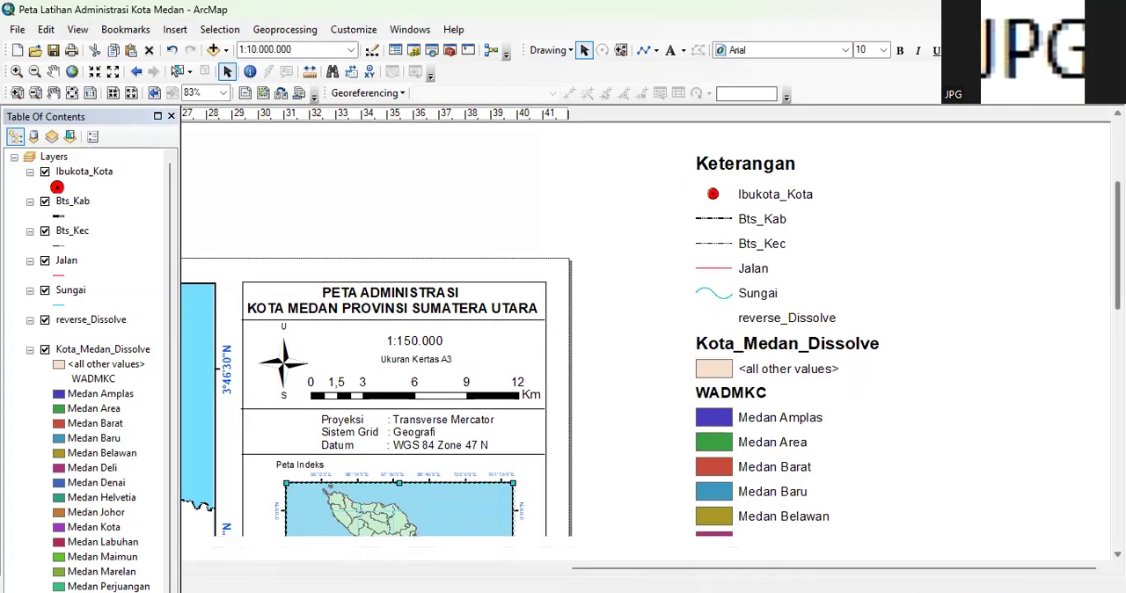
scroll(983, 440, down, 1)
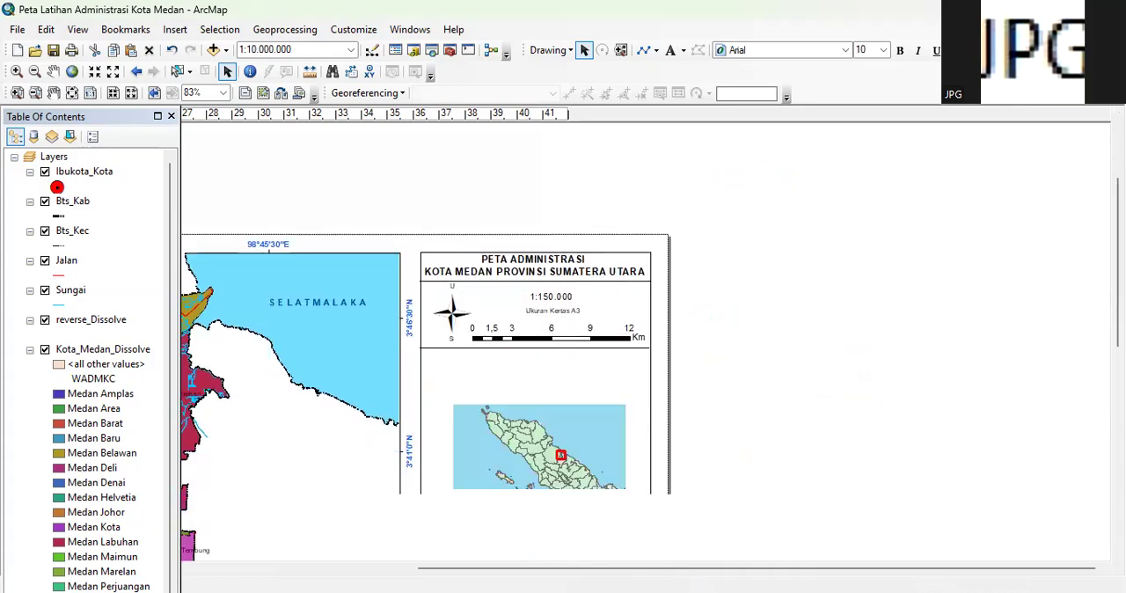
Convert the Keterangan legend outside the page to graphics
scroll(983, 352, down, 2)
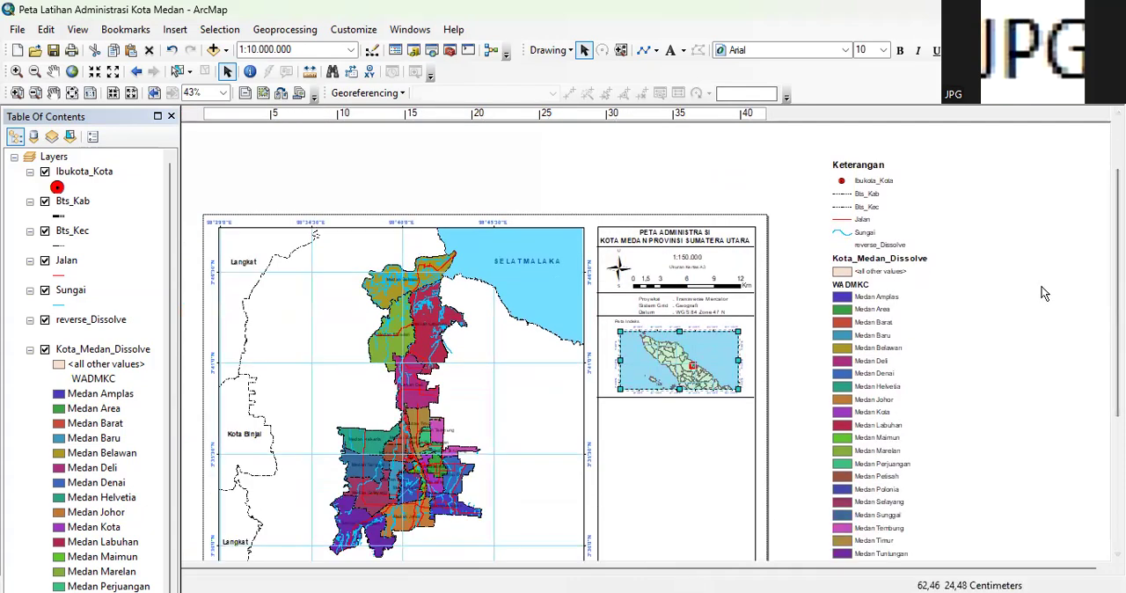
drag(1118, 264, 1118, 278)
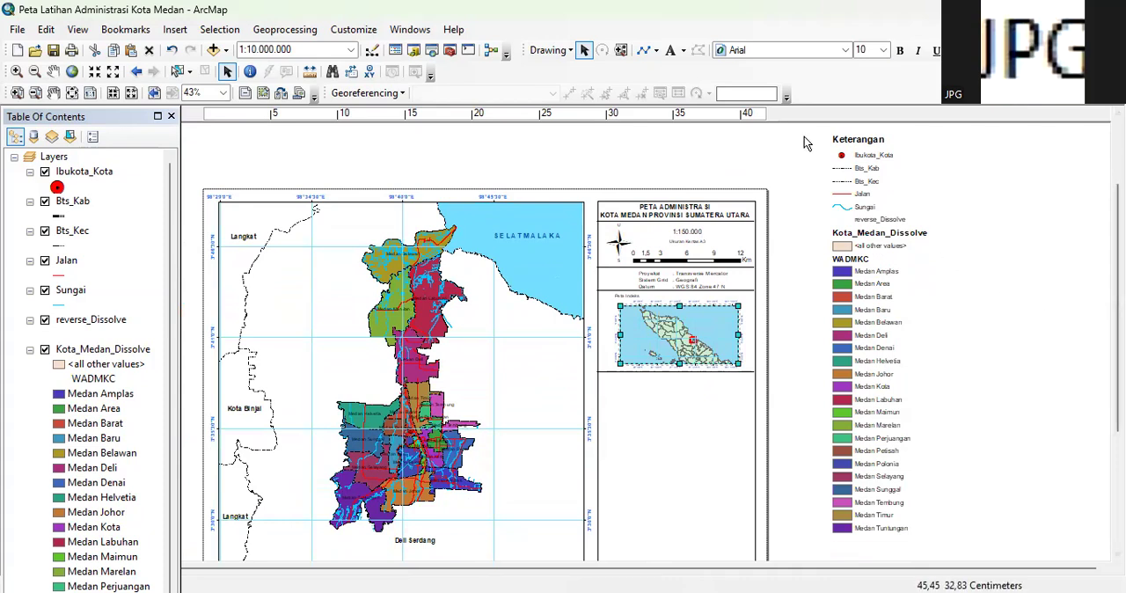
drag(785, 126, 955, 543)
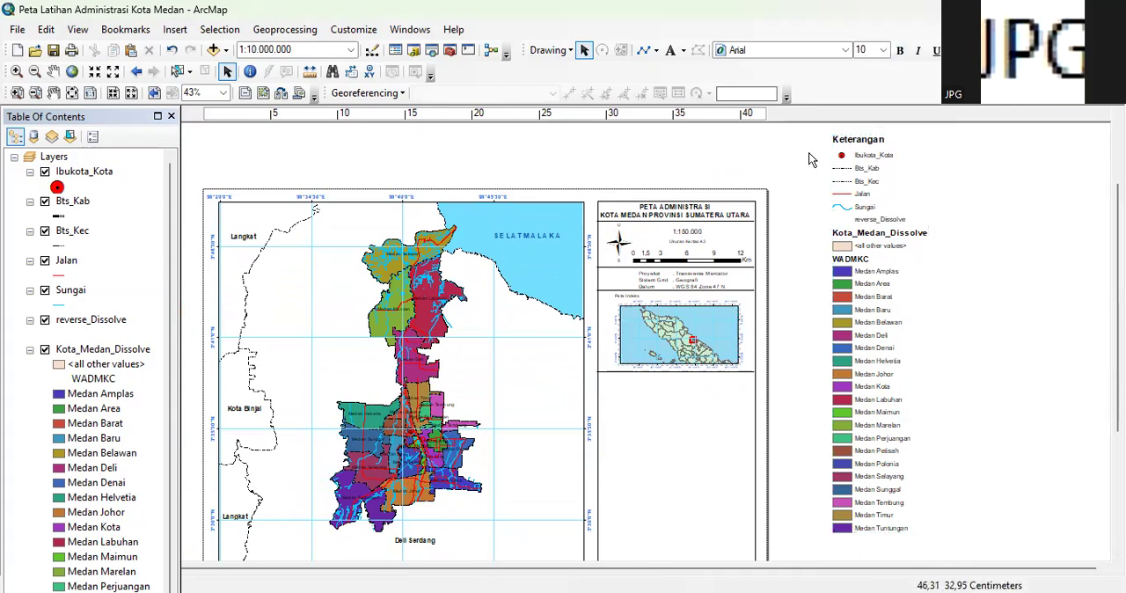
drag(788, 126, 970, 548)
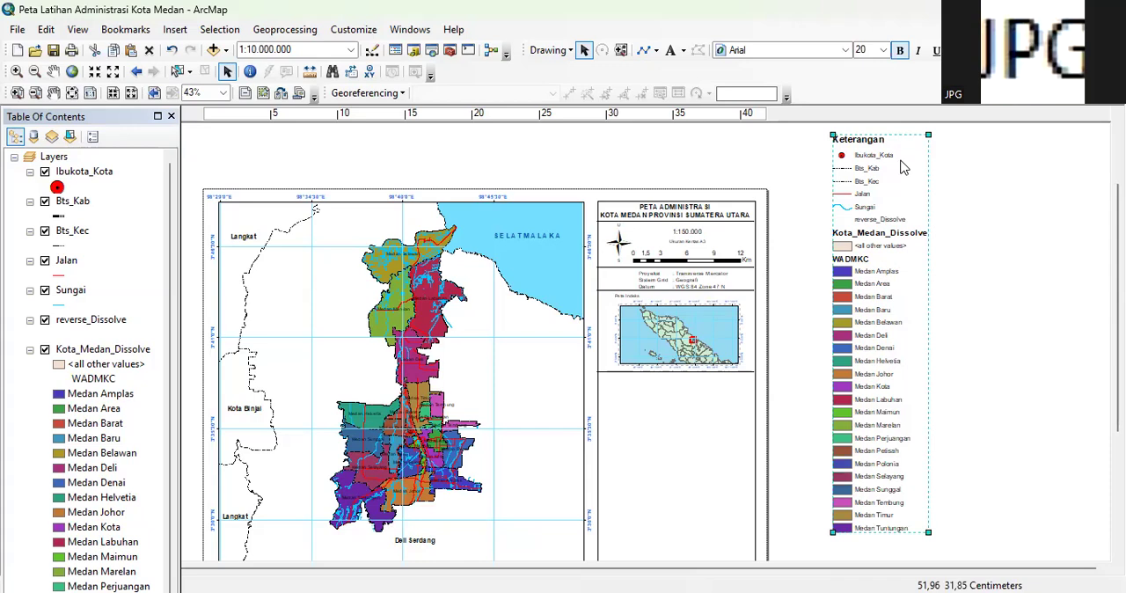
right_click(902, 167)
click(1002, 267)
Ungroup the converted Keterangan legend into its separate entries and clear the selection
right_click(898, 174)
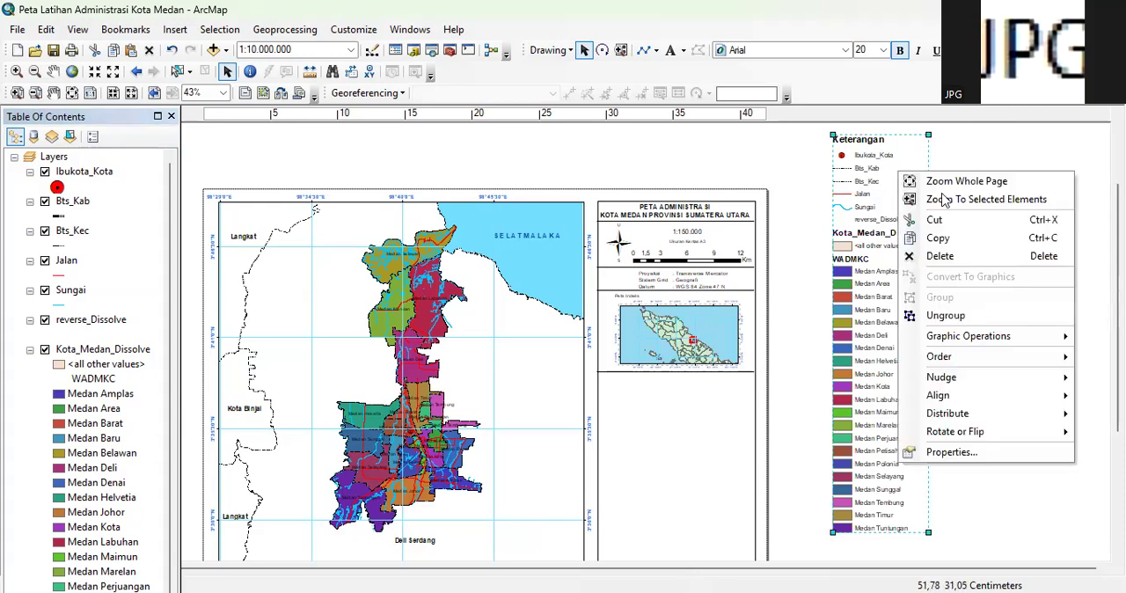
click(960, 319)
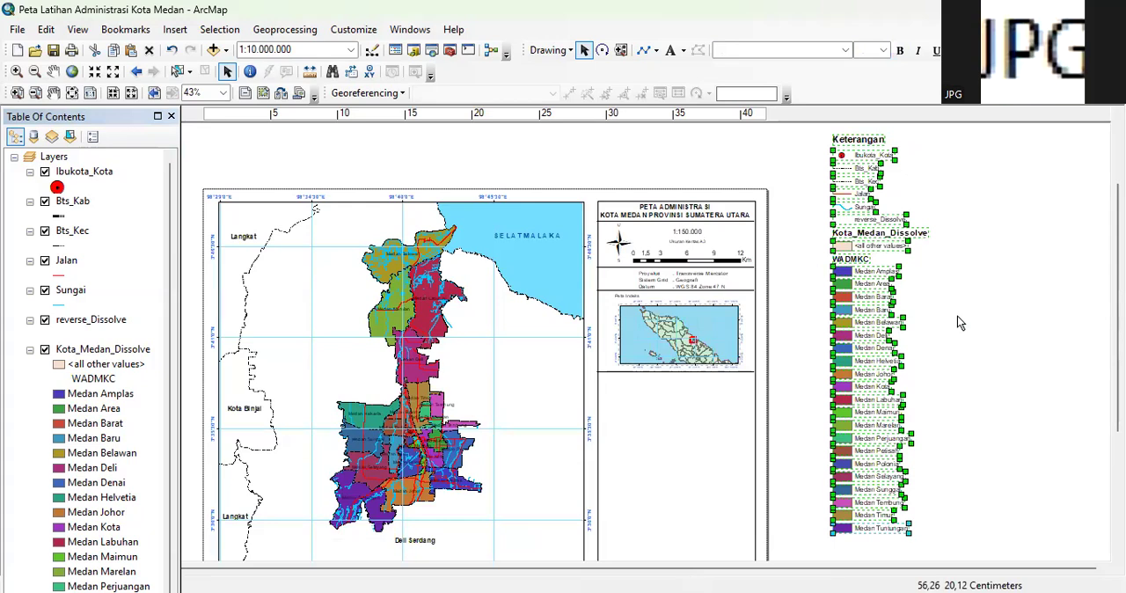
drag(1117, 220, 1118, 212)
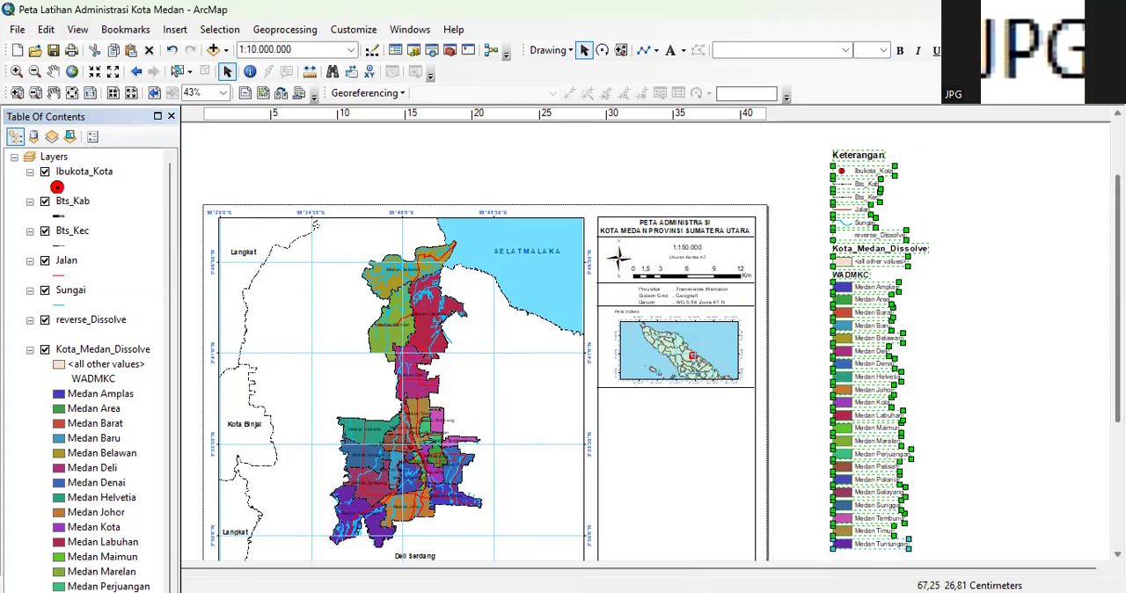
click(974, 203)
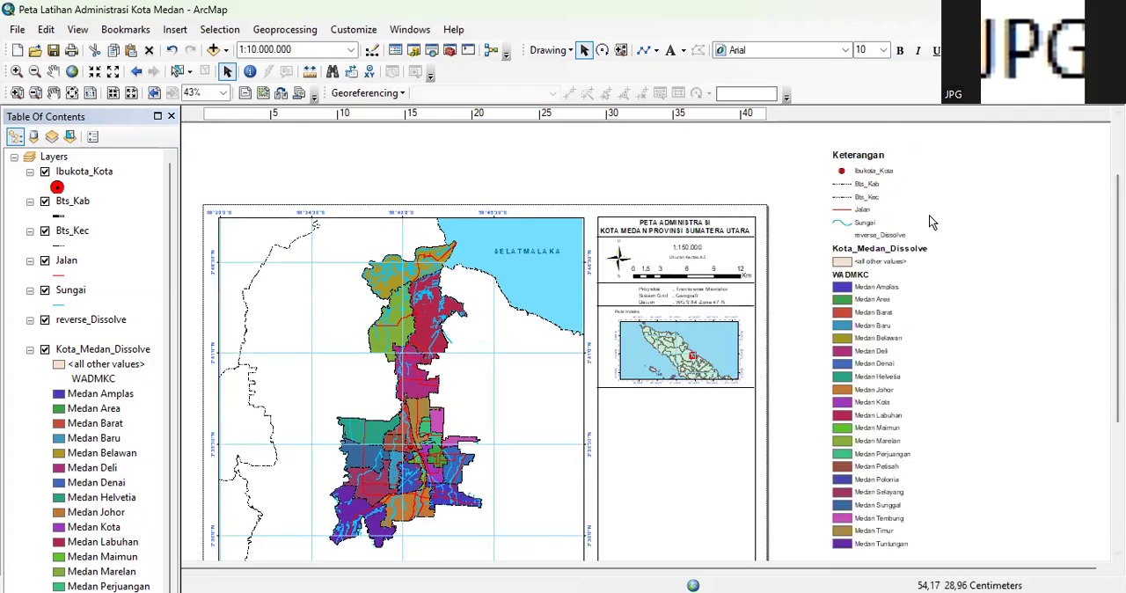
Ungroup the Ibukota_Kota legend entry so its symbol and label are separate elements
scroll(931, 222, down, 2)
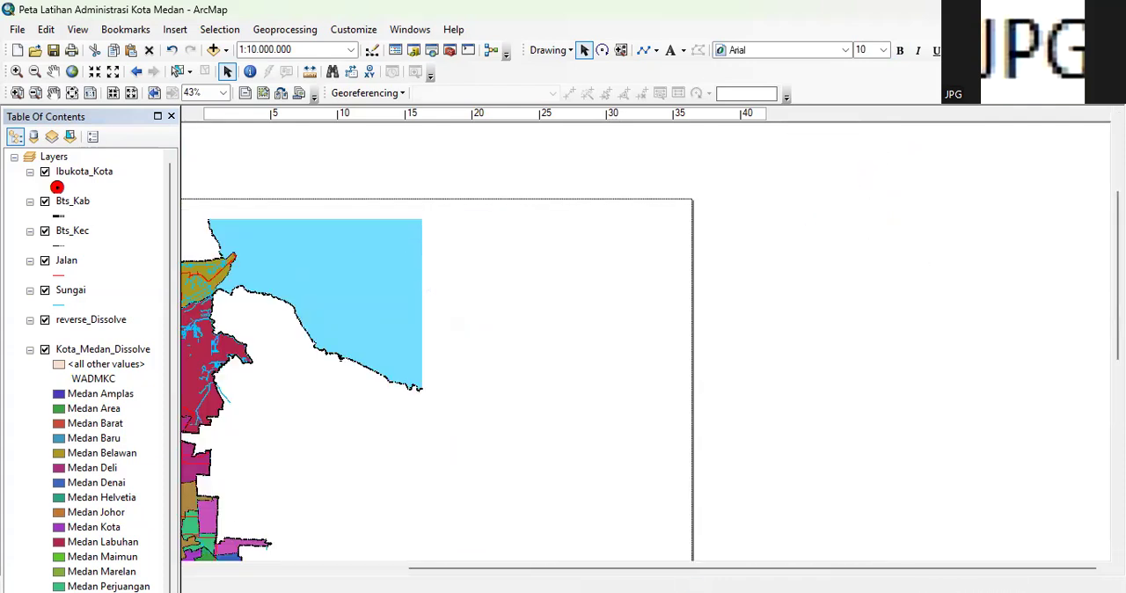
drag(1117, 230, 1118, 215)
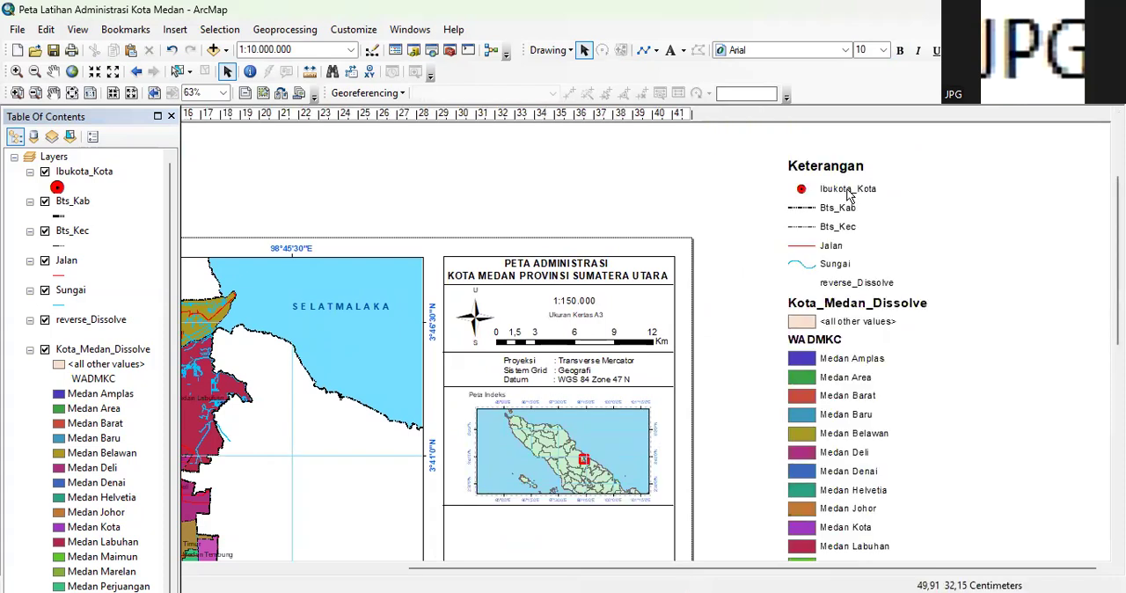
click(848, 191)
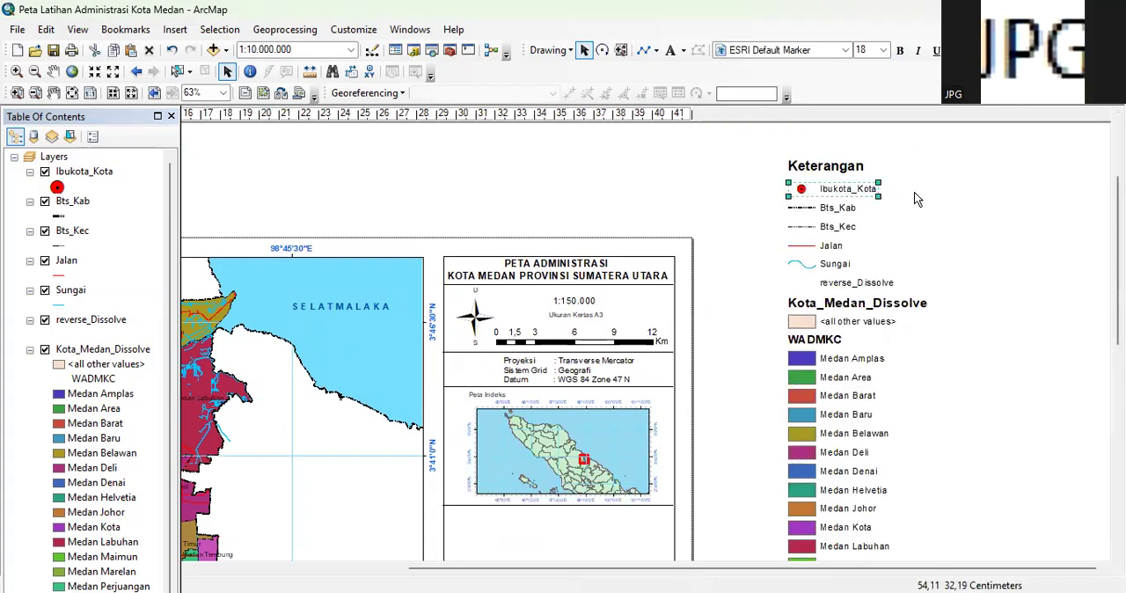
double_click(821, 190)
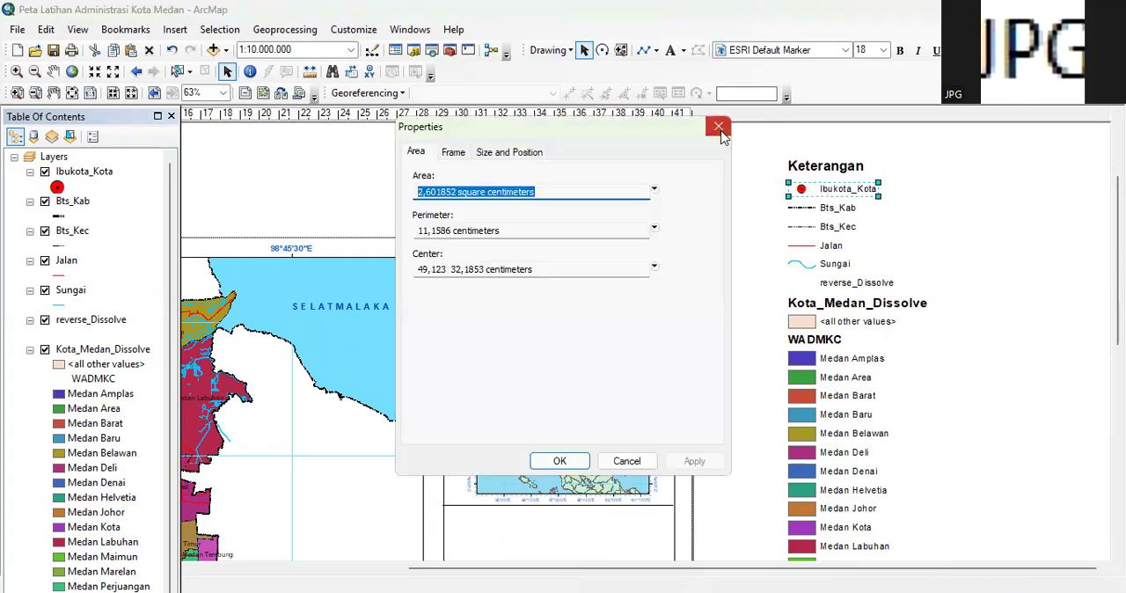
click(720, 129)
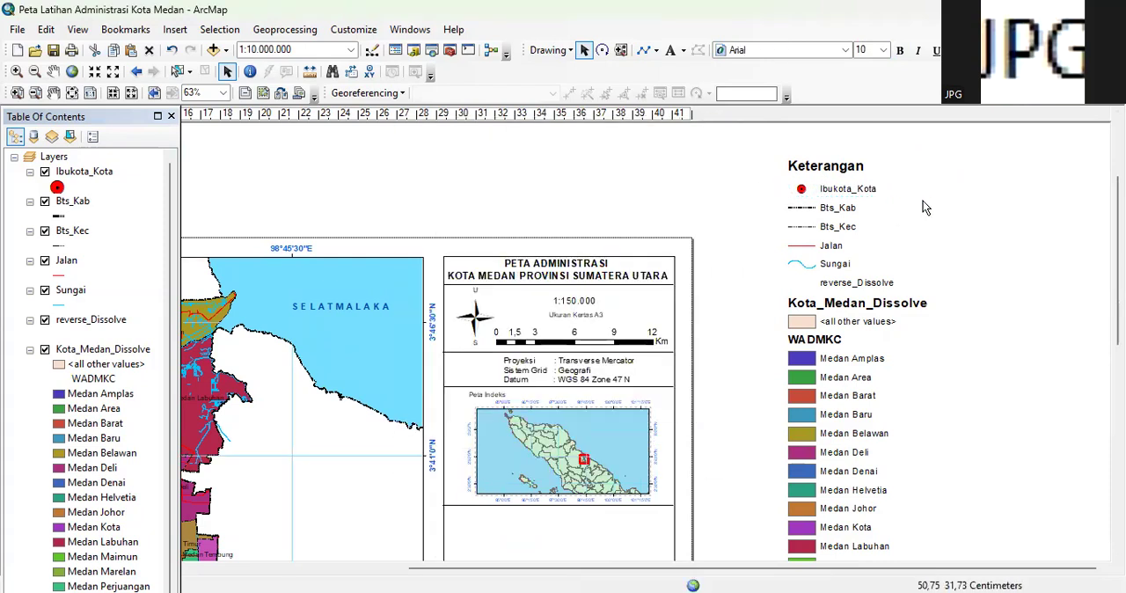
click(853, 187)
right_click(854, 187)
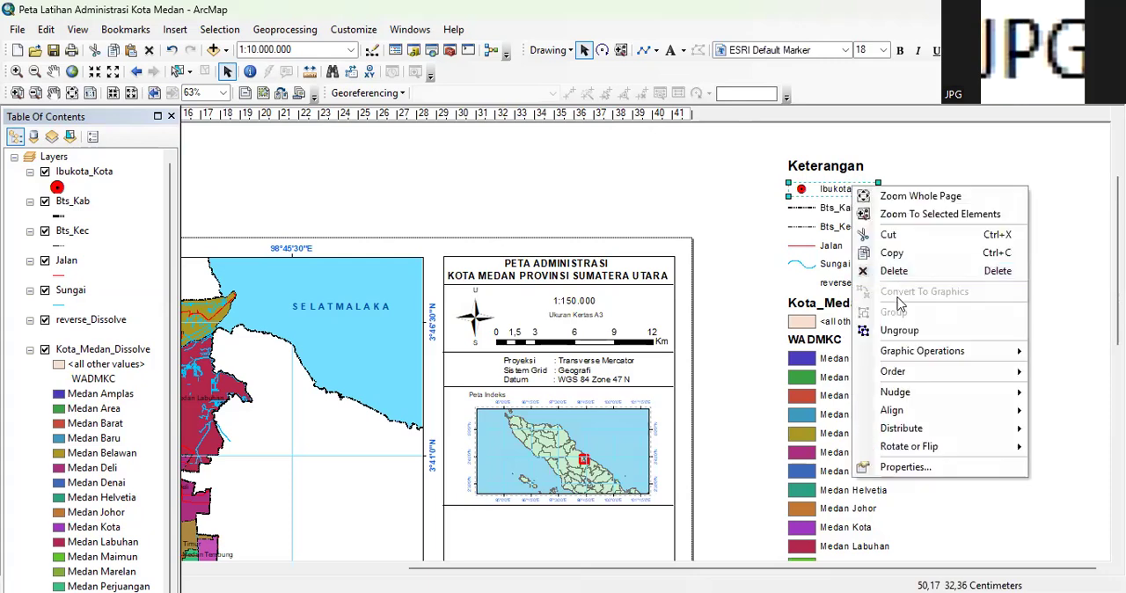
click(900, 330)
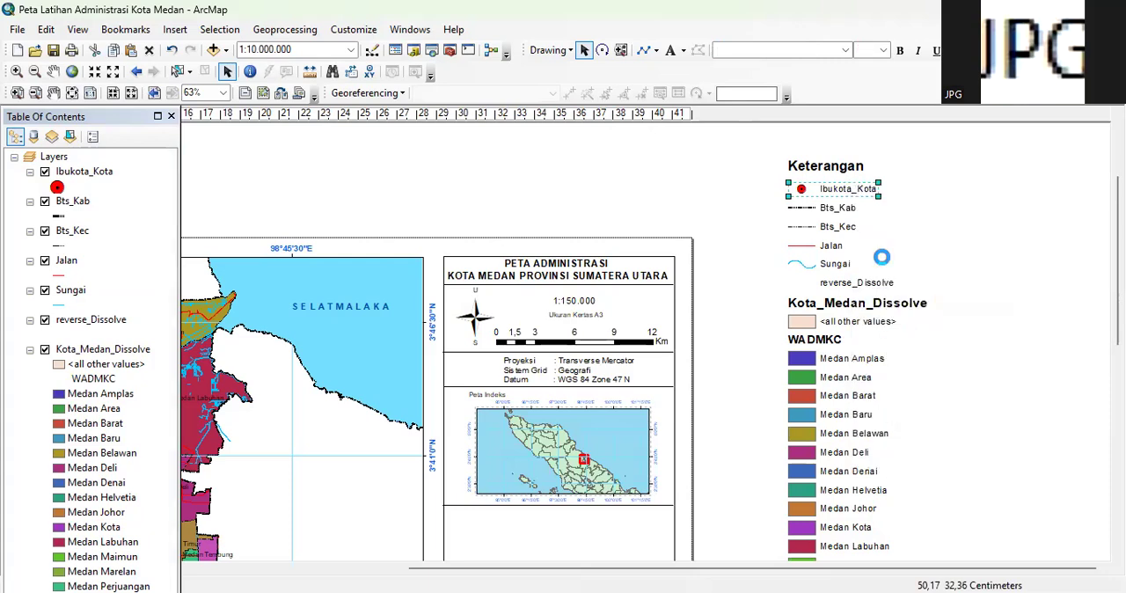
click(801, 189)
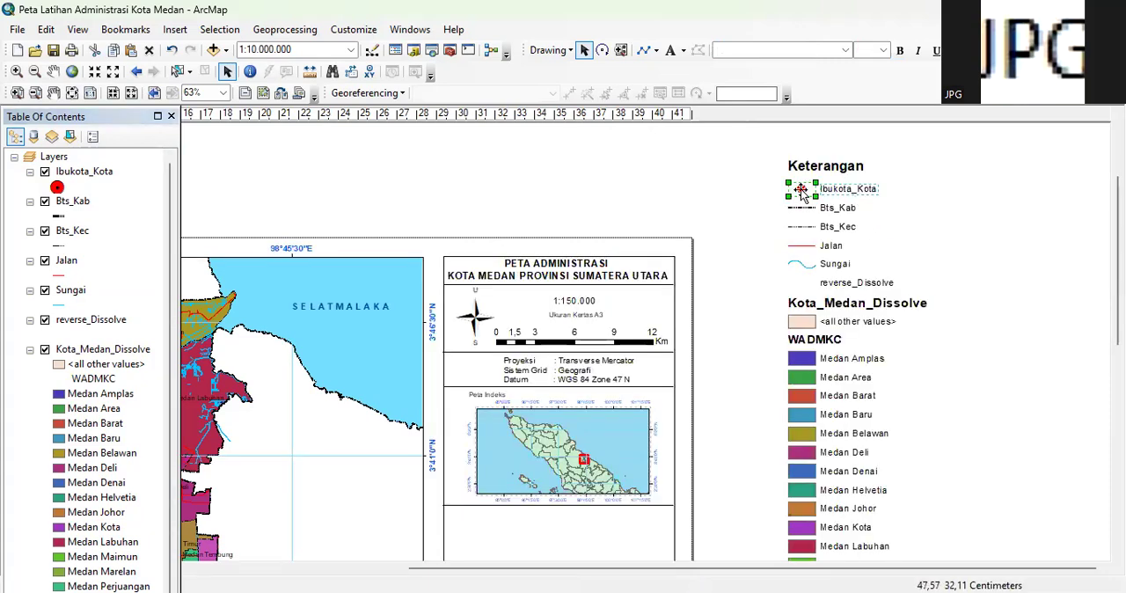
click(849, 190)
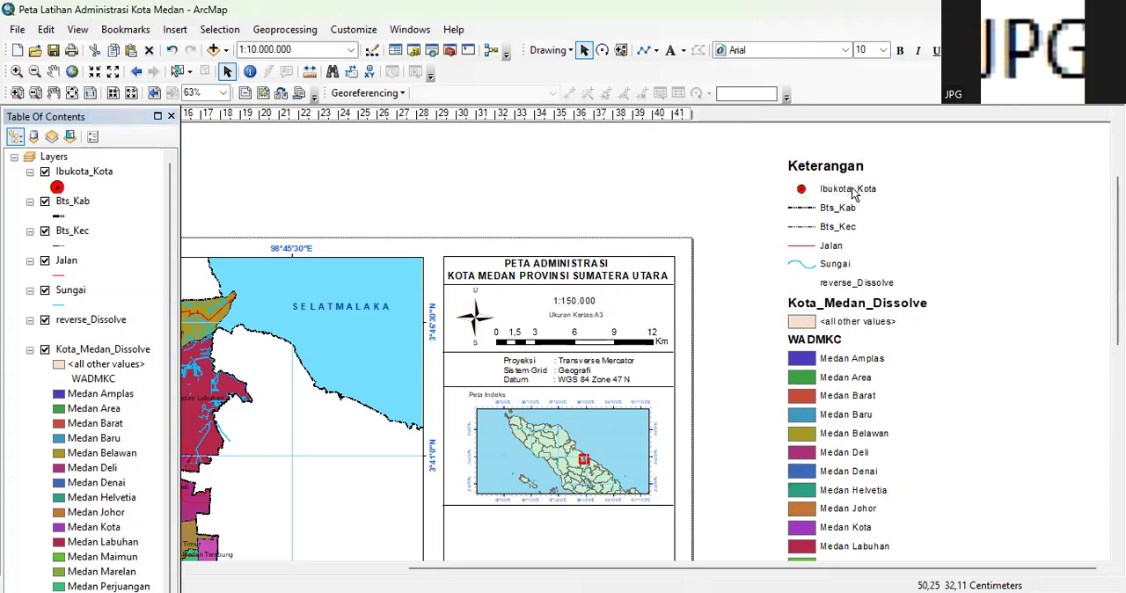
Change the Ibukota_Kota legend label to "Ibukota Kota"
double_click(849, 189)
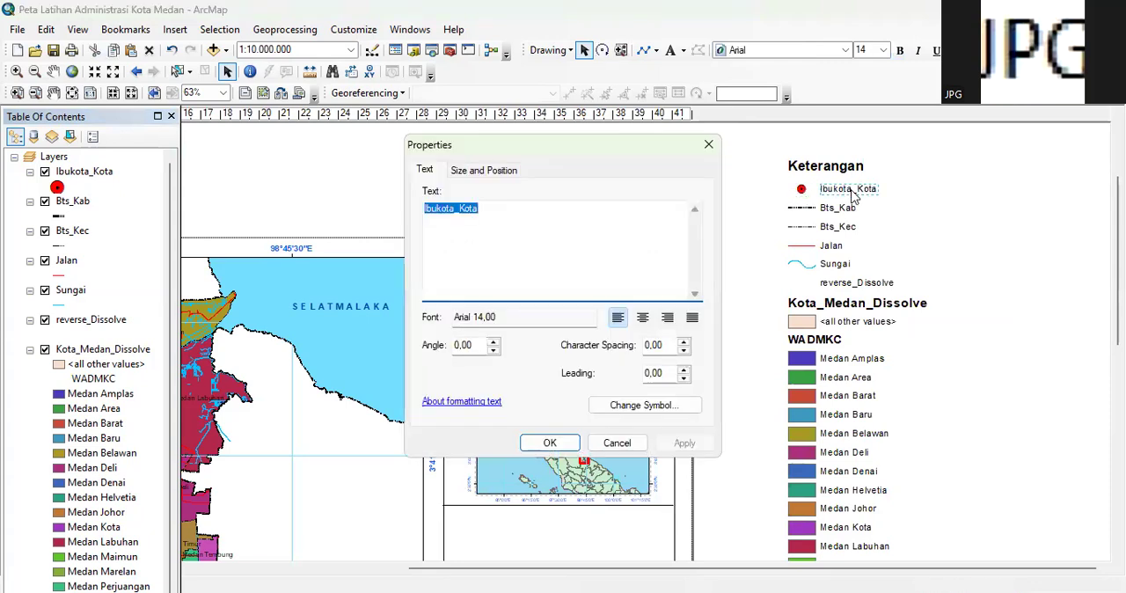
click(506, 208)
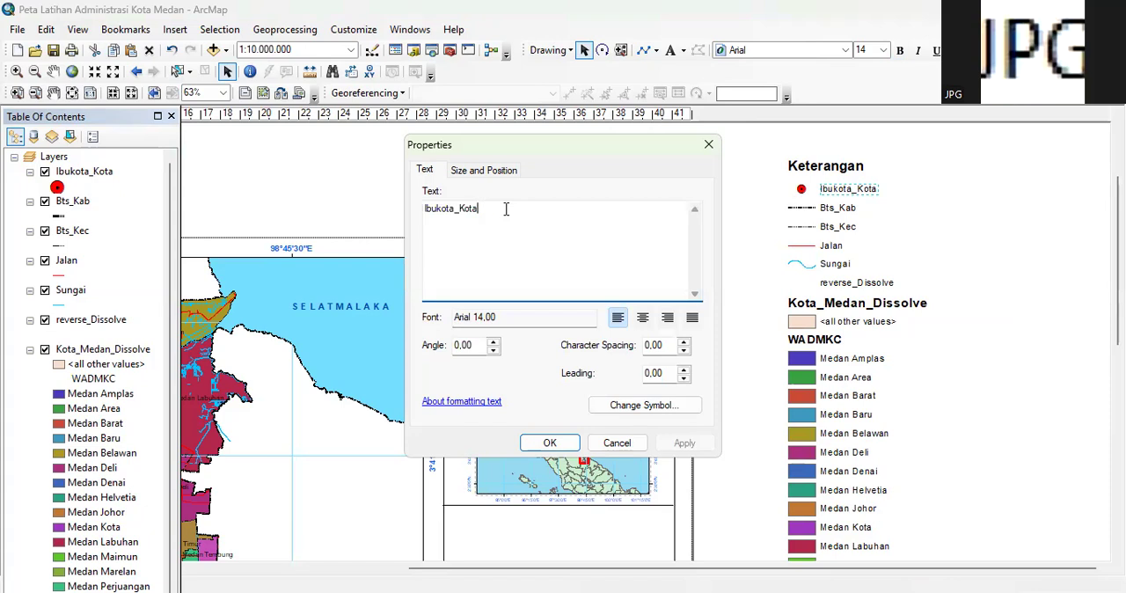
key(BackSpace)
click(541, 444)
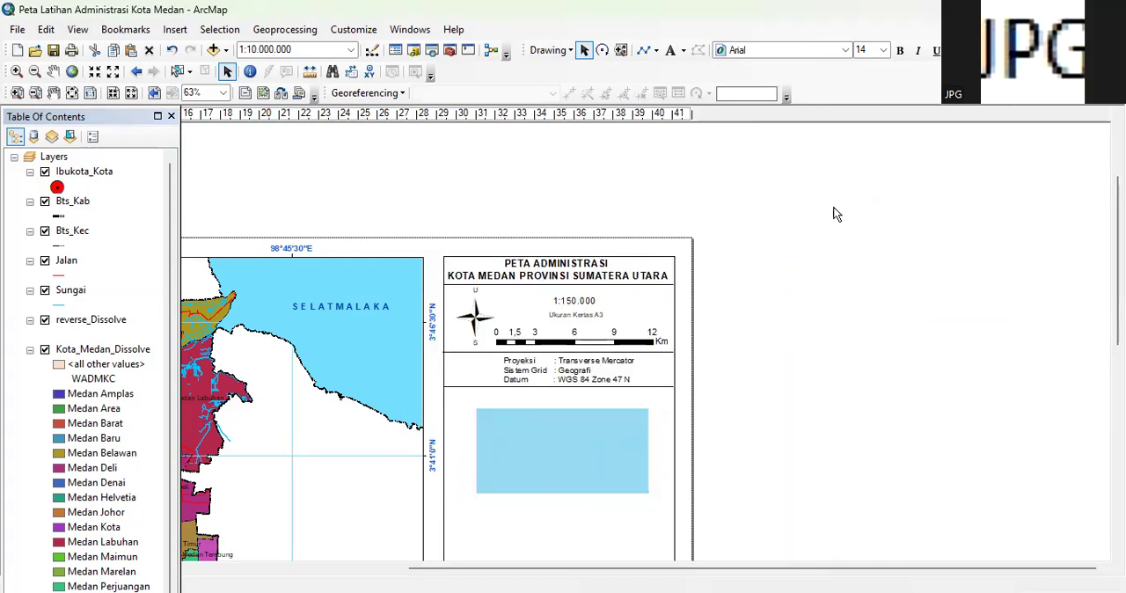
Ungroup the Bts_Kab and Bts_Kec legend entries into separate line symbols and labels
click(823, 210)
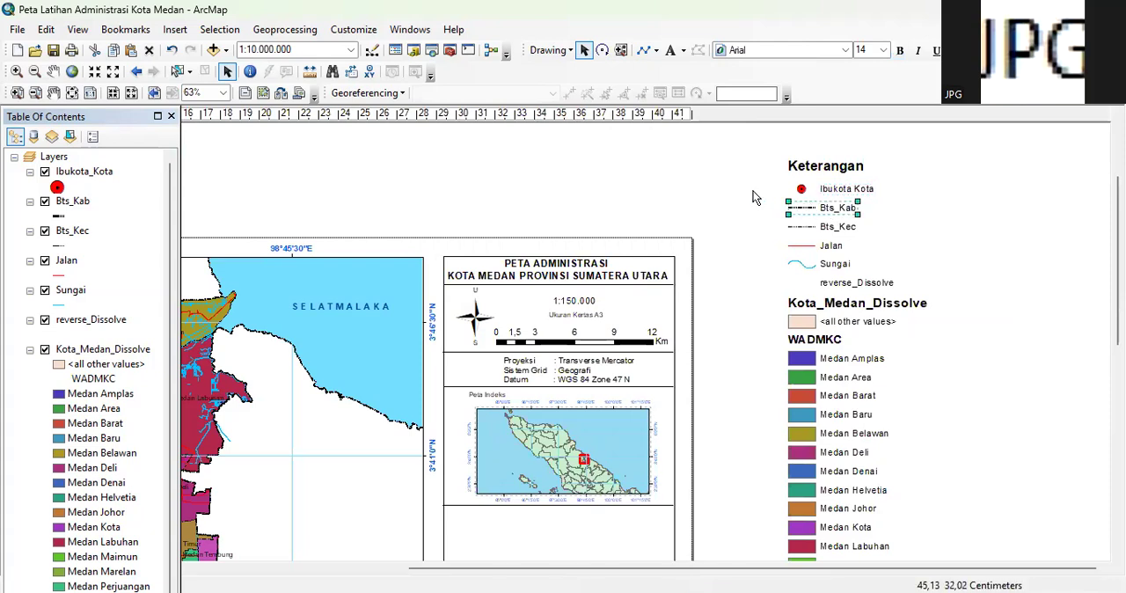
click(854, 215)
drag(854, 210, 882, 240)
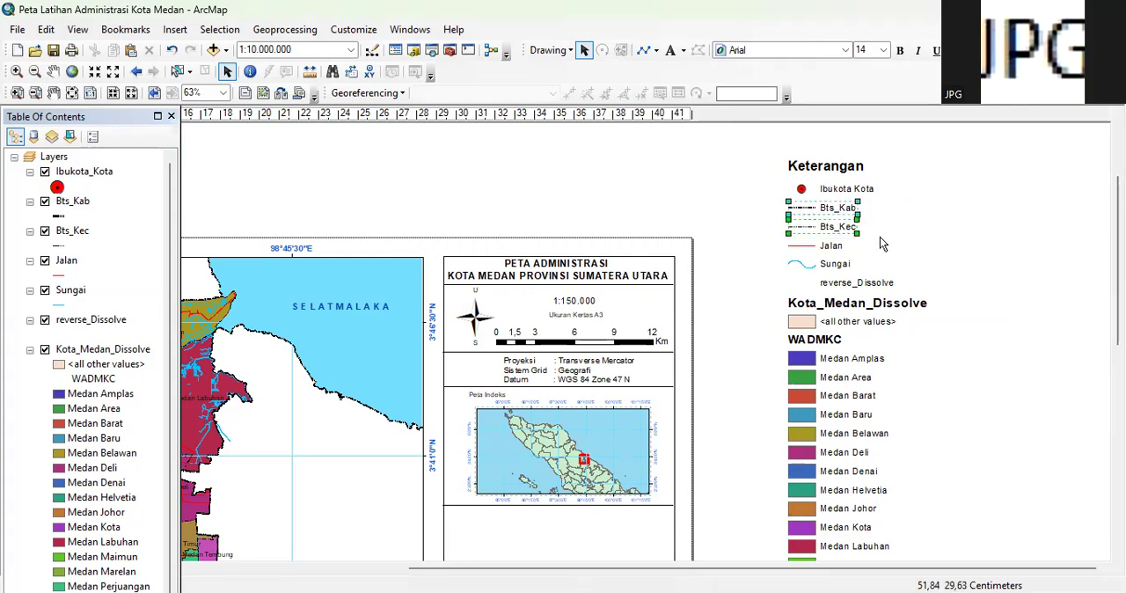
right_click(839, 207)
click(906, 349)
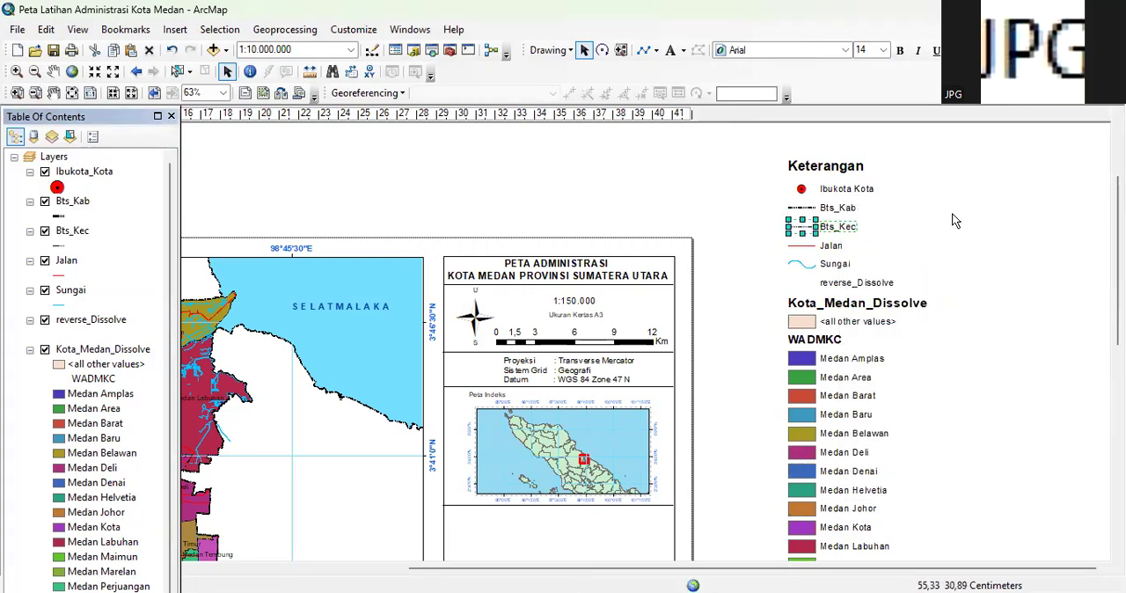
click(768, 244)
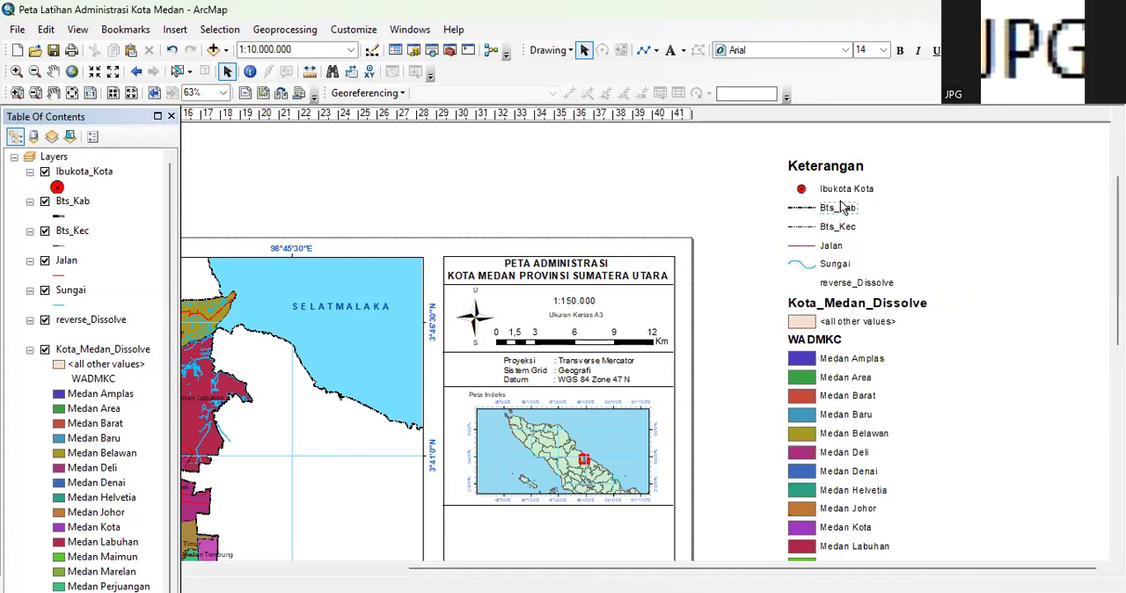
Change the Bts_Kab legend label to "Batas Kabupaten/Kota"
click(836, 208)
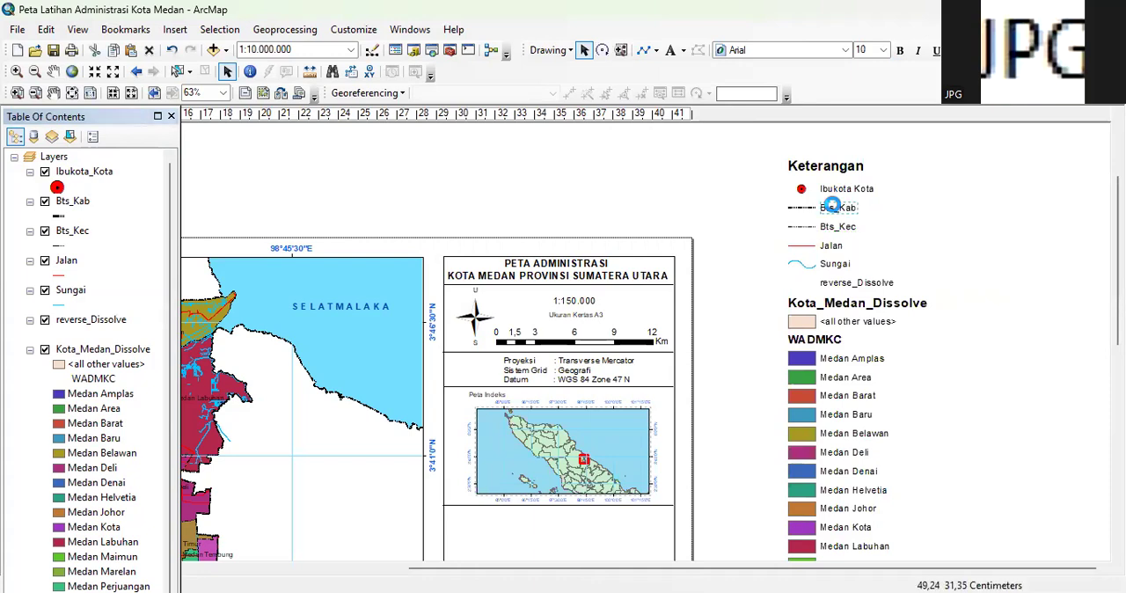
double_click(837, 207)
click(469, 209)
key(BackSpace)
key(BackSpace)
key(BackSpace)
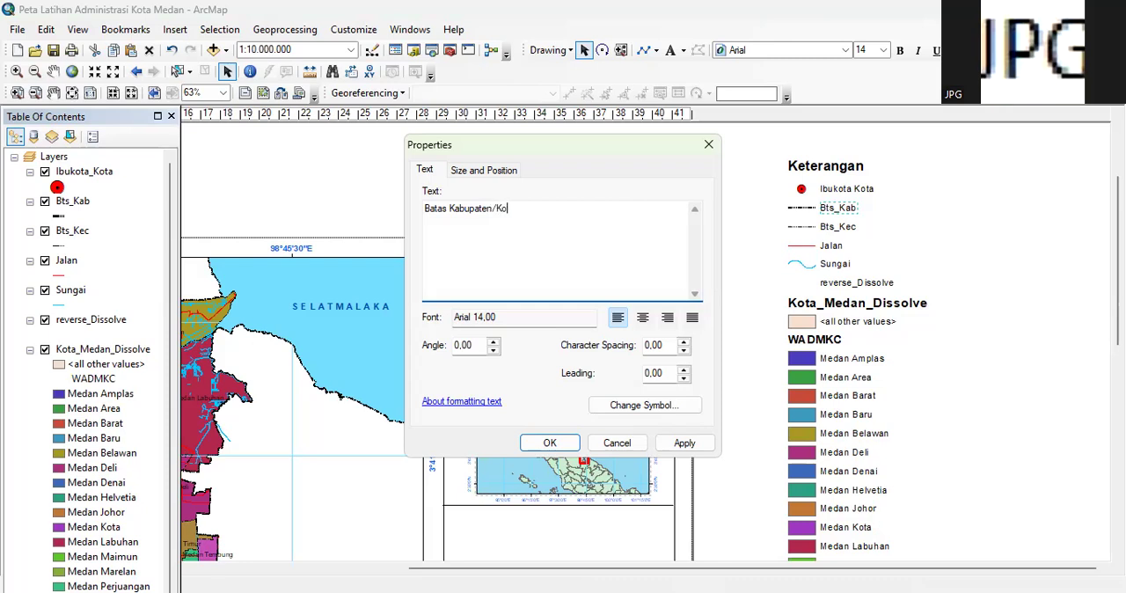
click(557, 446)
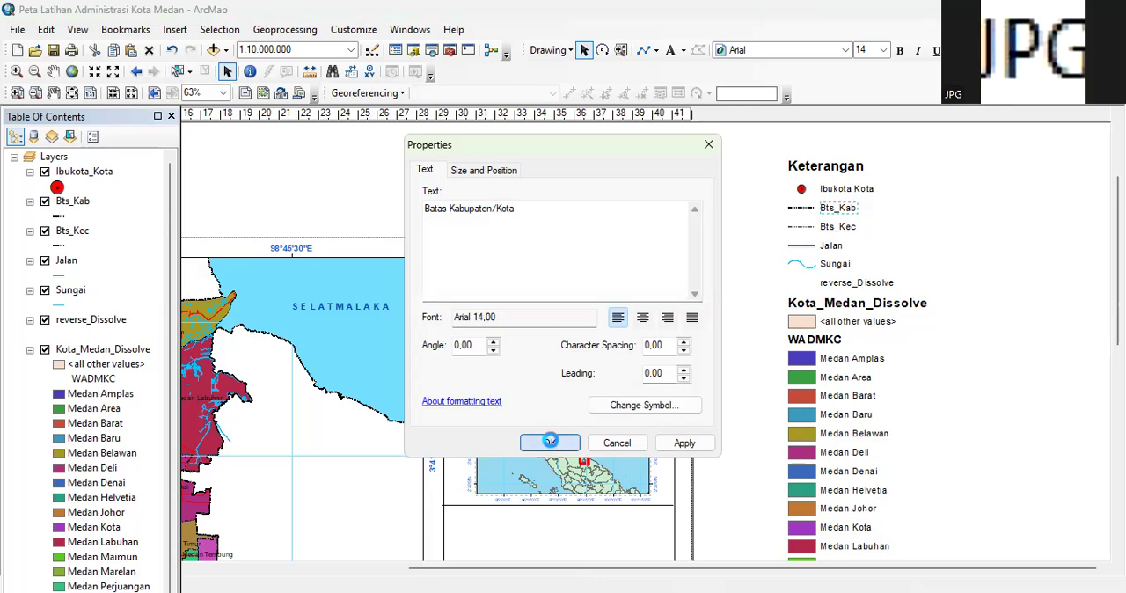
Change the Bts_Kec legend label to "Batas Kecamatan"
double_click(834, 227)
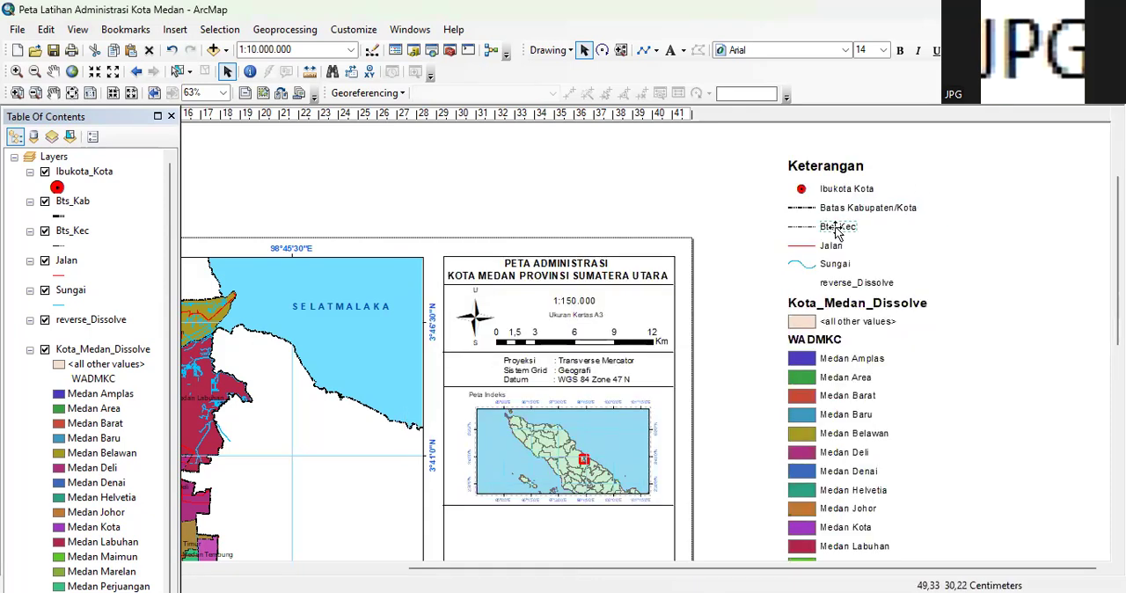
click(481, 208)
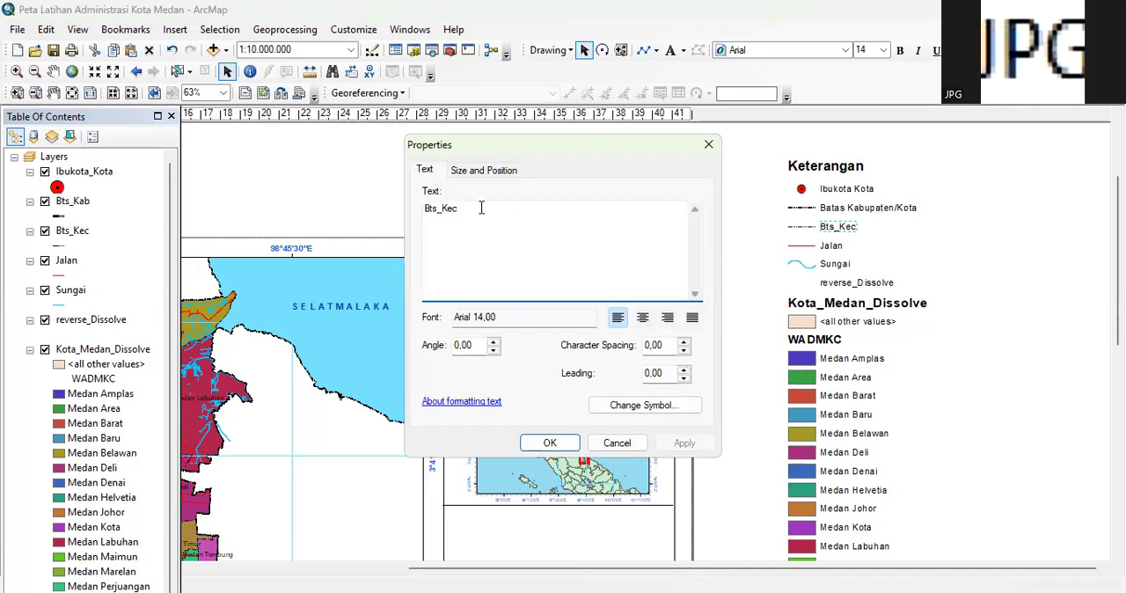
key(BackSpace)
key(BackSpace)
key(BackSpace)
key(BackSpace)
click(549, 443)
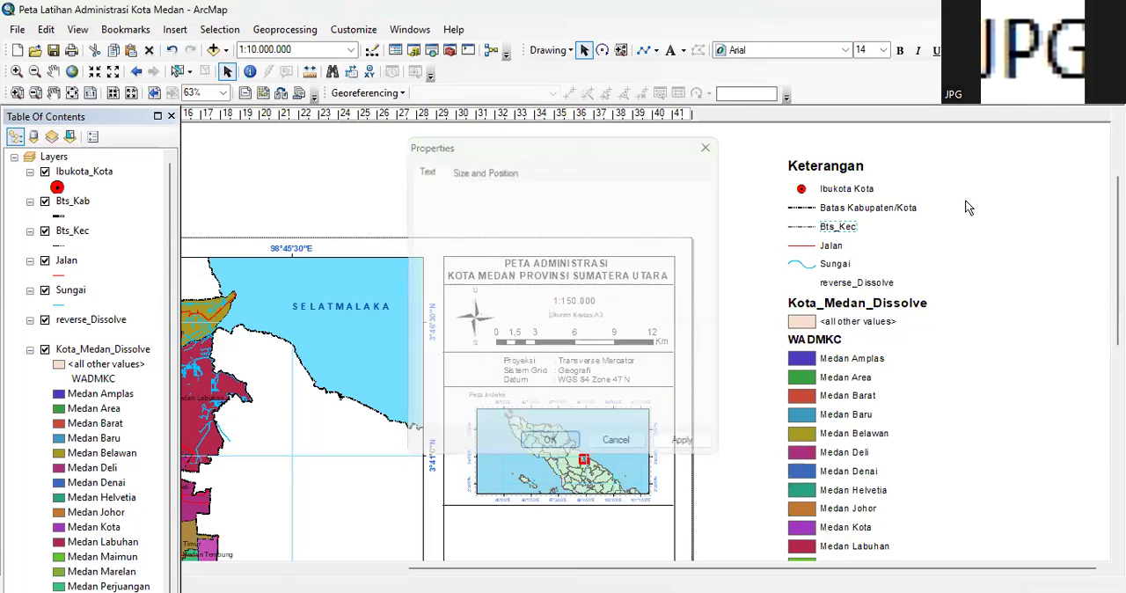
Delete the reverse_Dissolve entry and the Kota_Medan_Dissolve heading from the legend
click(827, 247)
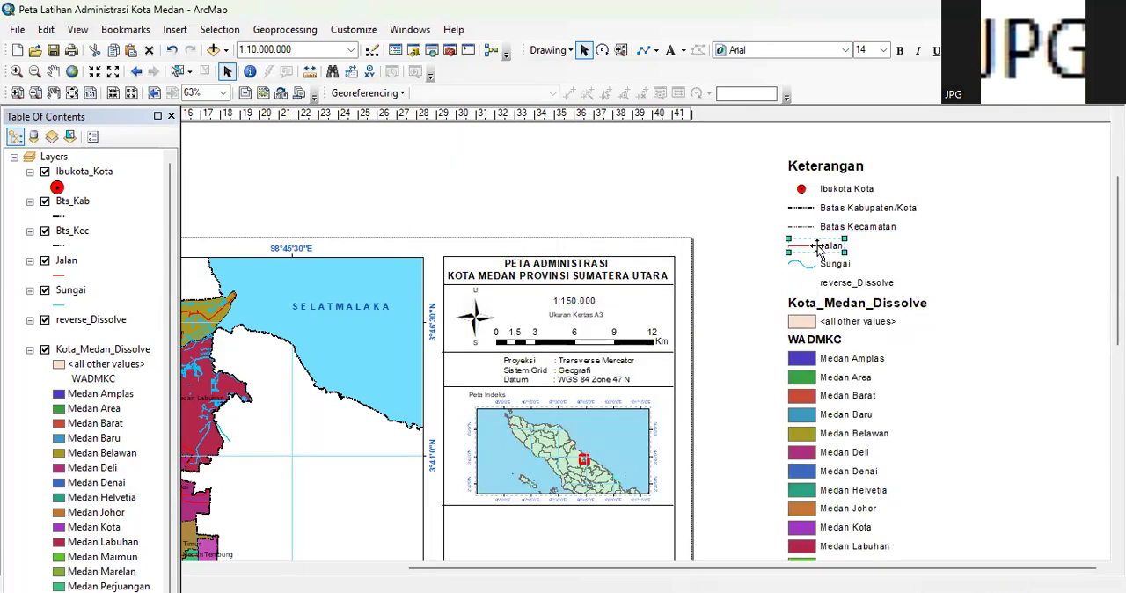
click(835, 266)
click(854, 281)
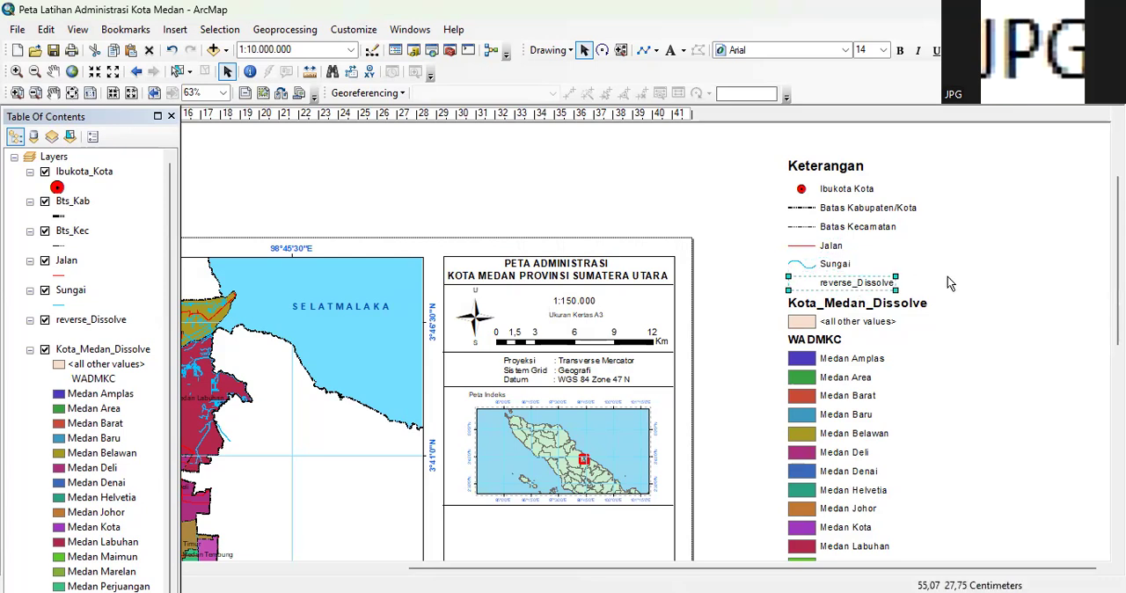
key(Delete)
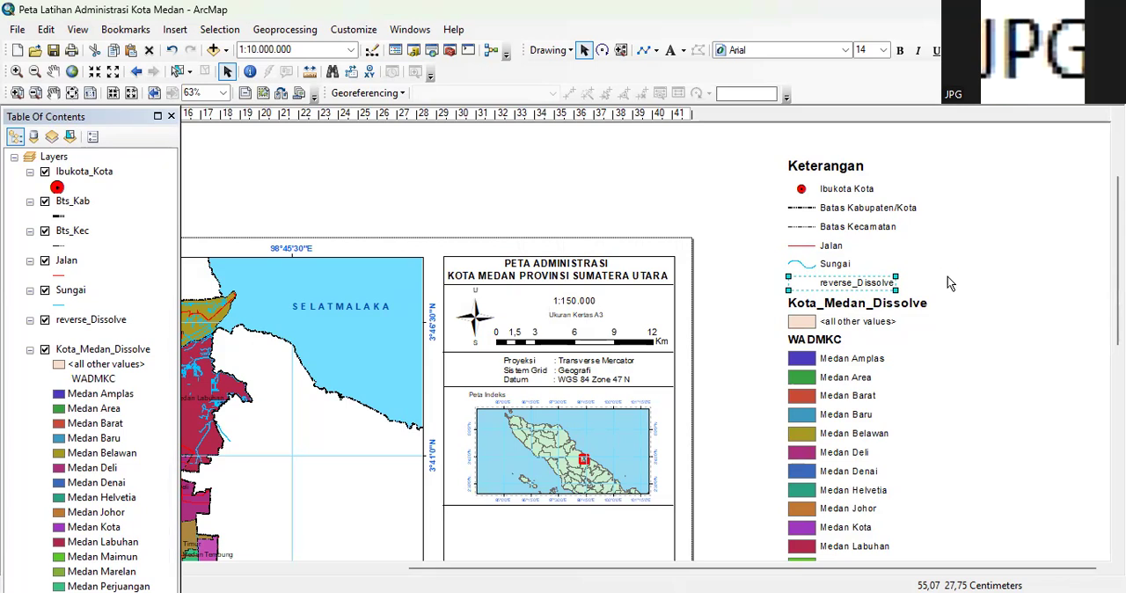
click(880, 307)
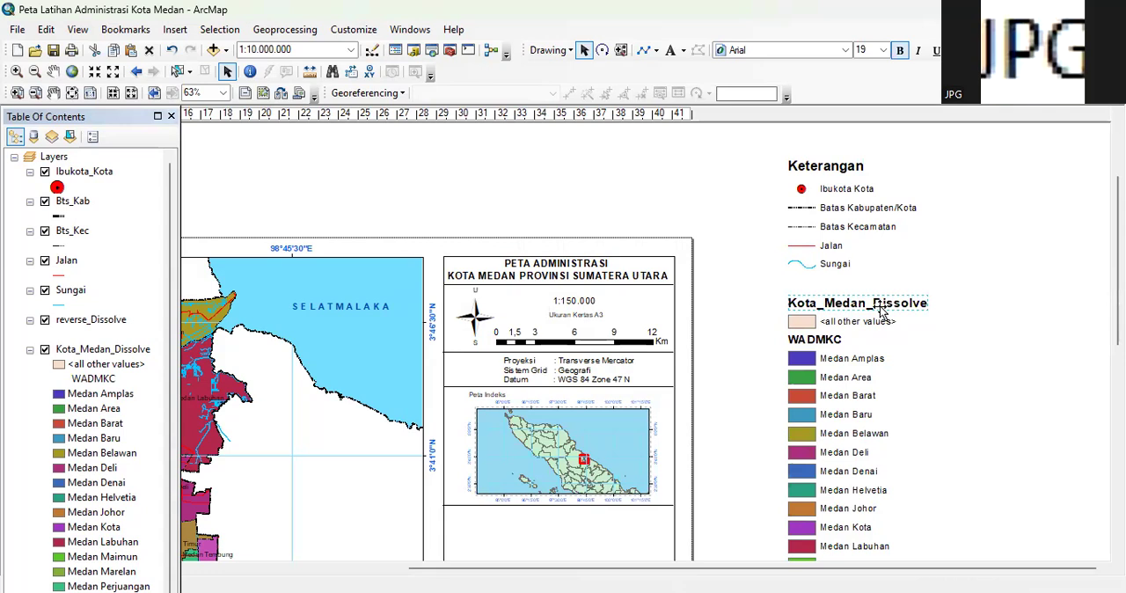
key(Delete)
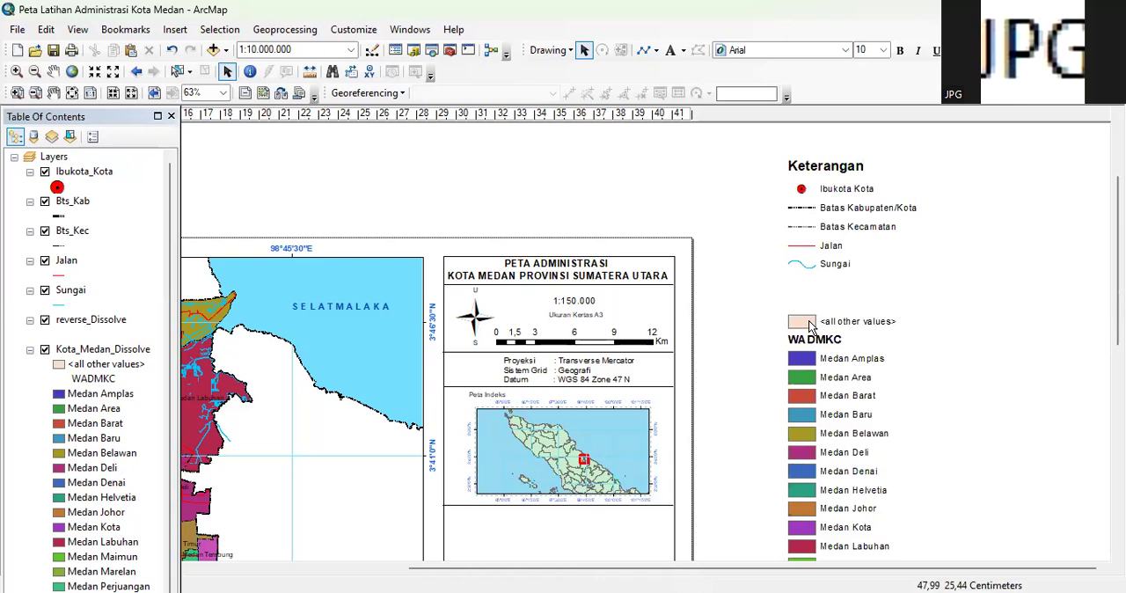
Delete the <all other values> legend entry and change the WADMKC heading to "Kecamatan"
click(810, 324)
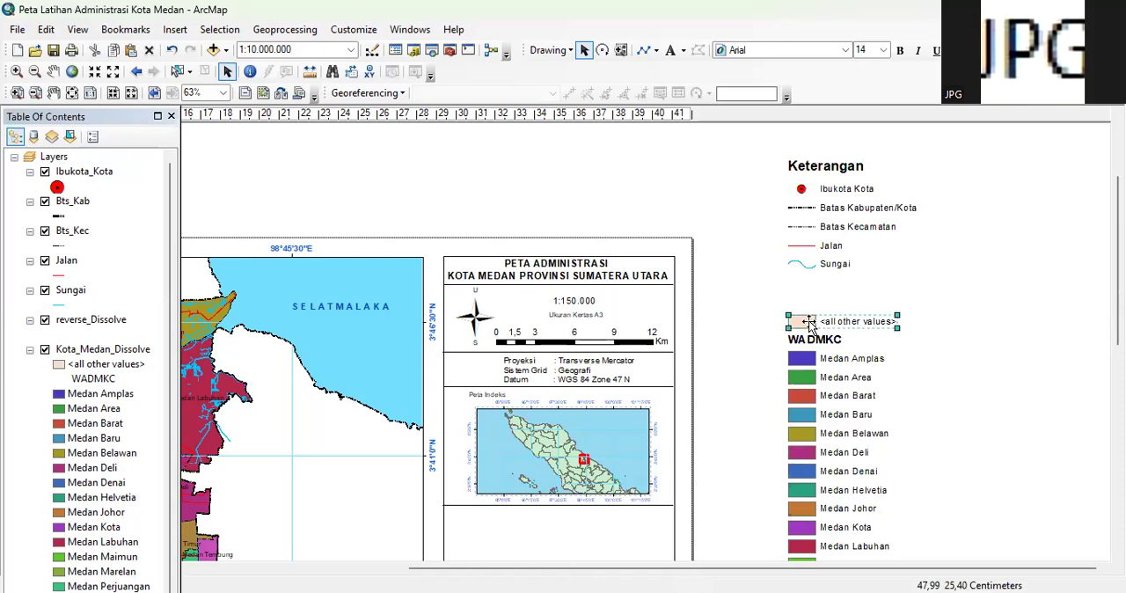
key(Delete)
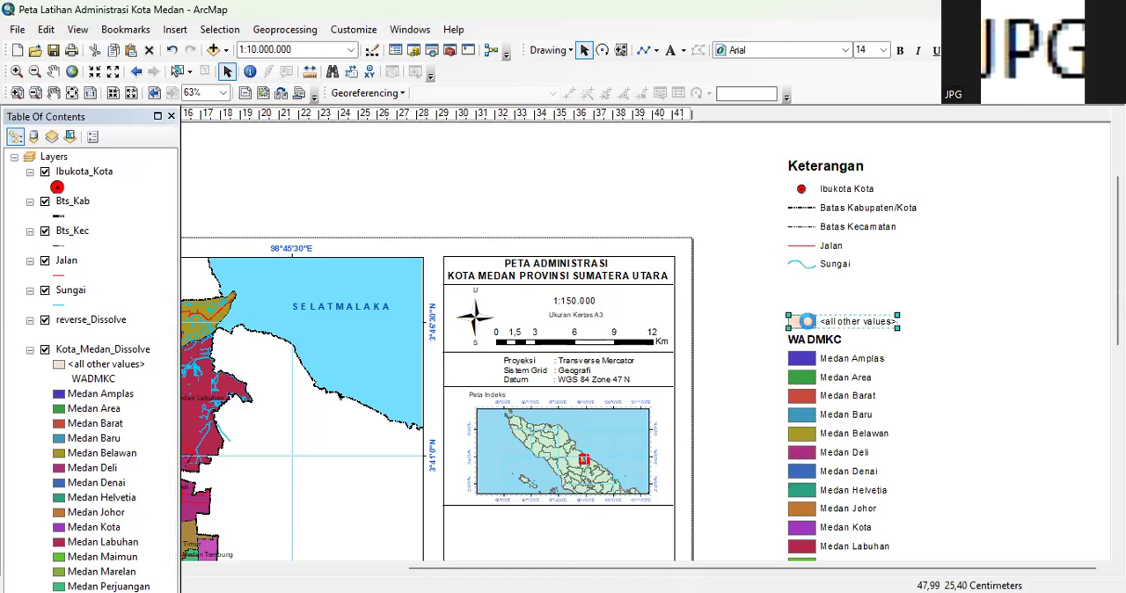
click(832, 345)
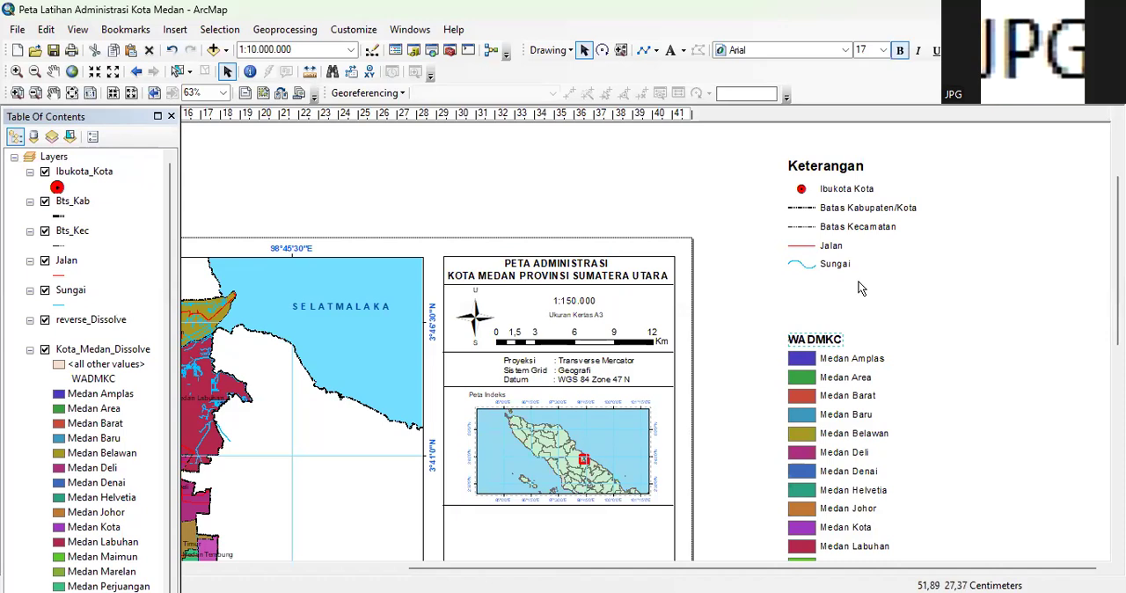
double_click(812, 338)
drag(464, 213, 347, 238)
text(Kecamatan)
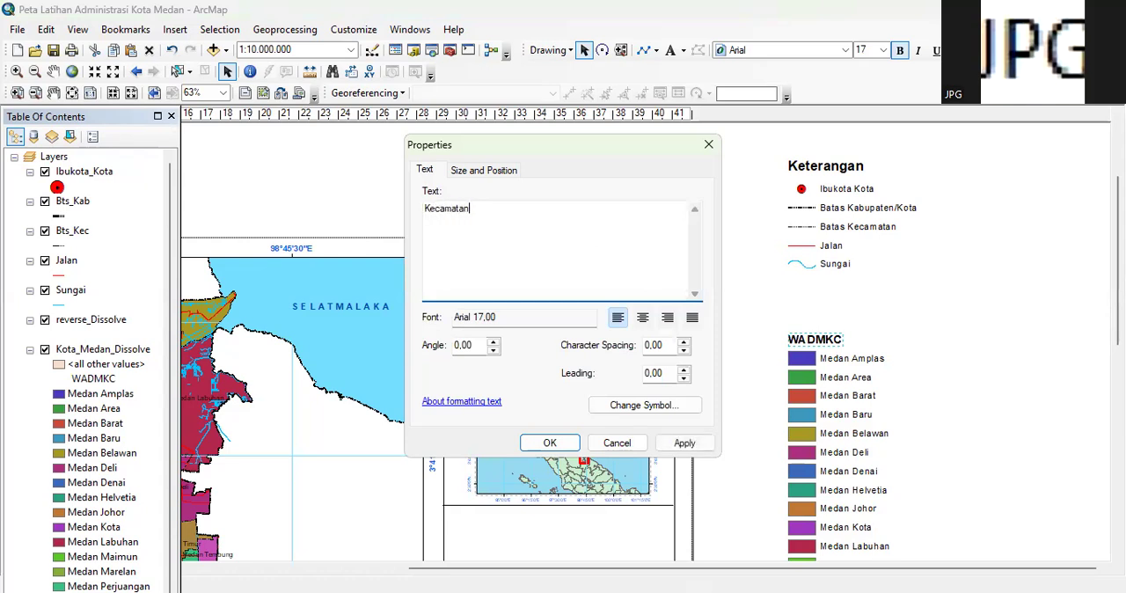
click(549, 444)
Group the Keterangan heading with the legend entries from Ibukota Kota to Sungai
mouse_move(1118, 281)
mouse_down()
mouse_move(1117, 415)
mouse_move(1117, 275)
mouse_up()
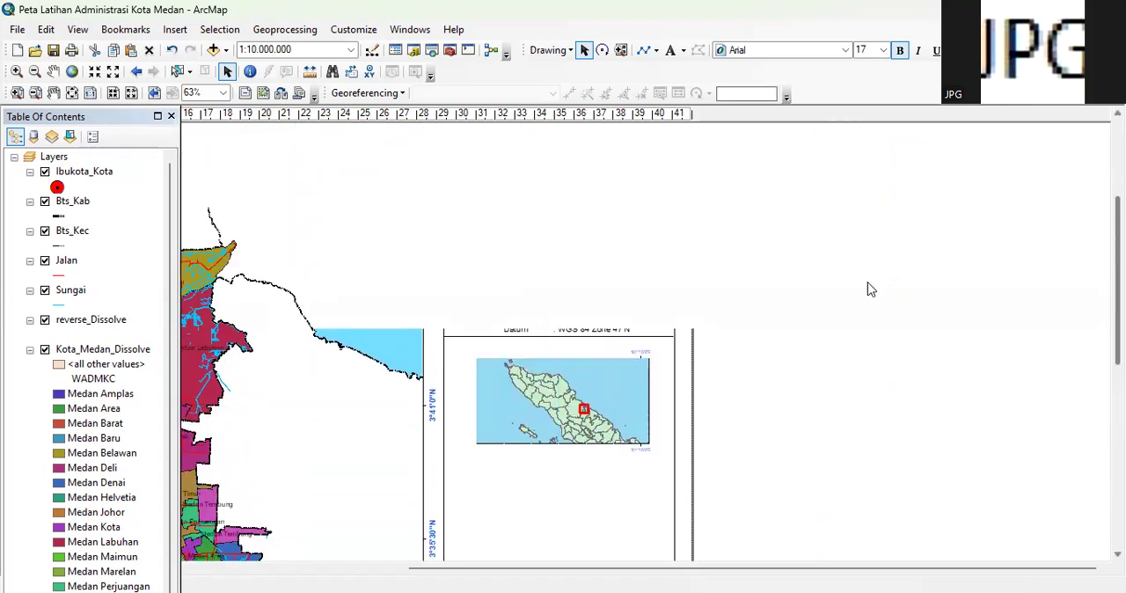
click(807, 257)
drag(1118, 243, 1118, 206)
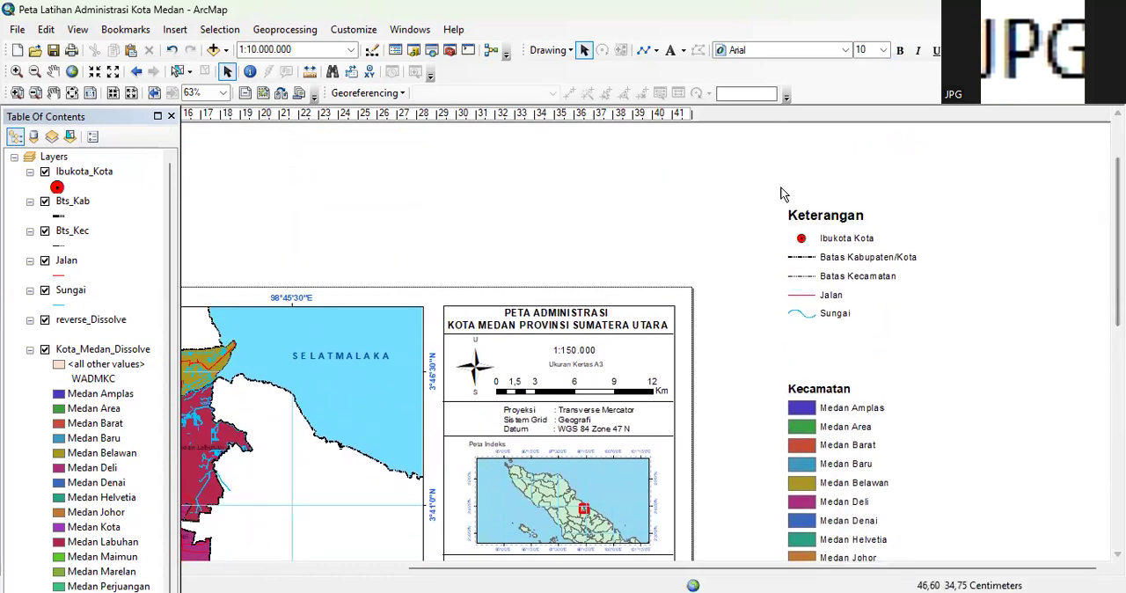
drag(771, 191, 933, 344)
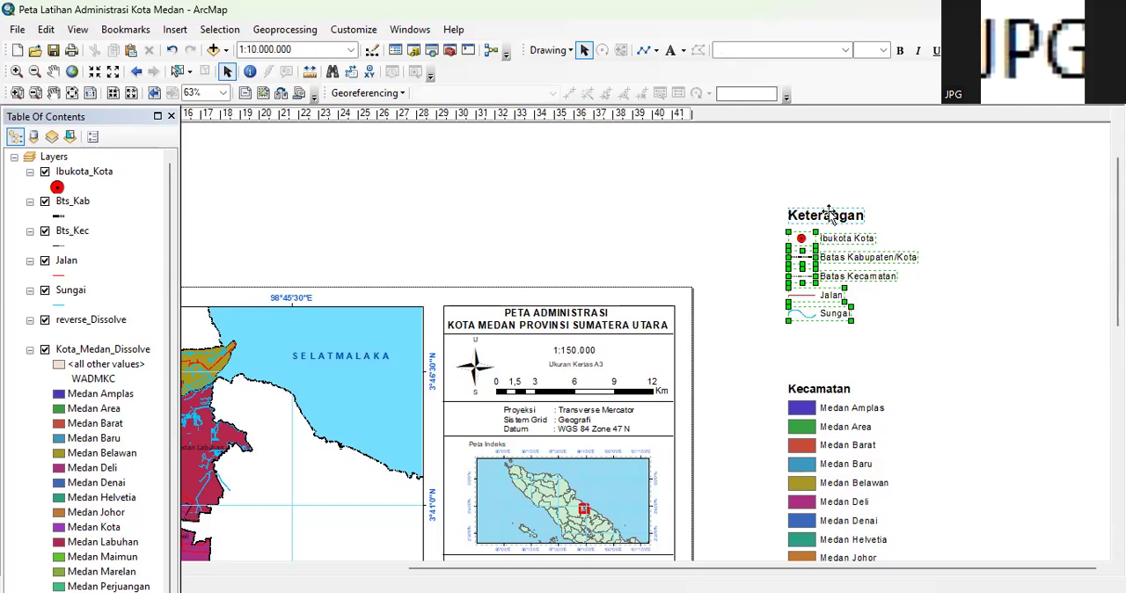
right_click(878, 352)
click(867, 334)
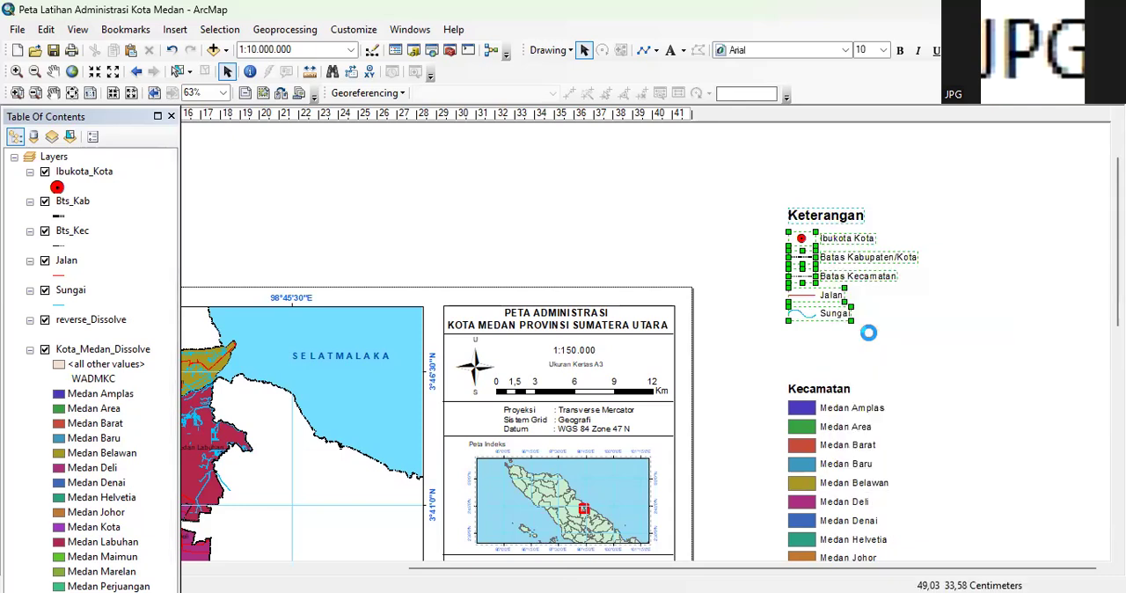
Group the Kecamatan heading with the district entries from Medan Amplas to Medan Labuhan
scroll(973, 275, down, 2)
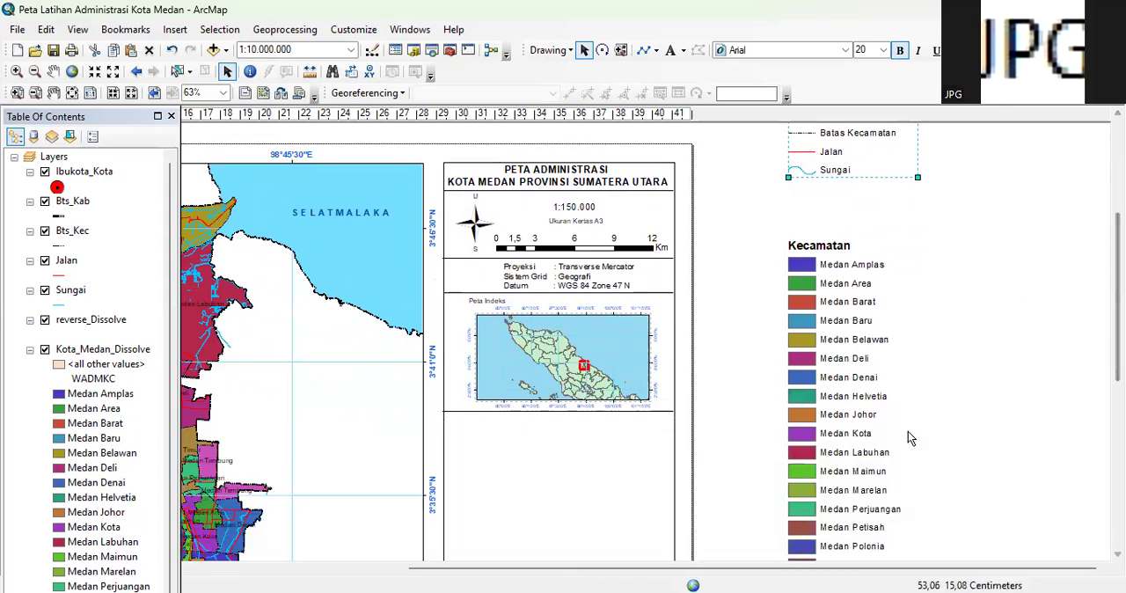
click(789, 198)
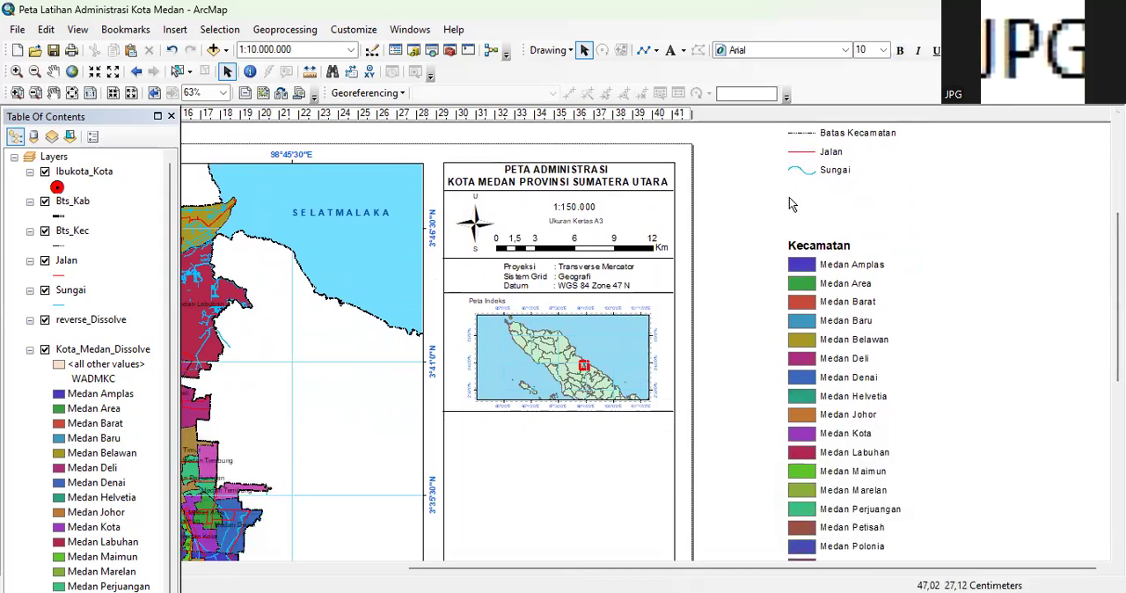
drag(775, 233, 927, 470)
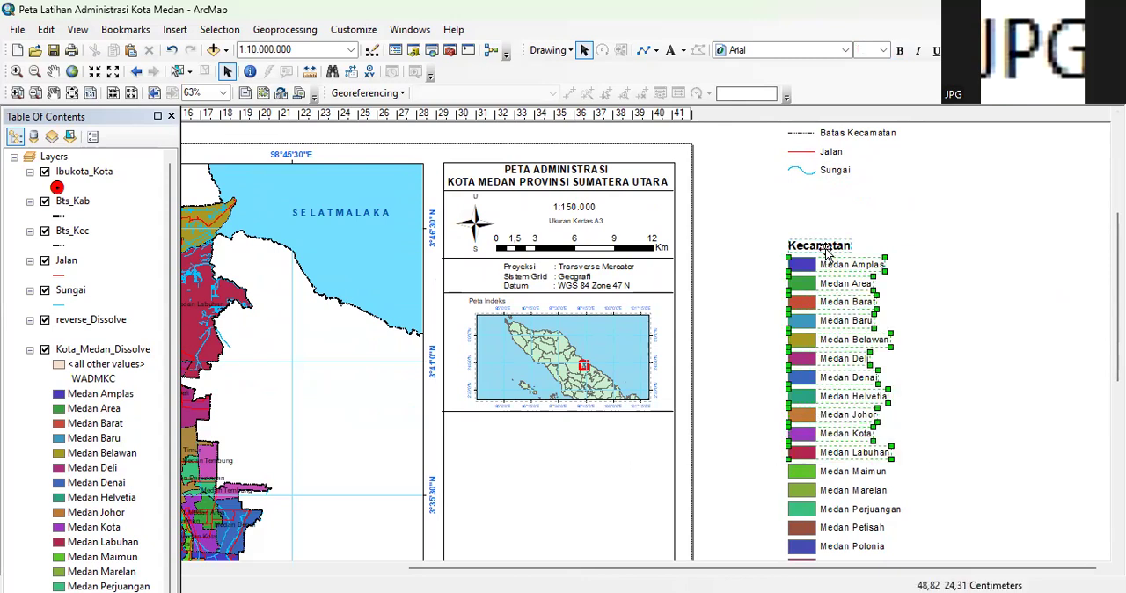
right_click(922, 245)
click(966, 372)
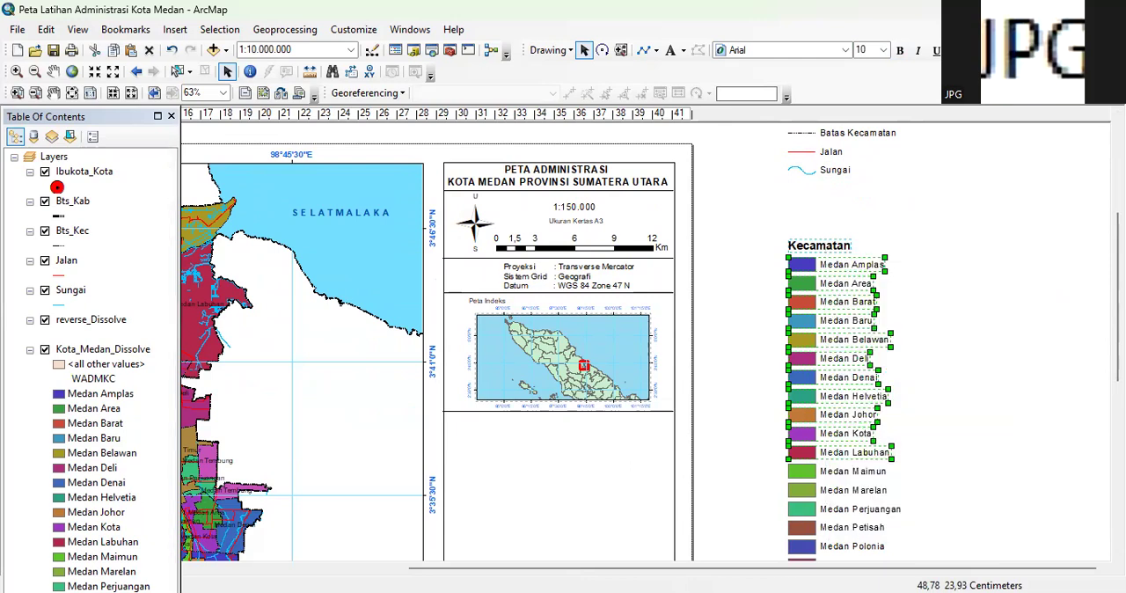
Group the remaining district entries from Medan Maimun to Medan Tuntungan
scroll(960, 357, down, 5)
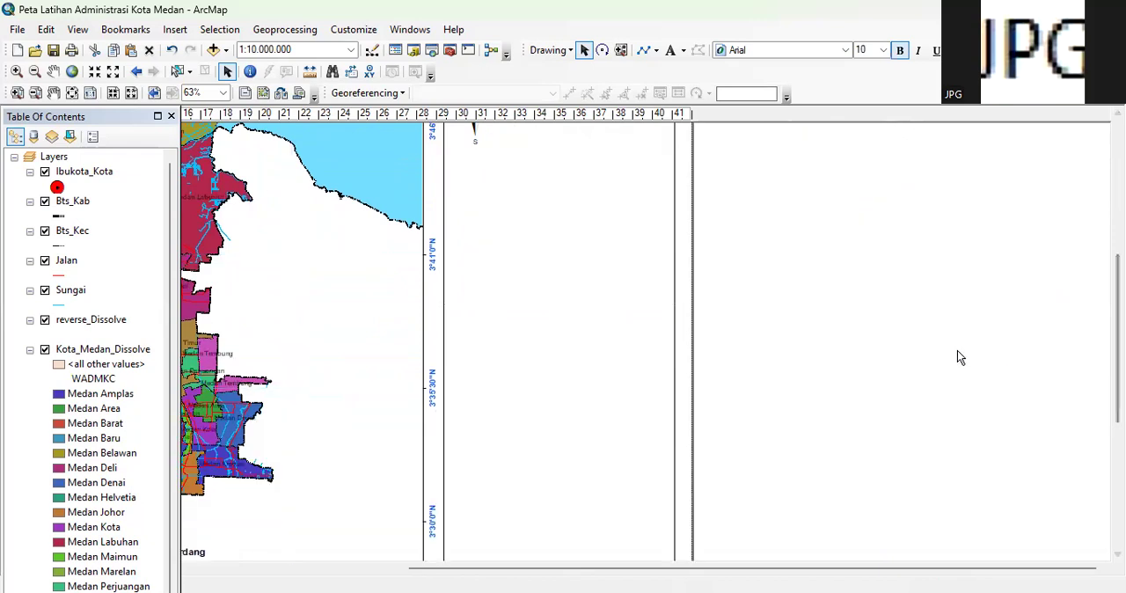
click(778, 362)
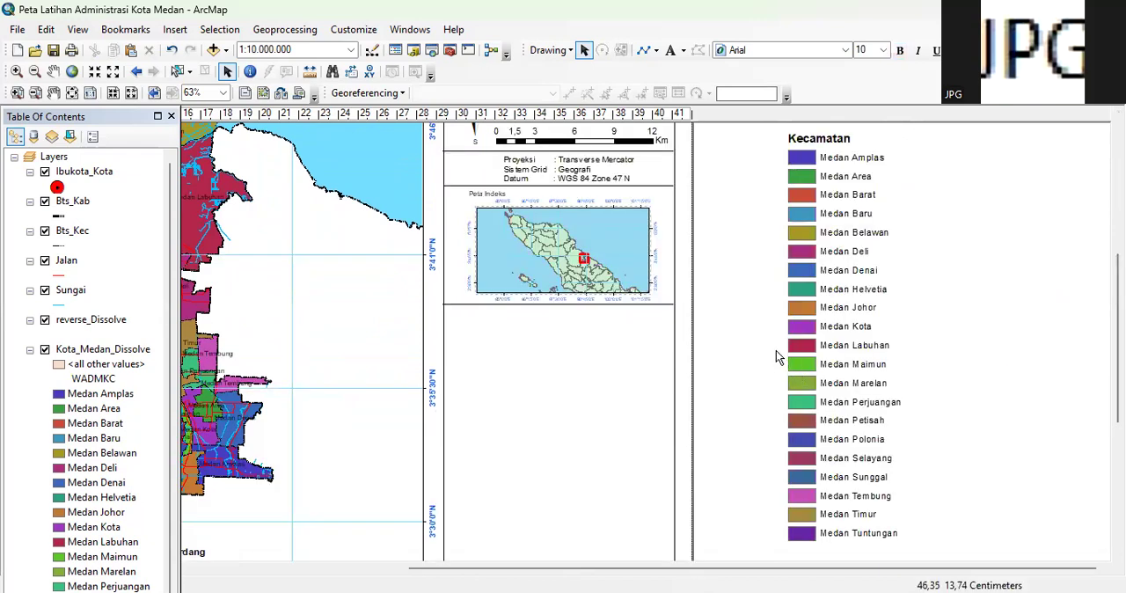
drag(777, 354, 920, 548)
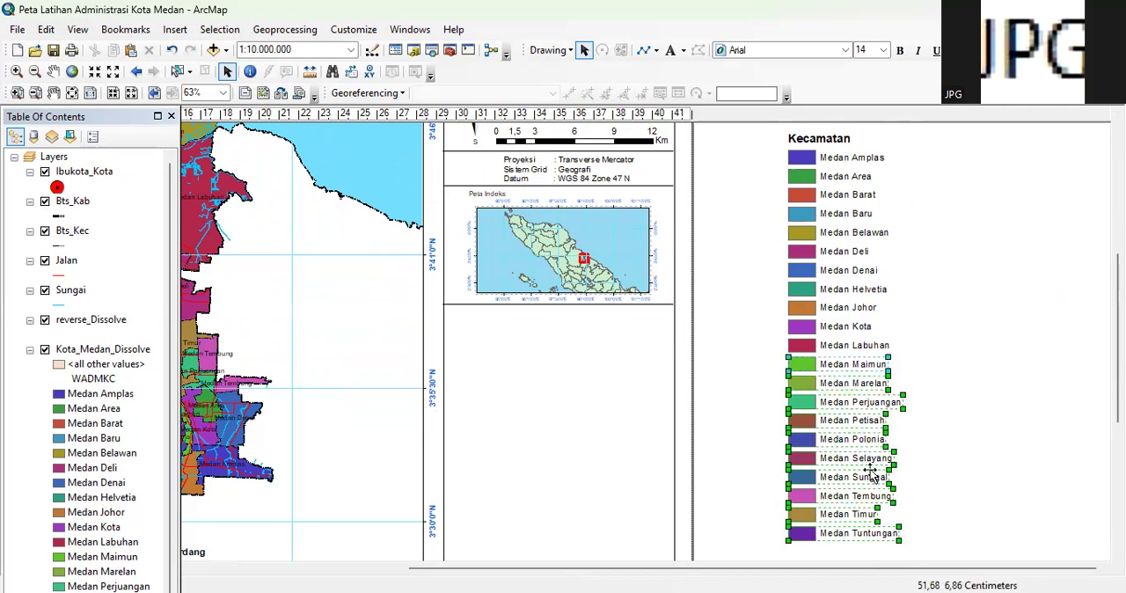
right_click(852, 415)
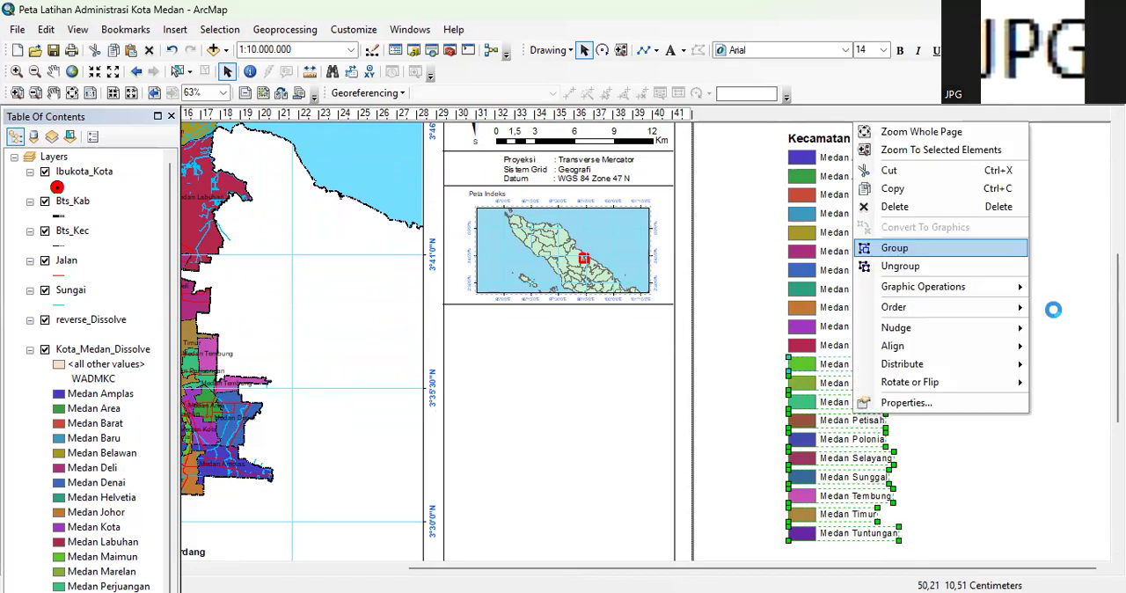
click(896, 250)
Set the font size of the Keterangan legend group to 8
drag(1118, 318, 1118, 403)
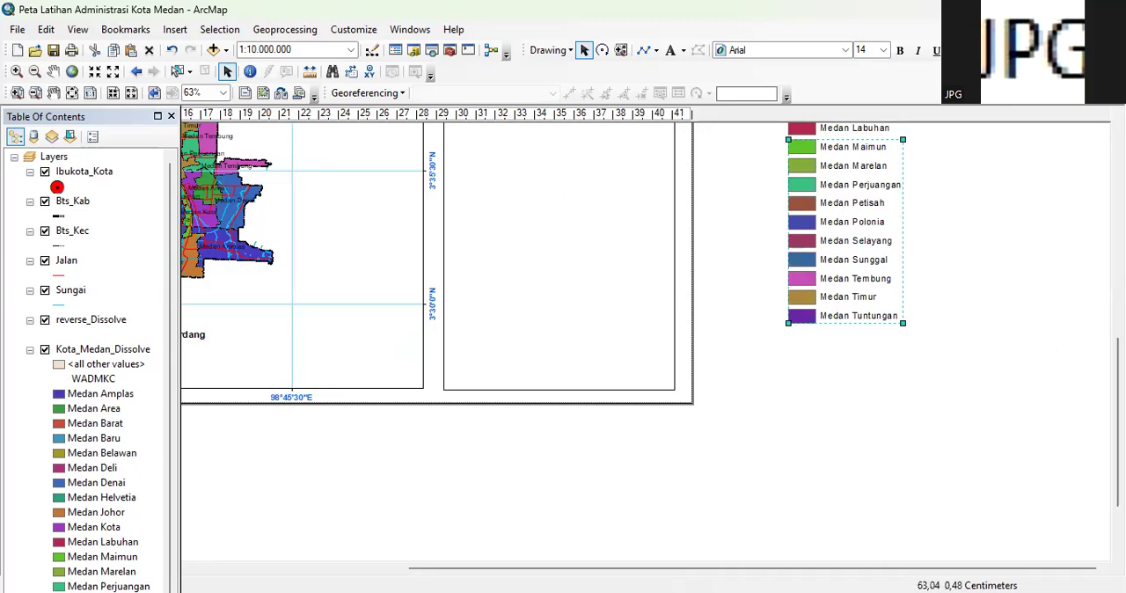
scroll(1038, 244, up, 5)
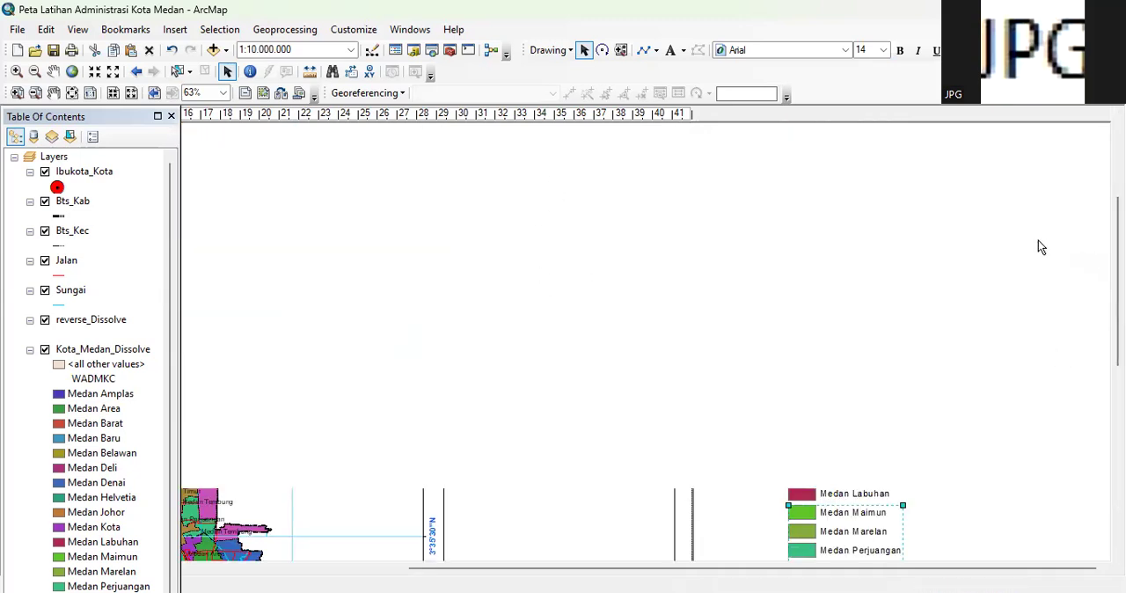
scroll(904, 276, up, 2)
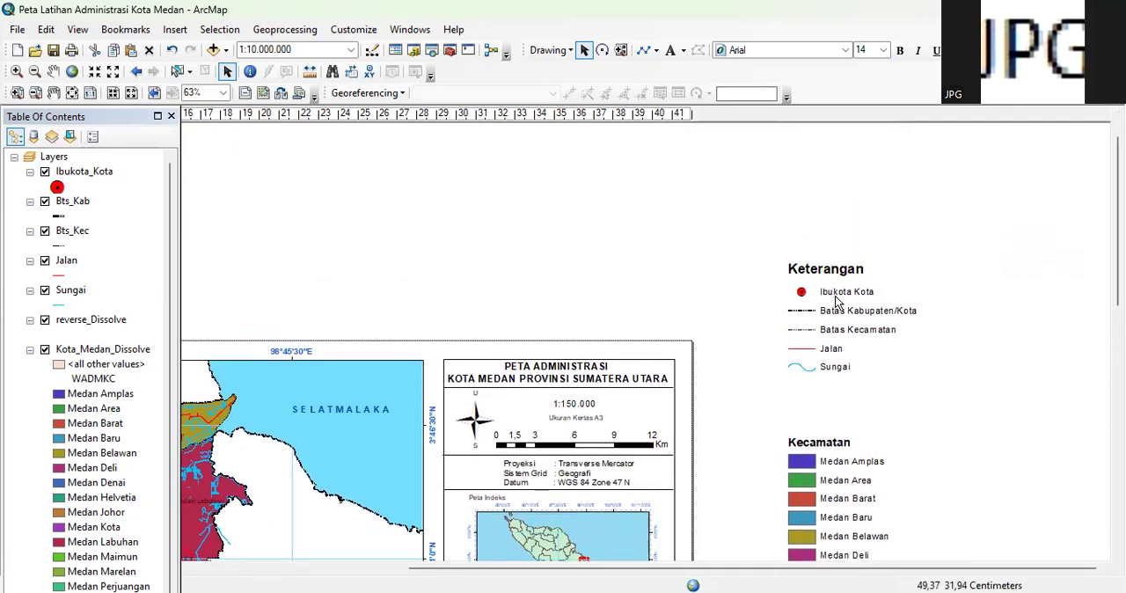
click(831, 297)
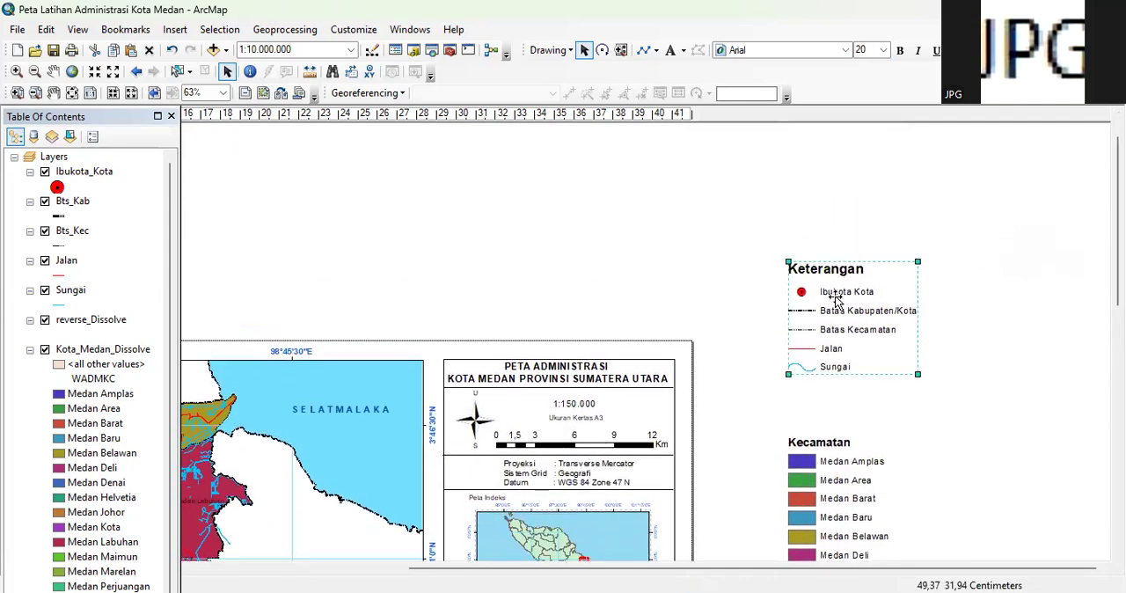
click(884, 51)
drag(885, 120, 886, 91)
click(868, 67)
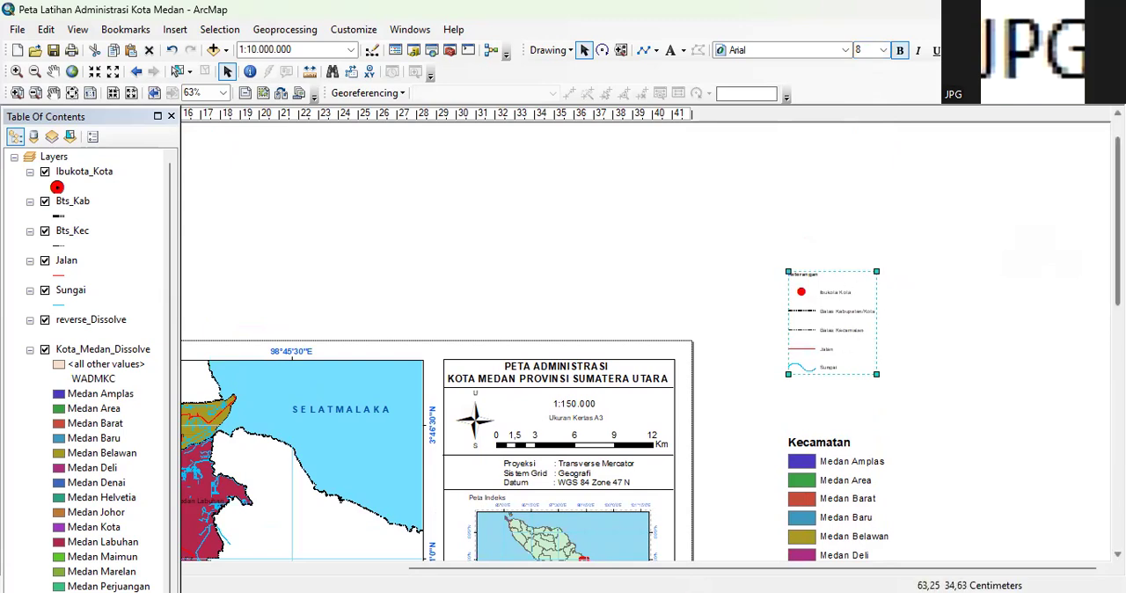
Set the font size of the Kecamatan group, Medan Amplas to Medan Labuhan, to 8
scroll(779, 256, down, 2)
click(776, 254)
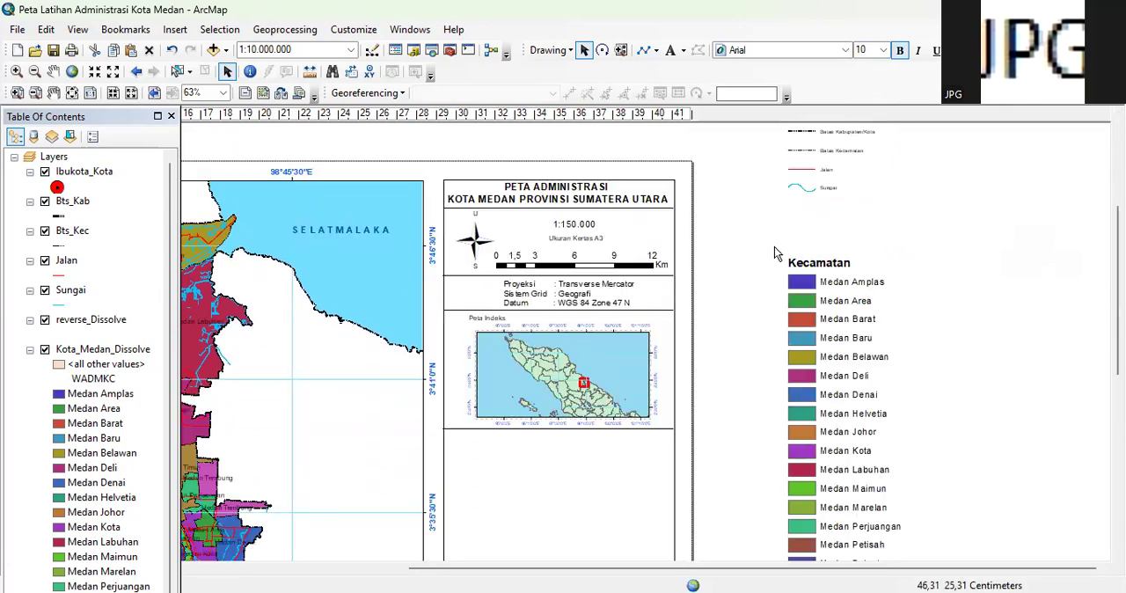
drag(772, 239, 915, 478)
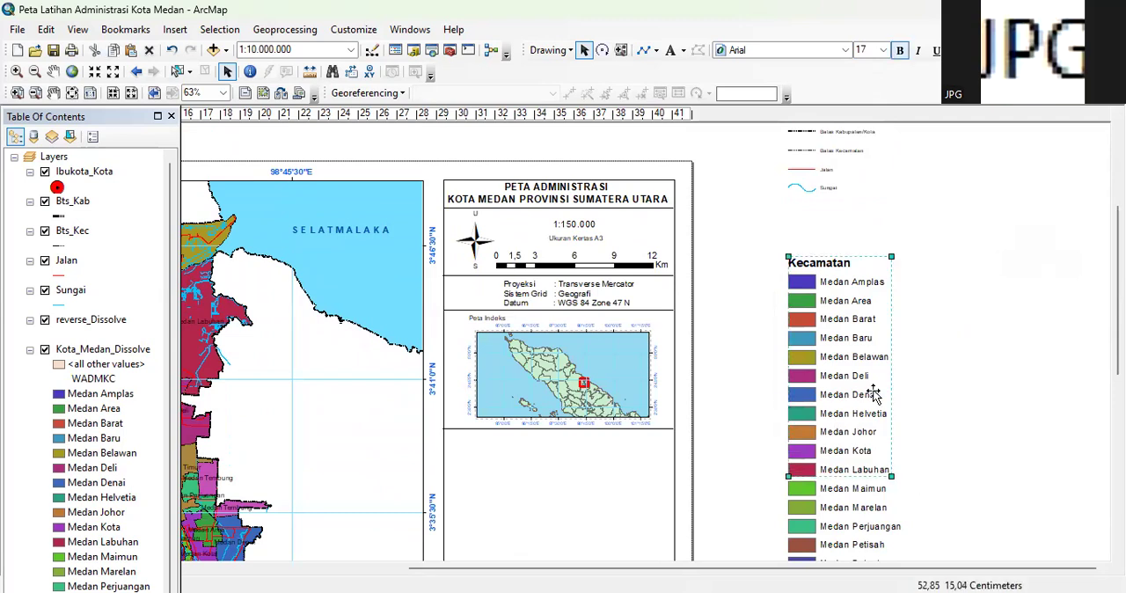
click(883, 50)
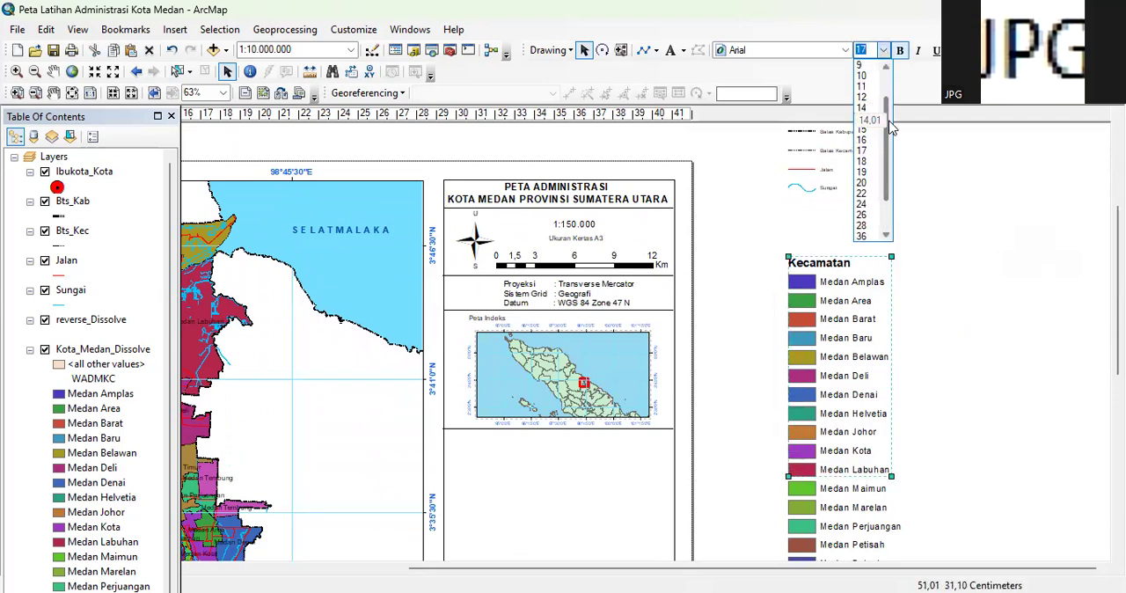
click(861, 65)
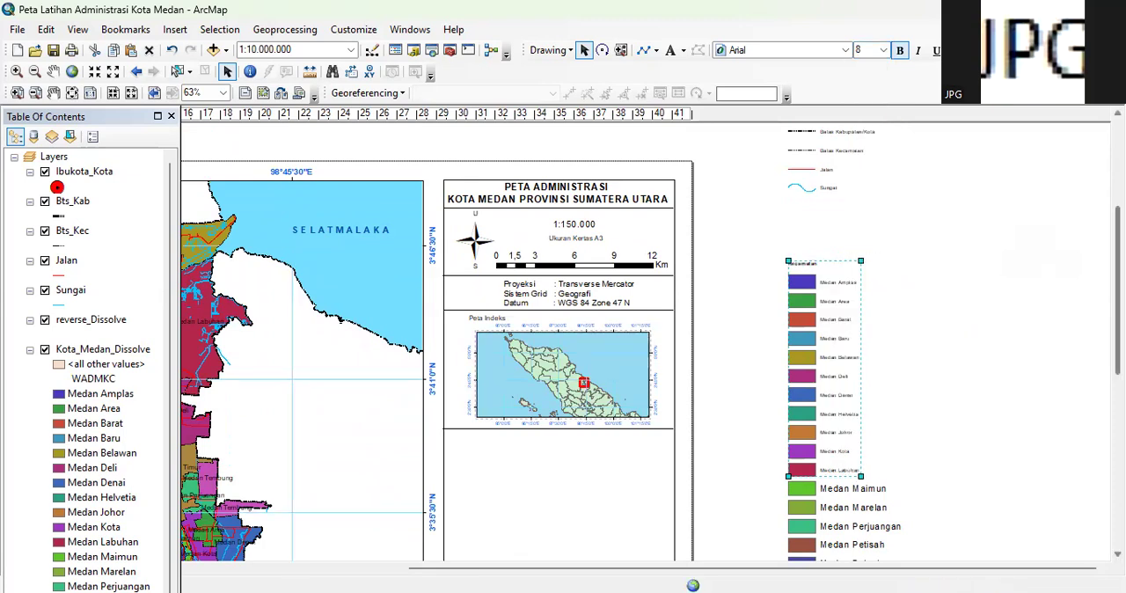
Set the font size of the Medan Maimun to Medan Tuntungan group to 8
scroll(962, 325, down, 4)
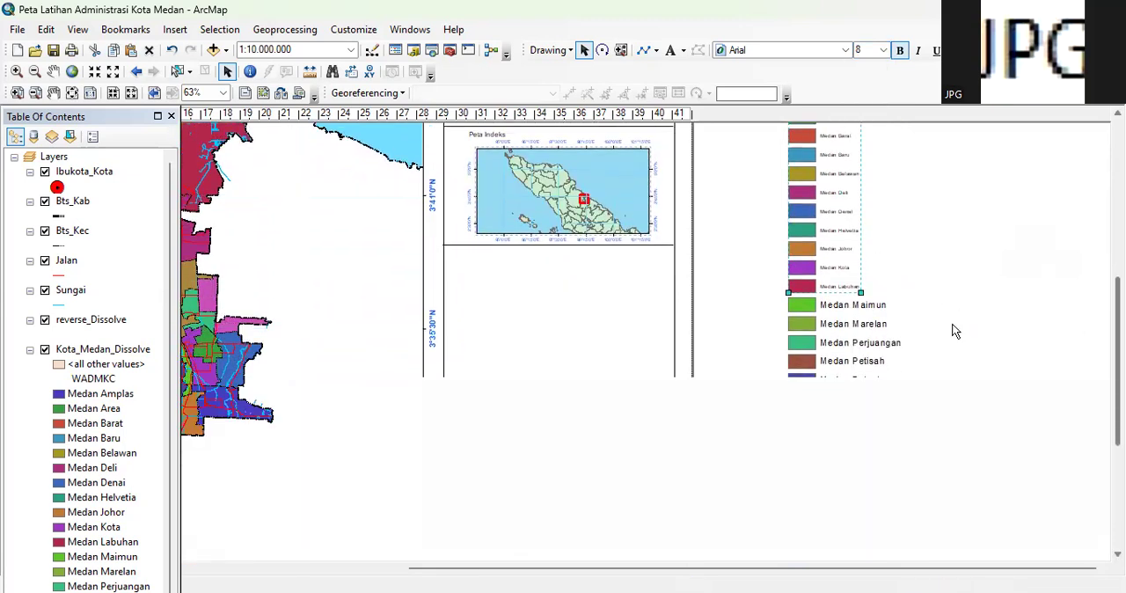
drag(782, 299, 919, 506)
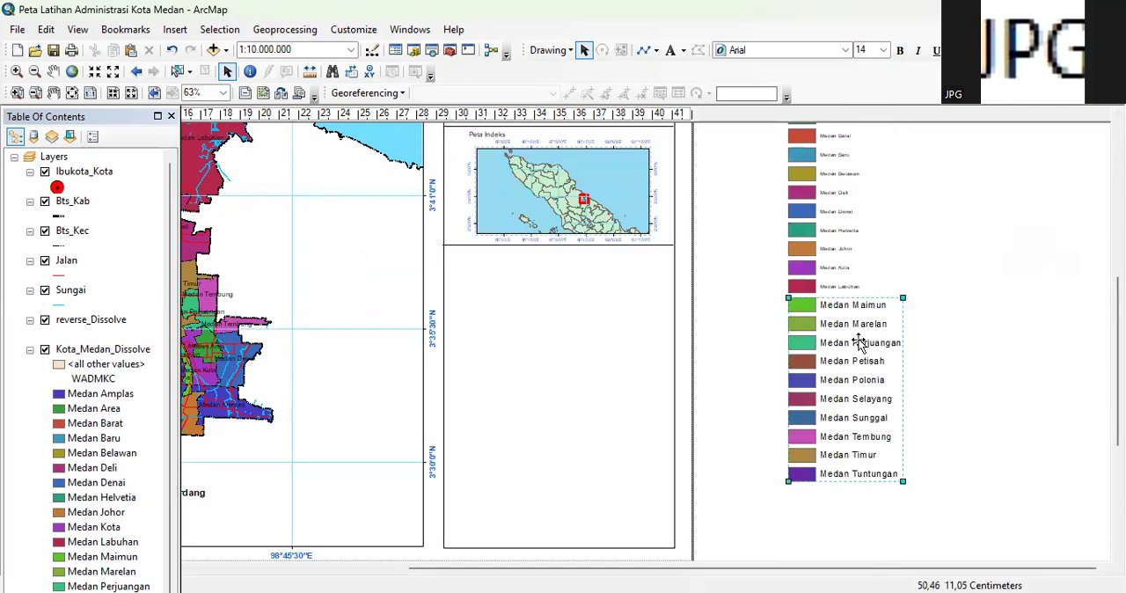
click(883, 53)
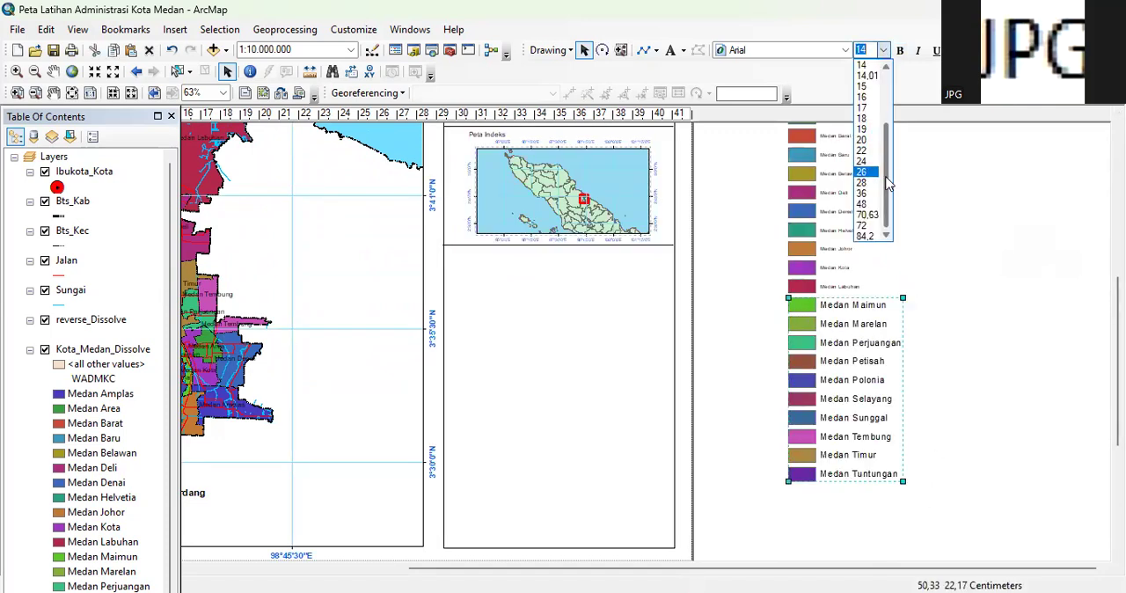
scroll(894, 162, up, 3)
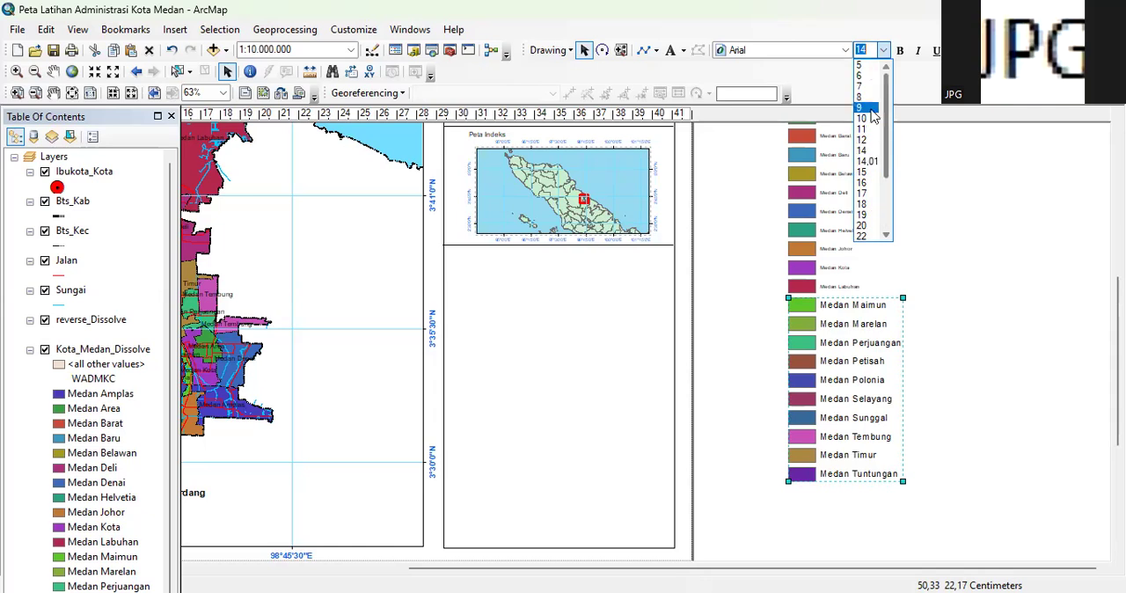
click(866, 98)
click(984, 395)
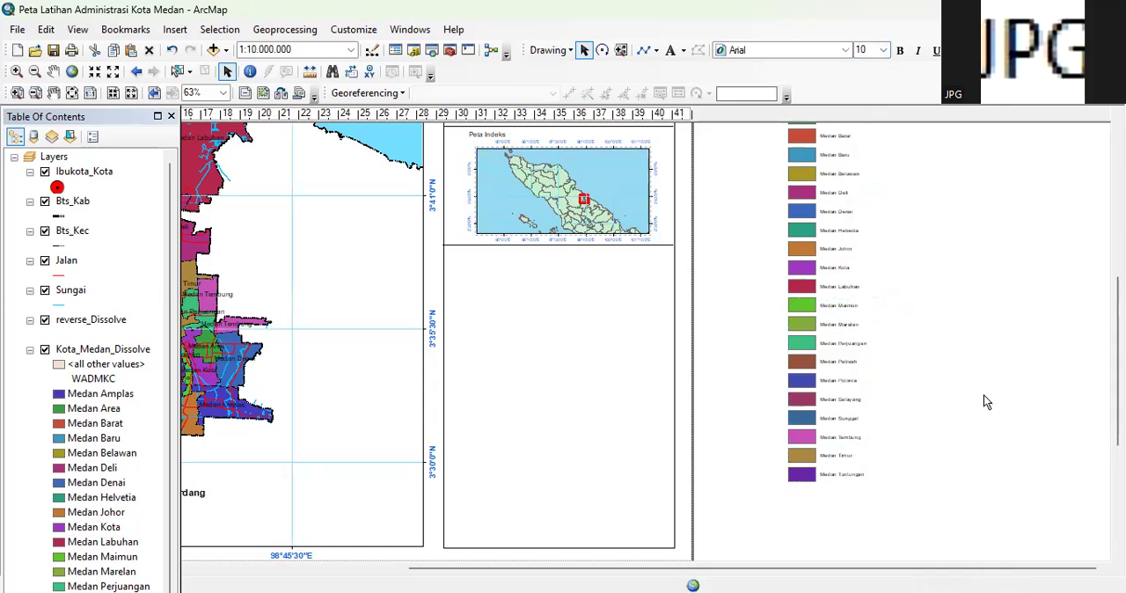
Move the Keterangan legend group into the side frame, directly below the Peta Indeks map at the frame's left edge
scroll(1018, 327, up, 2)
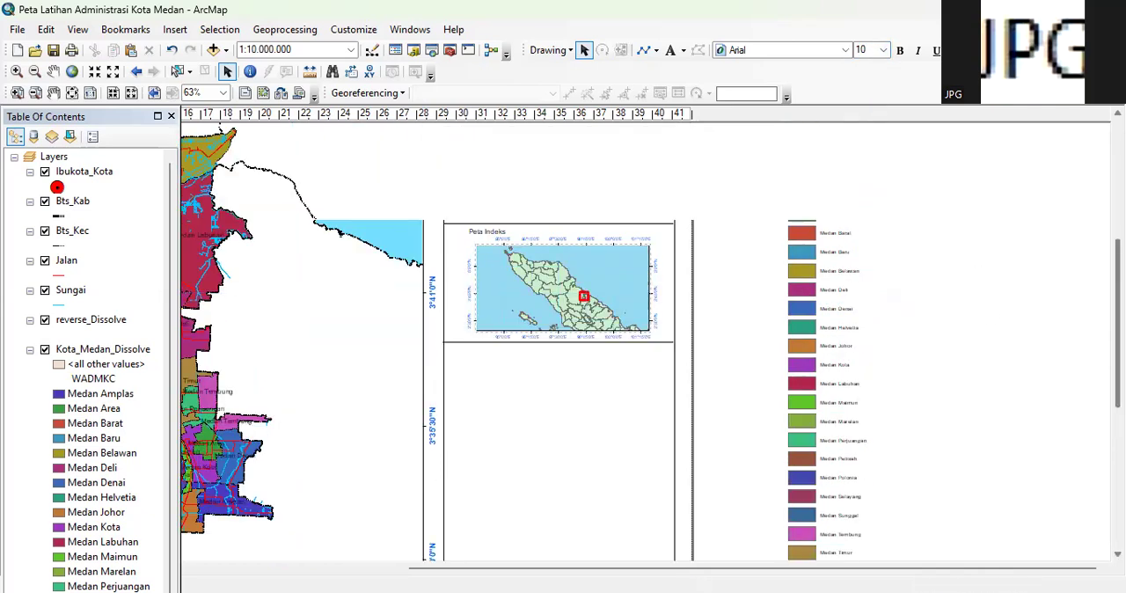
scroll(651, 352, up, 2)
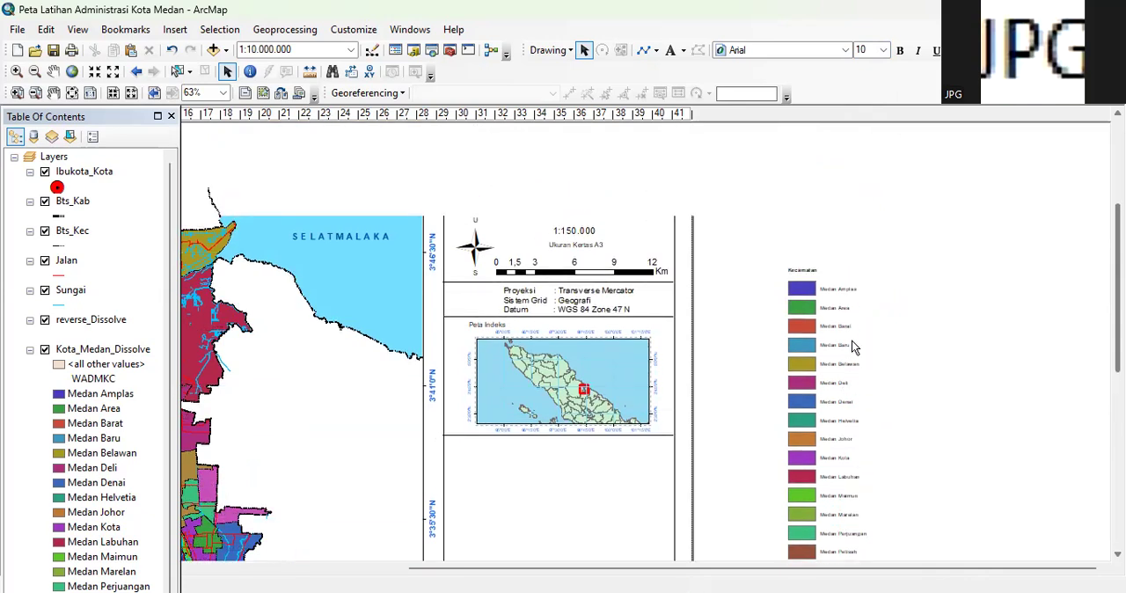
scroll(950, 312, down, 3)
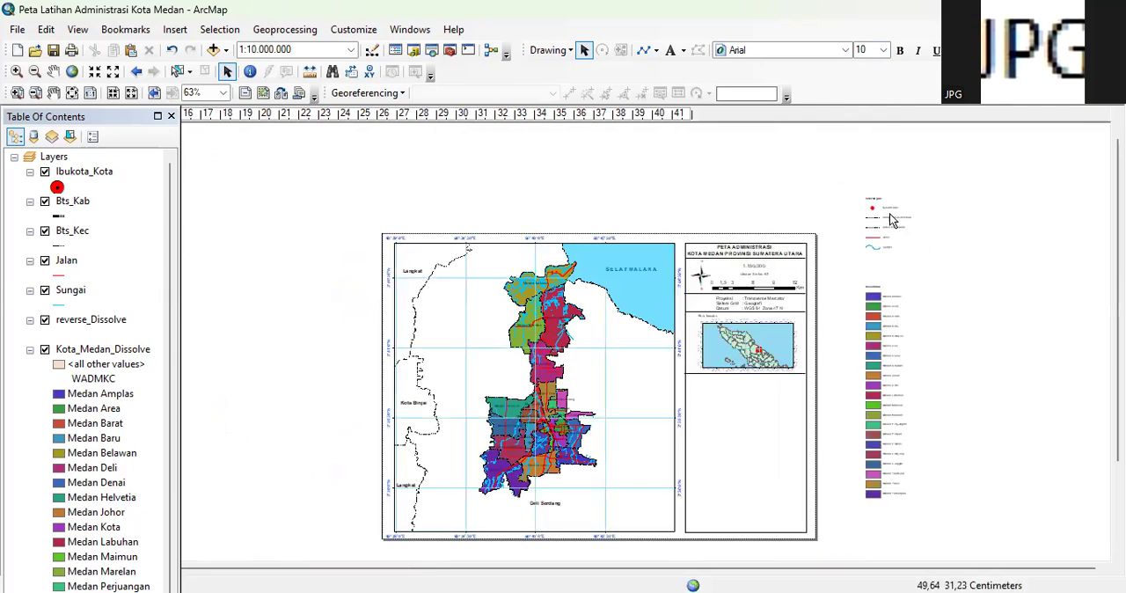
mouse_move(890, 219)
mouse_down()
mouse_move(755, 402)
mouse_move(707, 395)
mouse_up()
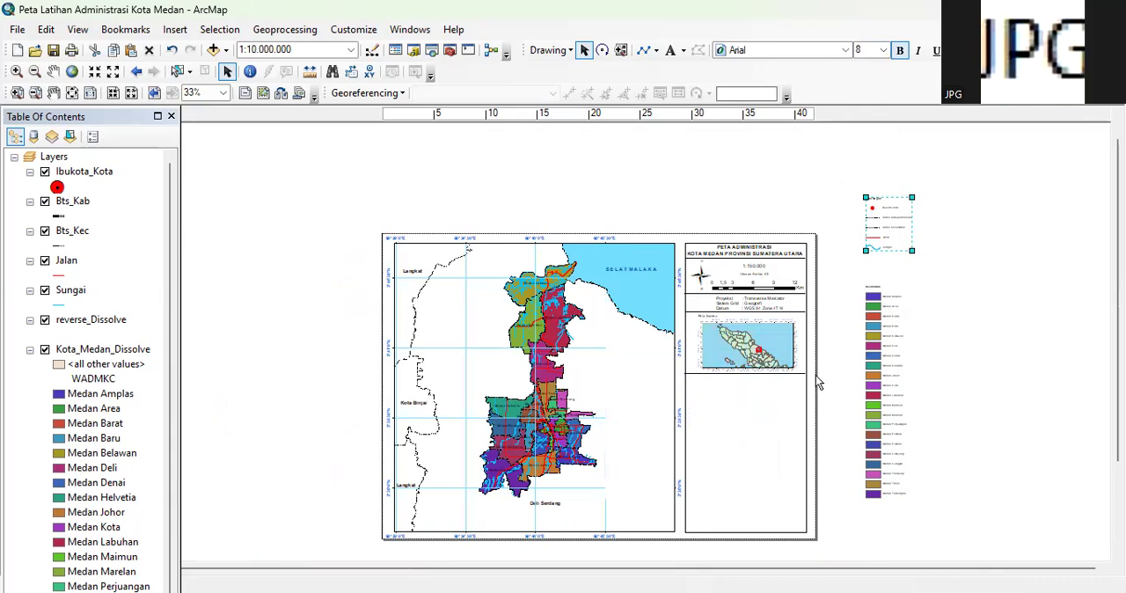
scroll(819, 384, up, 2)
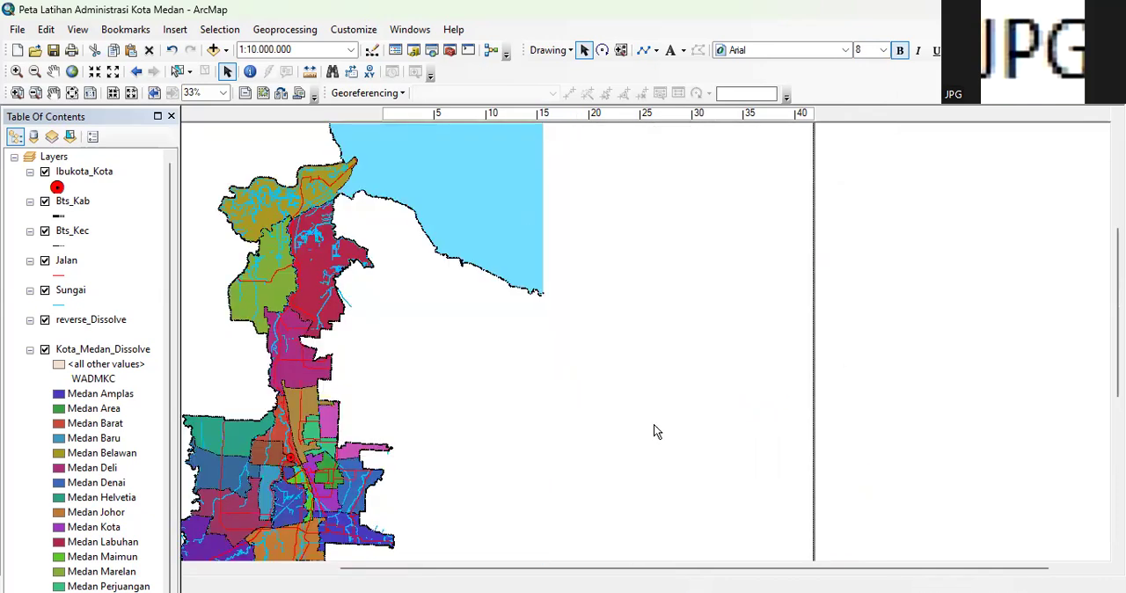
click(703, 404)
click(609, 422)
drag(611, 421, 665, 419)
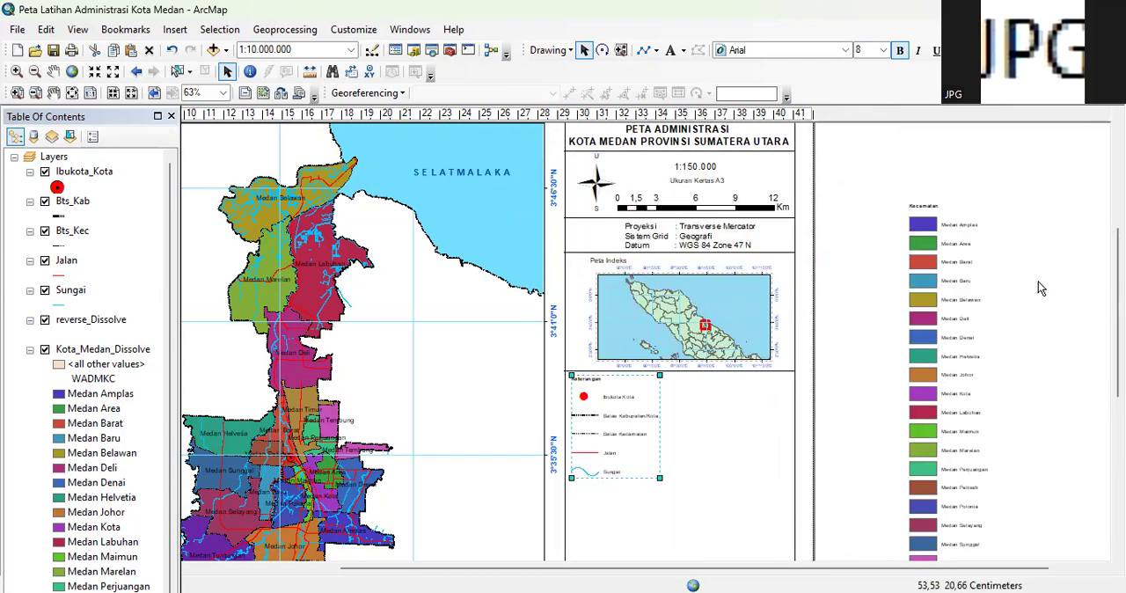
Move the Kecamatan group, Medan Amplas to Medan Labuhan, into the side frame beside the Keterangan group
click(898, 200)
drag(1023, 388, 1011, 428)
drag(969, 314, 782, 408)
click(929, 302)
drag(945, 286, 695, 455)
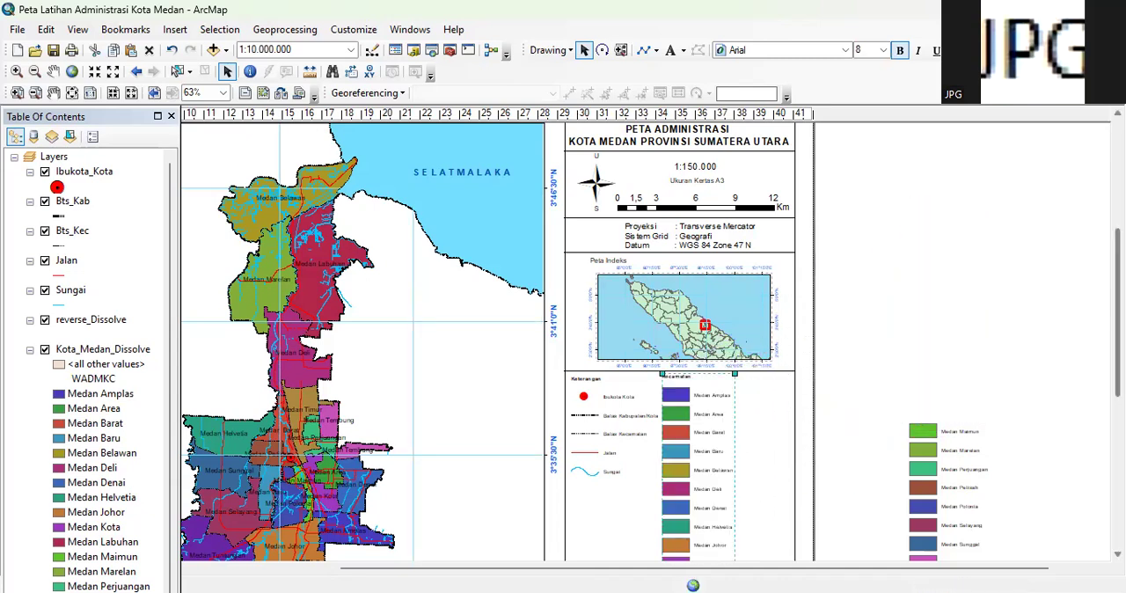
scroll(1086, 343, down, 3)
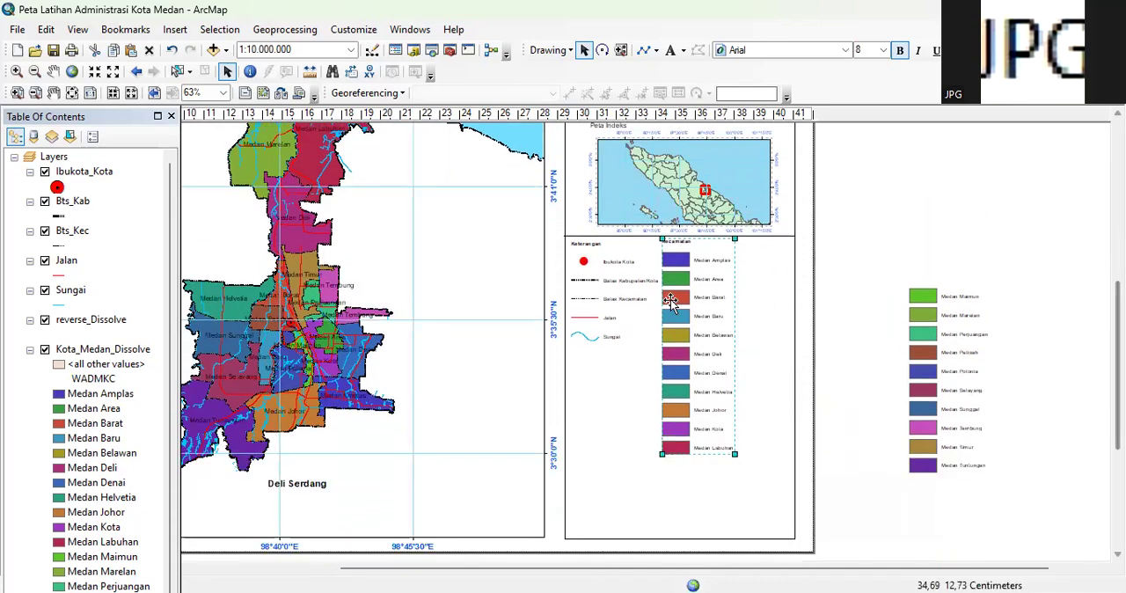
drag(678, 280, 666, 280)
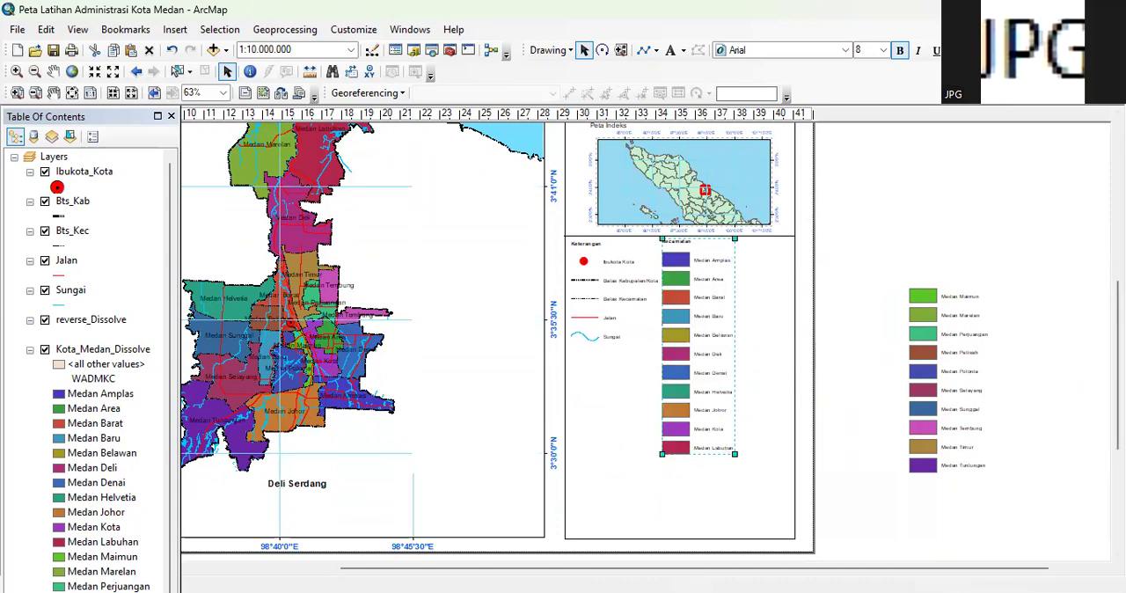
scroll(695, 264, down, 2)
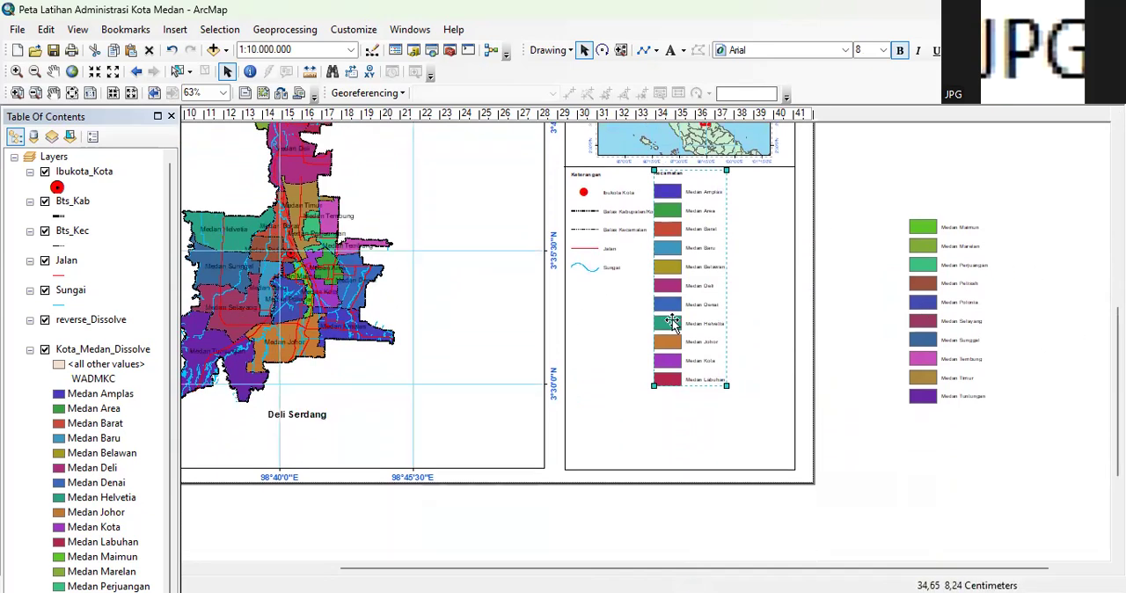
Place the Medan Maimun to Medan Tuntungan group in the side frame beside the Kecamatan group
click(931, 272)
drag(931, 273, 744, 222)
Set the font size of the Keterangan legend group to 6
scroll(702, 227, up, 1)
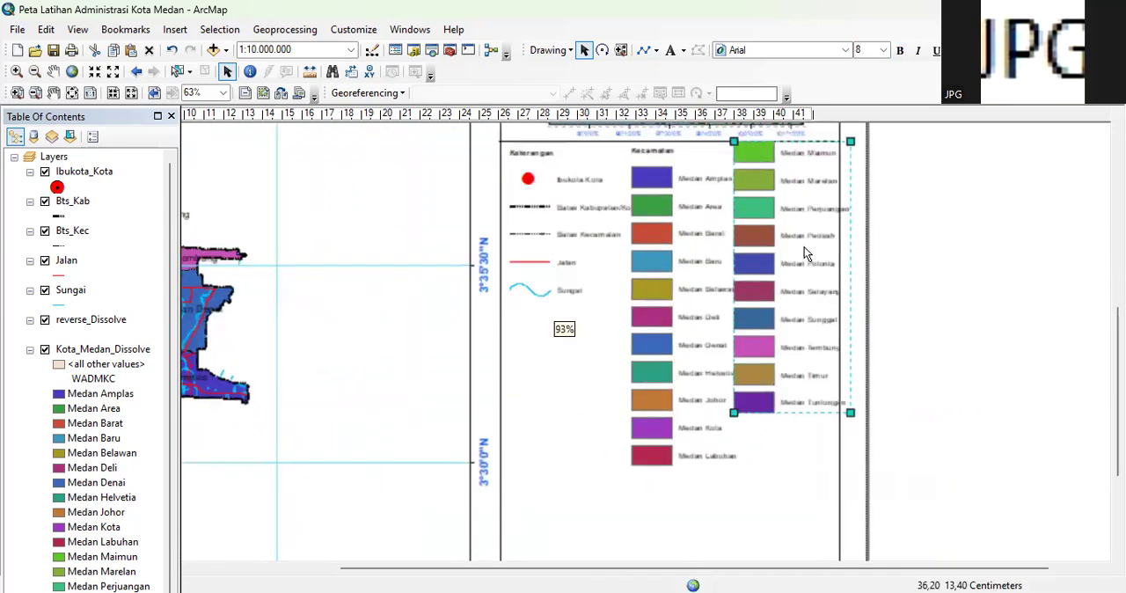
scroll(803, 255, up, 1)
scroll(1046, 291, up, 1)
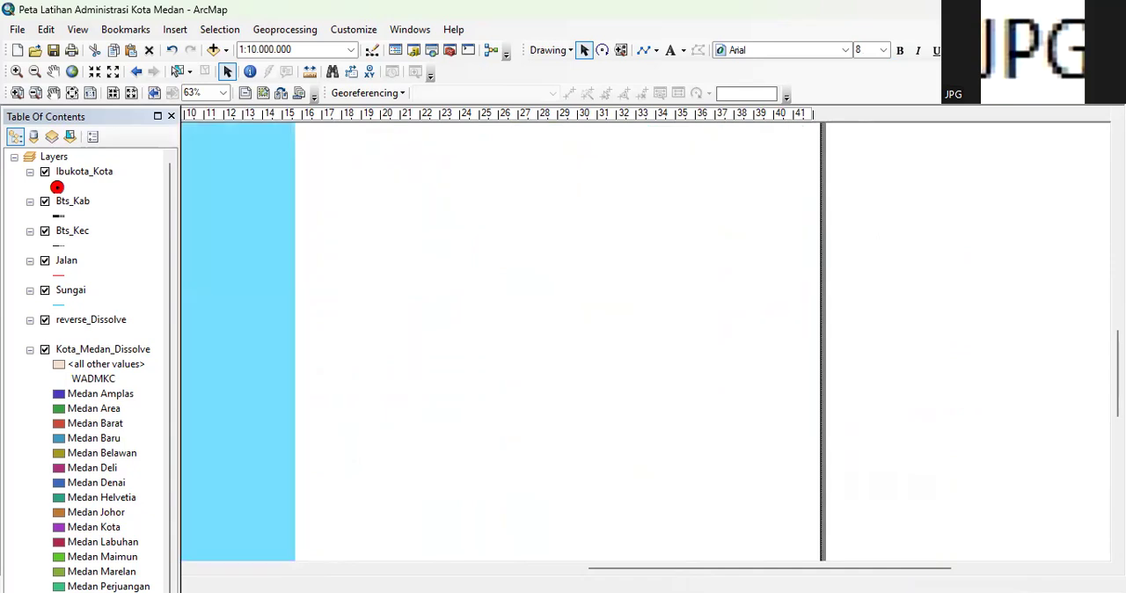
scroll(705, 273, up, 2)
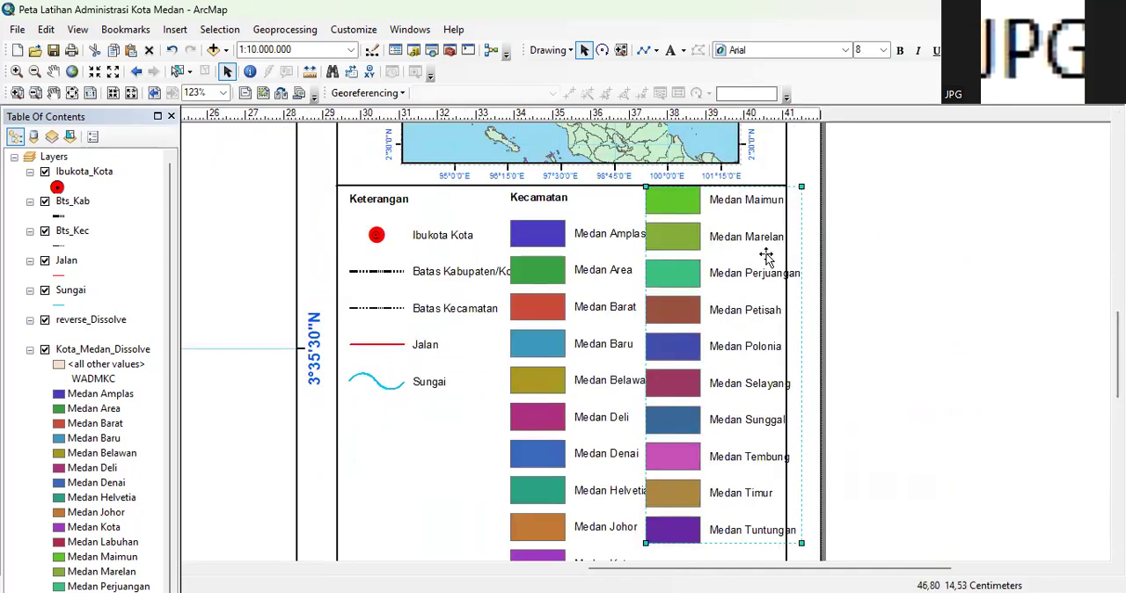
click(445, 274)
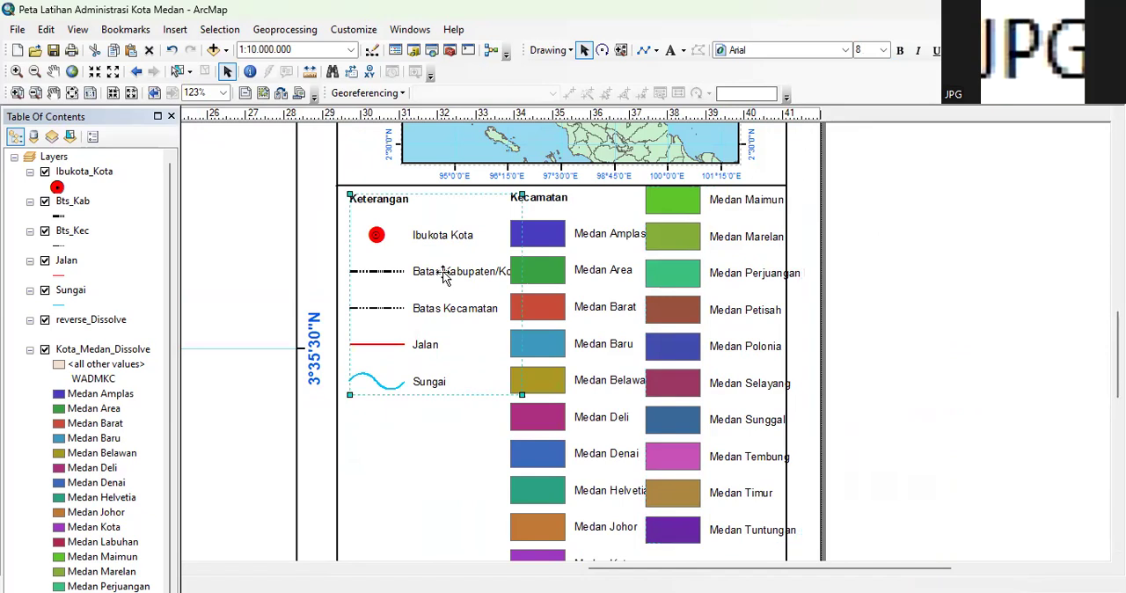
click(886, 52)
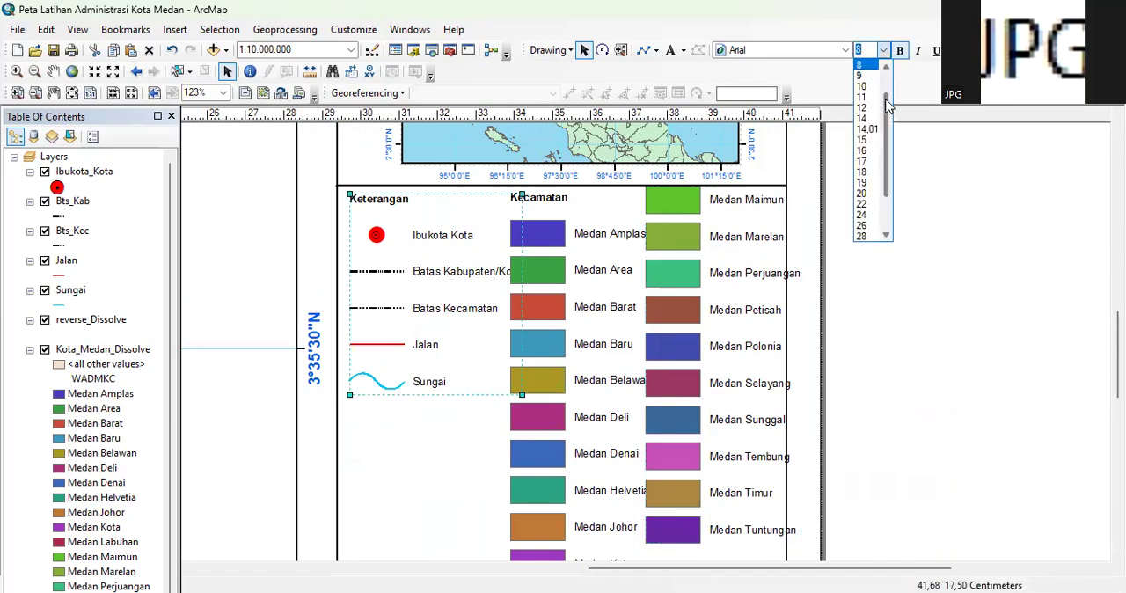
click(866, 77)
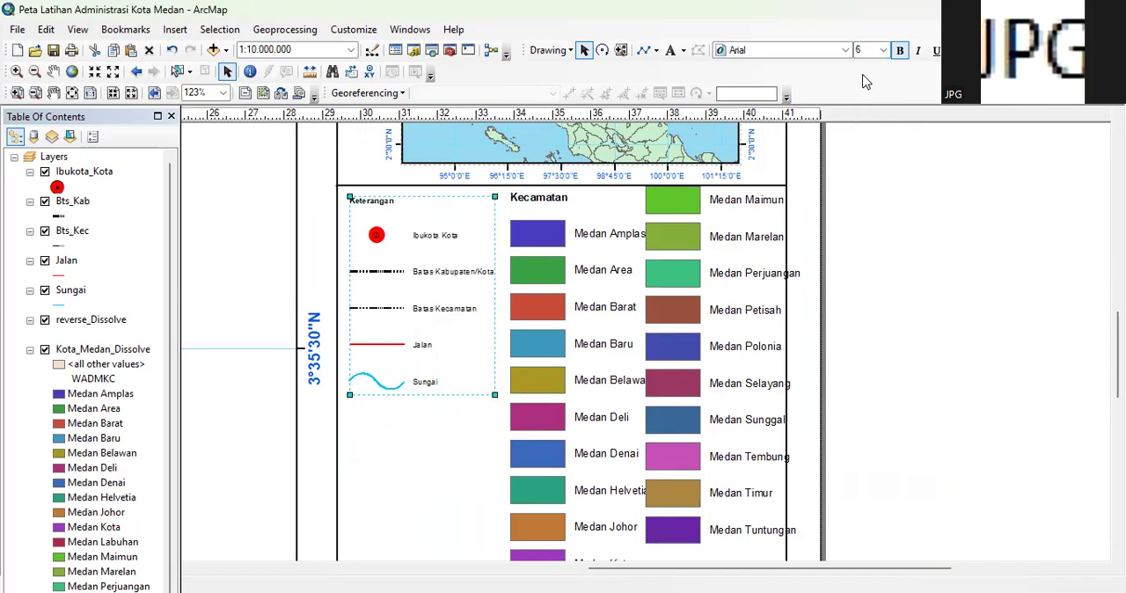
Set the font size of the Kecamatan group, Medan Amplas to Medan Labuhan, to 6
click(530, 238)
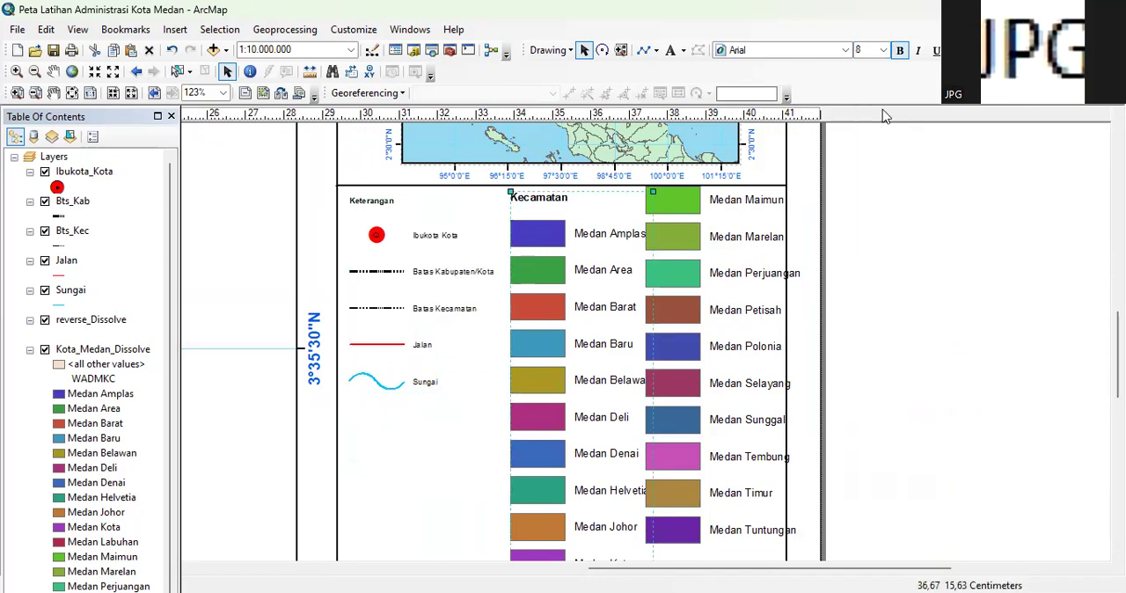
click(882, 51)
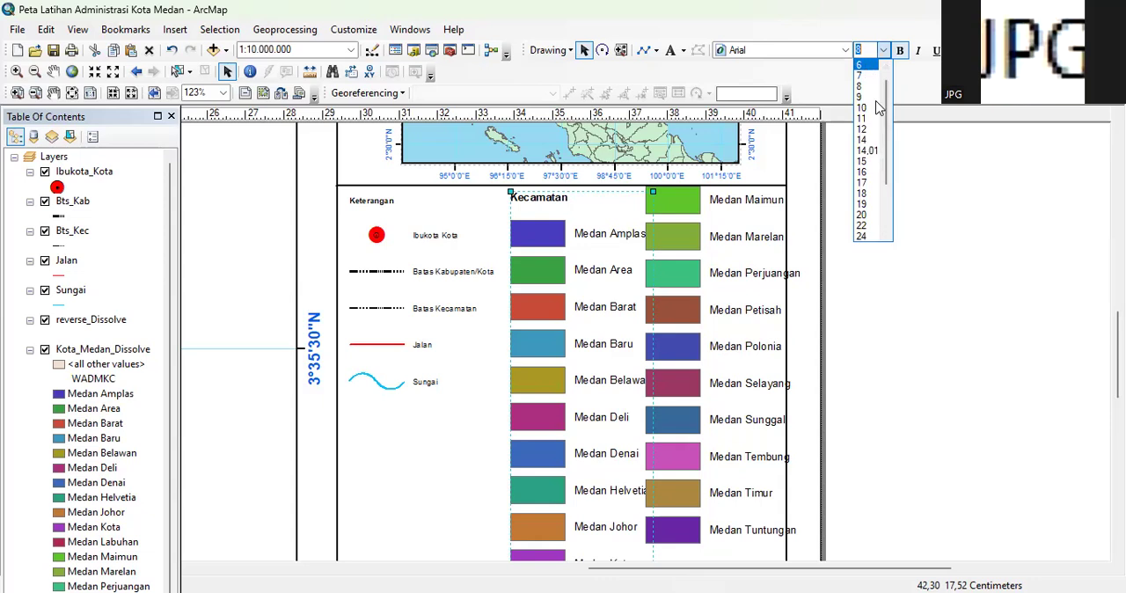
click(862, 85)
Set the font size of the Medan Maimun to Medan Tuntungan group to 6 and deselect it
click(685, 236)
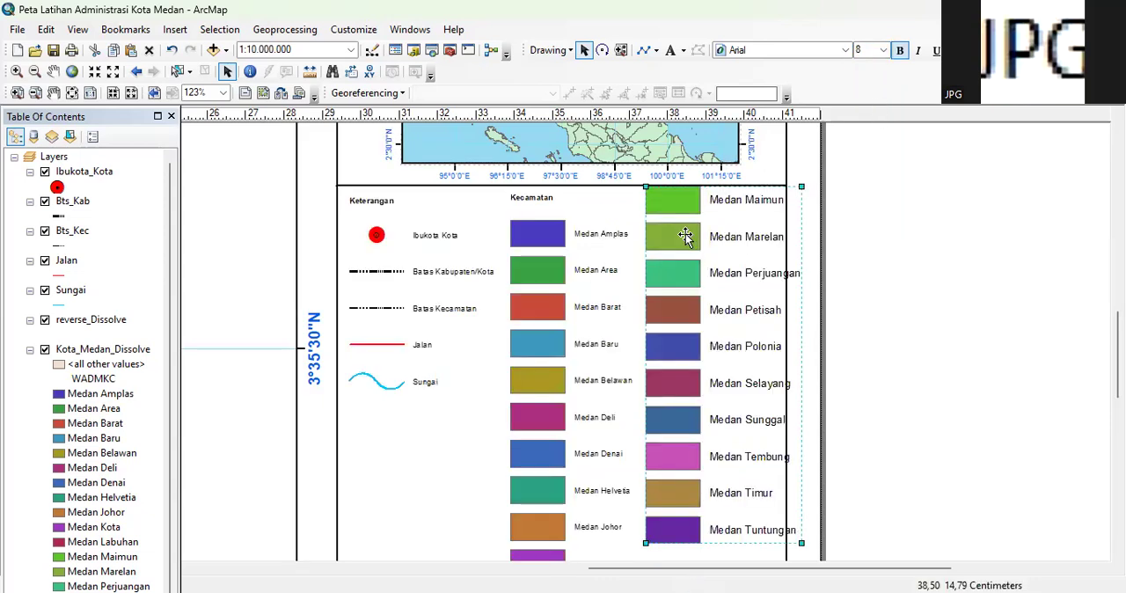
click(884, 50)
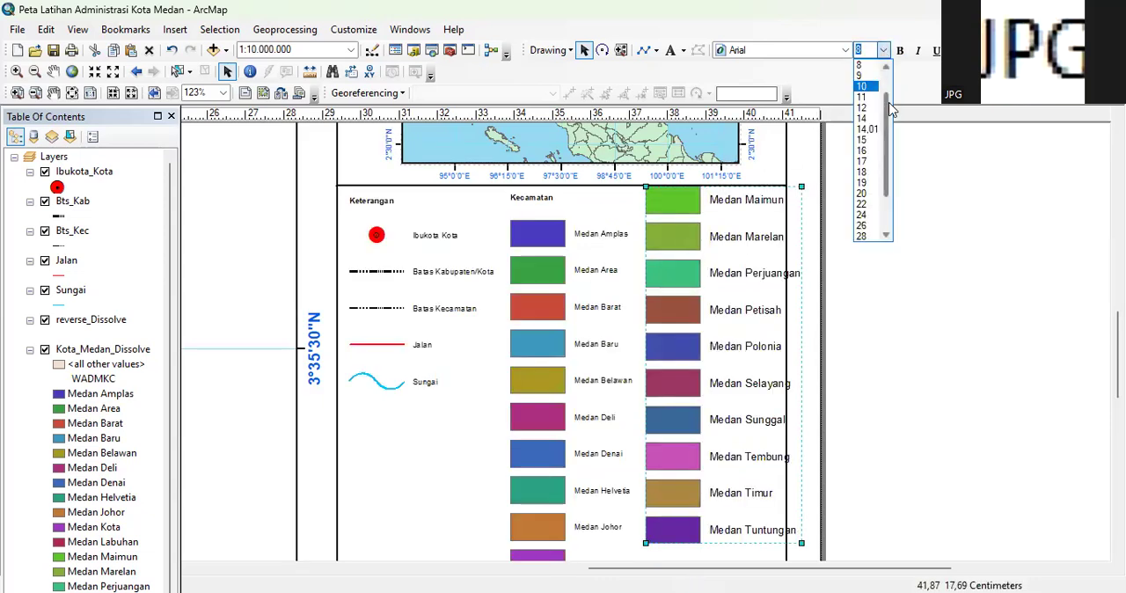
click(862, 96)
click(928, 295)
Shift the Kecamatan column closer to Keterangan and align the Medan Maimun to Medan Tuntungan column with its rows, starting level with Medan Amplas
scroll(669, 247, down, 3)
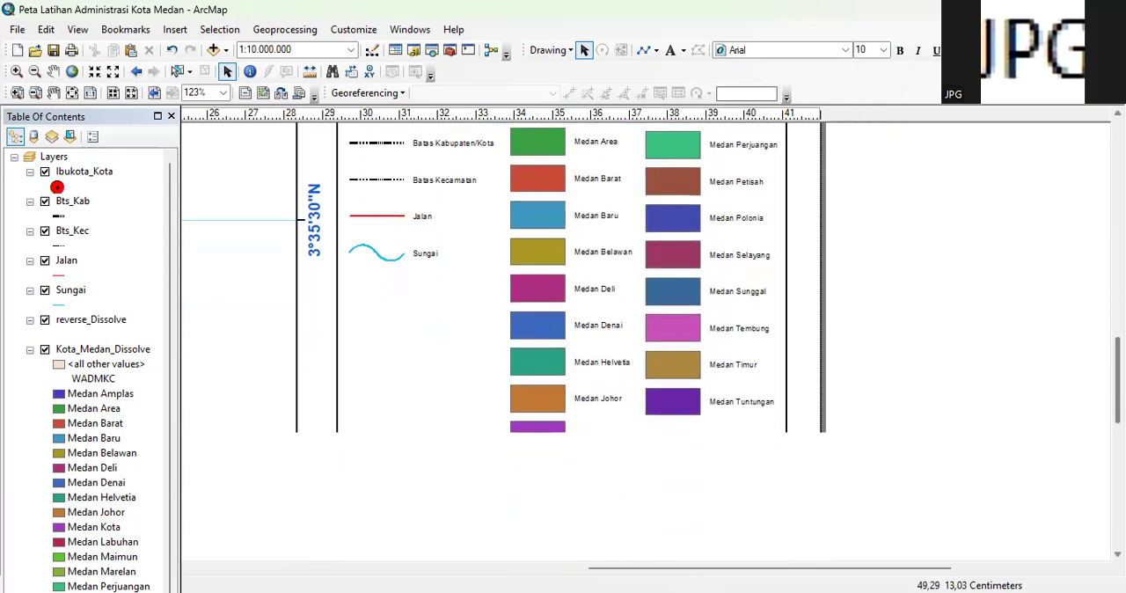
scroll(678, 269, down, 3)
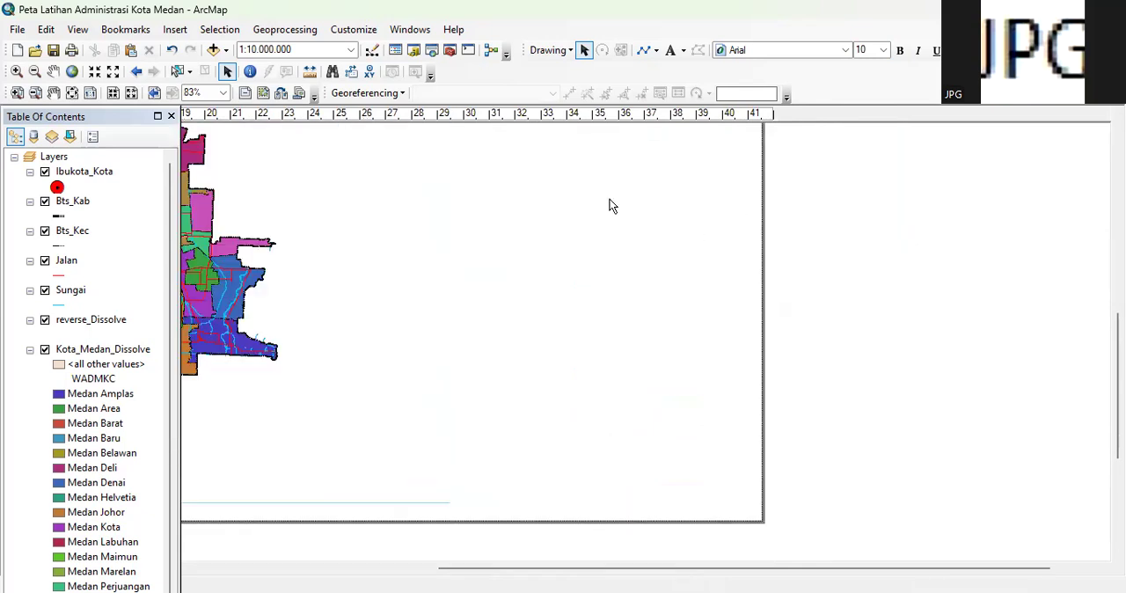
click(594, 201)
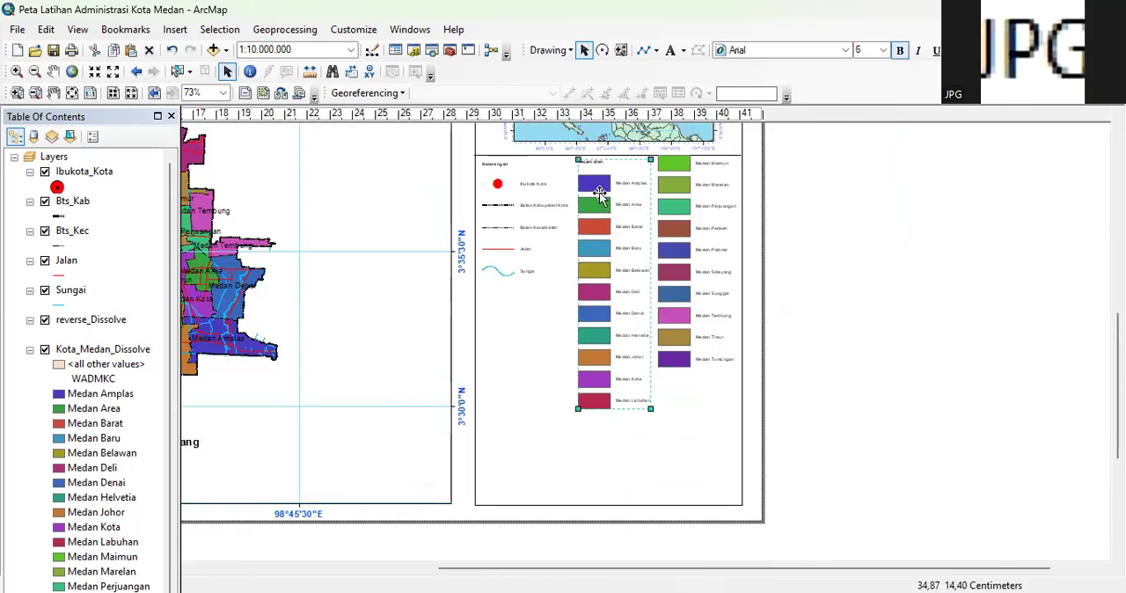
scroll(596, 200, up, 3)
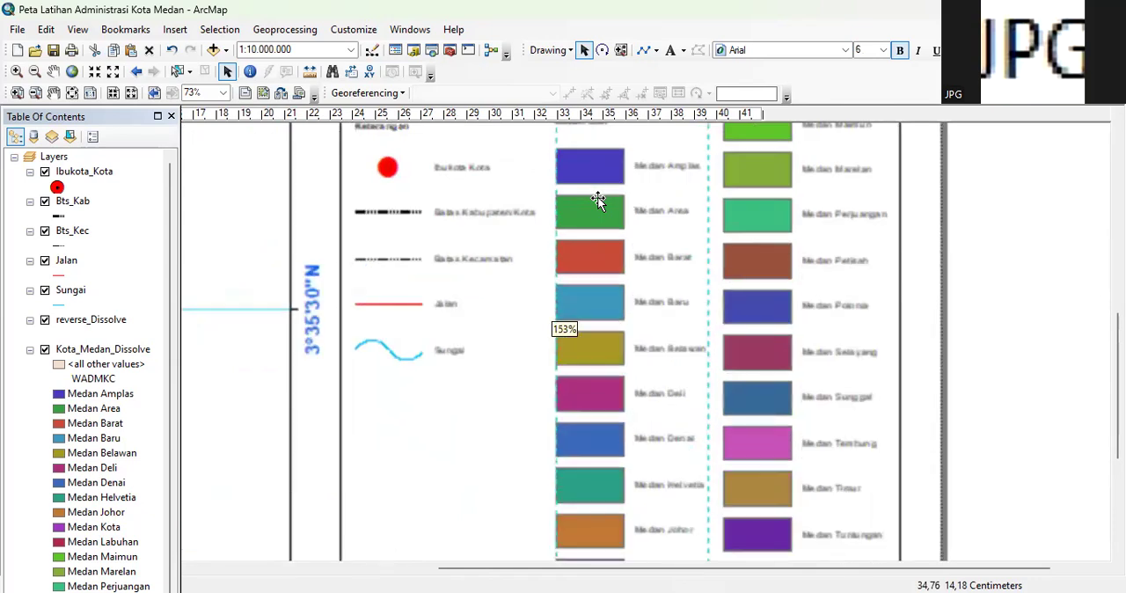
scroll(598, 196, up, 4)
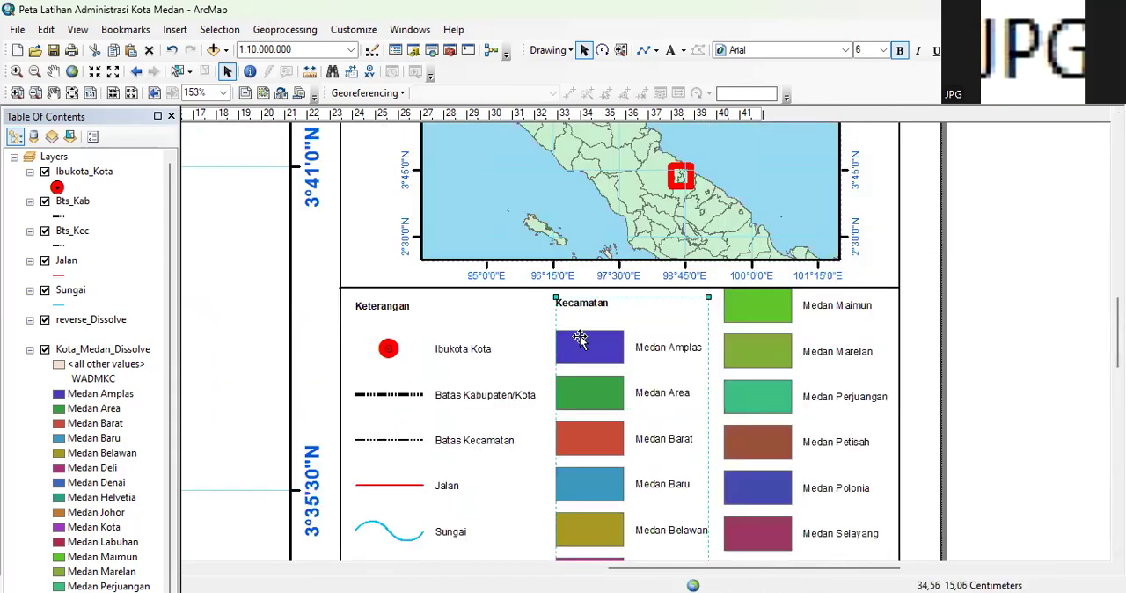
drag(565, 342, 565, 343)
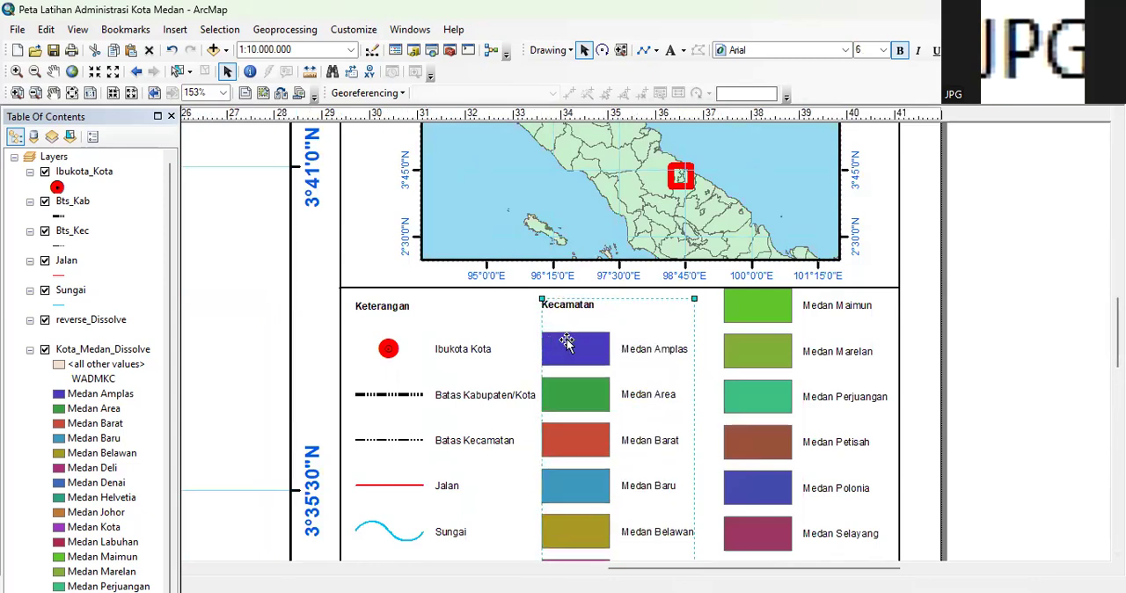
drag(762, 352, 746, 394)
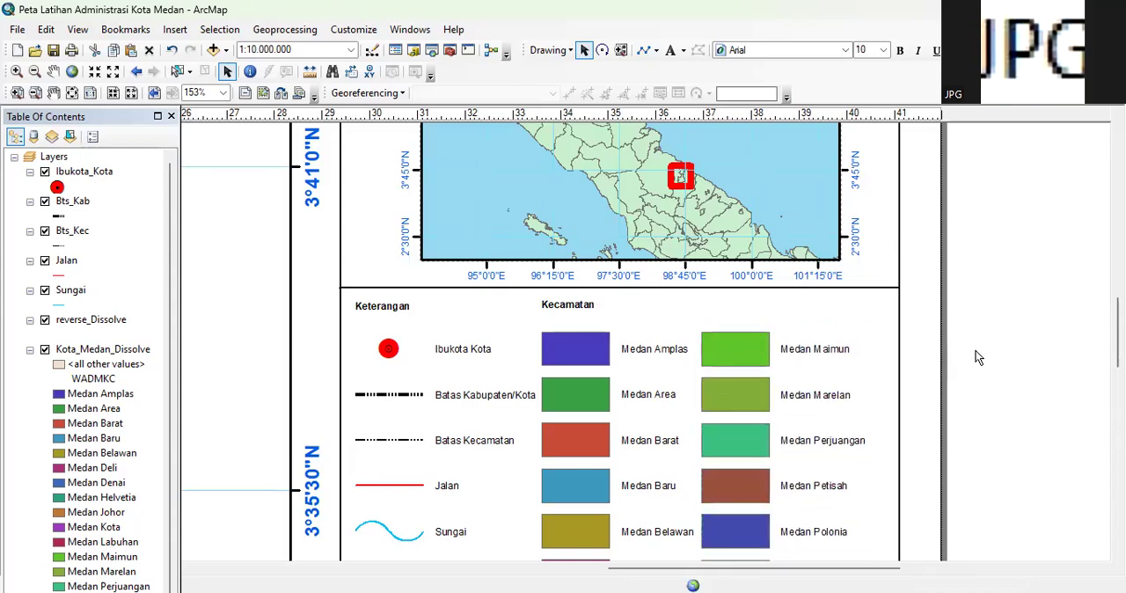
Duplicate the divider line above the Keterangan legend and place the copy across the side frame just below Medan Labuhan
scroll(963, 358, down, 1)
scroll(963, 357, down, 1)
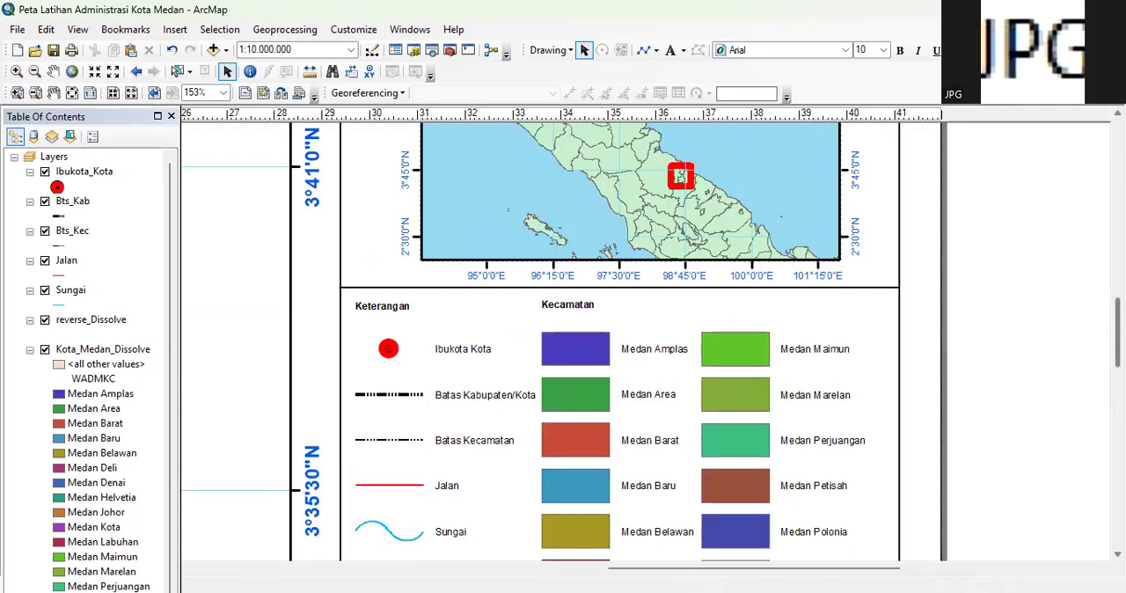
scroll(651, 343, down, 4)
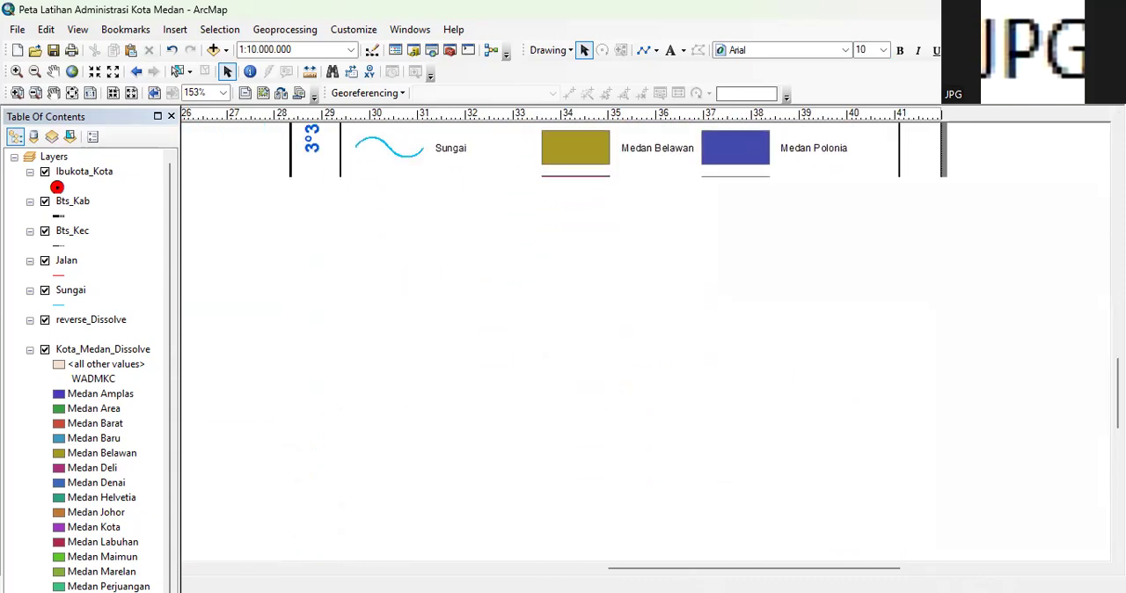
scroll(951, 391, down, 3)
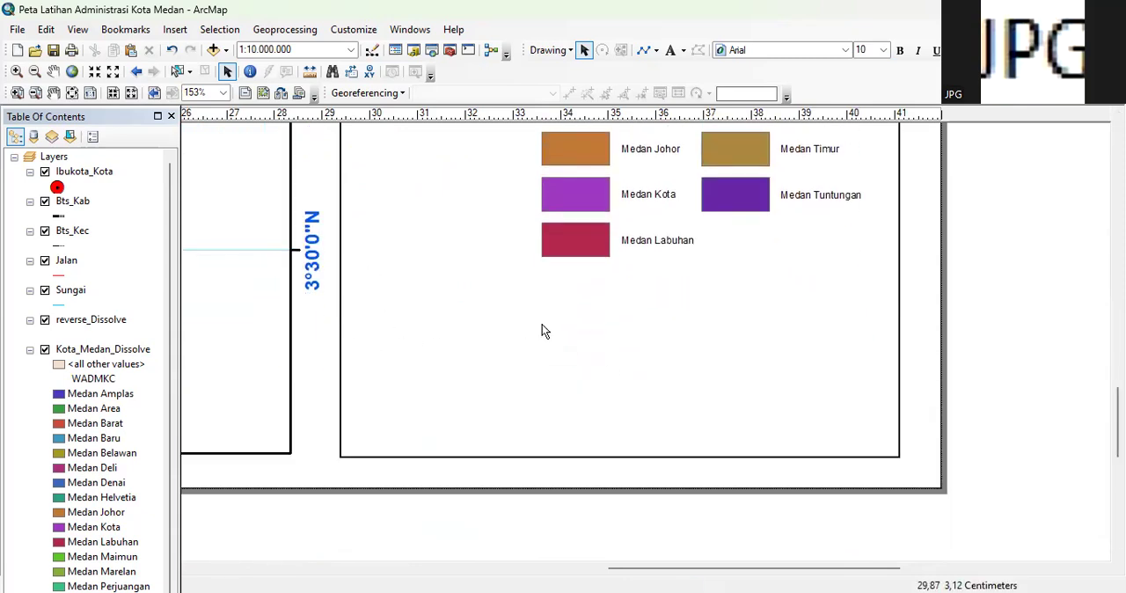
scroll(993, 424, down, 4)
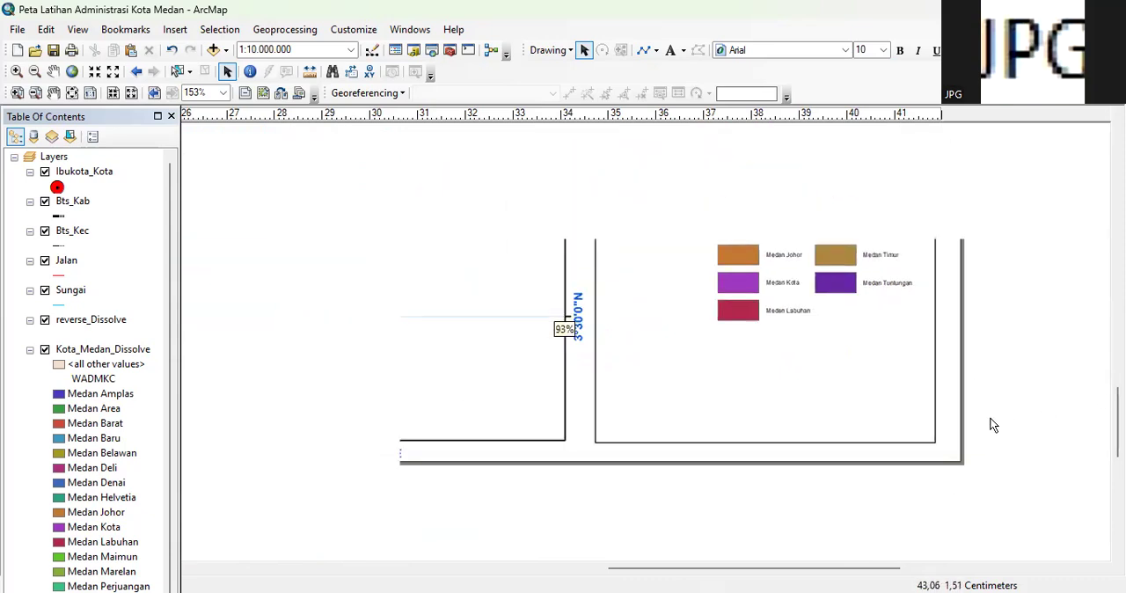
scroll(1026, 377, down, 3)
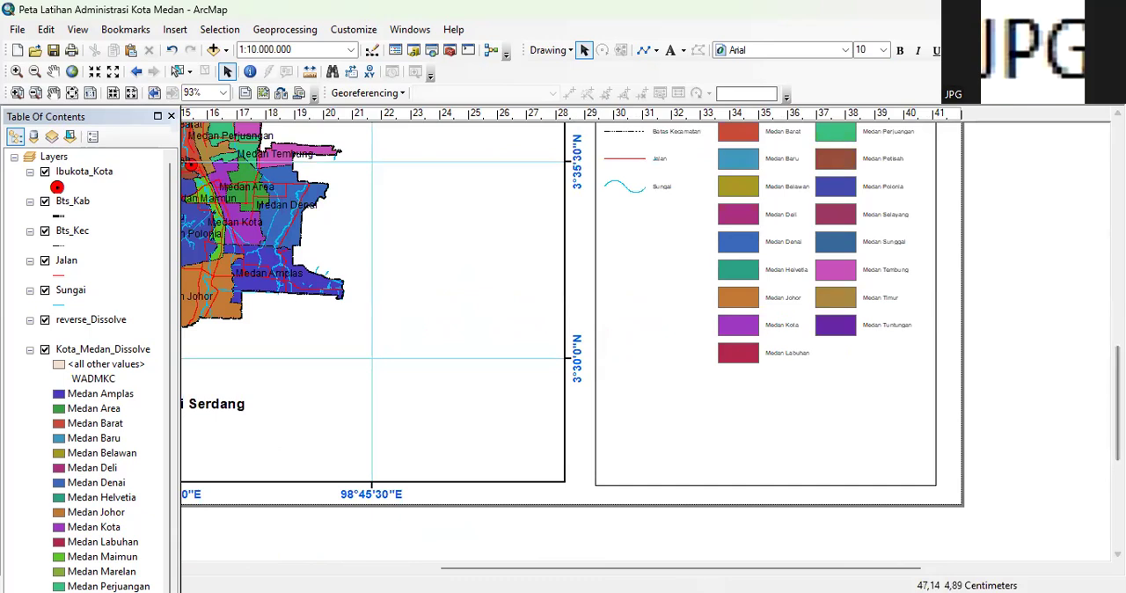
scroll(762, 173, up, 2)
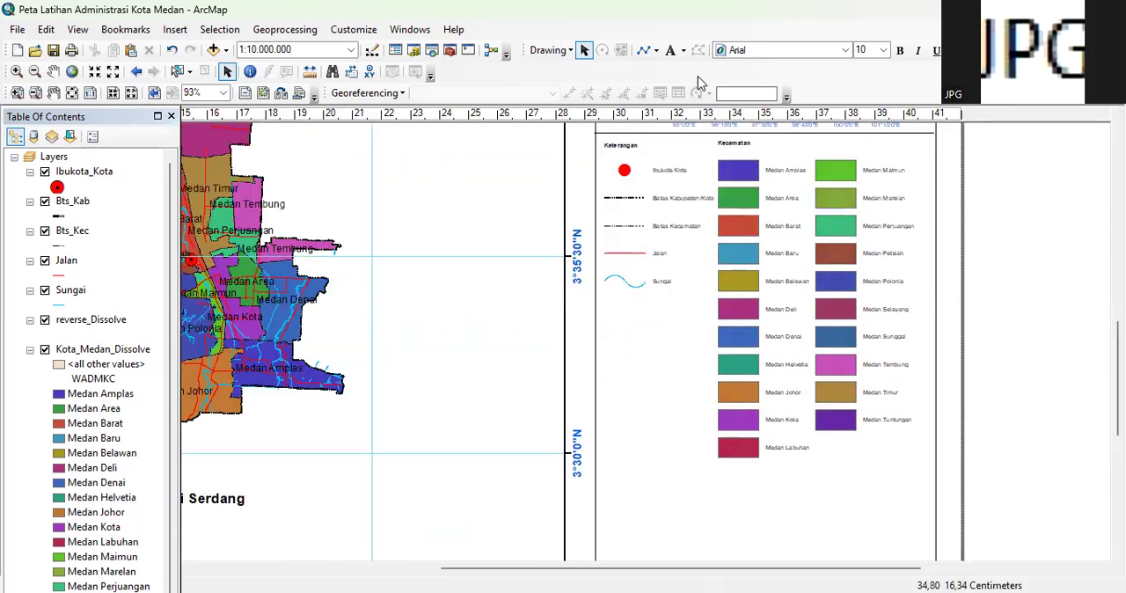
click(777, 134)
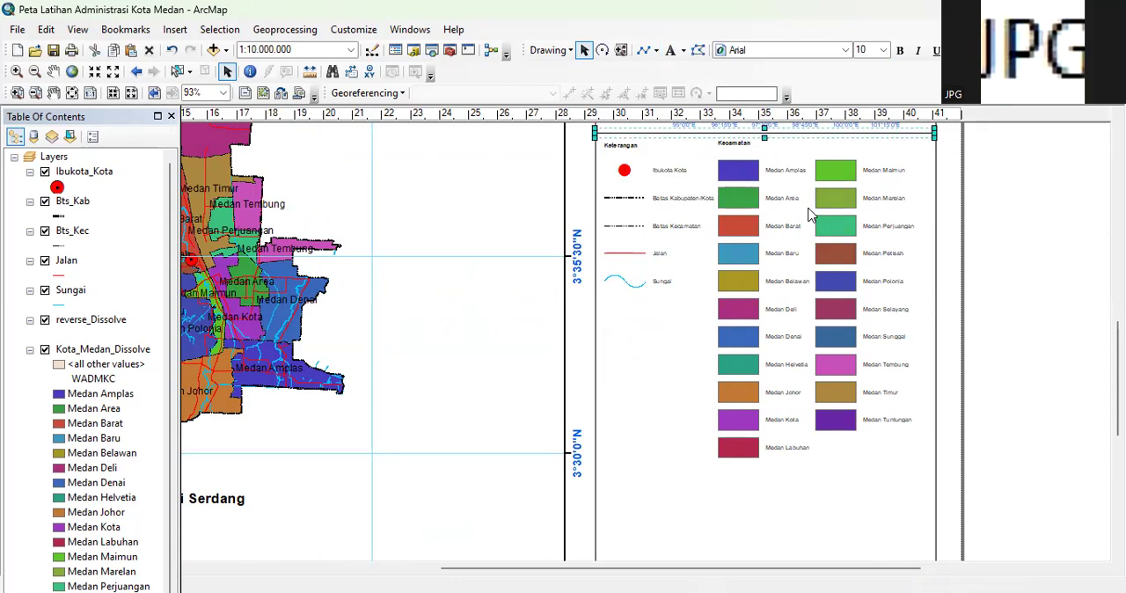
right_click(855, 509)
click(900, 299)
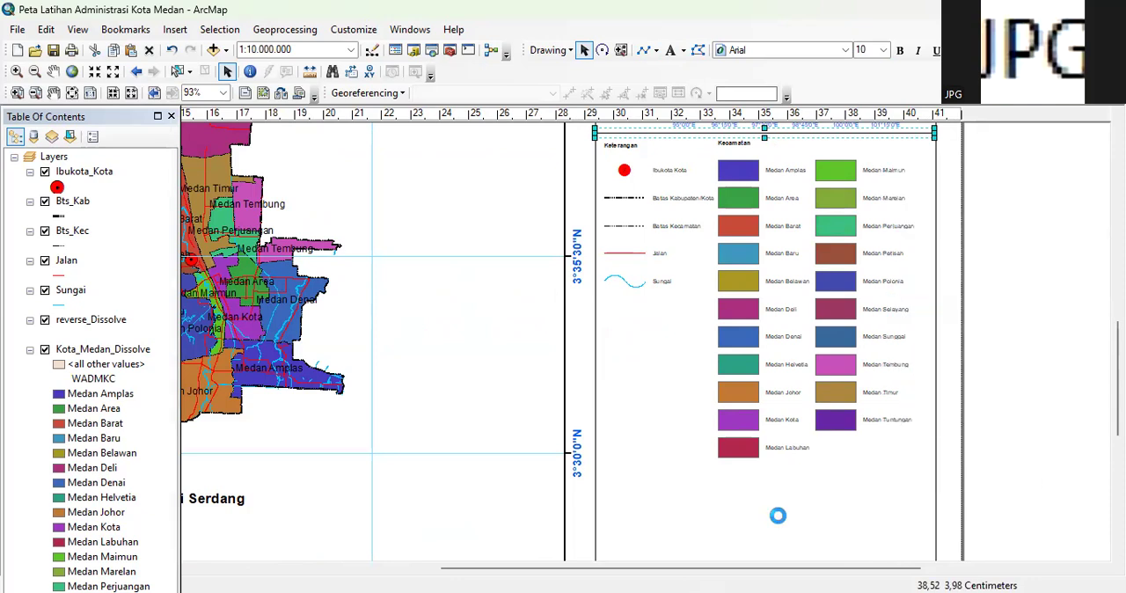
drag(688, 155, 671, 465)
click(1022, 408)
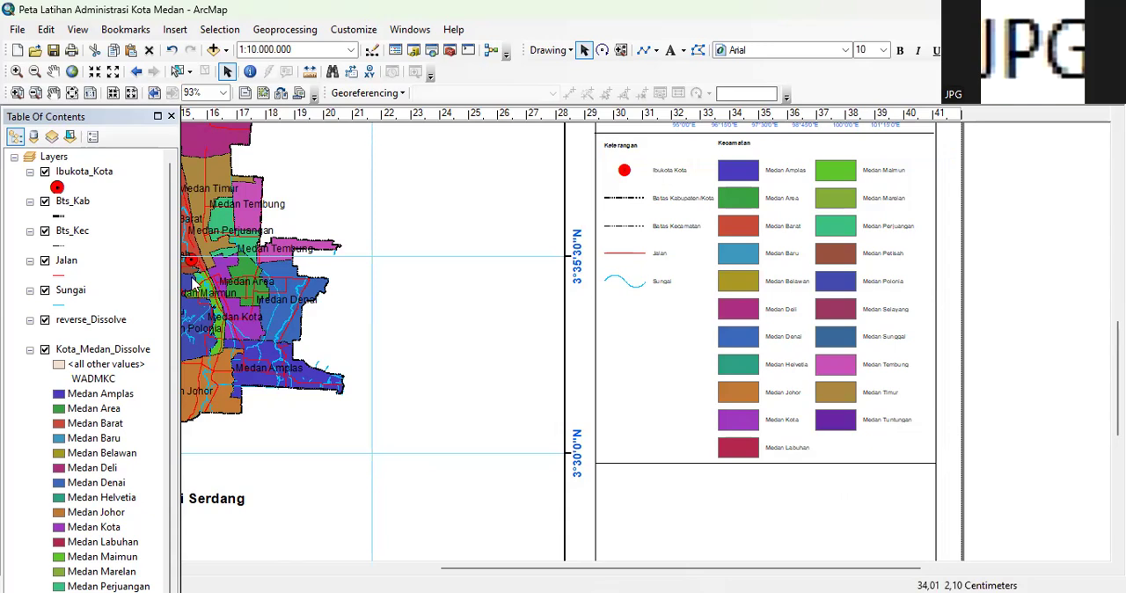
Raise the bottom edge of the side frame slightly so it lines up with the main map frame's bottom edge
scroll(1073, 413, down, 3)
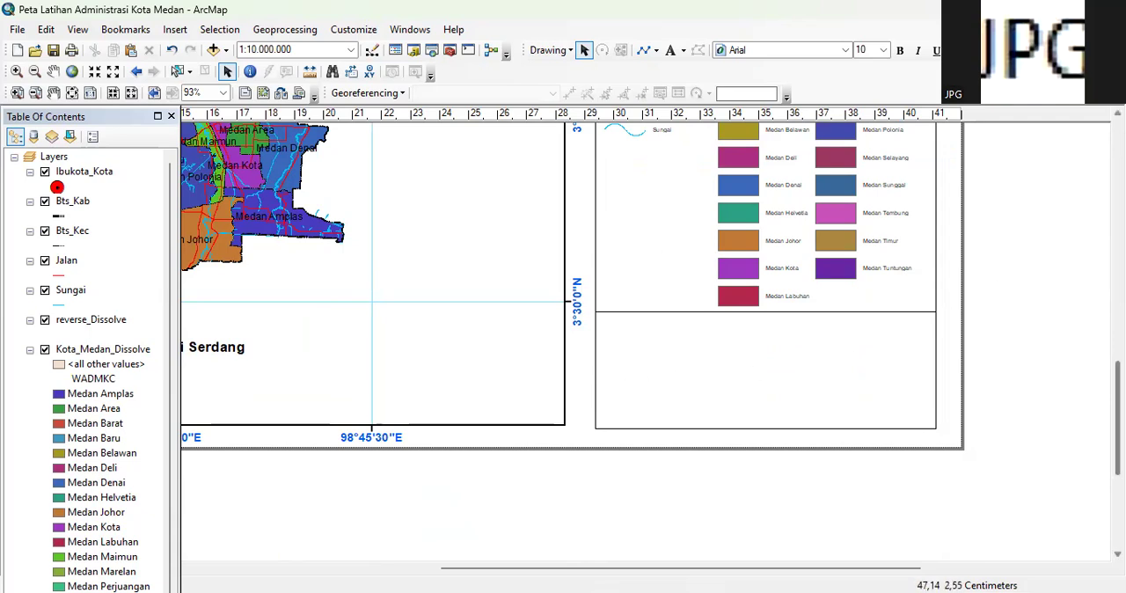
scroll(720, 502, up, 2)
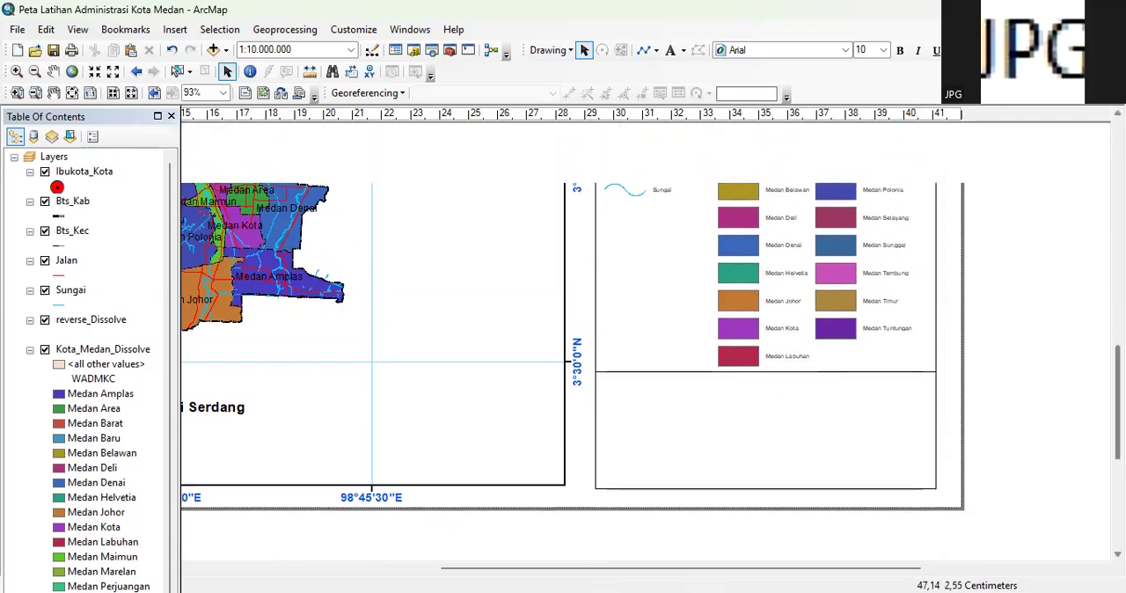
click(740, 498)
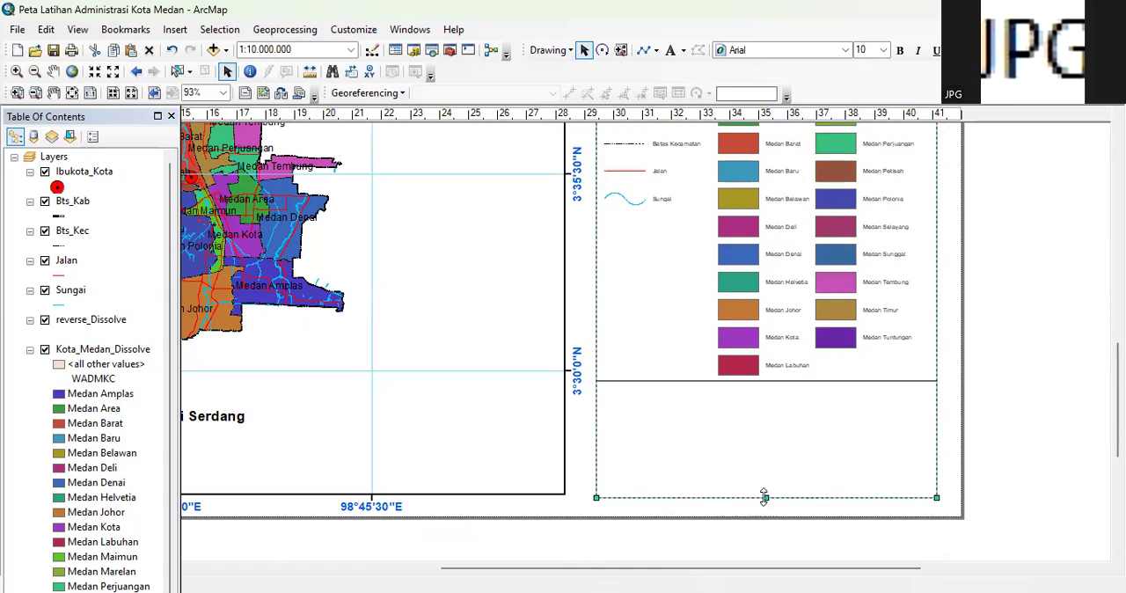
click(1028, 405)
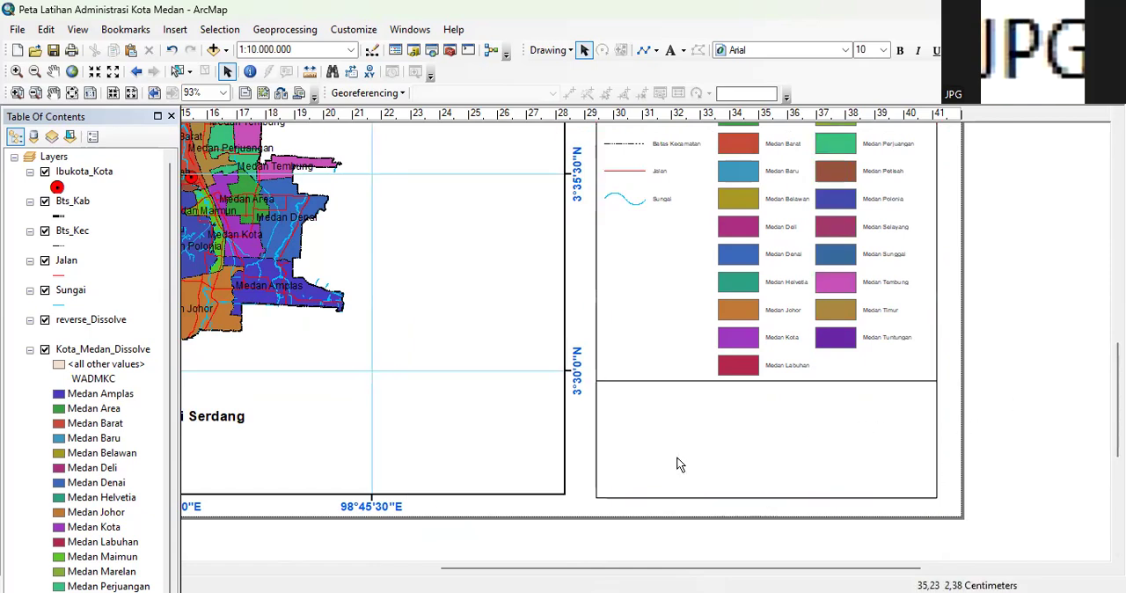
click(759, 494)
drag(766, 499, 769, 494)
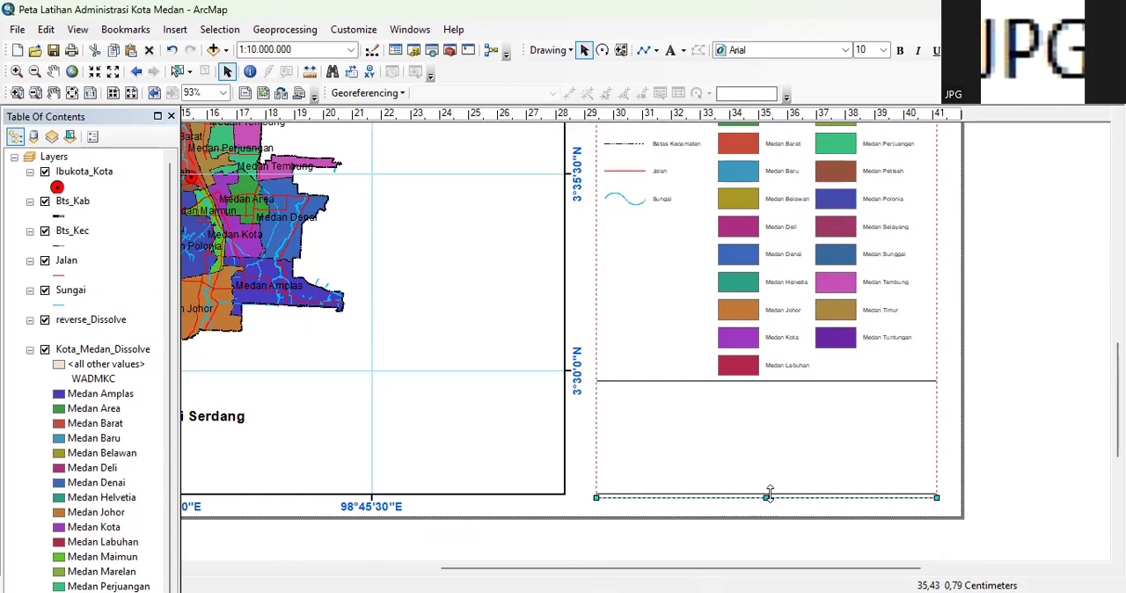
click(1072, 451)
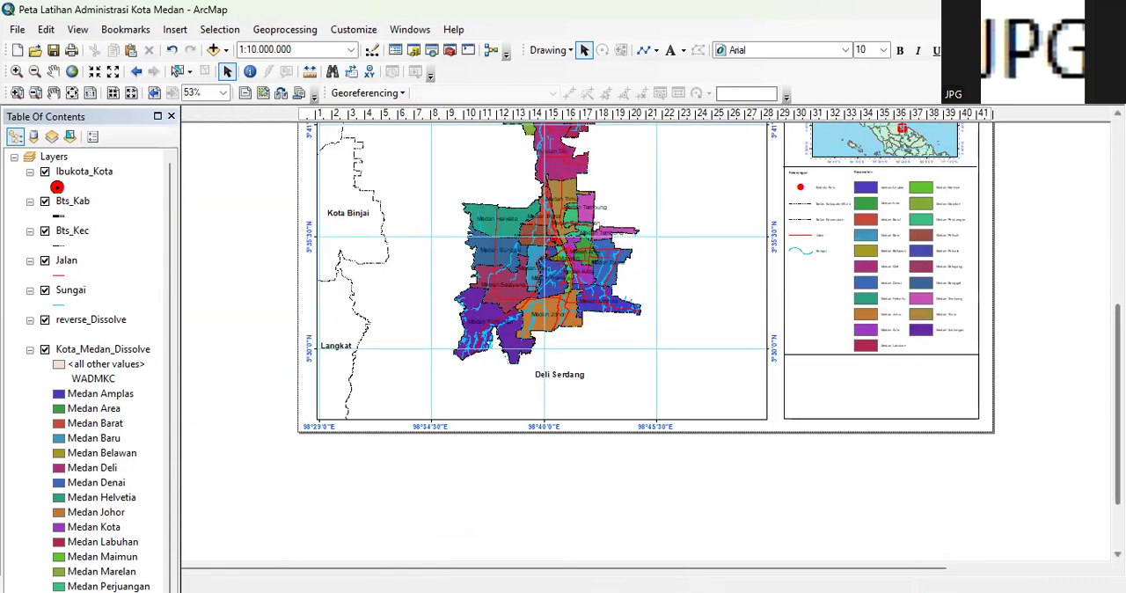
Nudge the divider line below the map title up and align its ends with the side frame
scroll(1094, 319, up, 5)
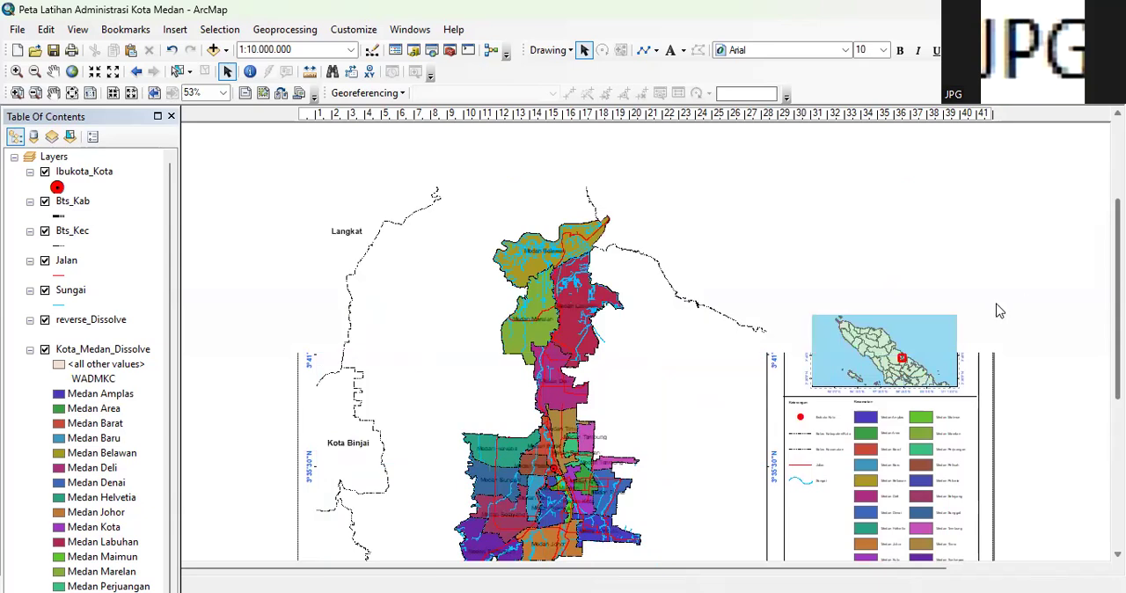
scroll(972, 247, up, 1)
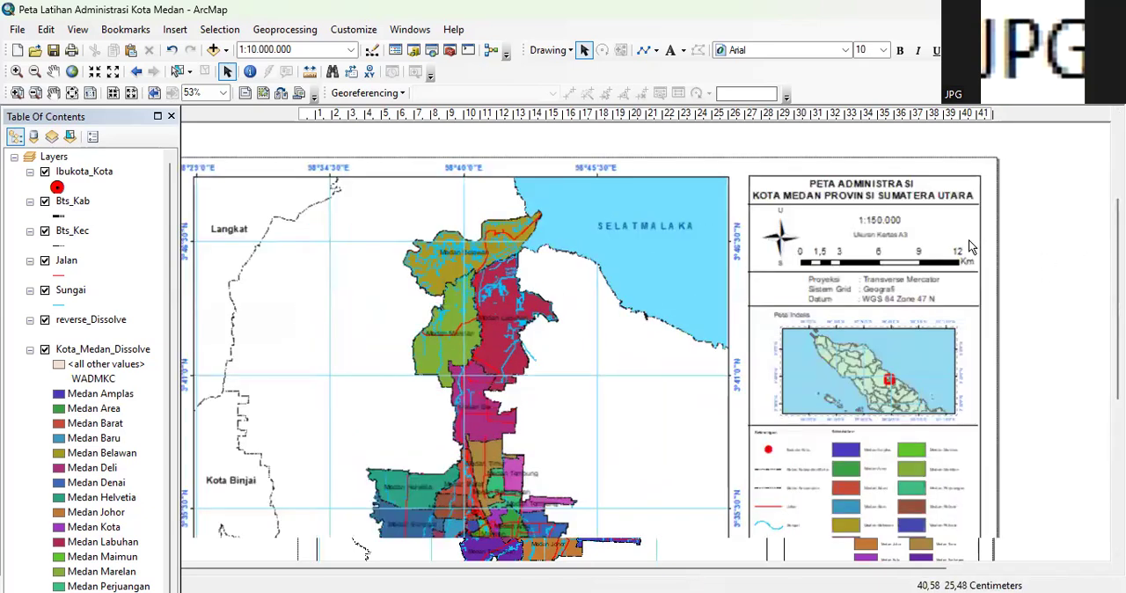
scroll(972, 248, up, 3)
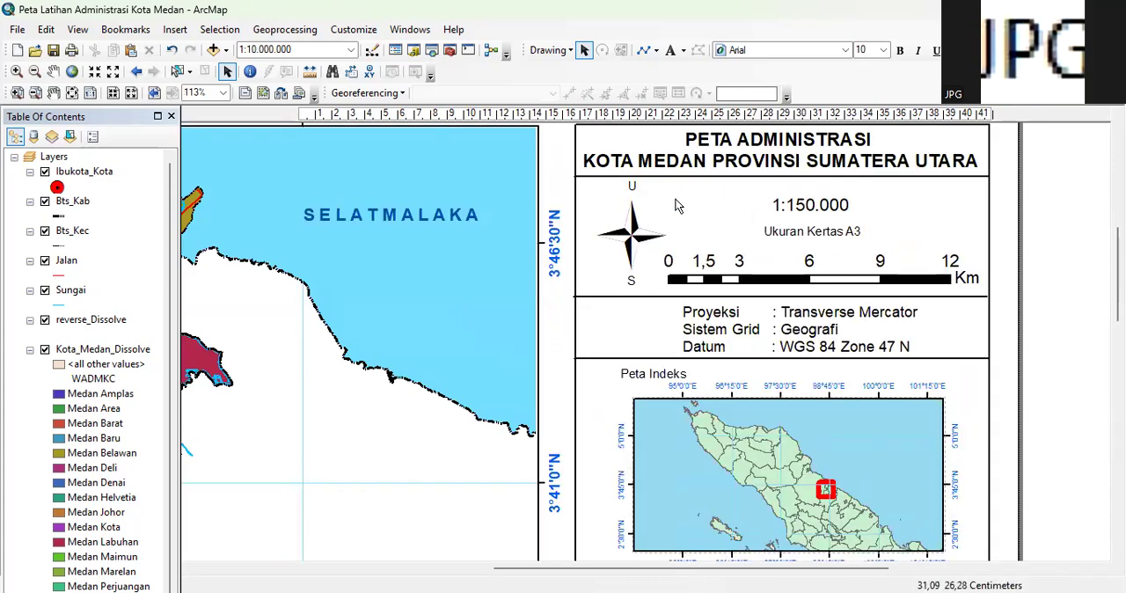
click(687, 178)
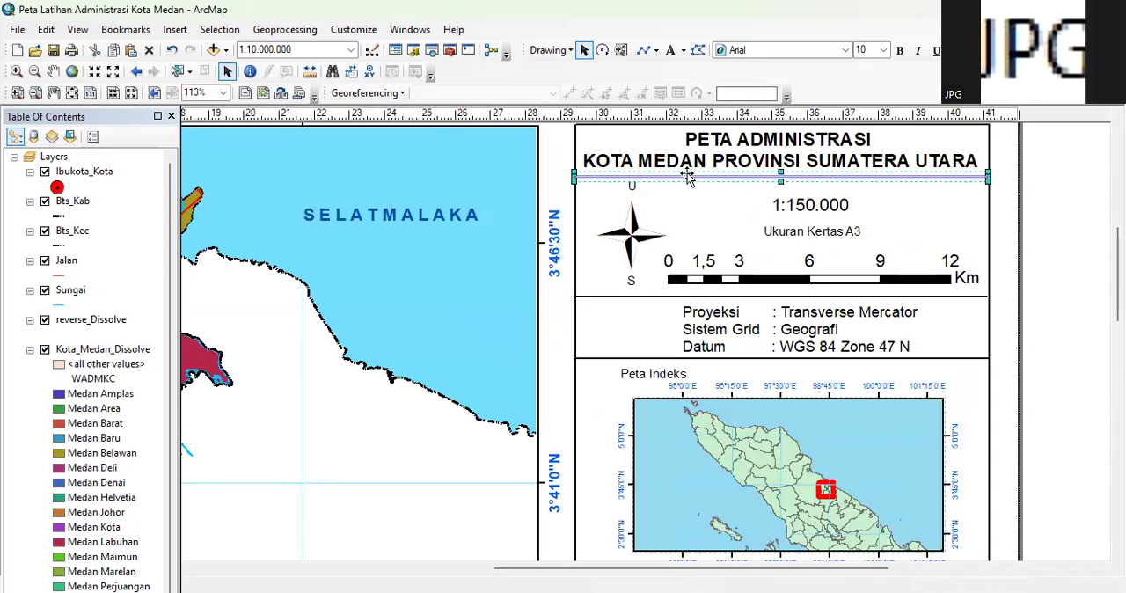
drag(686, 175, 688, 173)
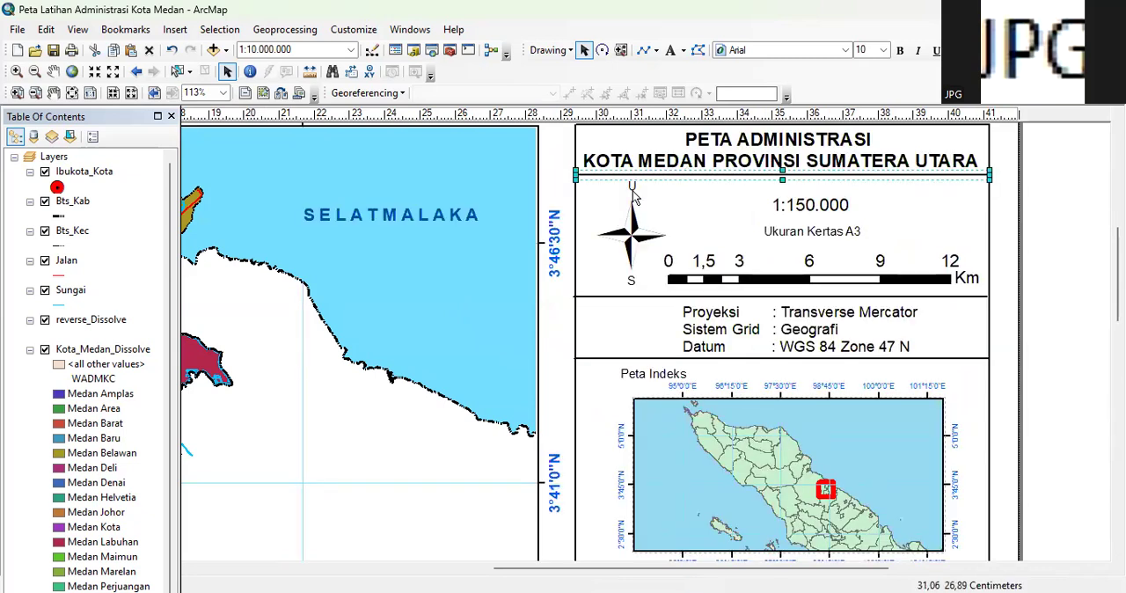
Move the compass star and its S label up, closer to the U label
click(636, 192)
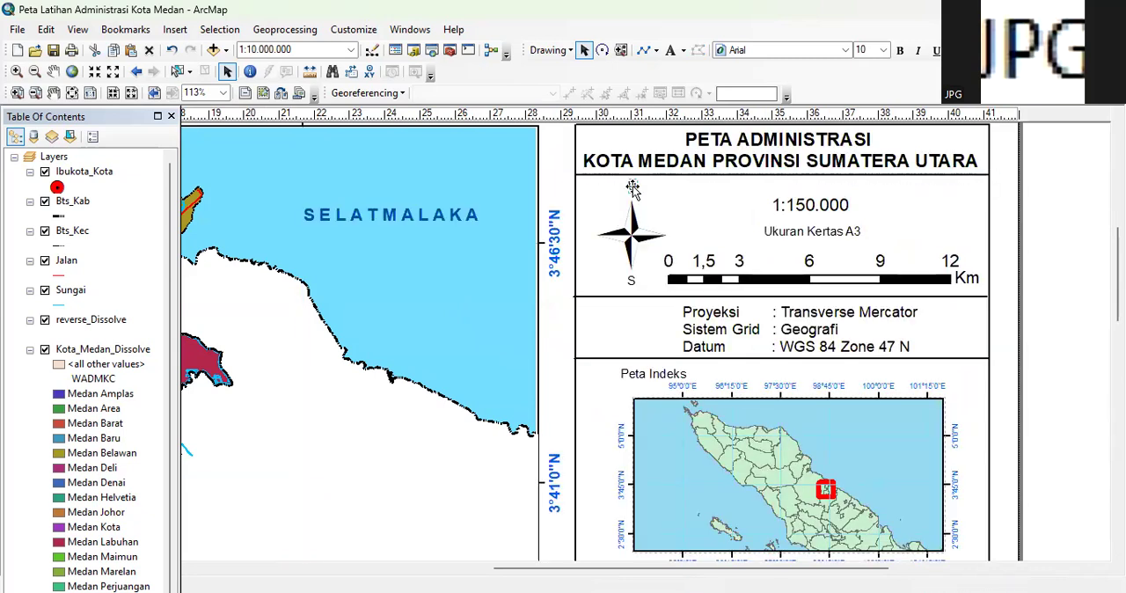
drag(631, 186, 630, 194)
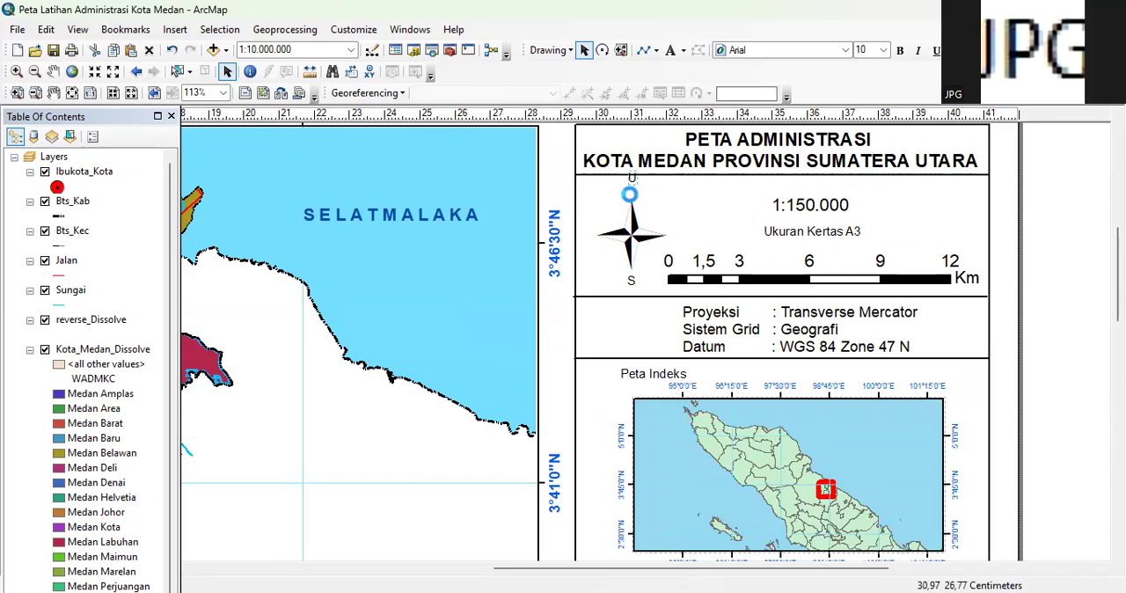
click(632, 241)
drag(630, 227, 629, 220)
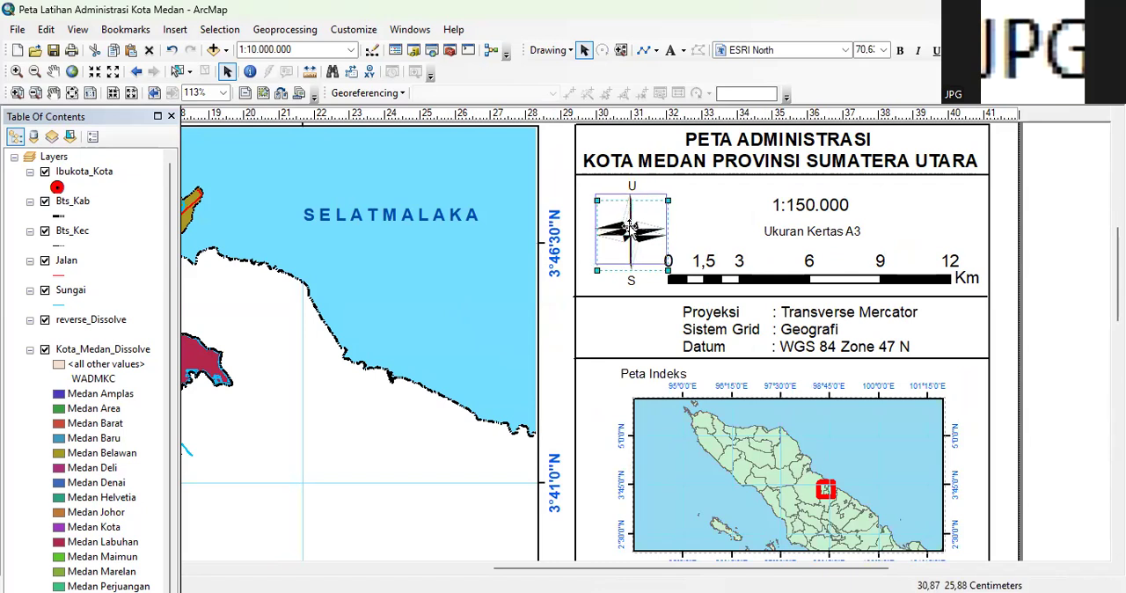
click(632, 279)
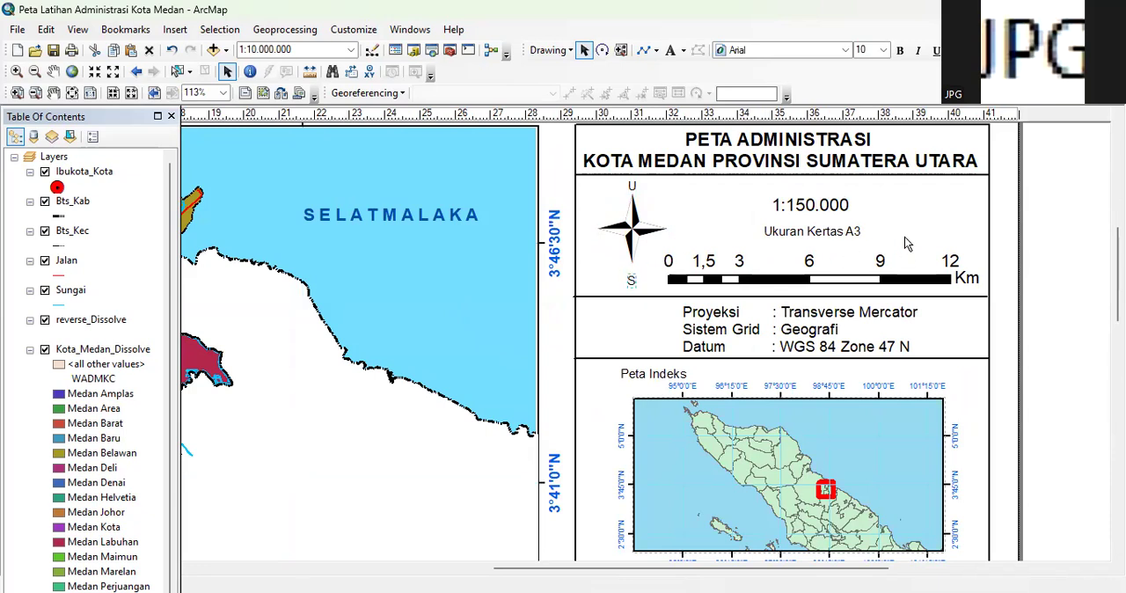
Move the scale bar up to just below Ukuran Kertas A3 and raise the divider line beneath it to match
click(742, 282)
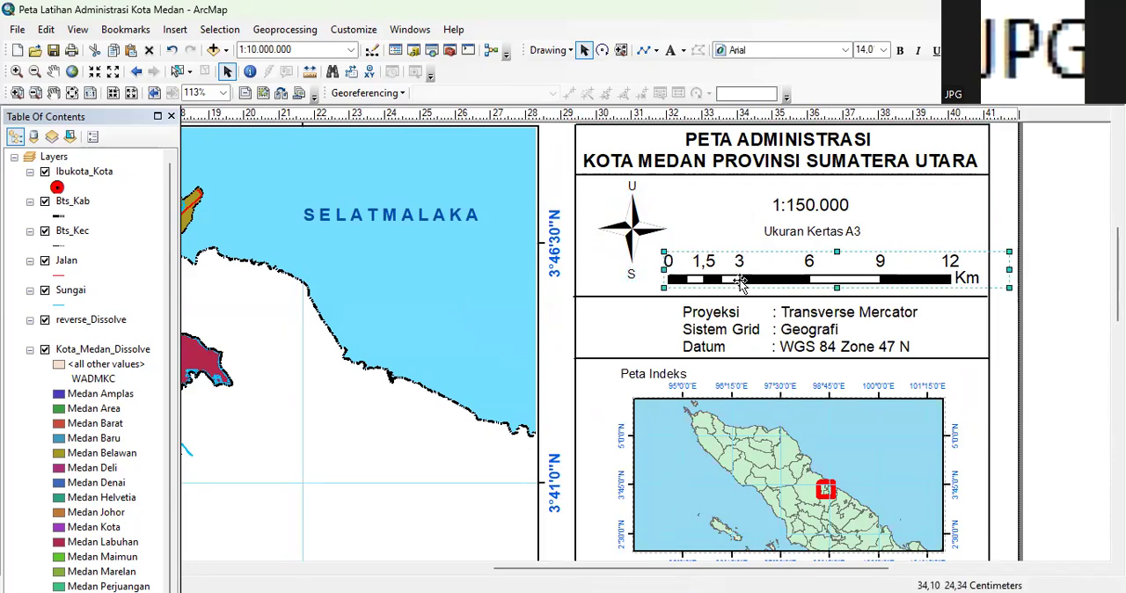
drag(742, 281, 741, 270)
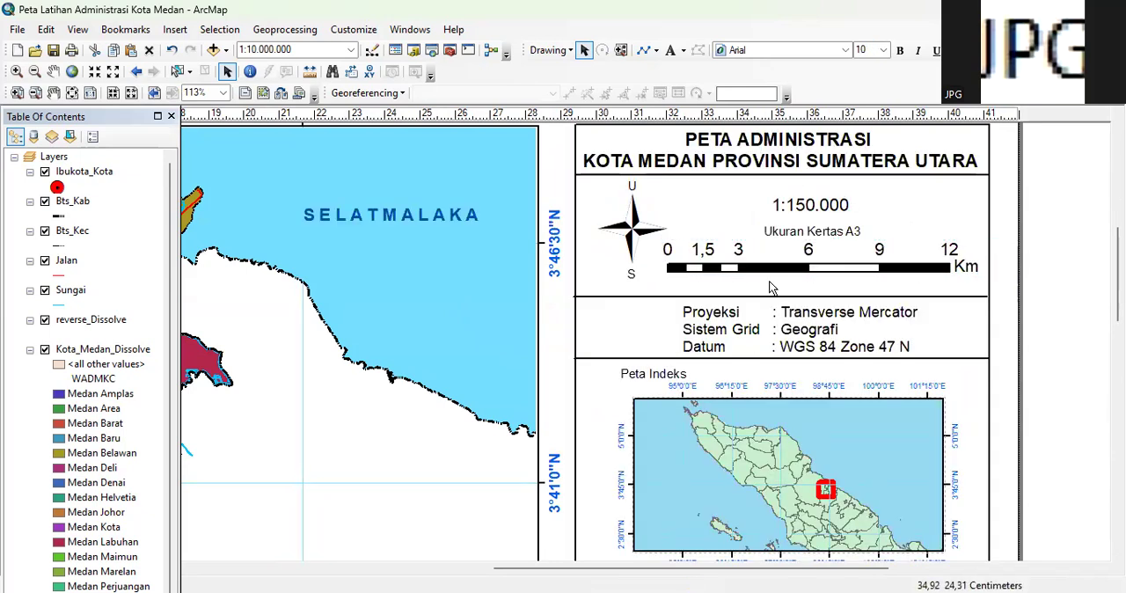
click(756, 296)
click(756, 296)
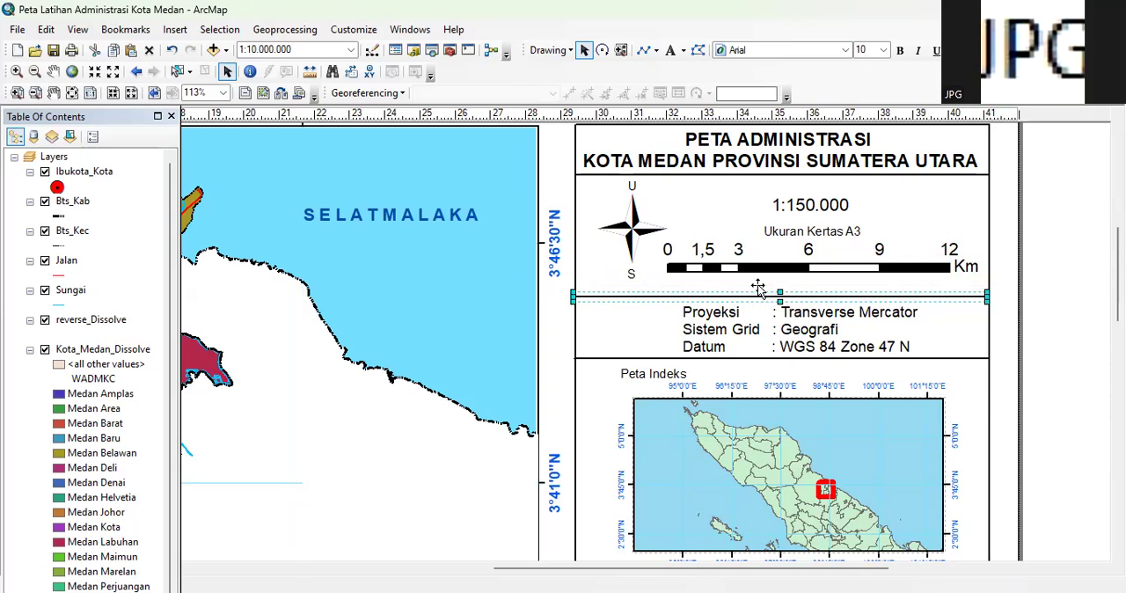
drag(757, 288, 758, 278)
Move the Proyeksi, Sistem Grid and Datum text up under its divider and raise the divider line below it
click(740, 339)
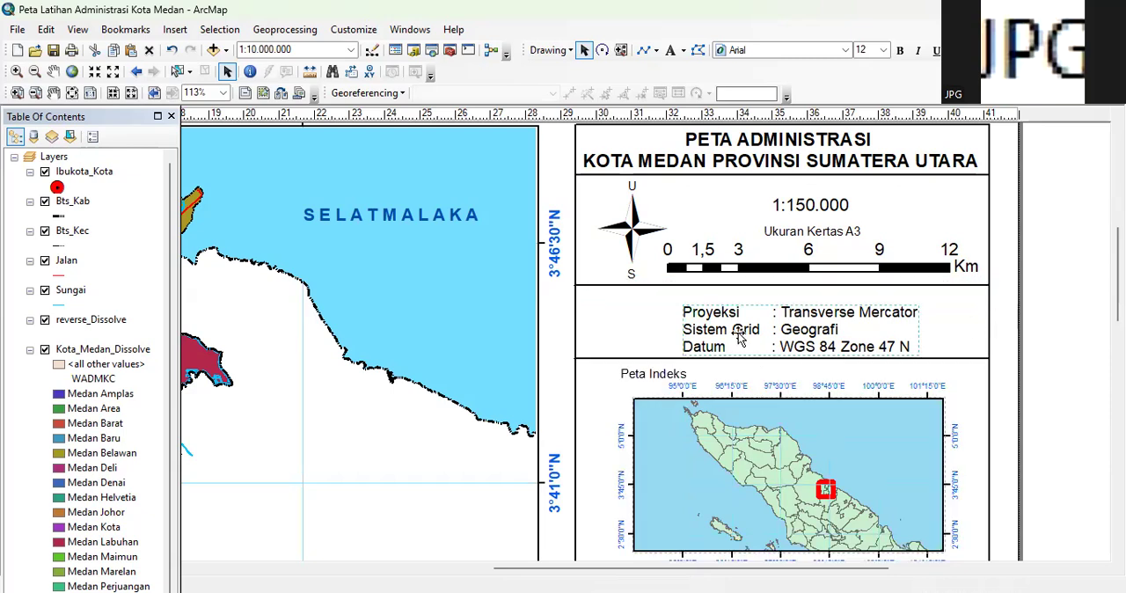
mouse_move(721, 328)
mouse_down()
mouse_move(708, 313)
mouse_move(720, 316)
mouse_up()
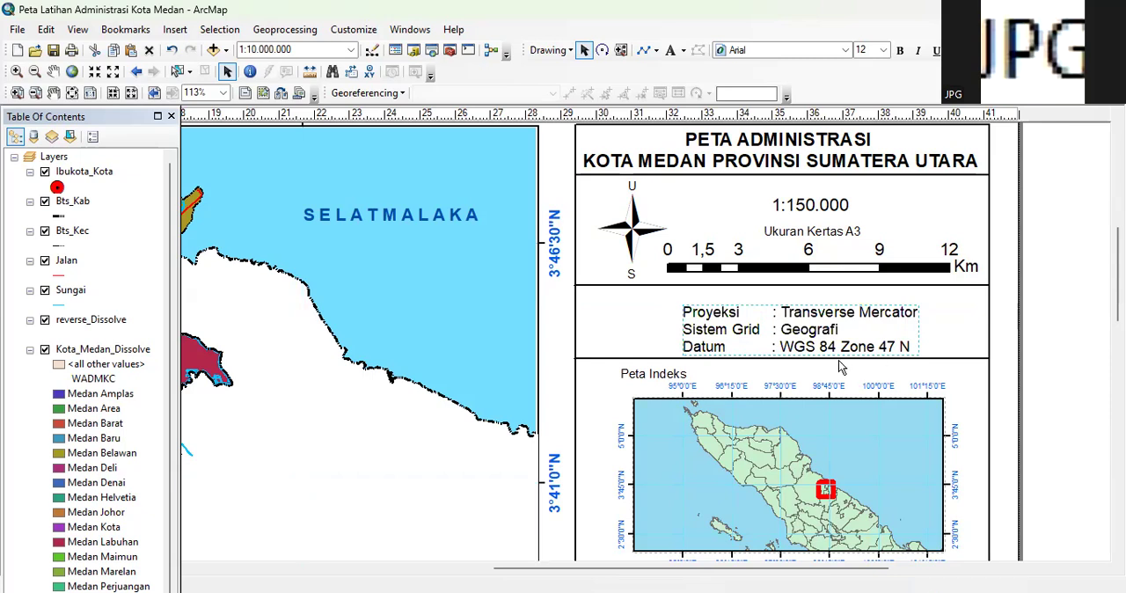
click(759, 358)
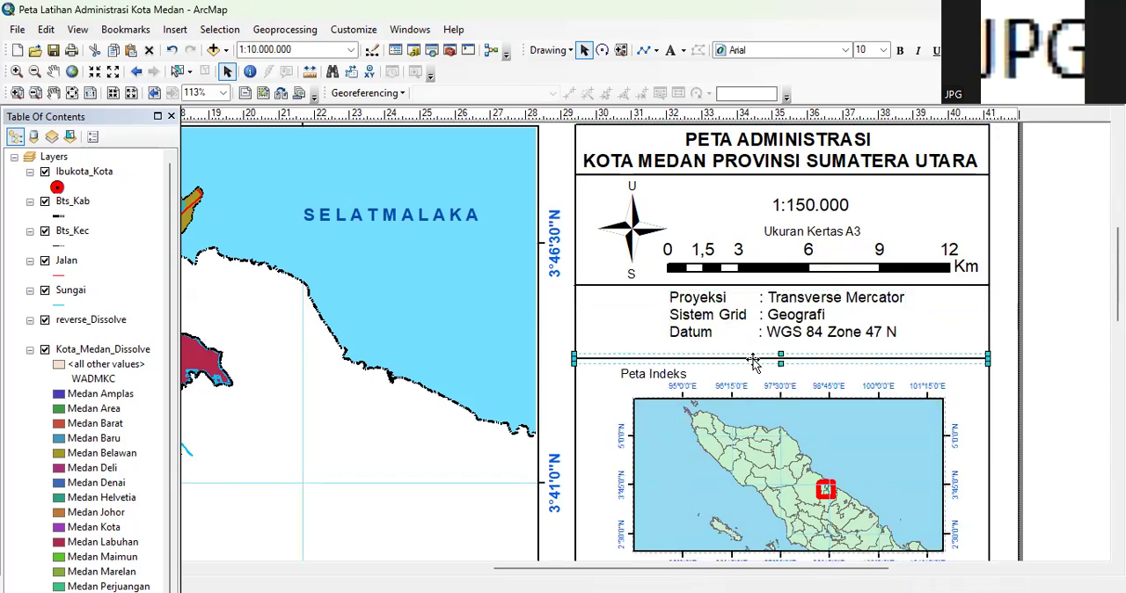
drag(762, 358, 762, 344)
Shift the Peta Indeks label and the index map up toward the divider line below the projection text
scroll(661, 273, down, 3)
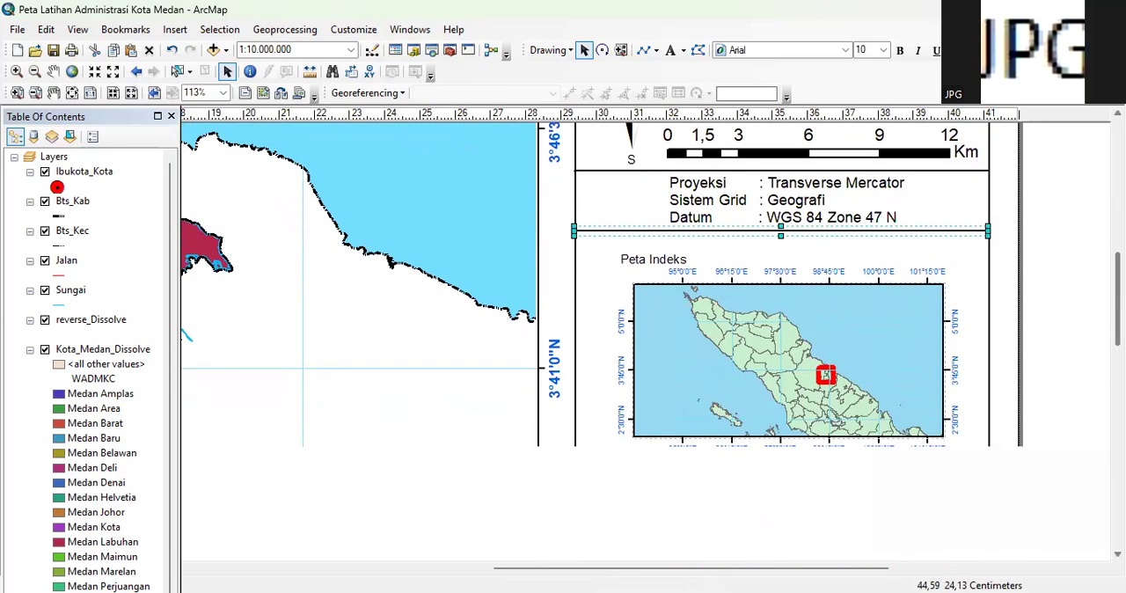
drag(656, 264, 656, 245)
click(779, 299)
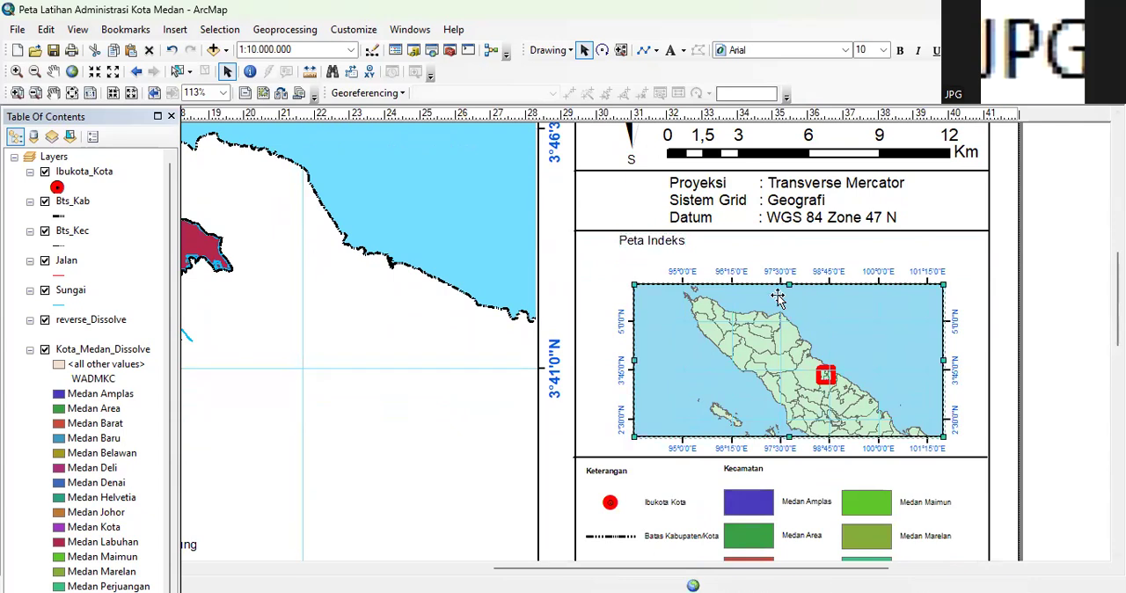
drag(778, 296, 778, 276)
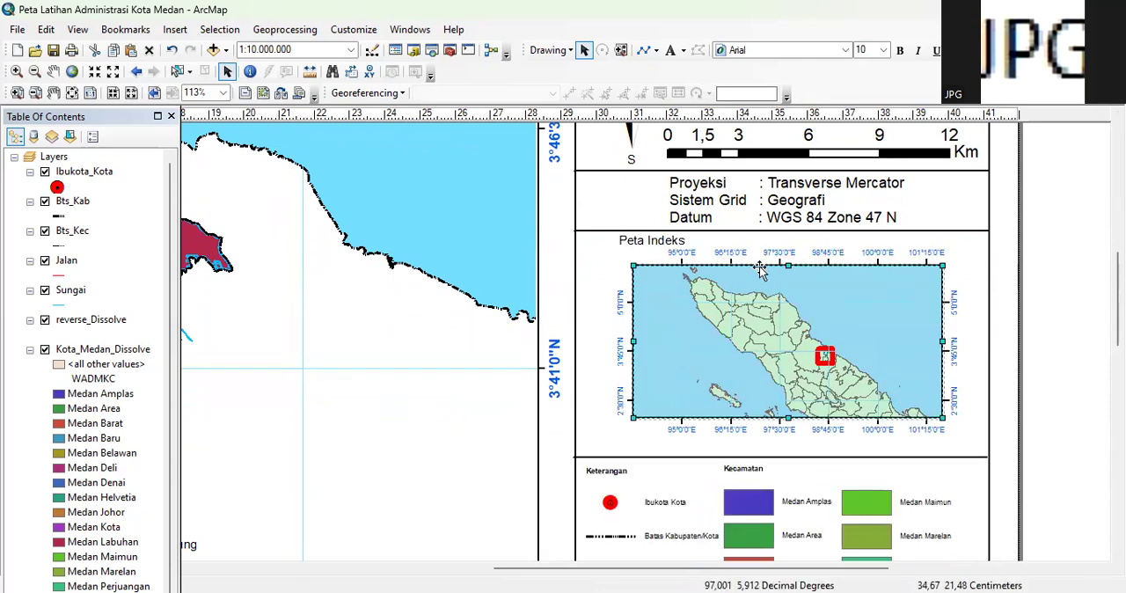
Move the divider line between the index map and the Keterangan legend up, closer to the index map
scroll(921, 329, down, 3)
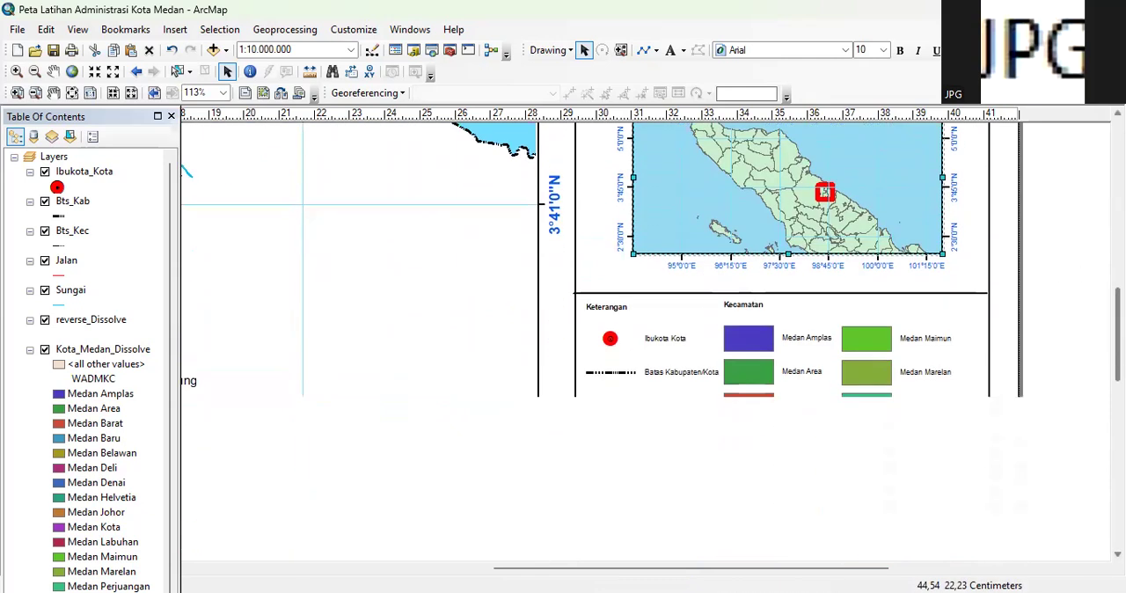
click(772, 294)
key(Delete)
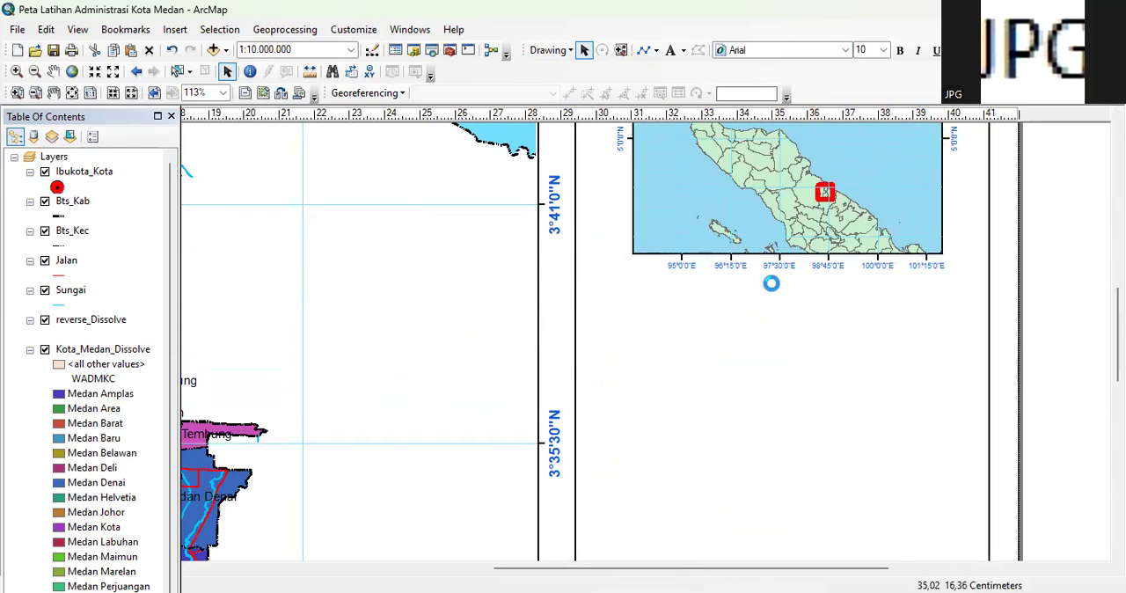
Raise the divider line below the index map and move the Keterangan legend up beneath it
click(747, 294)
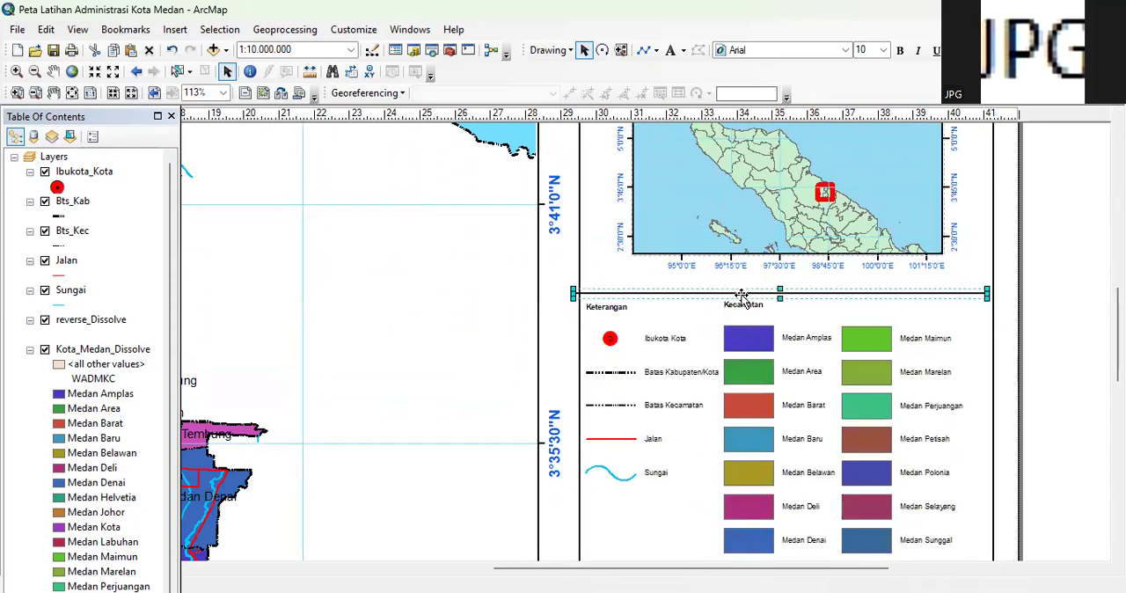
drag(747, 295, 751, 278)
click(1059, 274)
drag(610, 315, 610, 293)
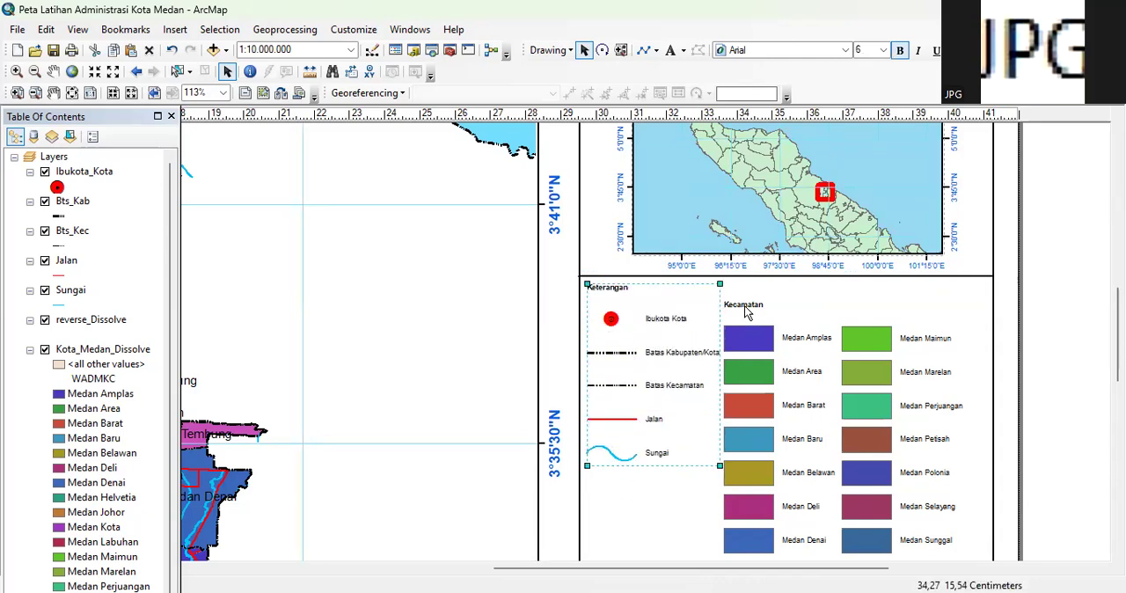
Move the Kecamatan legend column up beside the Keterangan legend, aligning its heading and first row without overlapping it
click(746, 310)
drag(744, 310, 749, 296)
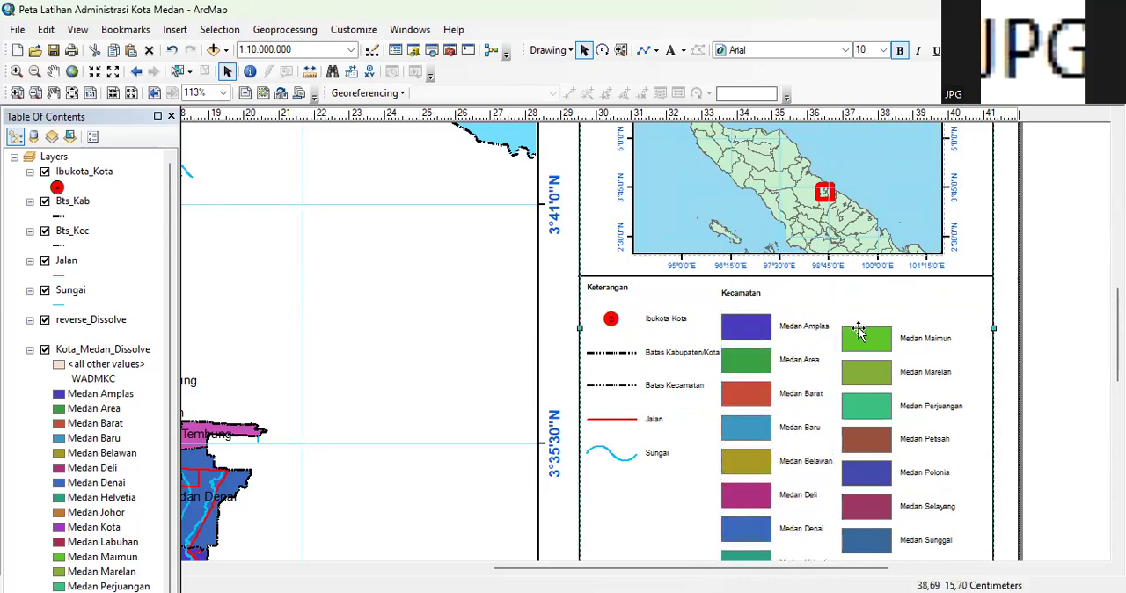
key(ctrl+b)
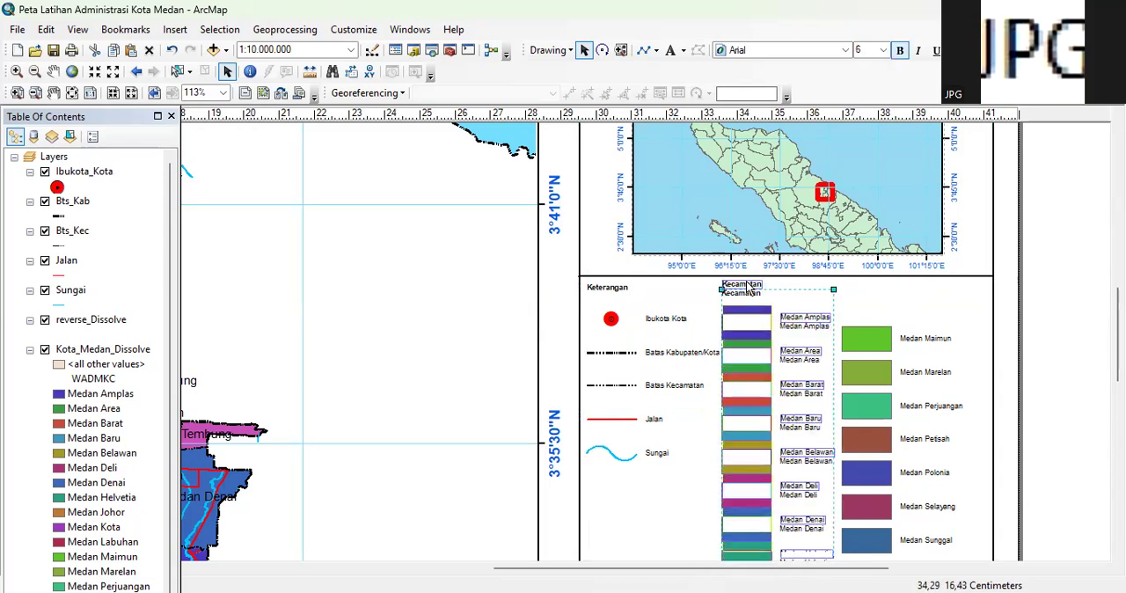
click(921, 301)
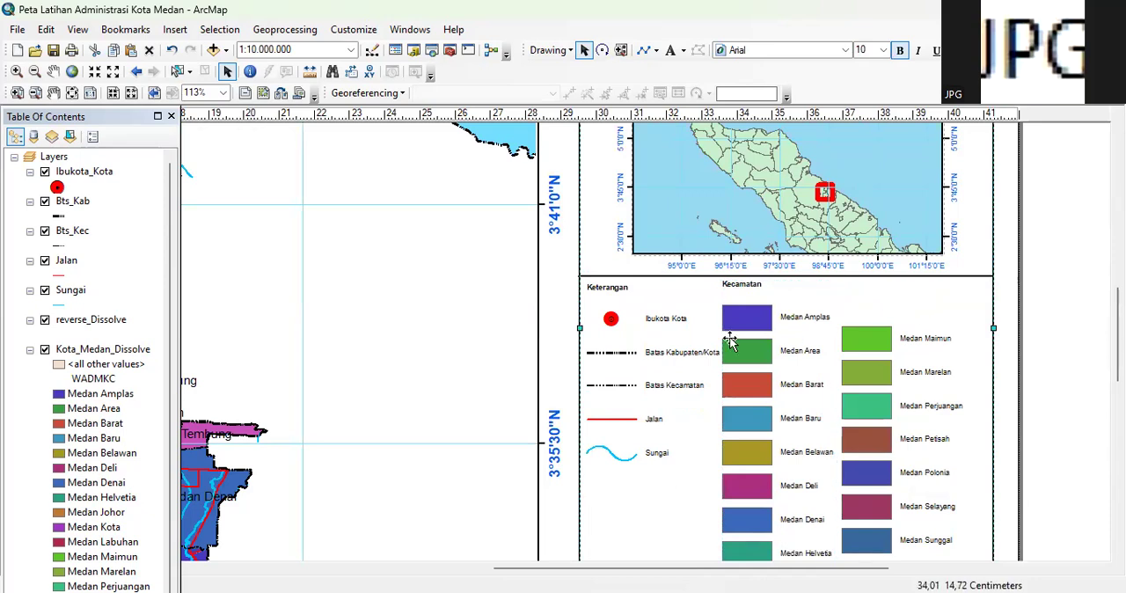
click(740, 286)
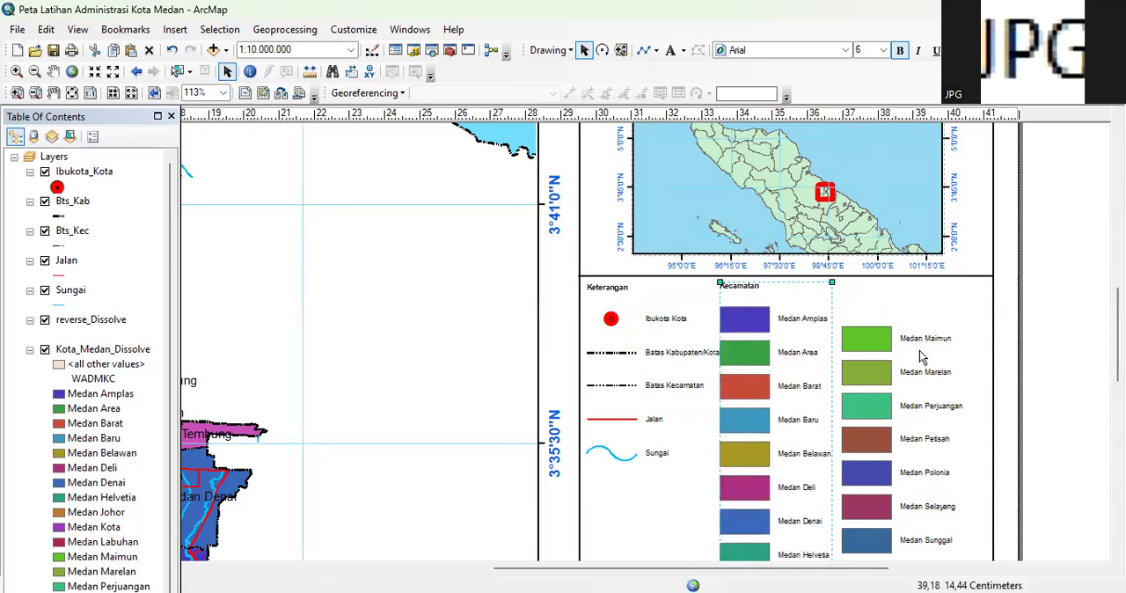
drag(739, 298, 747, 298)
Move the legend column starting with Medan Maimun up so its rows line up with the Medan Amplas column
click(908, 348)
drag(909, 349, 885, 330)
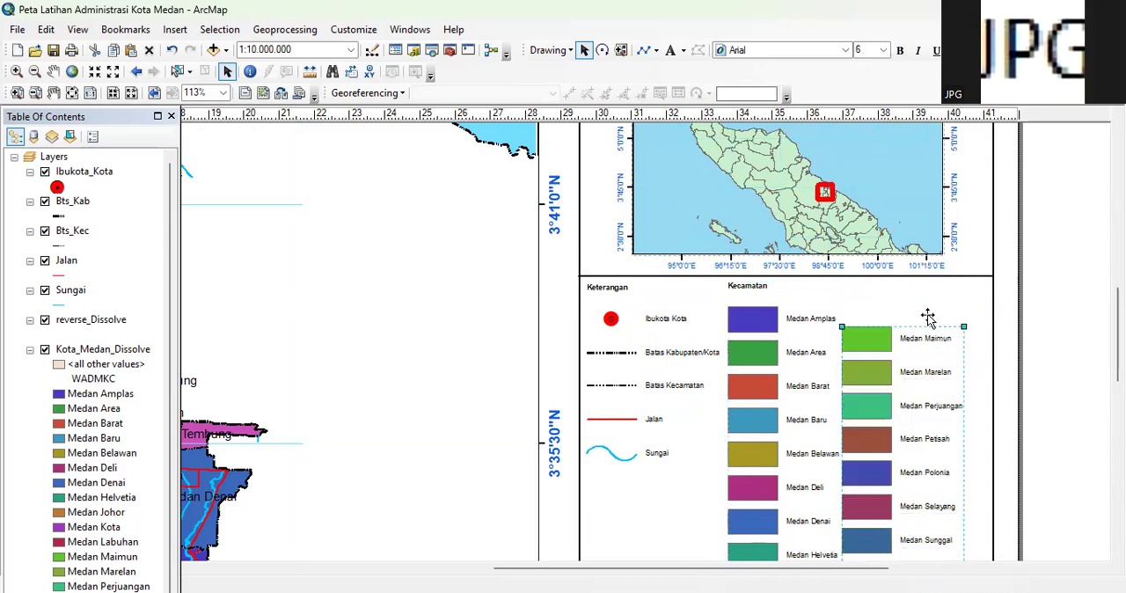
click(887, 317)
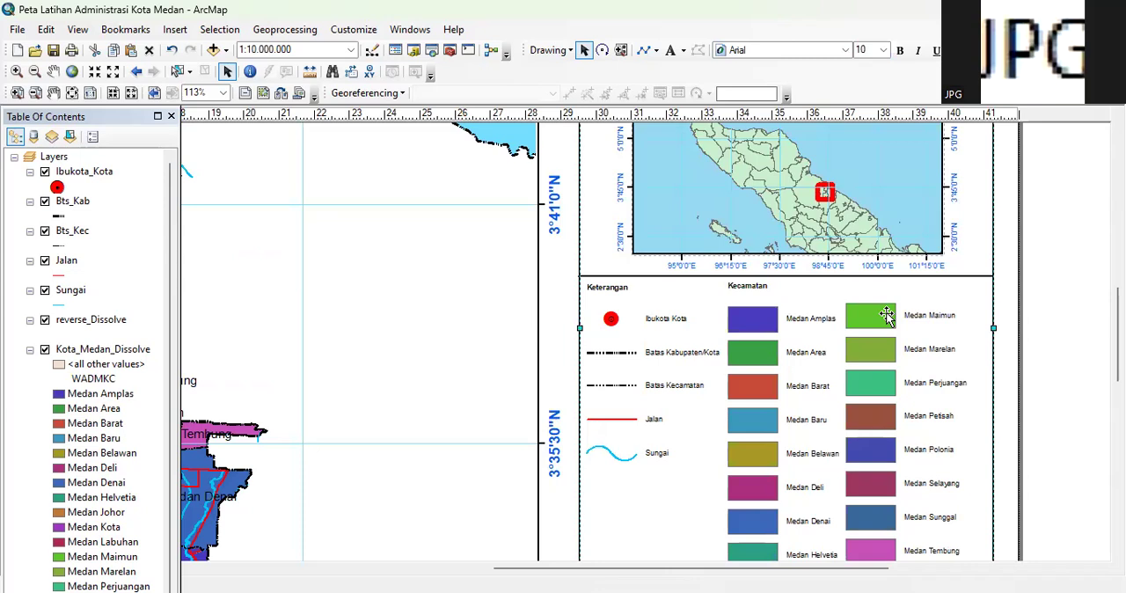
click(869, 324)
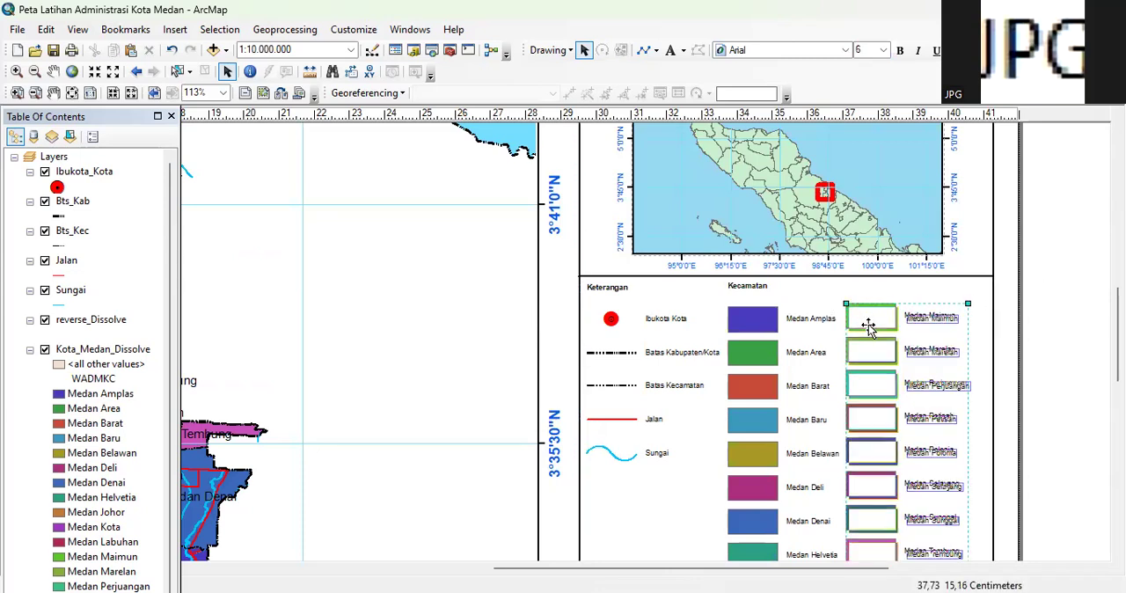
drag(868, 326, 869, 326)
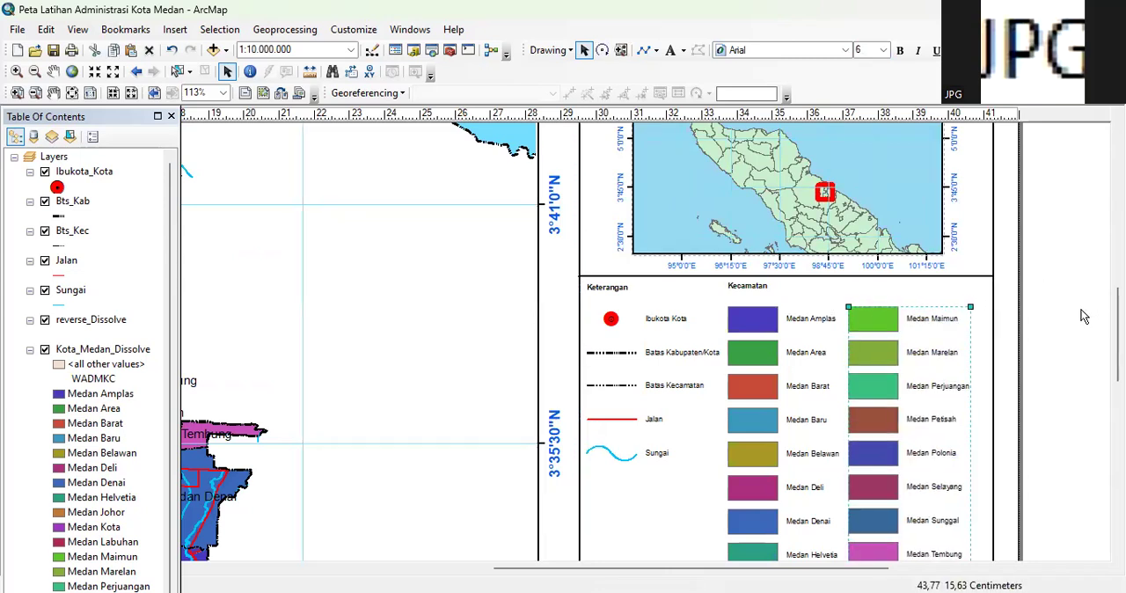
mouse_move(859, 320)
mouse_down()
mouse_move(864, 338)
mouse_move(860, 327)
mouse_up()
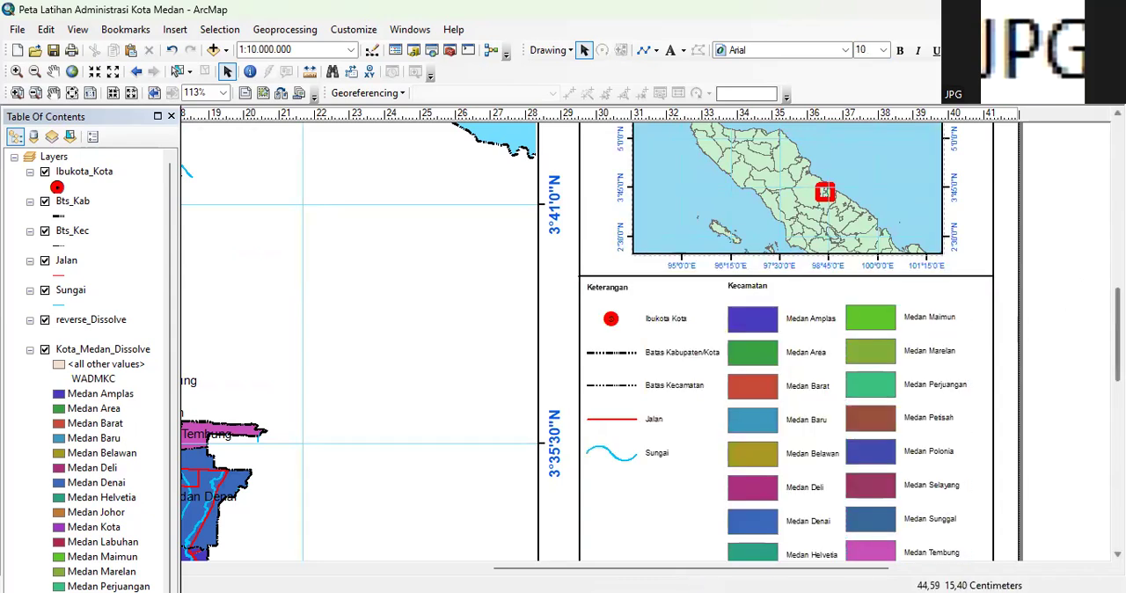
Raise the divider line below the legend to just under Medan Labuhan and align its ends with the side frame
drag(1119, 334, 1118, 387)
click(775, 446)
drag(776, 447, 774, 427)
click(1065, 398)
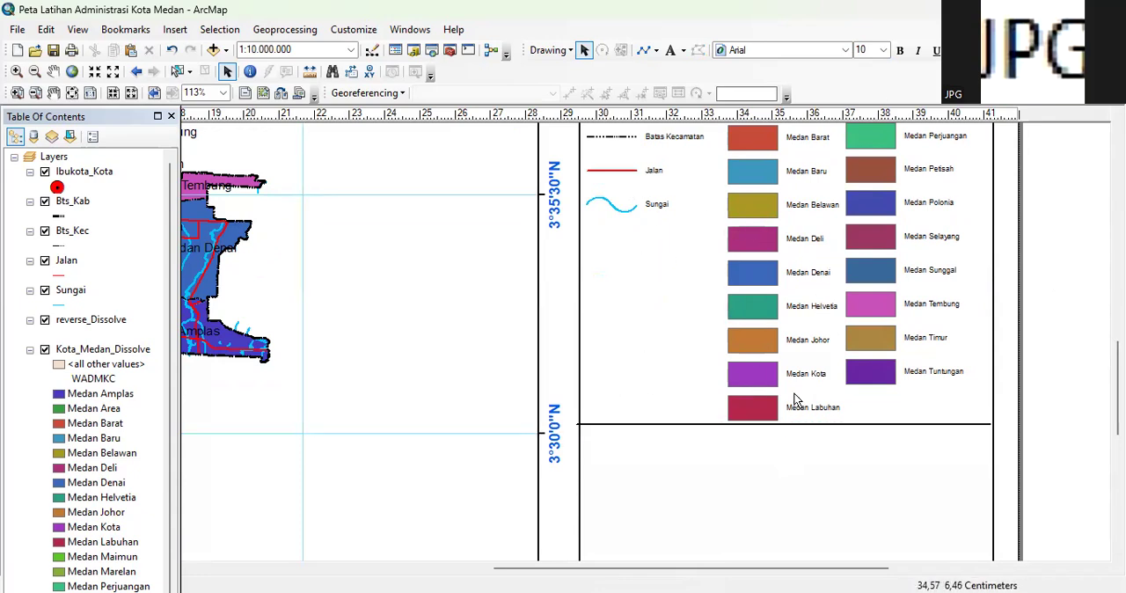
click(710, 425)
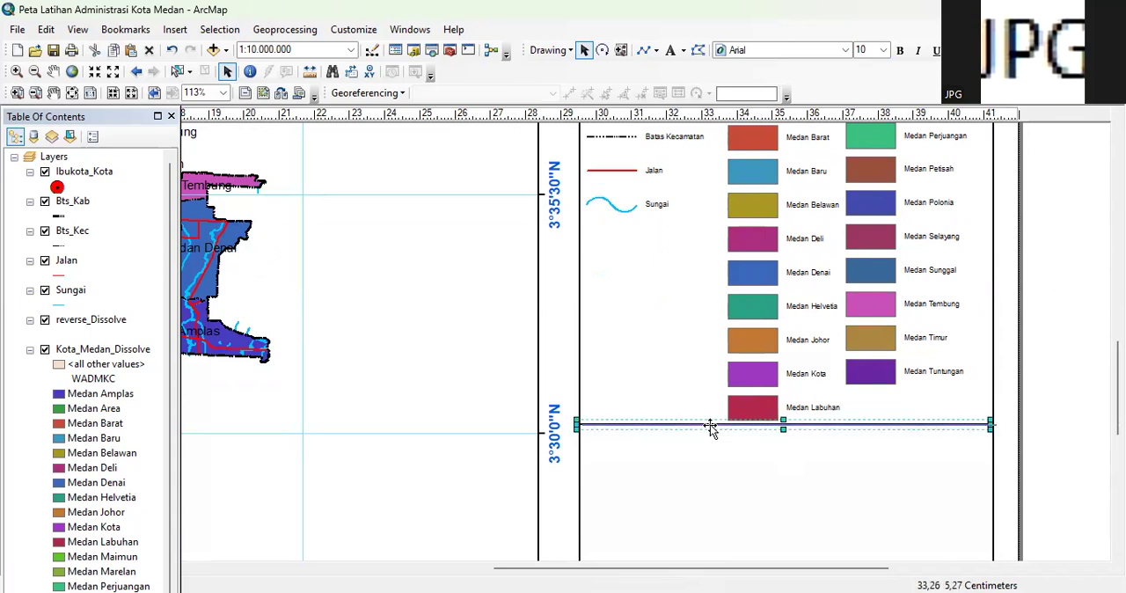
click(1063, 343)
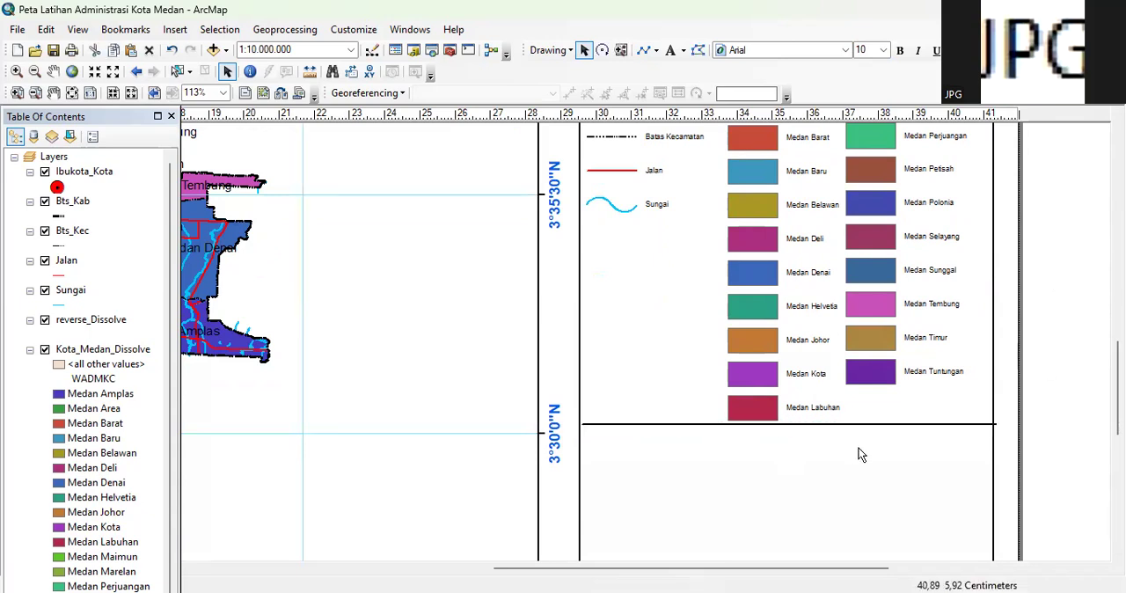
click(814, 426)
drag(814, 426, 810, 428)
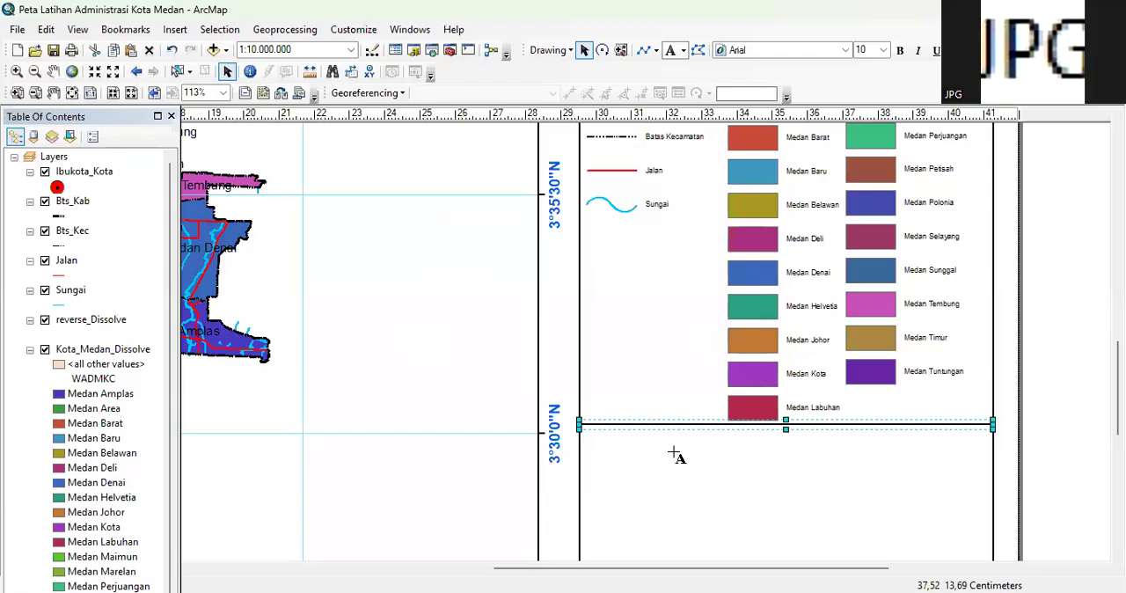
Add a two-line text reading "Sumber:" and "tanahair.indonesia.go.id" just below the divider line under the legend
click(610, 430)
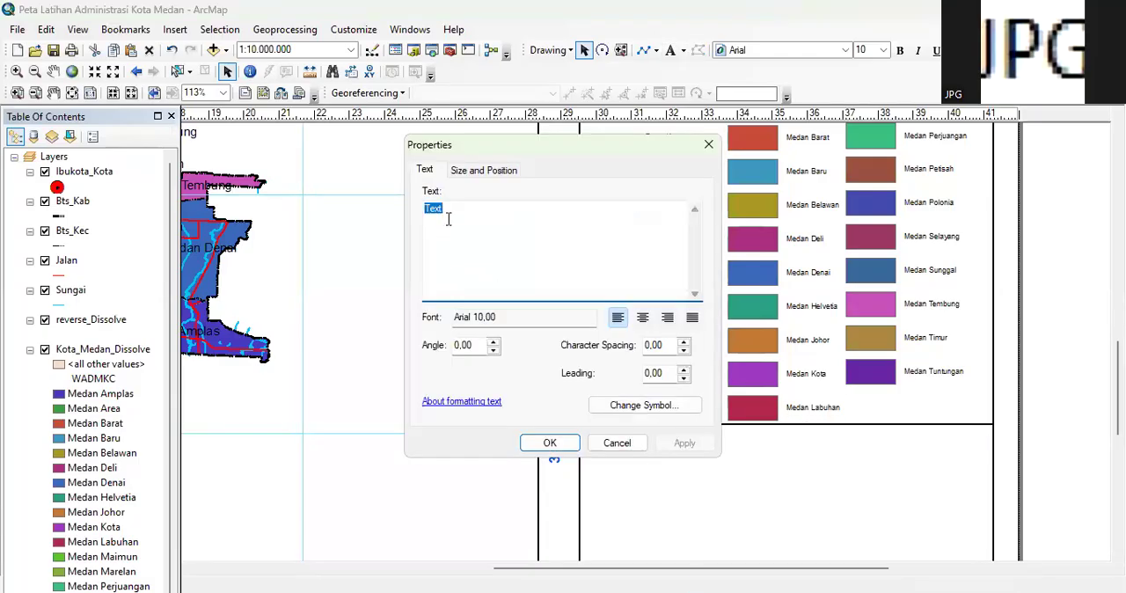
text(Sumber Peta:)
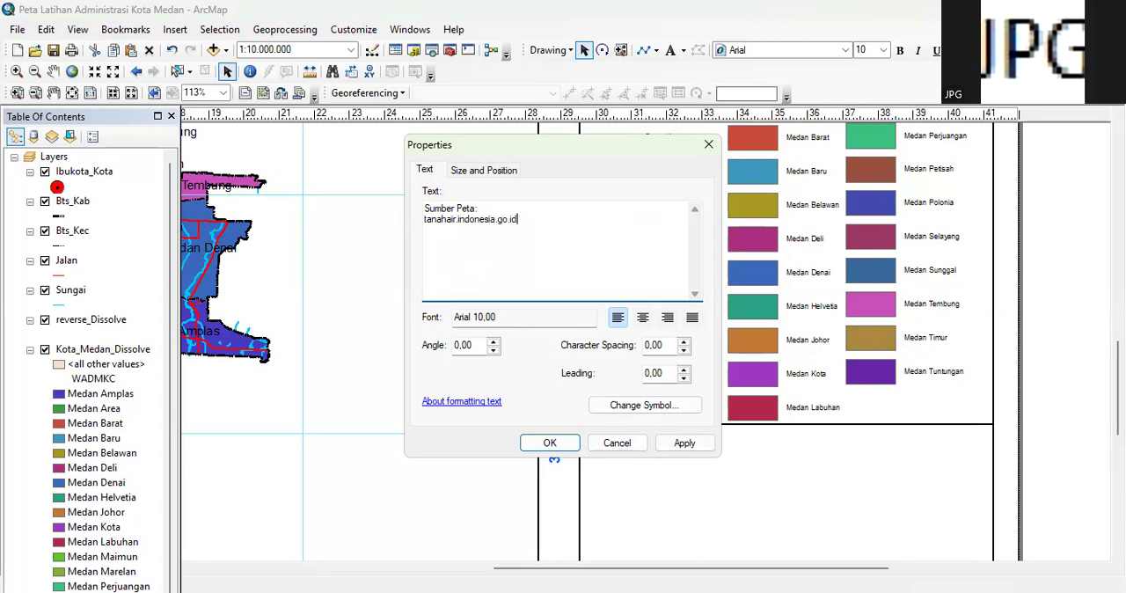
click(537, 448)
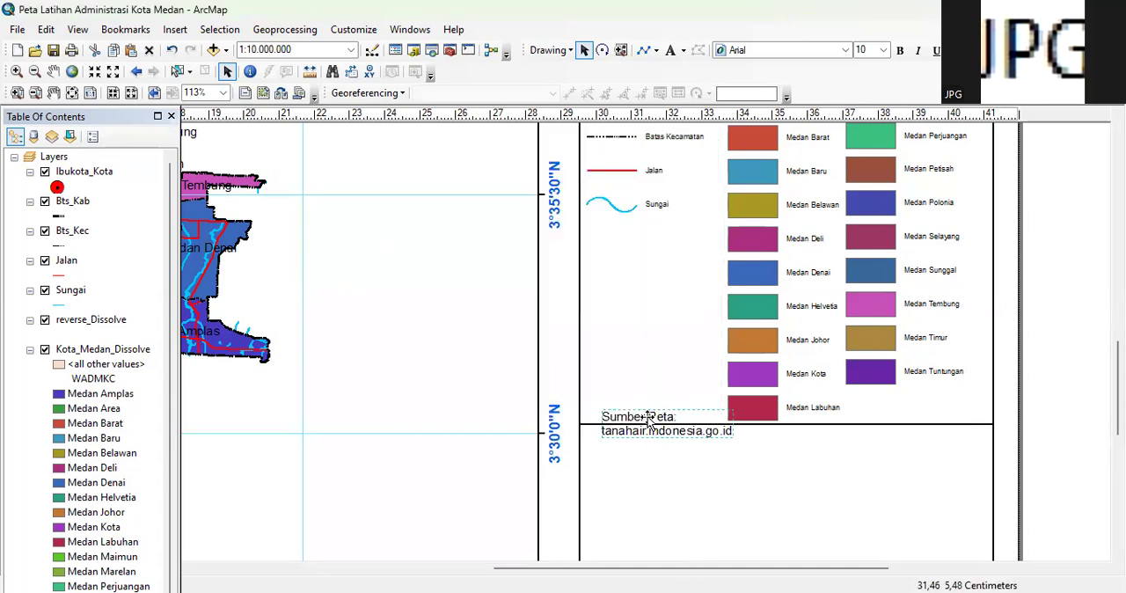
drag(648, 421, 633, 446)
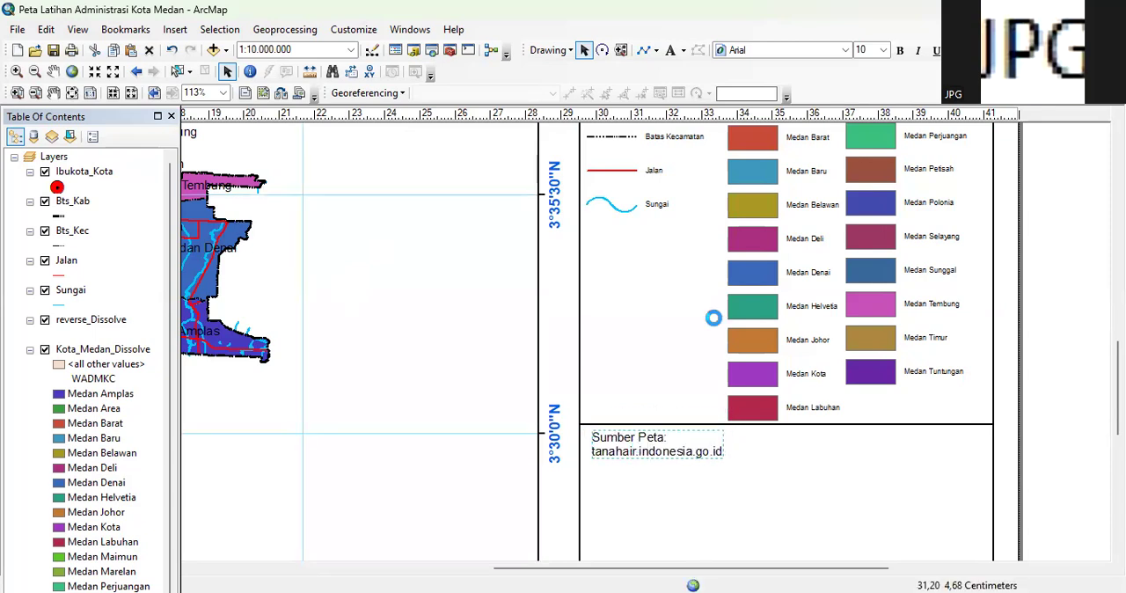
click(495, 209)
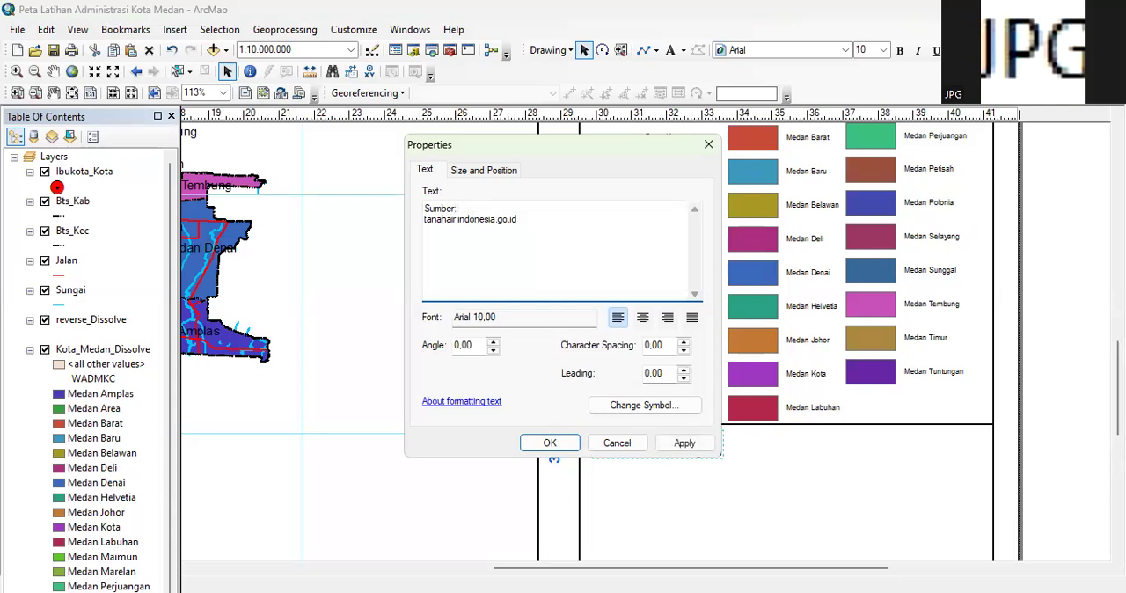
click(550, 445)
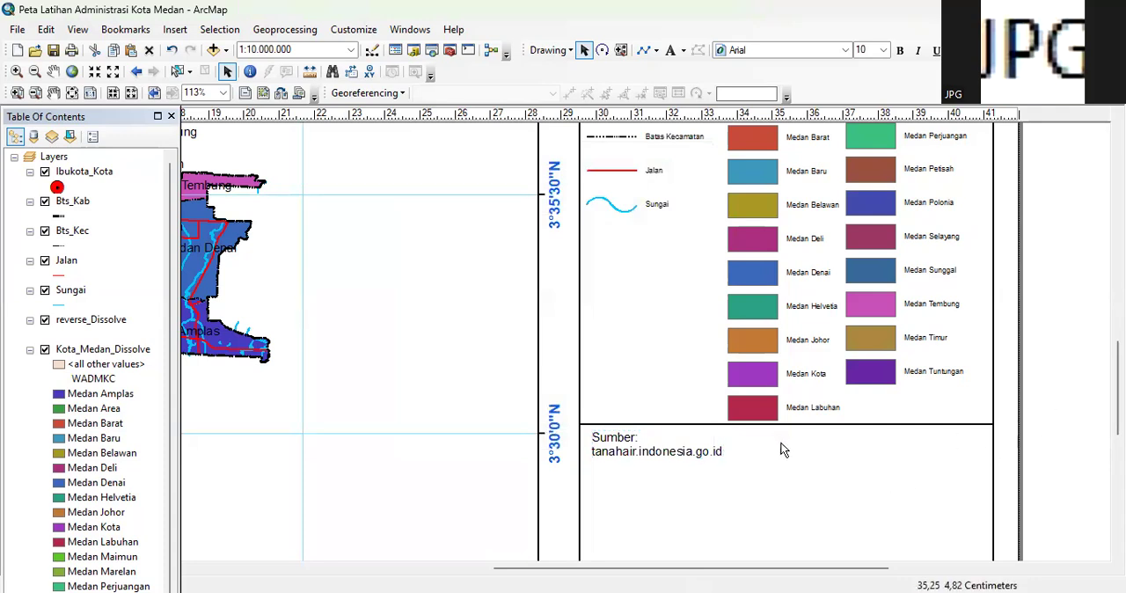
Copy the divider line above the Sumber text and place the copy directly beneath that text
click(834, 440)
click(833, 426)
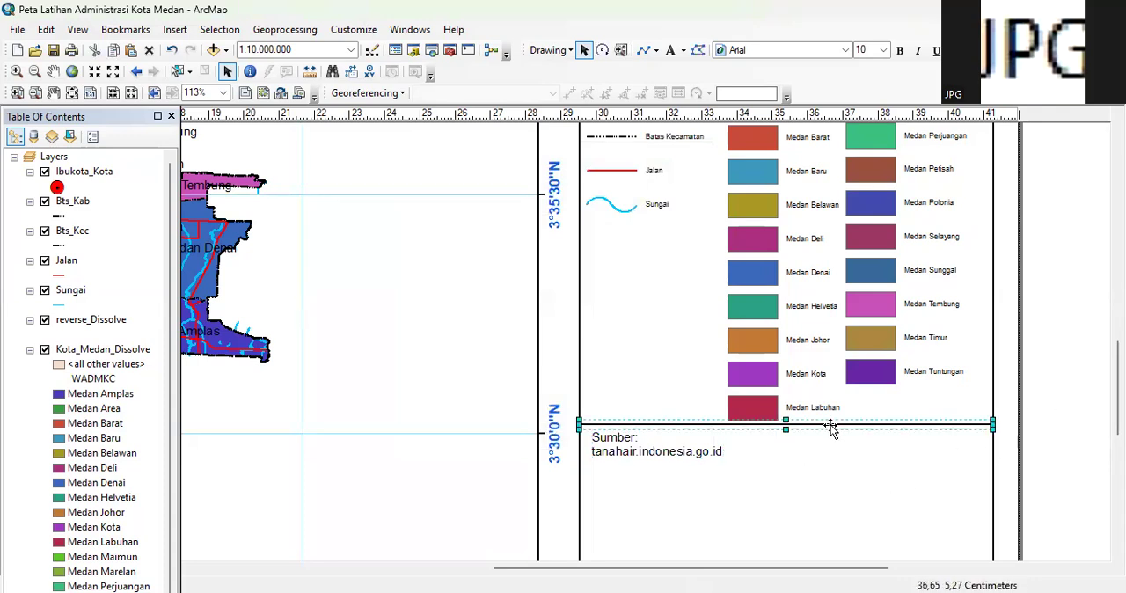
right_click(831, 427)
click(880, 196)
right_click(895, 484)
click(924, 300)
drag(734, 431, 716, 481)
click(1063, 388)
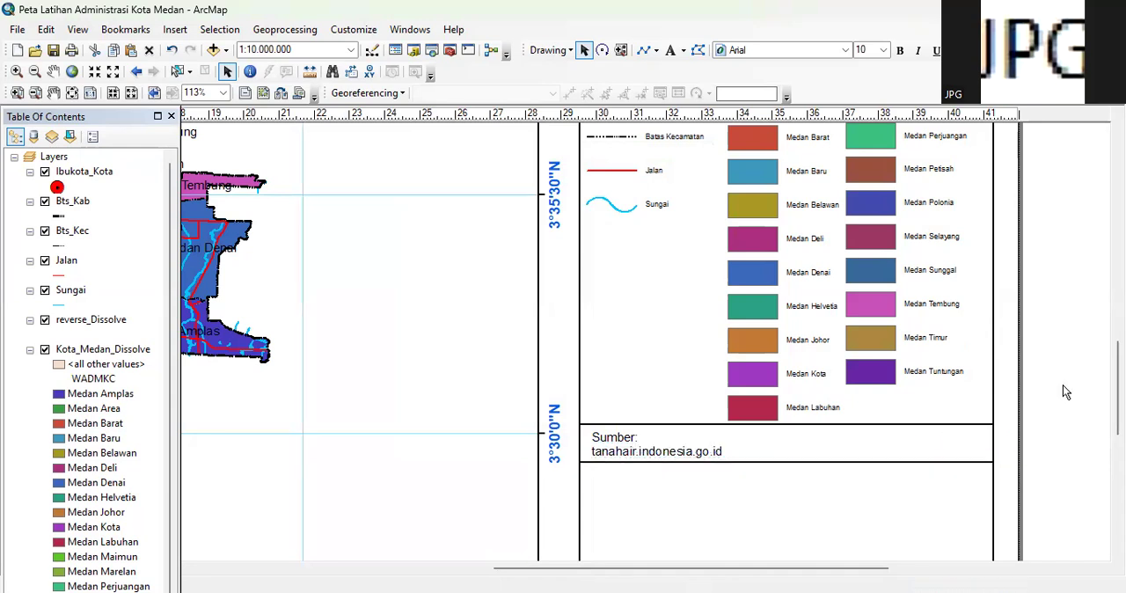
Insert a new text element in the empty area below the divider line under the Sumber text
click(646, 515)
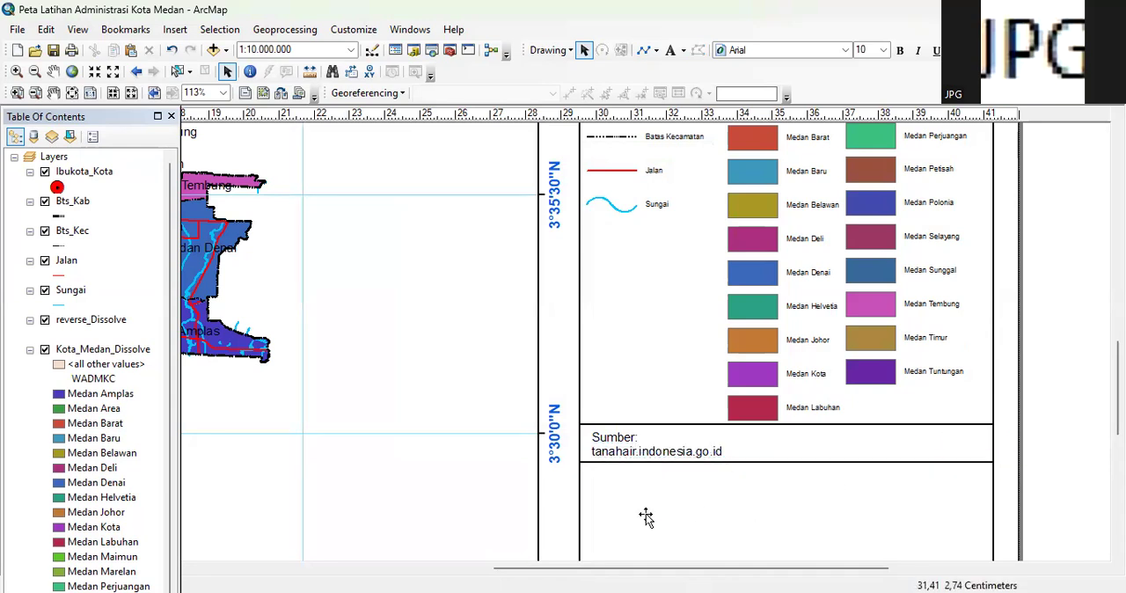
right_click(646, 517)
click(609, 310)
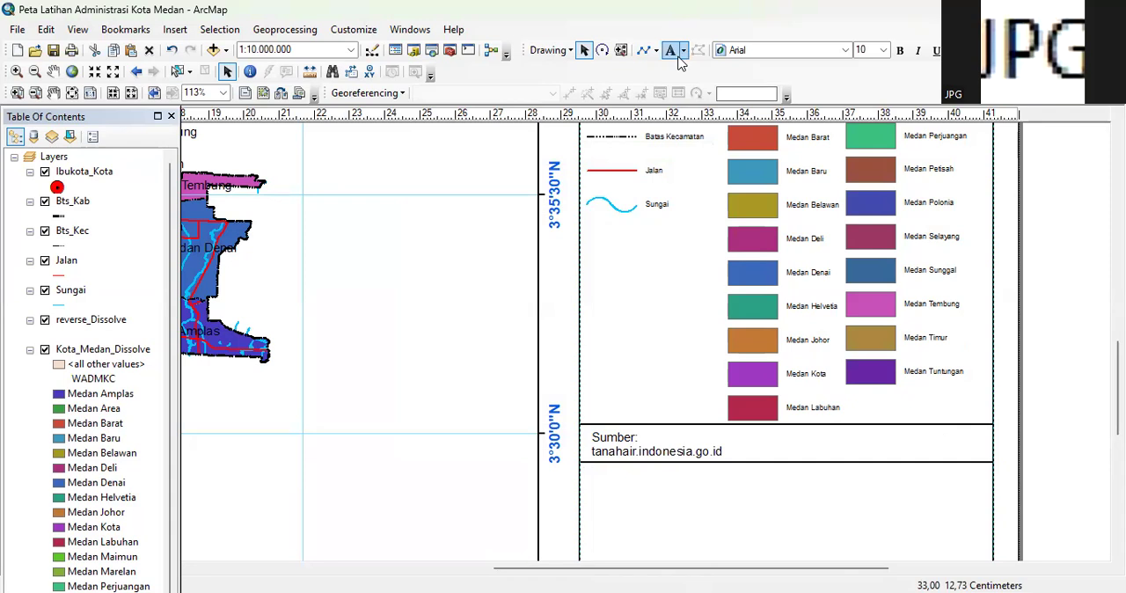
click(614, 492)
key(Return)
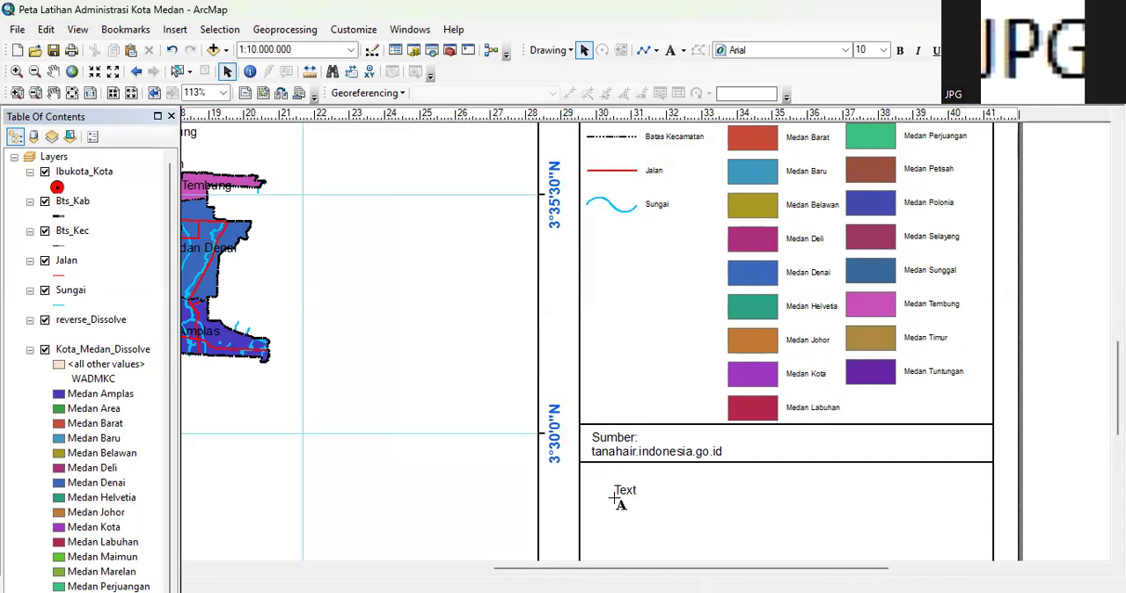
click(626, 492)
click(620, 490)
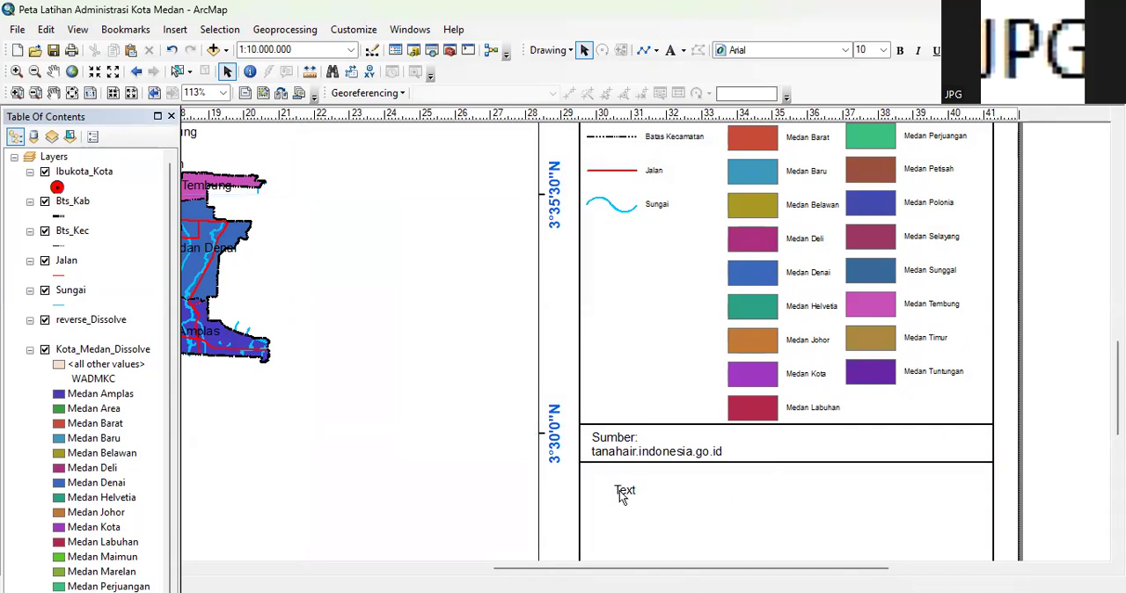
Set the new text to "Dibuat Oleh:", "Nama Mahasiswa" and "NIM" on three lines and align it beneath the Sumber section
double_click(620, 490)
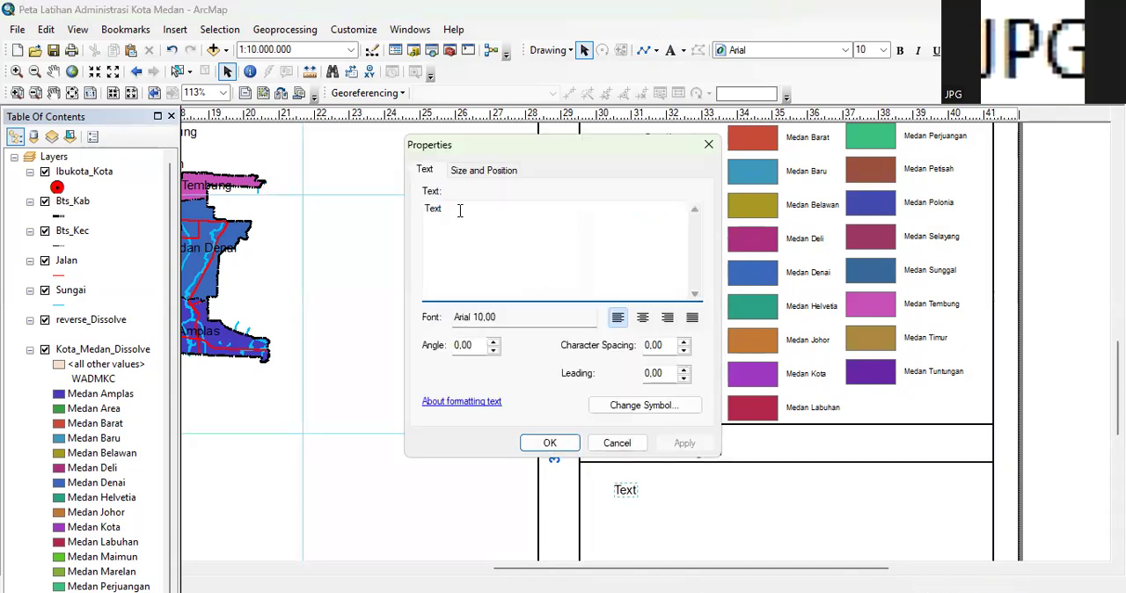
double_click(460, 211)
text(Dibuat Oleh:)
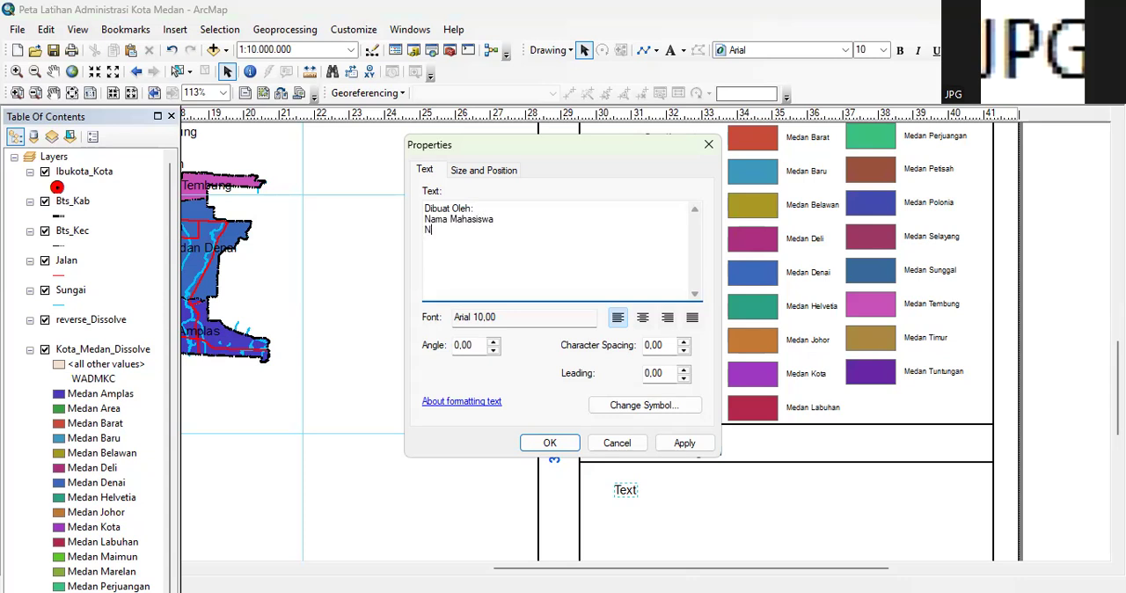
click(546, 443)
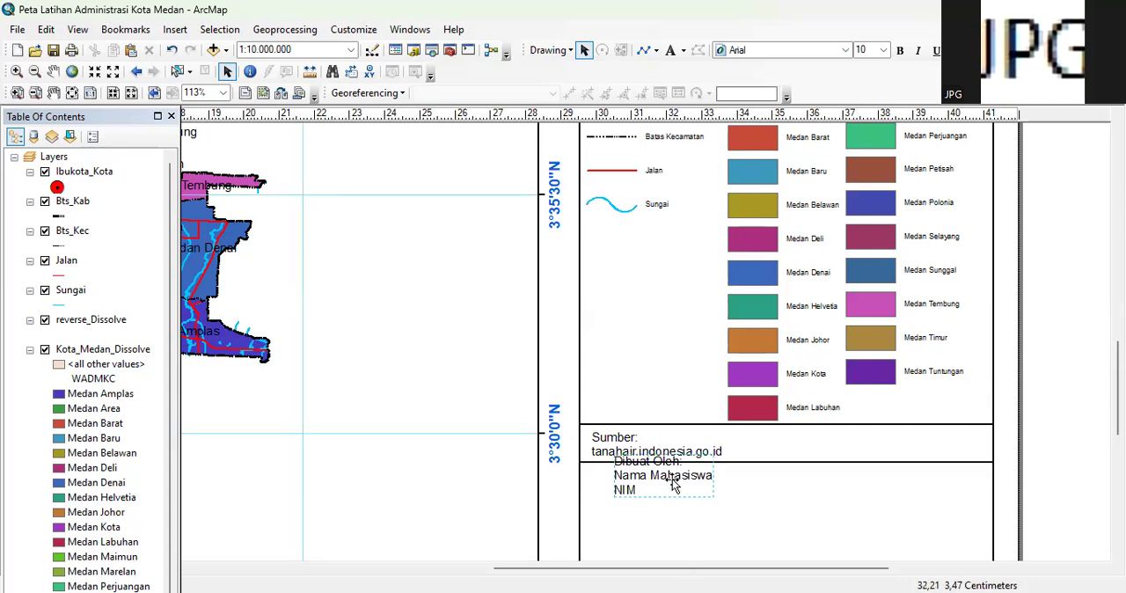
drag(653, 478, 630, 489)
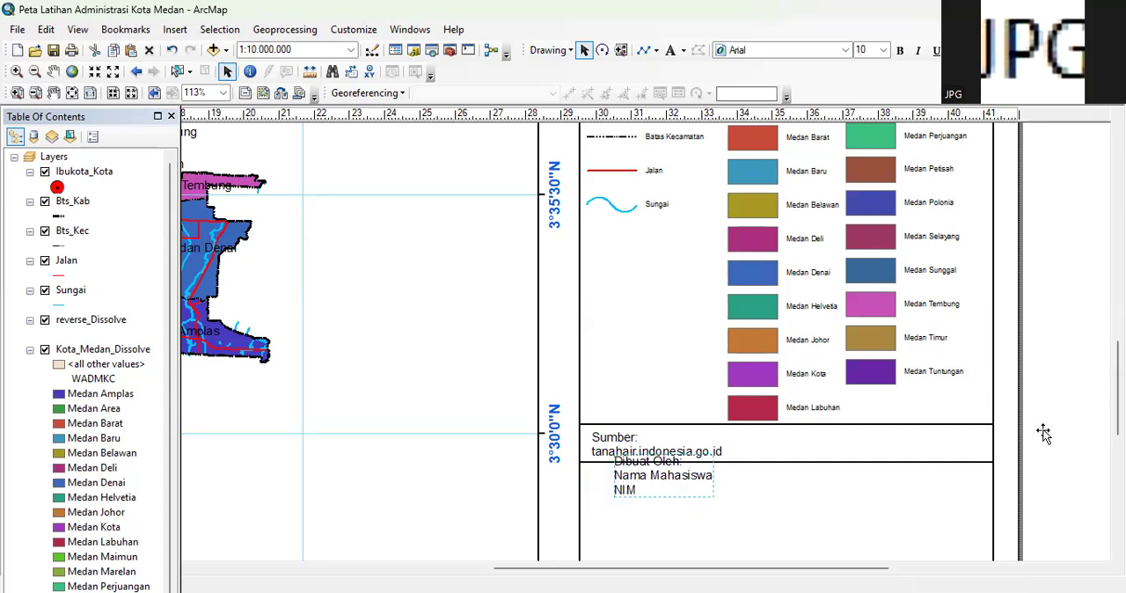
click(1092, 425)
Extend the bottom edge of the side frame down to the level of the main map frame's bottom edge
drag(1118, 414, 1117, 451)
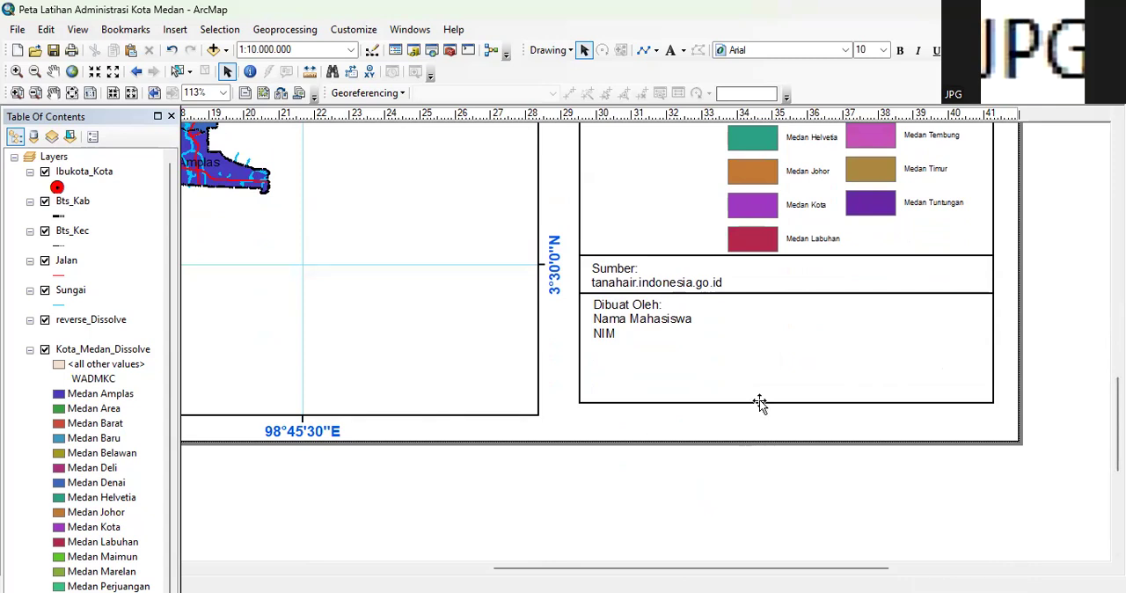
click(780, 403)
drag(787, 403, 787, 415)
click(1044, 372)
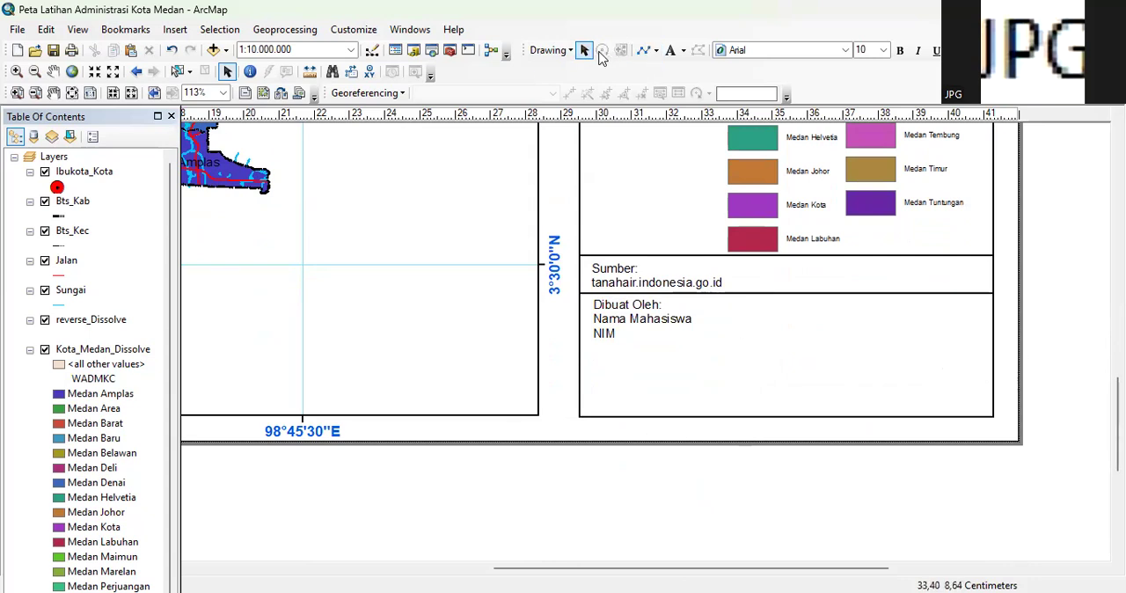
Copy the divider line under the Sumber text and place the copy directly beneath the Dibuat Oleh text
click(787, 293)
right_click(792, 294)
click(829, 361)
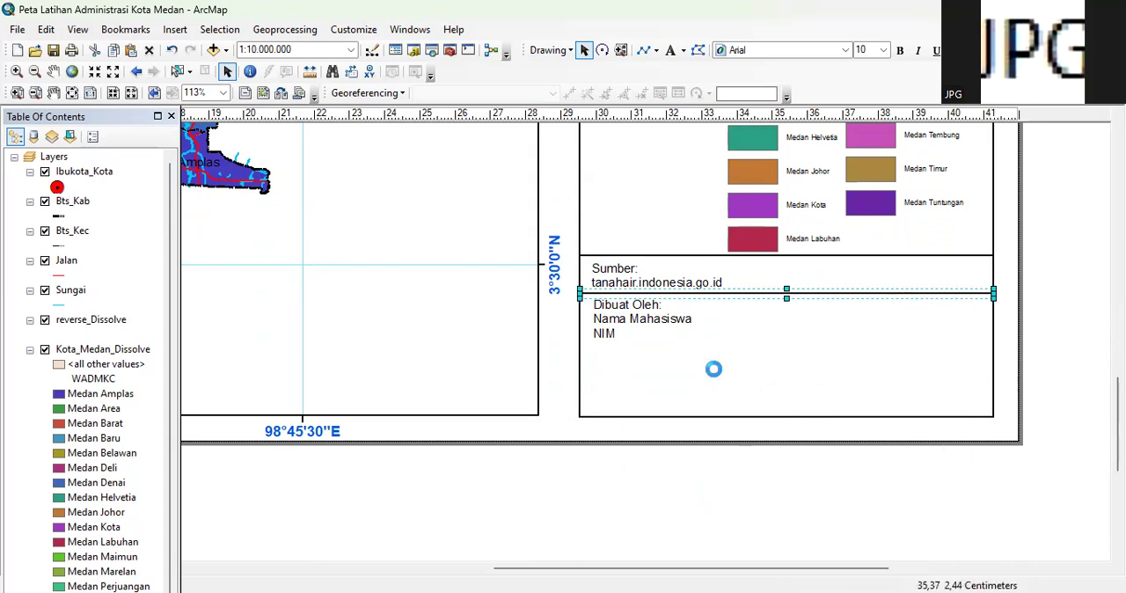
key(ctrl+v)
drag(737, 319, 712, 344)
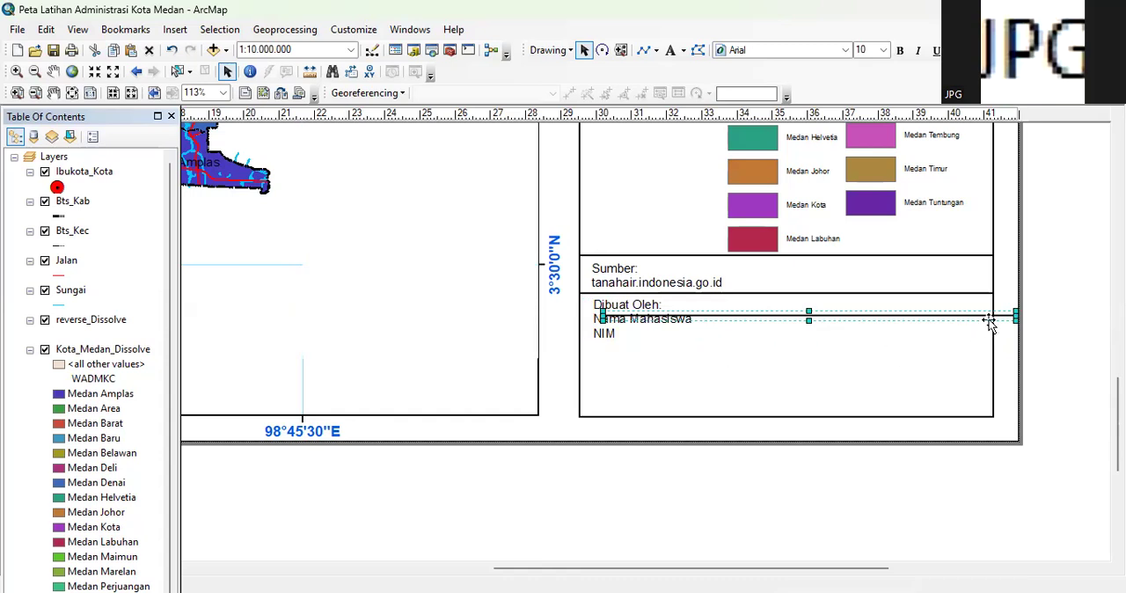
click(674, 374)
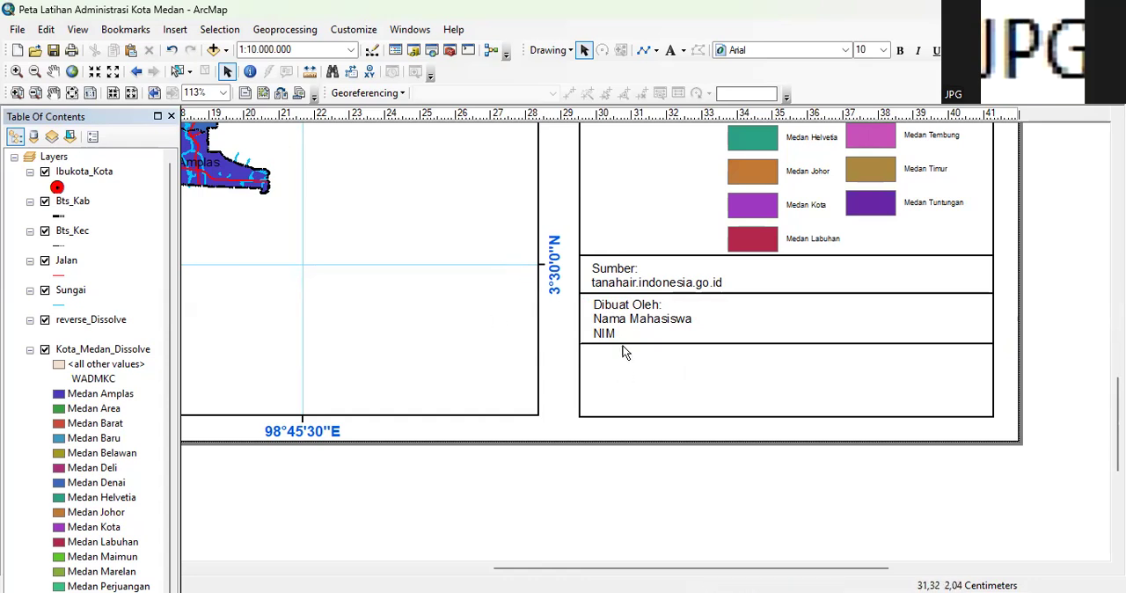
Insert the OIP university logo picture from the Latihan SIG Dasar folder on drive D: into the layout
click(174, 29)
click(208, 223)
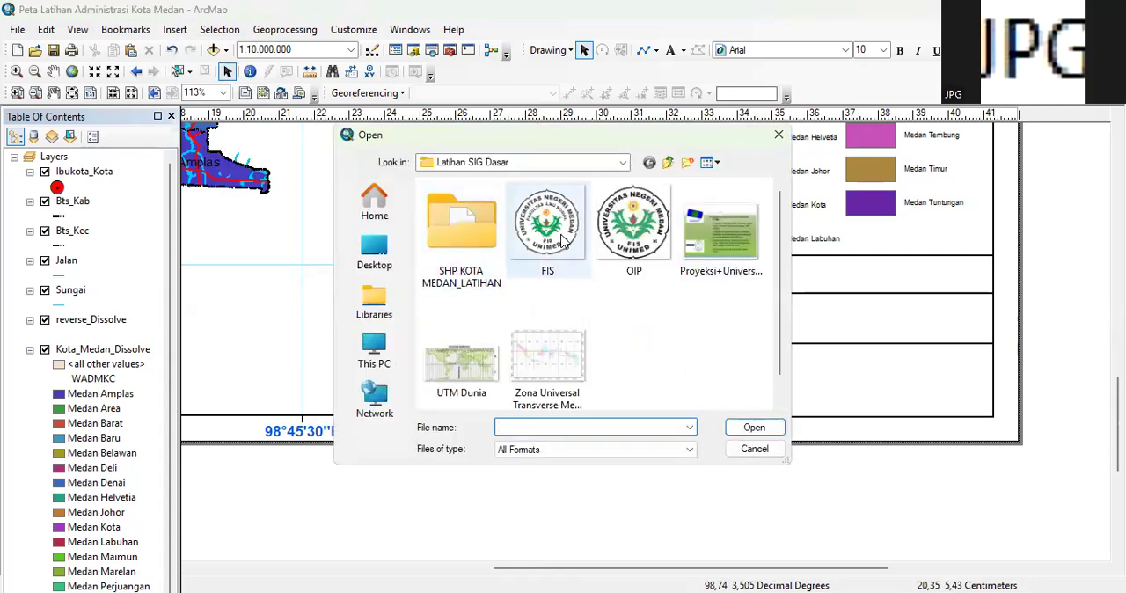
click(374, 350)
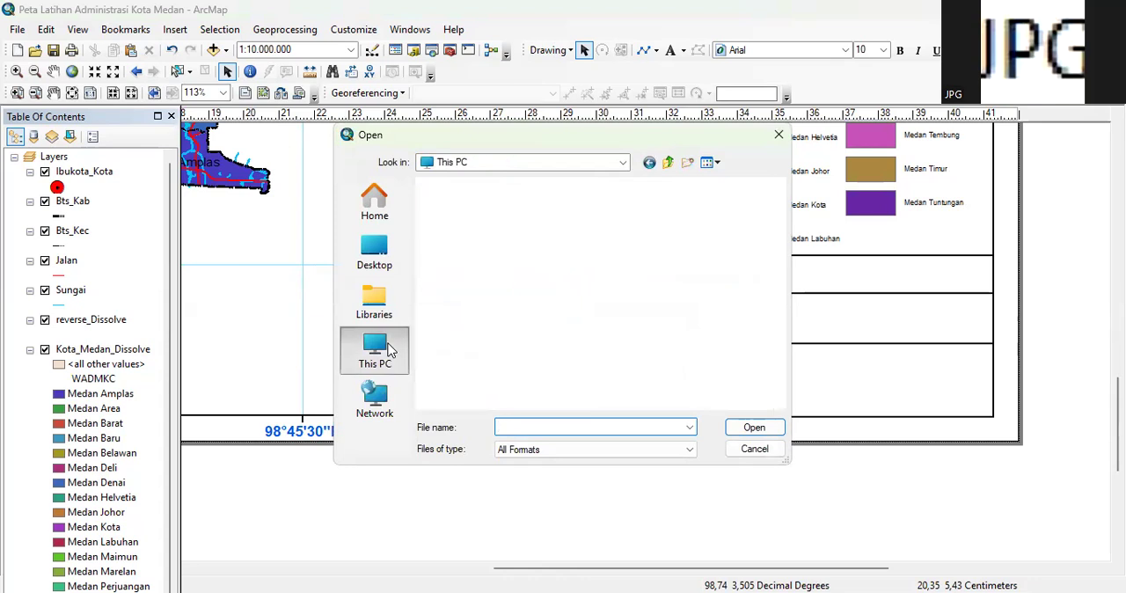
double_click(558, 262)
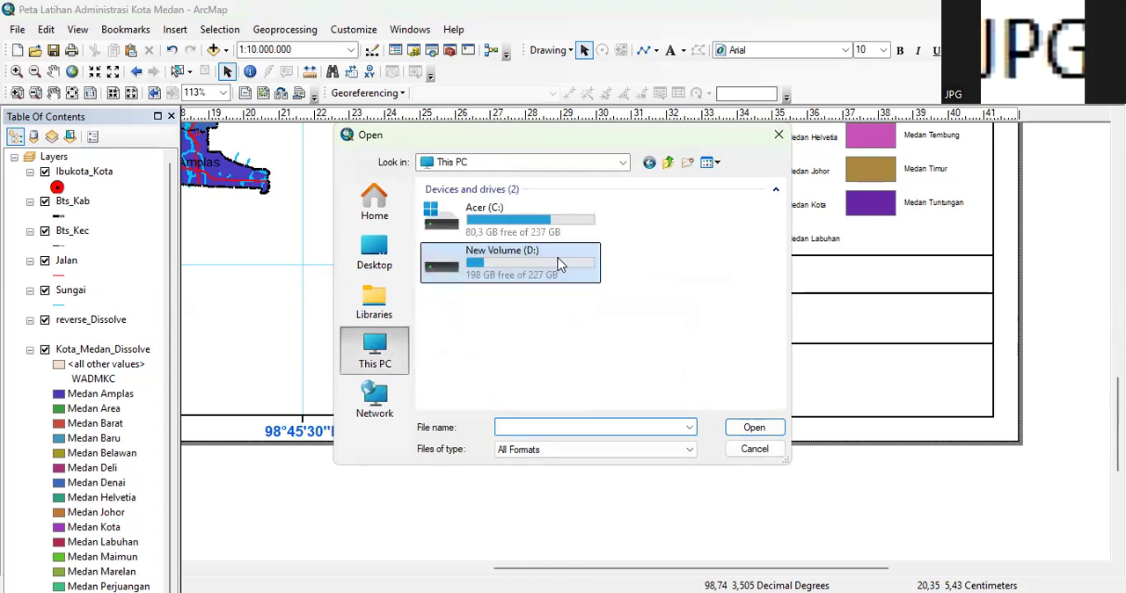
key(Down)
key(Down)
key(Down)
key(Down)
key(Down)
key(Up)
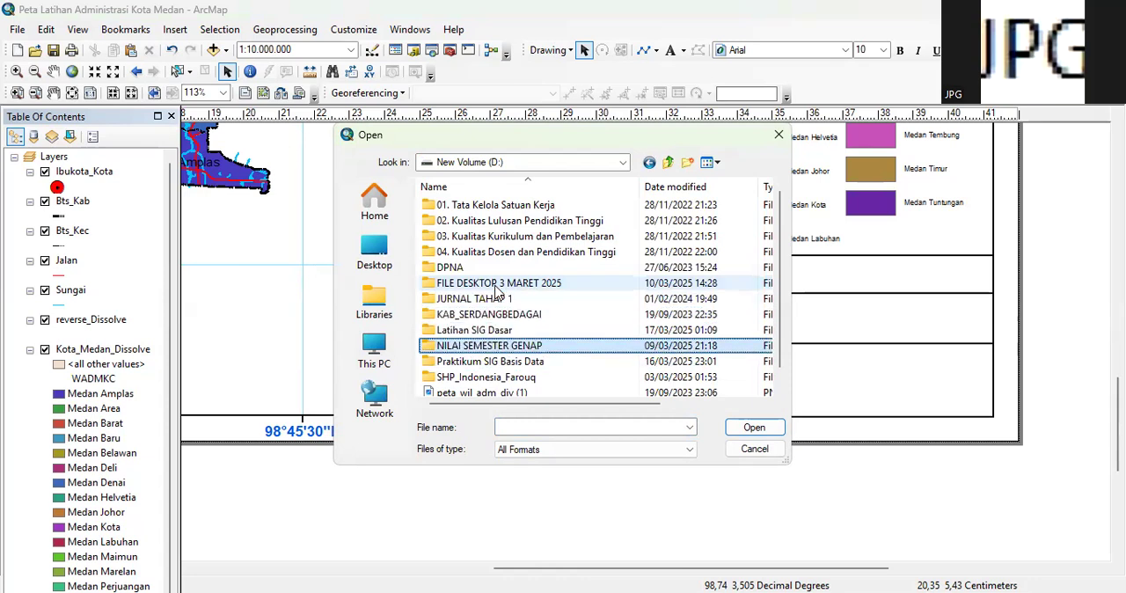
key(Up)
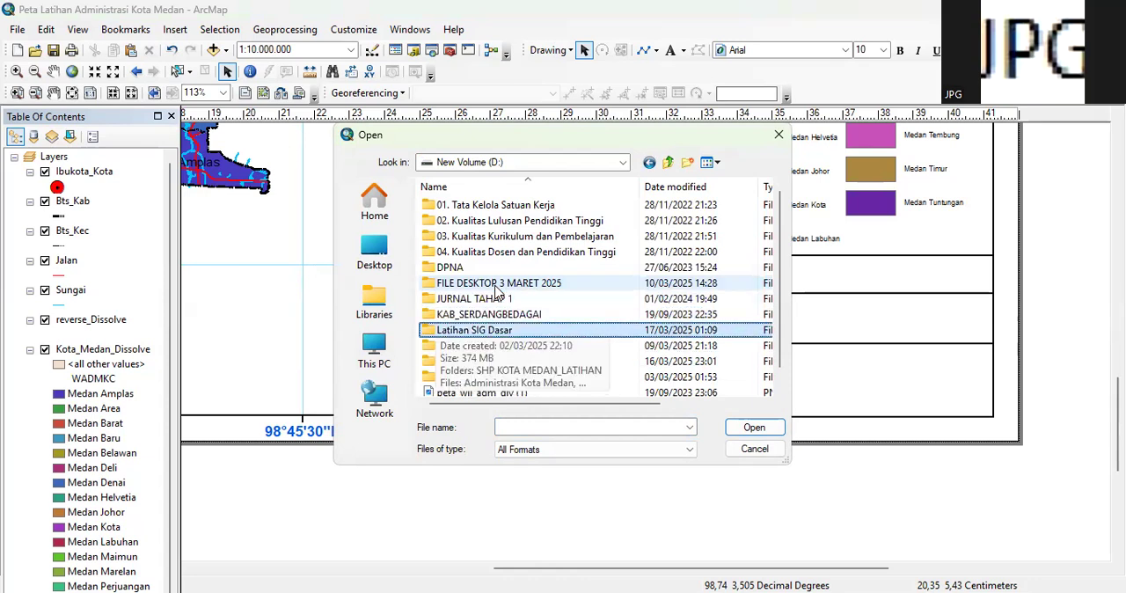
key(Return)
click(543, 246)
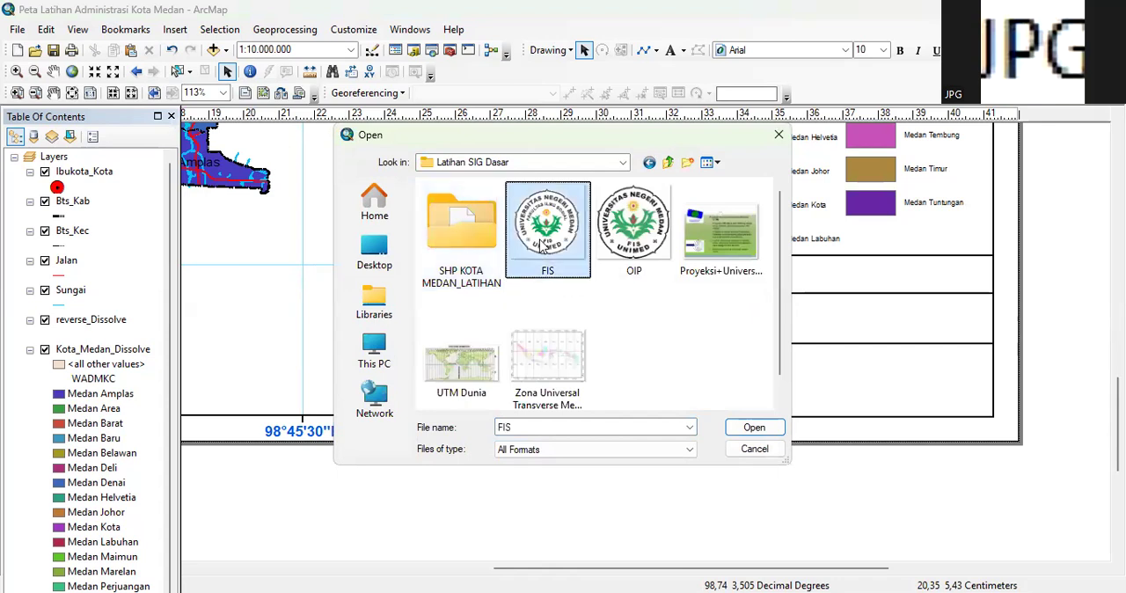
key(Right)
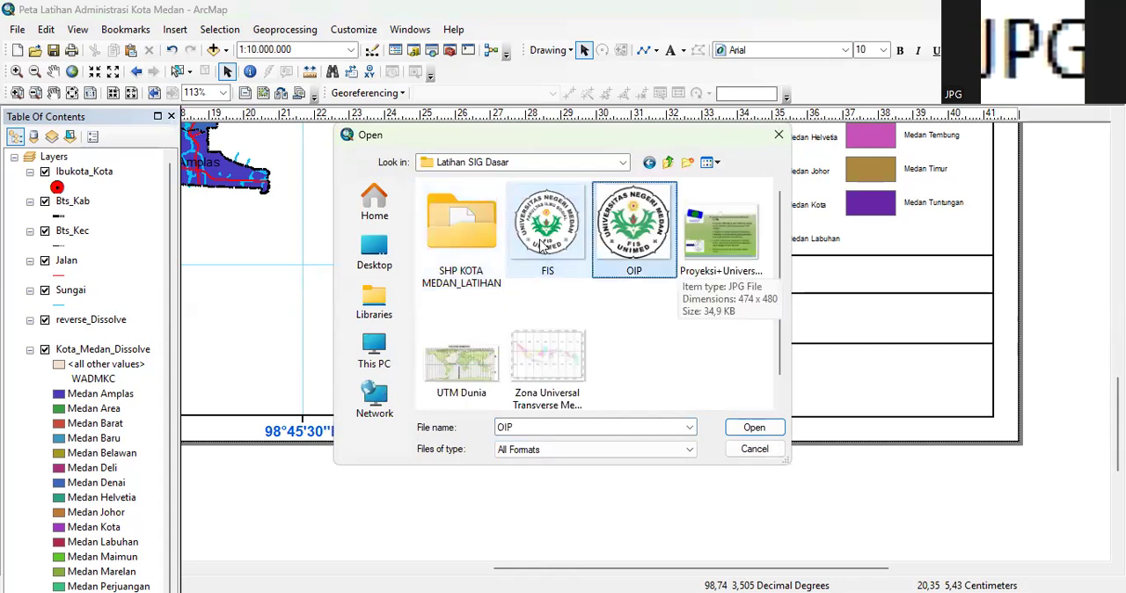
key(Return)
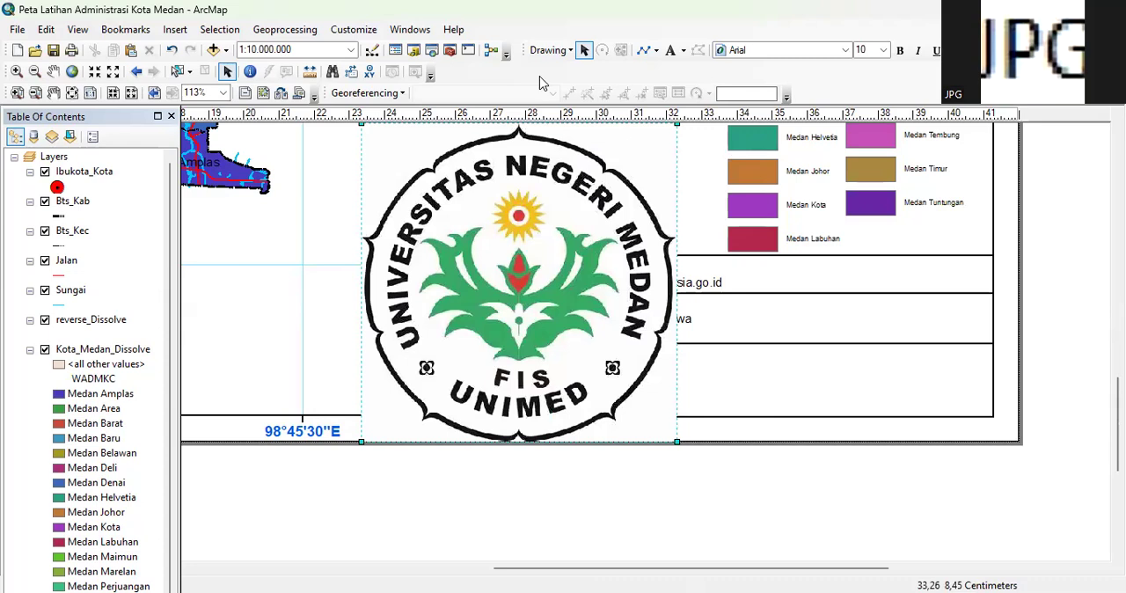
Shrink the university logo and fit it into the left part of the empty section below the Dibuat Oleh text
drag(601, 166, 623, 193)
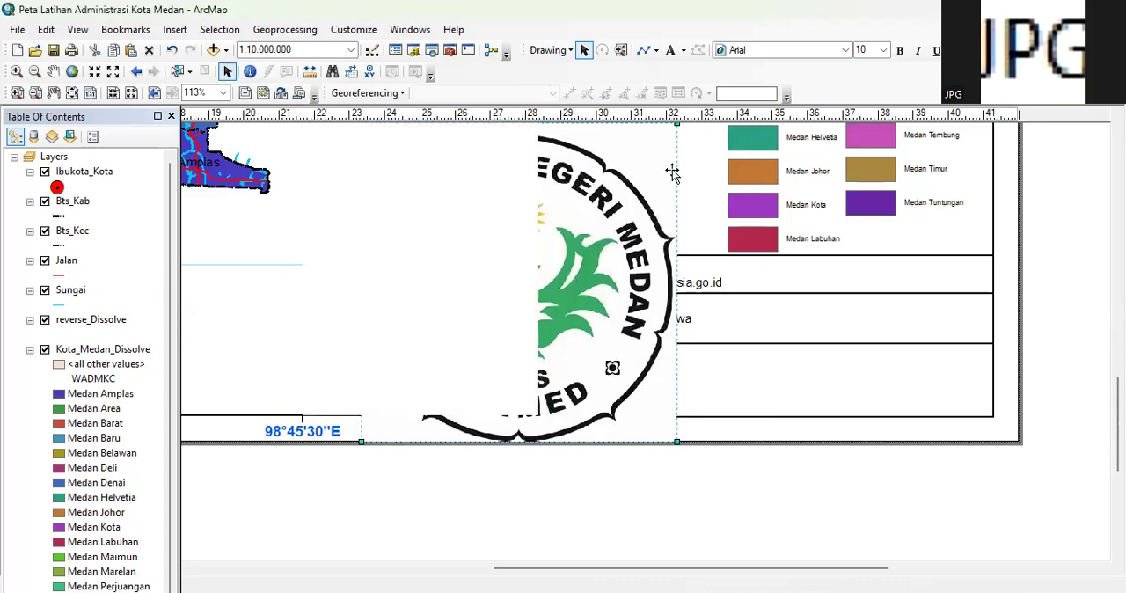
drag(698, 149, 498, 355)
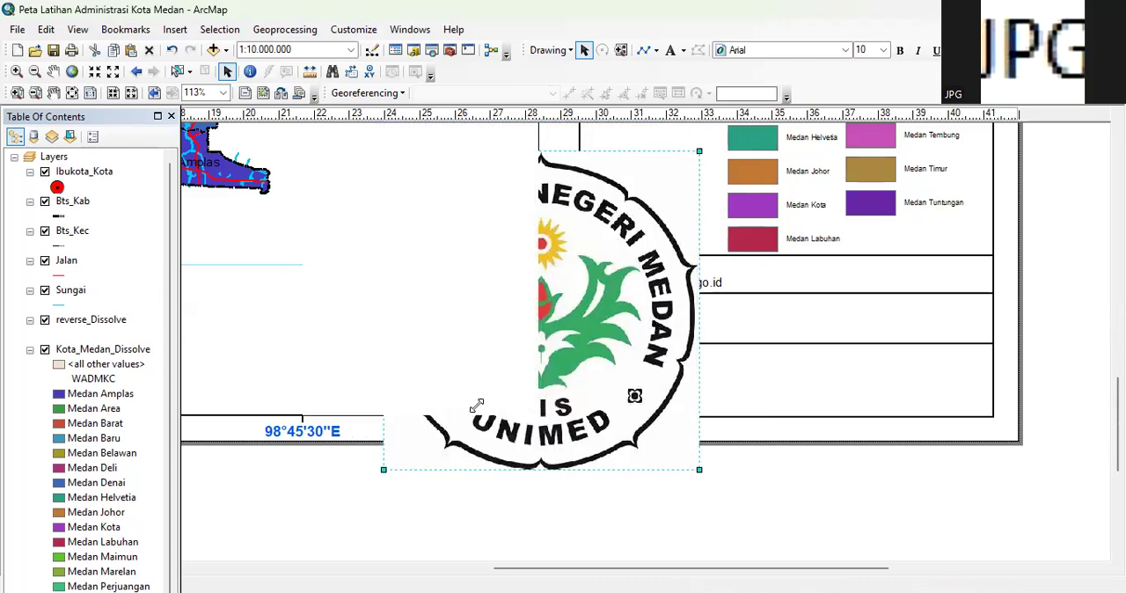
drag(443, 420, 607, 400)
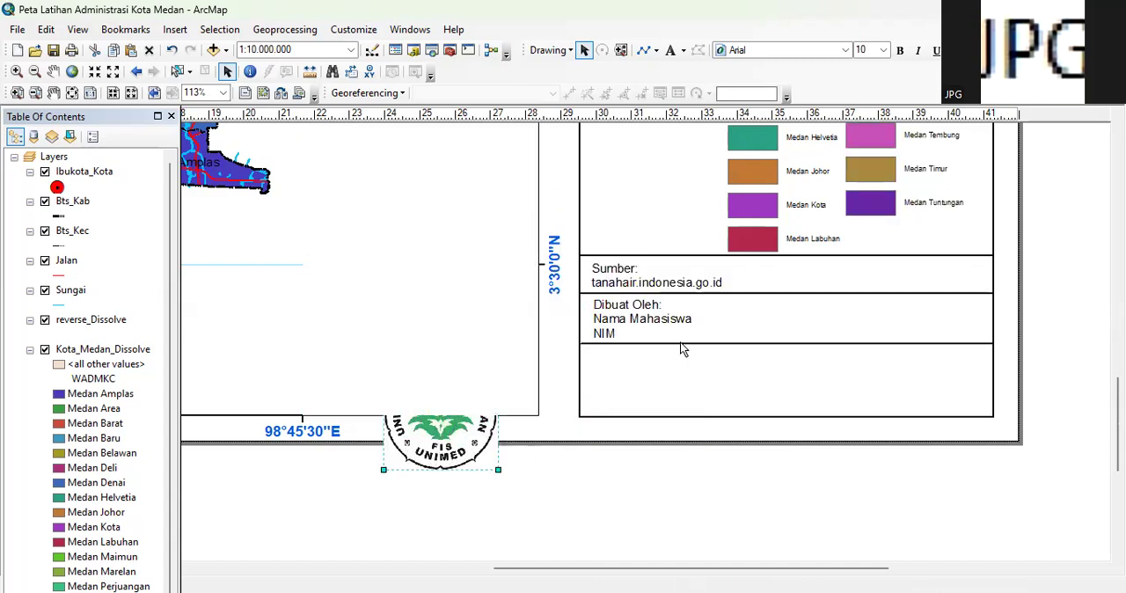
drag(659, 337, 621, 376)
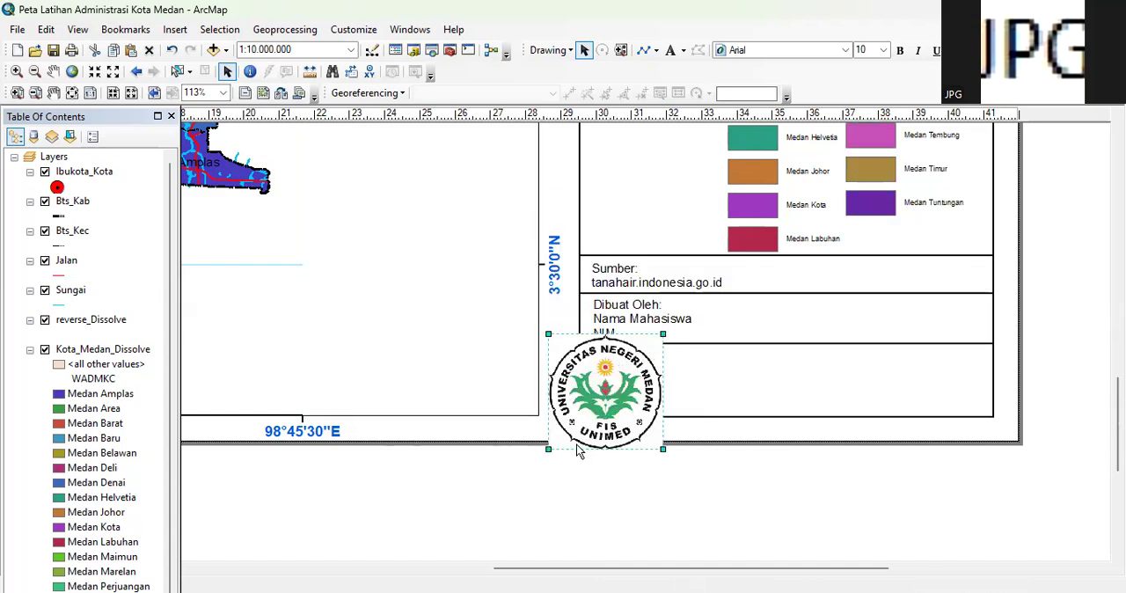
drag(580, 420, 641, 391)
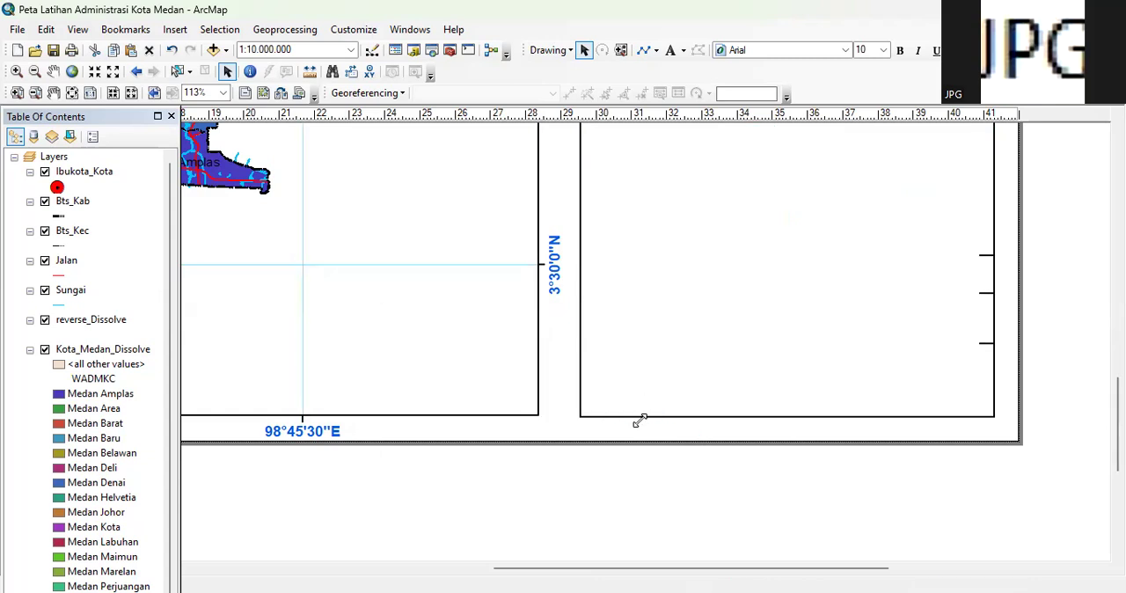
drag(681, 345, 653, 361)
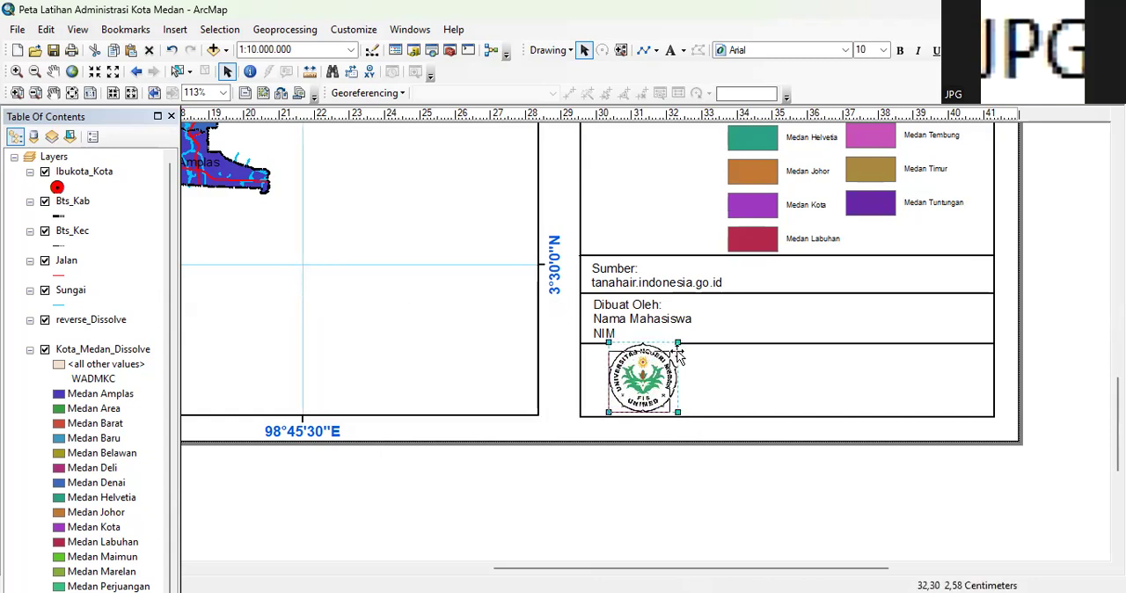
drag(678, 349, 676, 347)
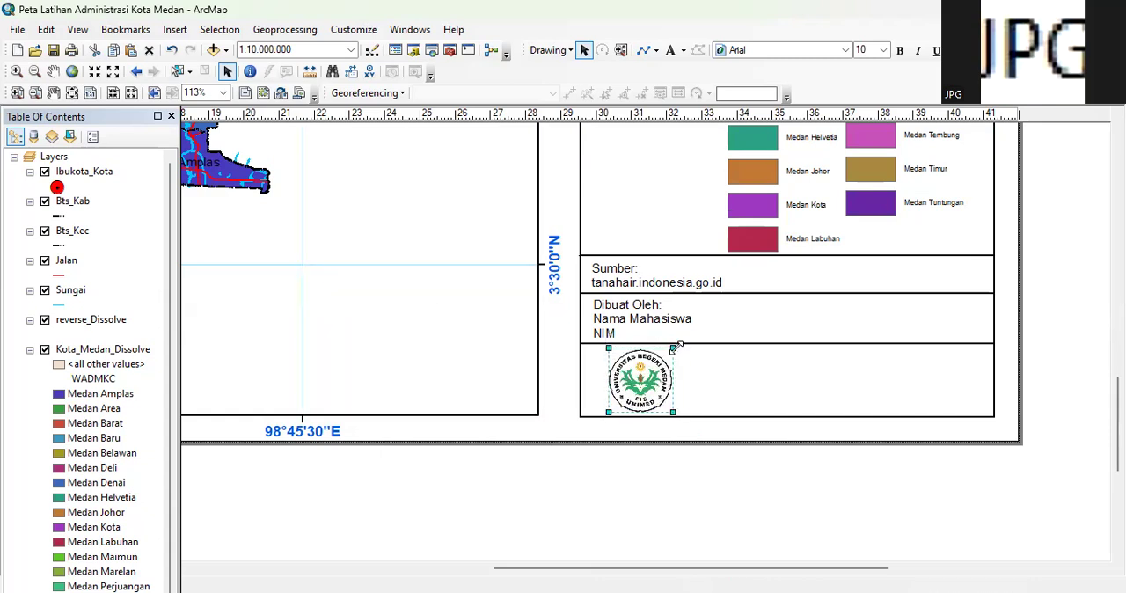
click(1038, 337)
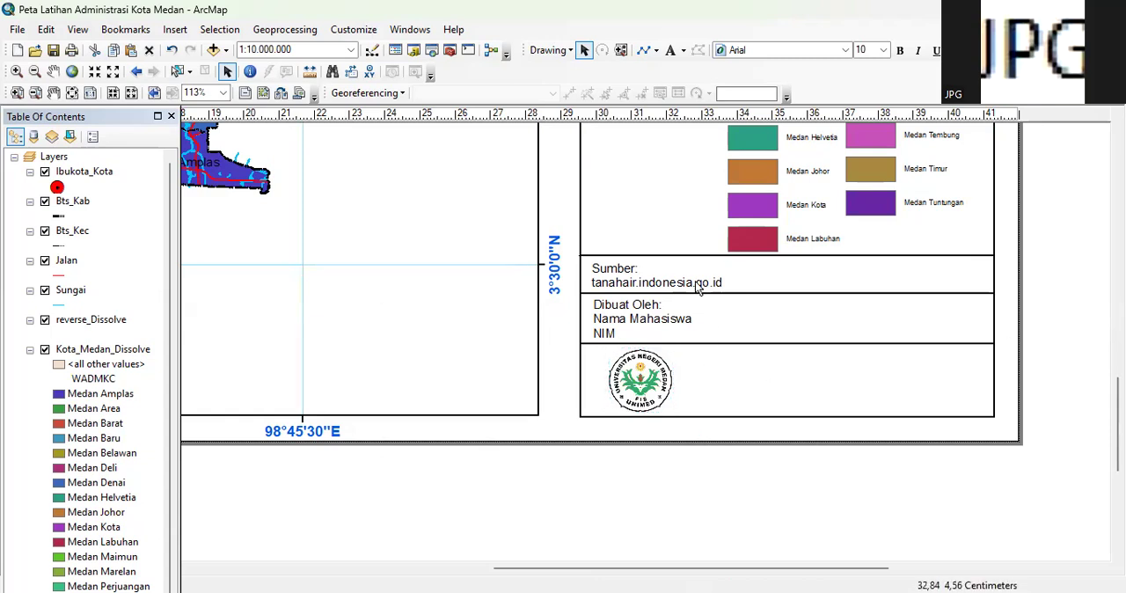
Insert a new text element to the right of the logo in the side frame's lowest section
click(748, 374)
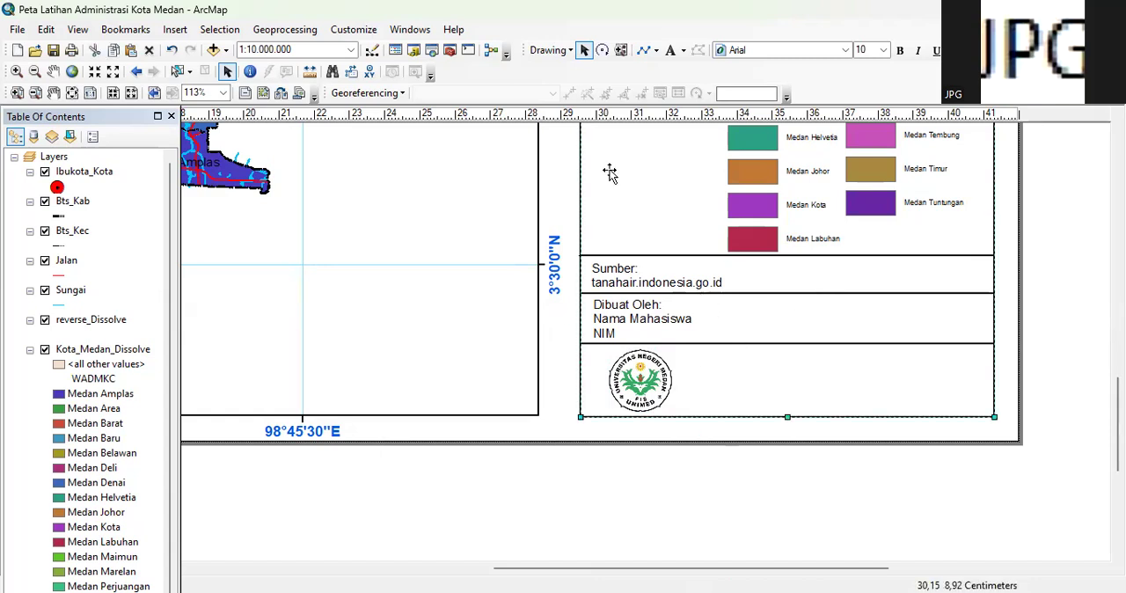
click(671, 50)
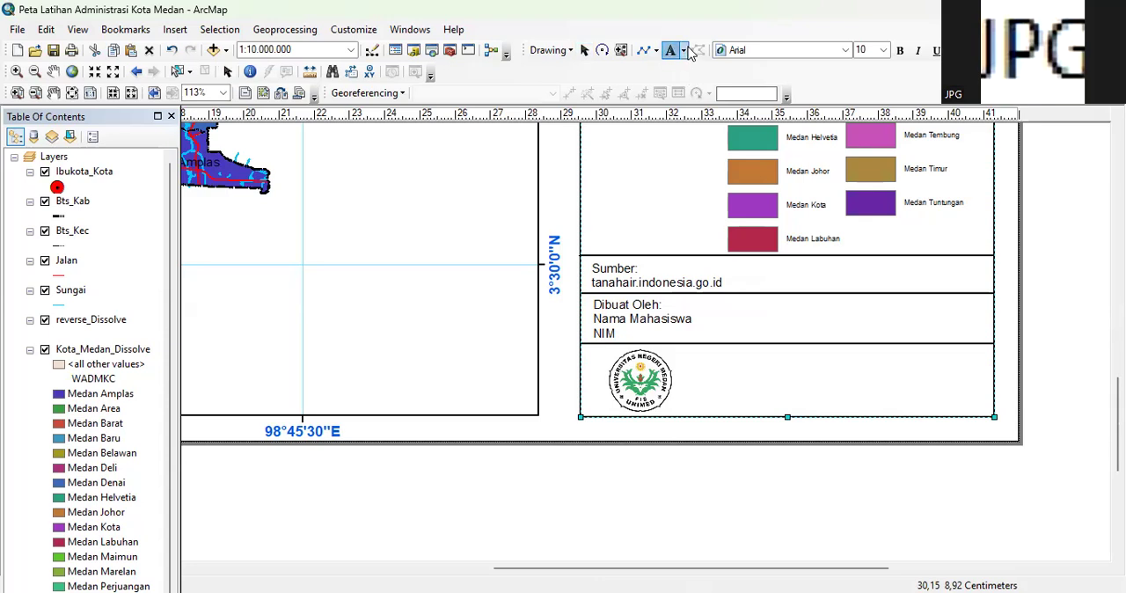
click(808, 359)
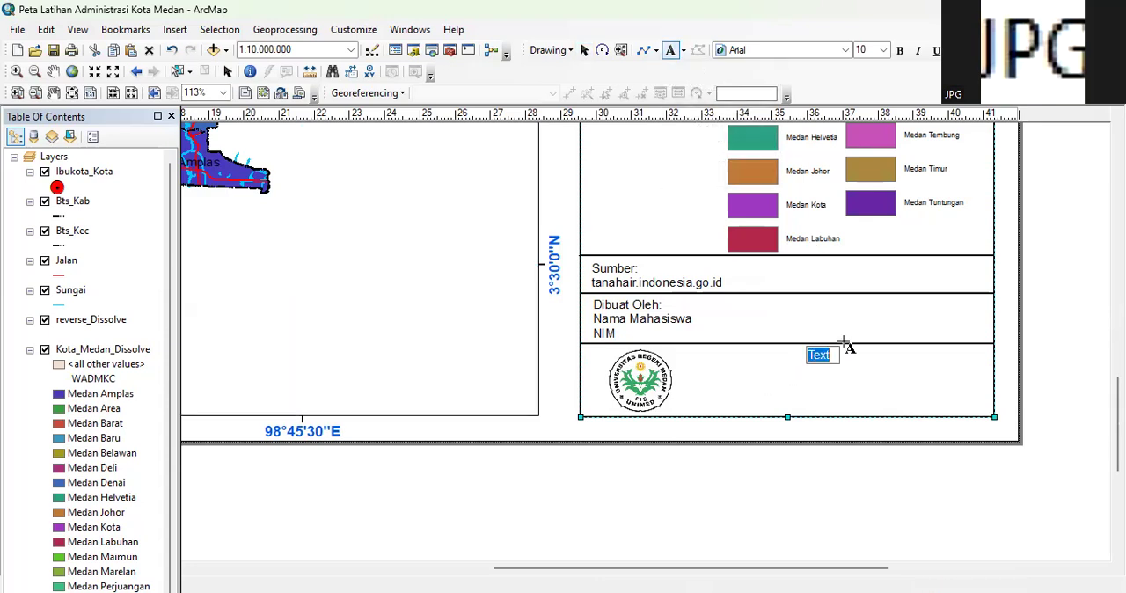
click(1067, 317)
Set the new text to "Jurusan Pendidikan Geografi", "Universitas Negeri Medan" and "Tahun 2025" on three centre-aligned lines
double_click(825, 353)
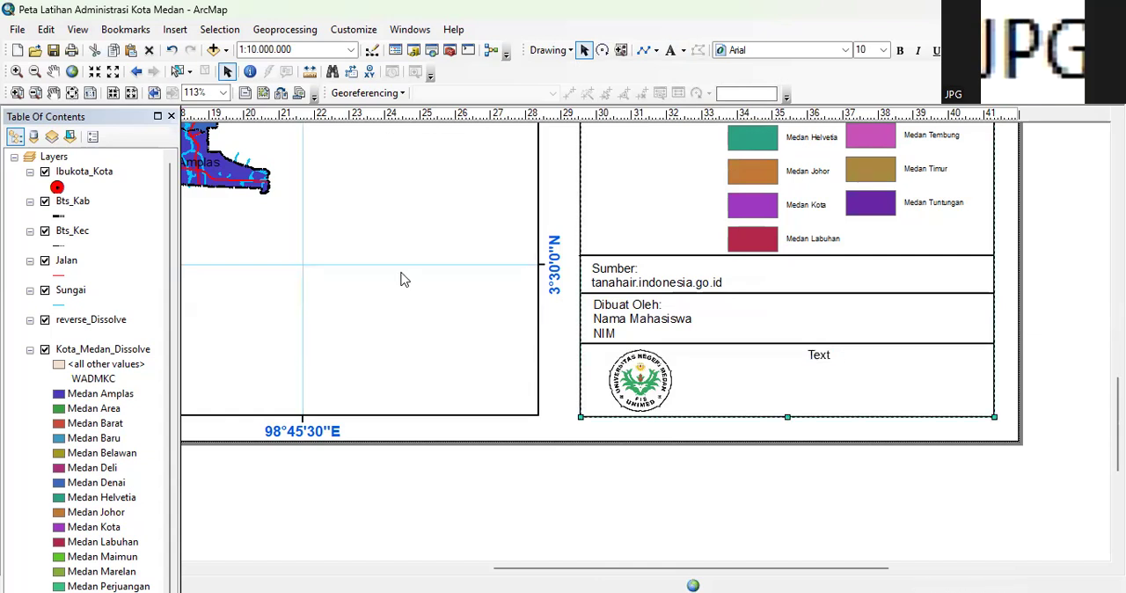
click(470, 212)
key(BackSpace)
key(BackSpace)
key(BackSpace)
key(BackSpace)
text(Jurusan Pendidikan Geografi)
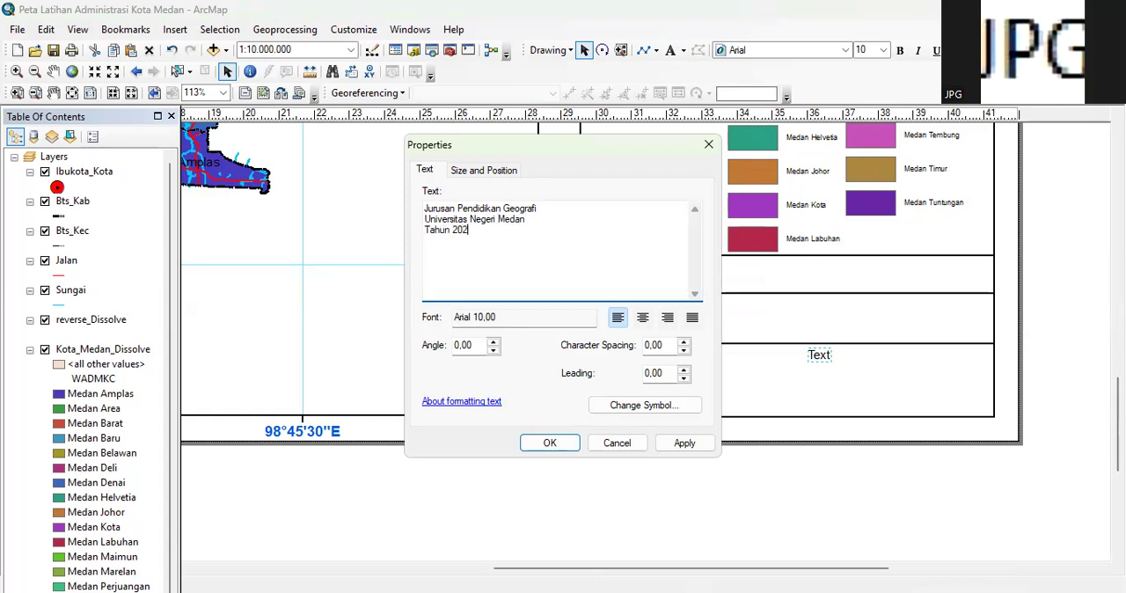
click(643, 317)
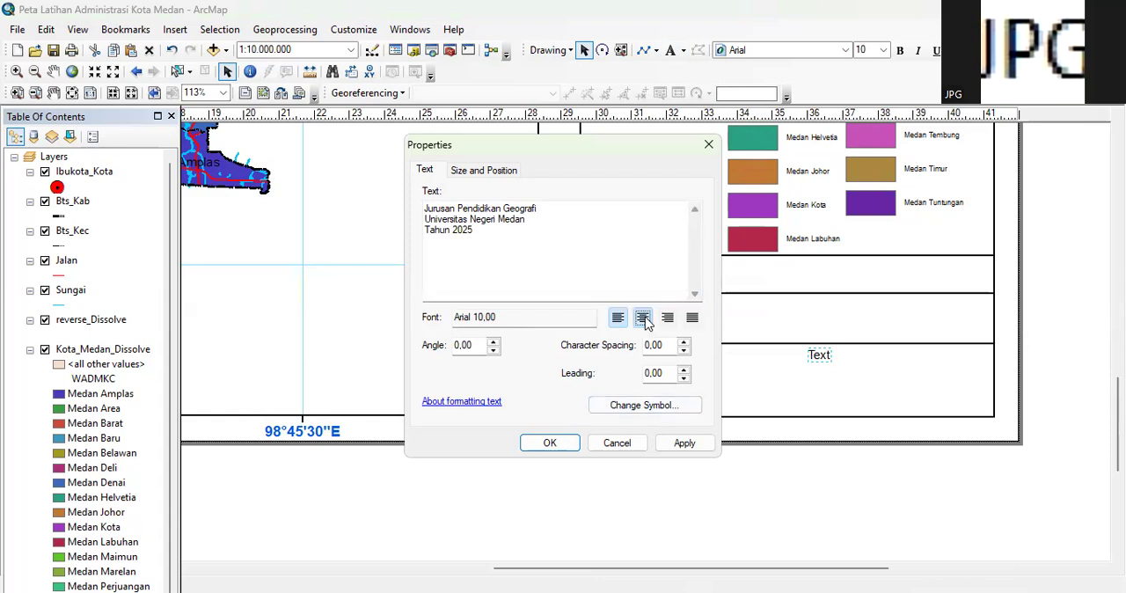
click(561, 444)
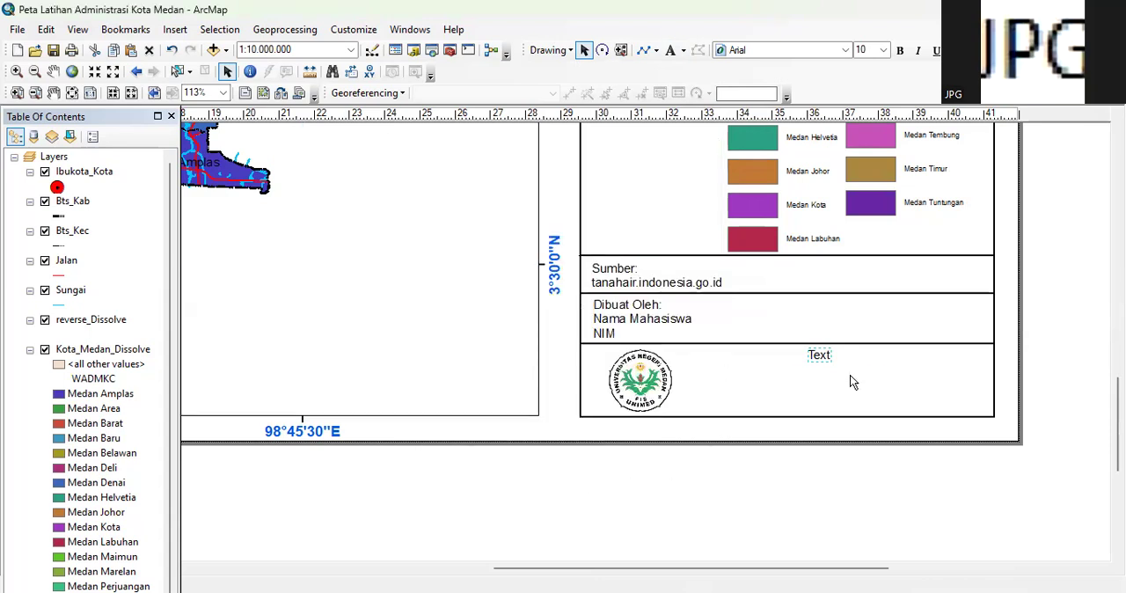
Move the department text to the vertical middle of the section beside the logo and set its font size to 12
drag(818, 354, 825, 381)
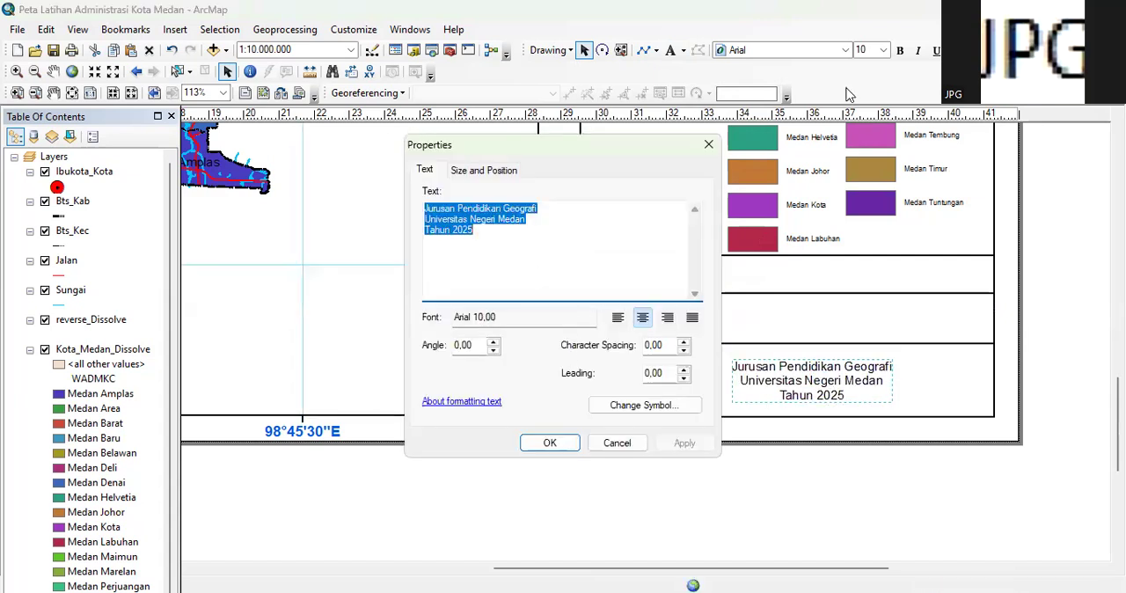
click(708, 145)
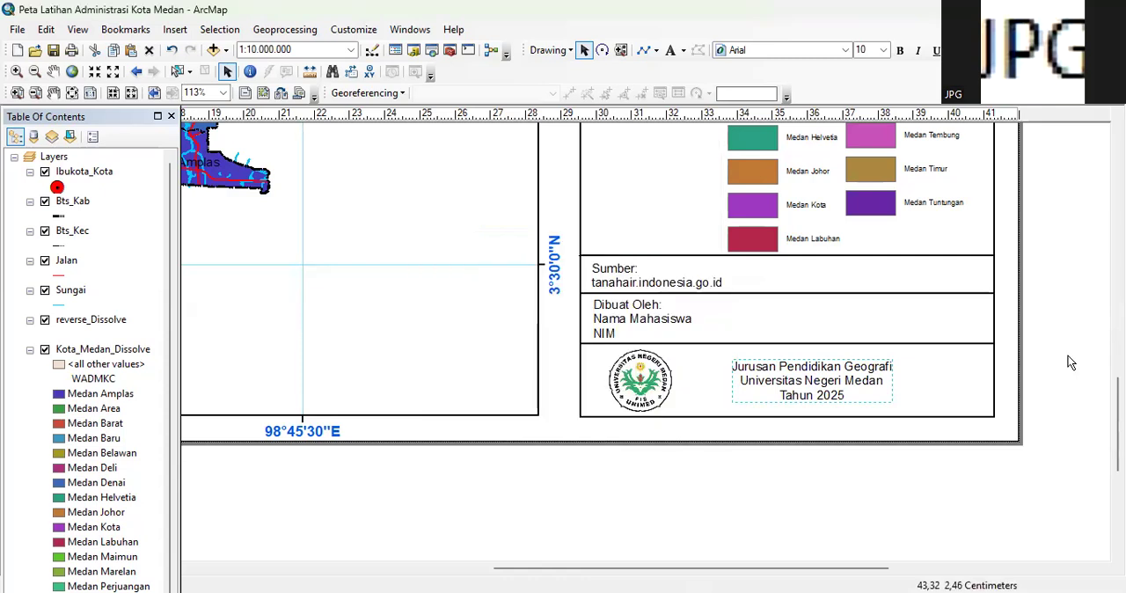
click(884, 50)
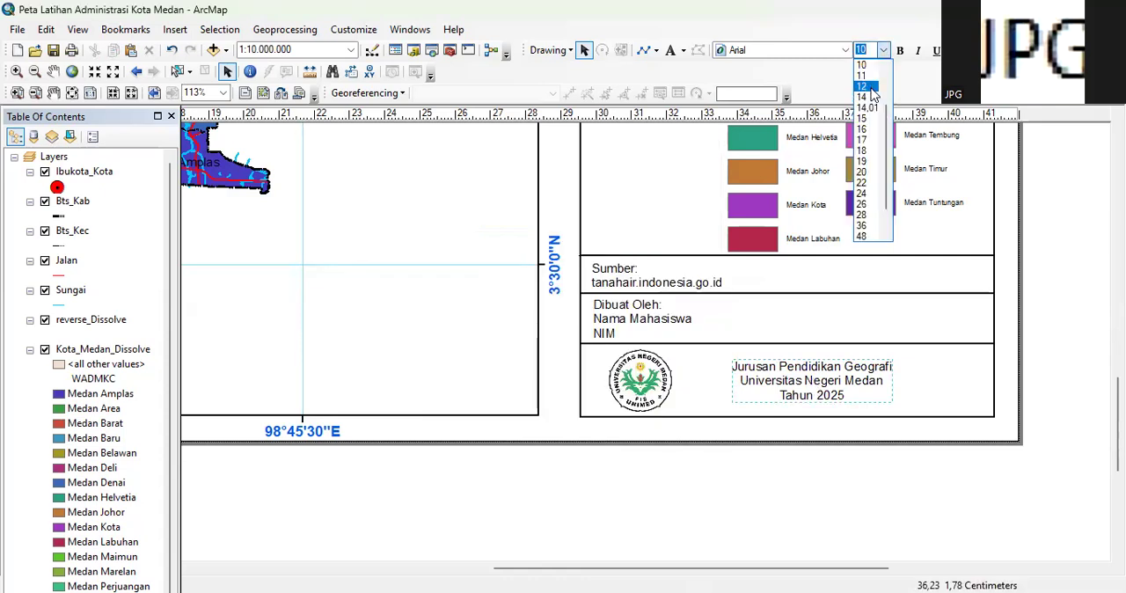
click(863, 87)
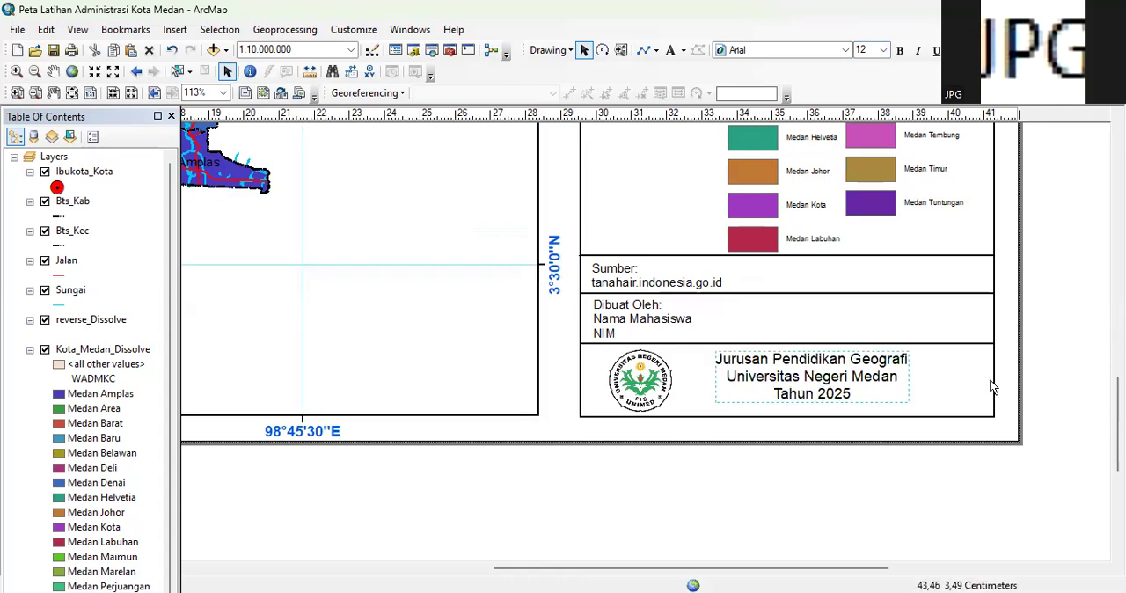
click(1023, 354)
click(813, 373)
drag(814, 373, 813, 374)
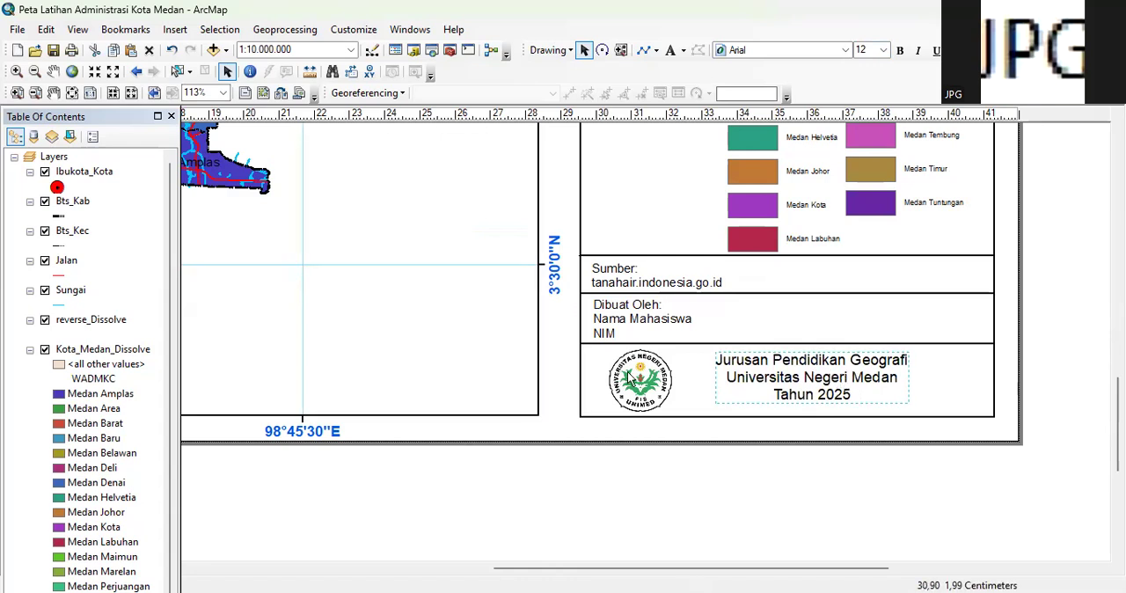
Shift the university logo slightly right, closer to the department text
click(632, 378)
click(633, 380)
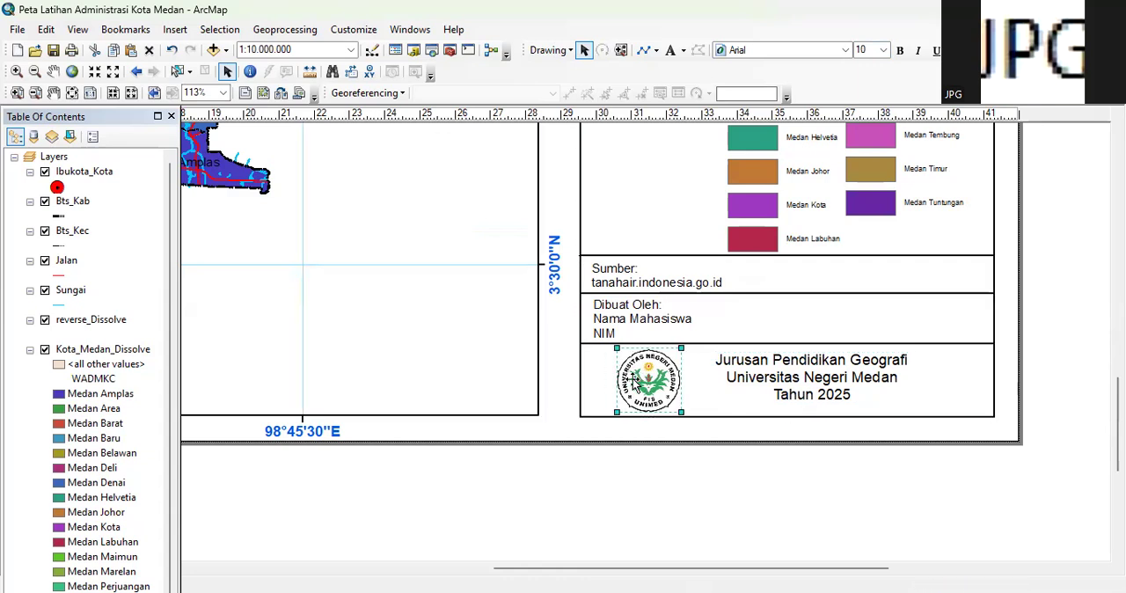
click(1085, 291)
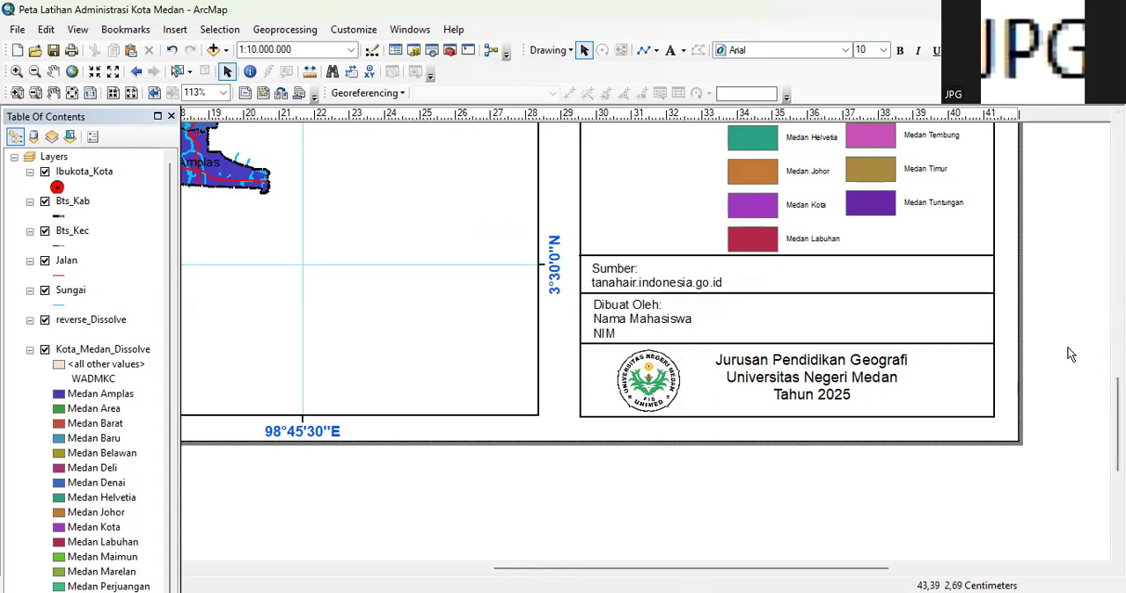
scroll(1071, 354, down, 2)
scroll(1099, 375, down, 3)
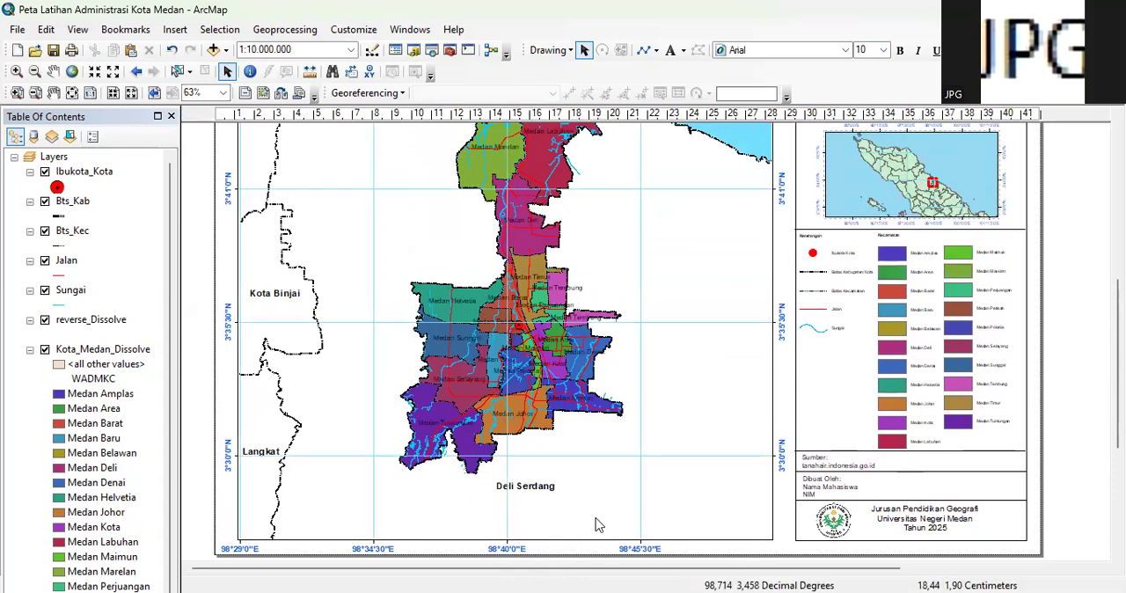
scroll(626, 340, up, 3)
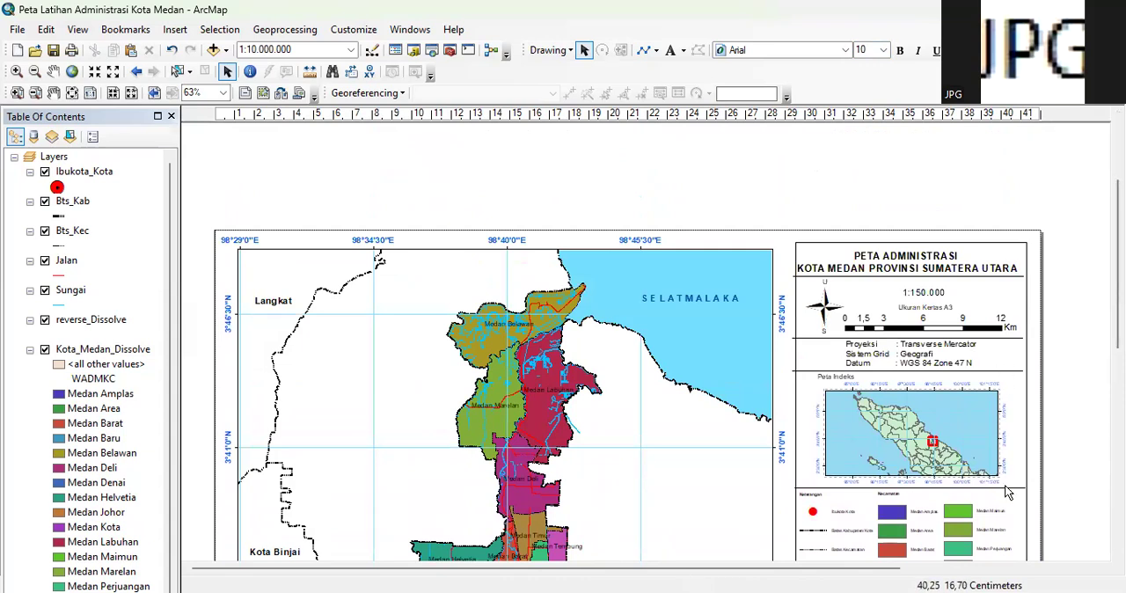
Shift the divider line below the map title slightly right so its ends meet the side frame's edges
drag(779, 573, 858, 570)
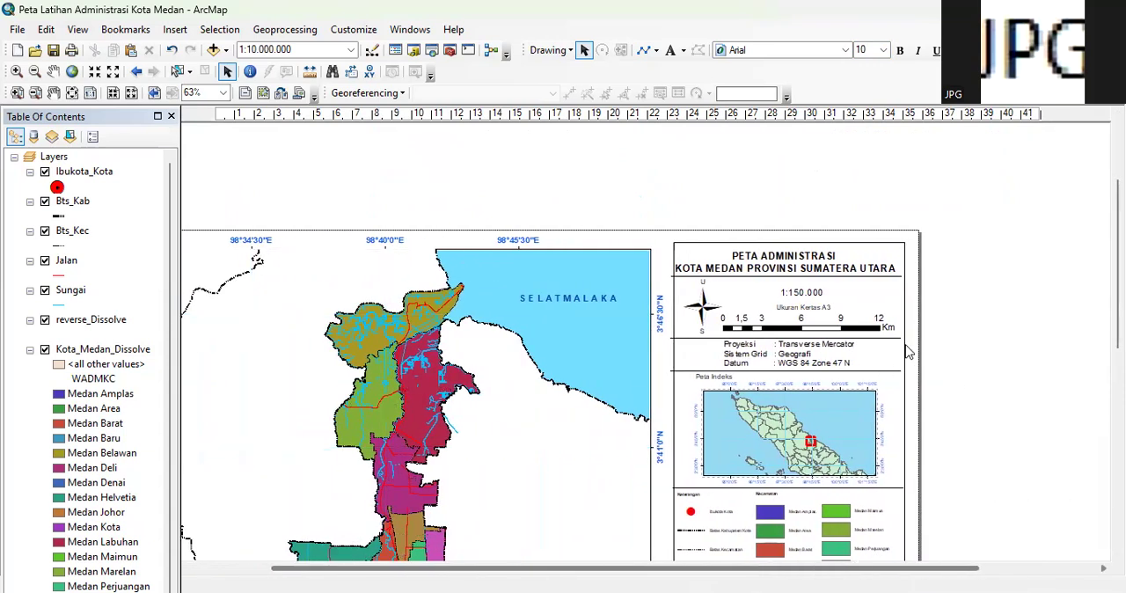
scroll(885, 367, up, 2)
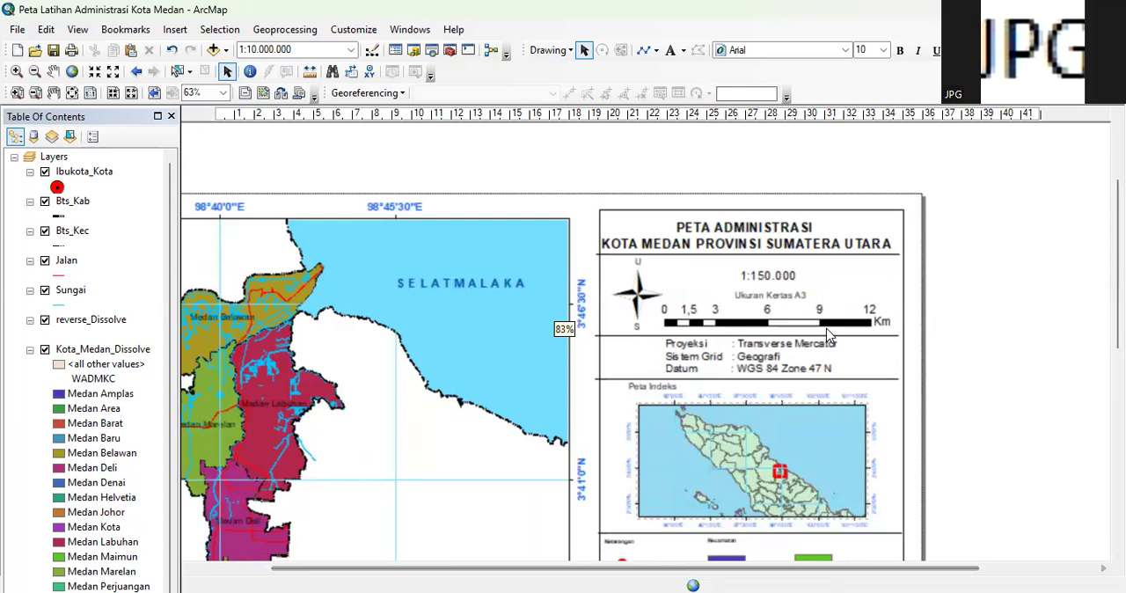
scroll(827, 334, up, 3)
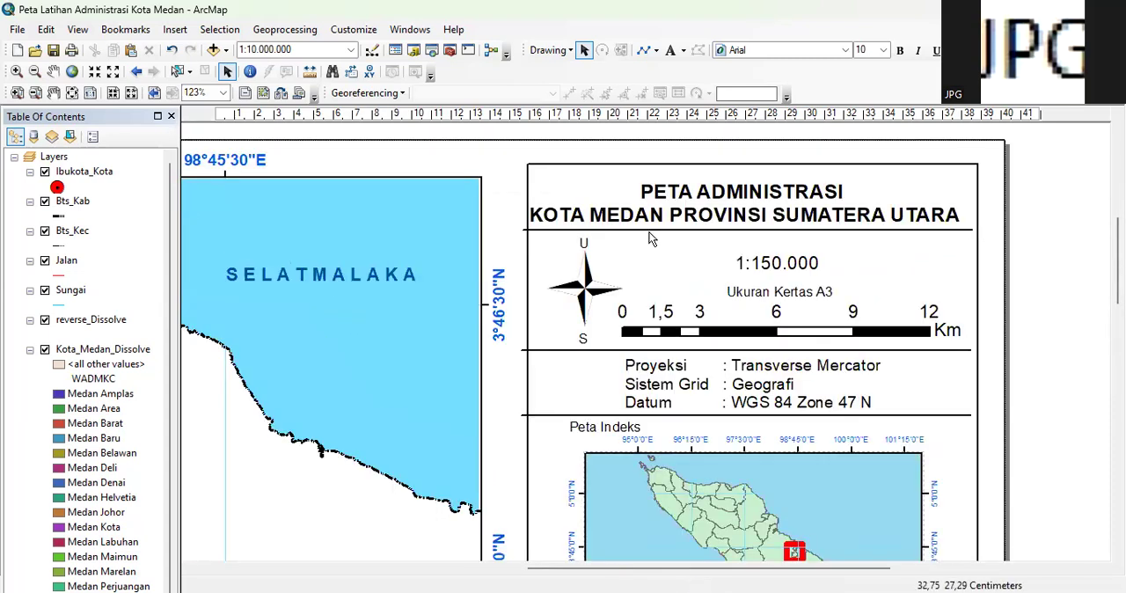
click(655, 231)
drag(655, 232, 668, 236)
click(689, 256)
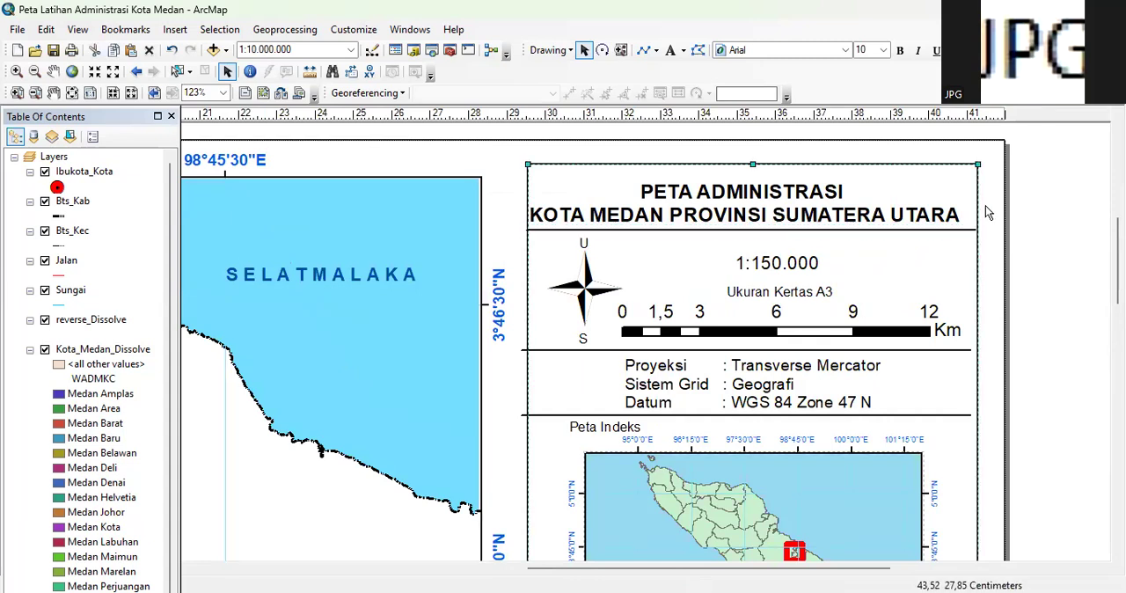
click(589, 232)
drag(591, 232, 594, 232)
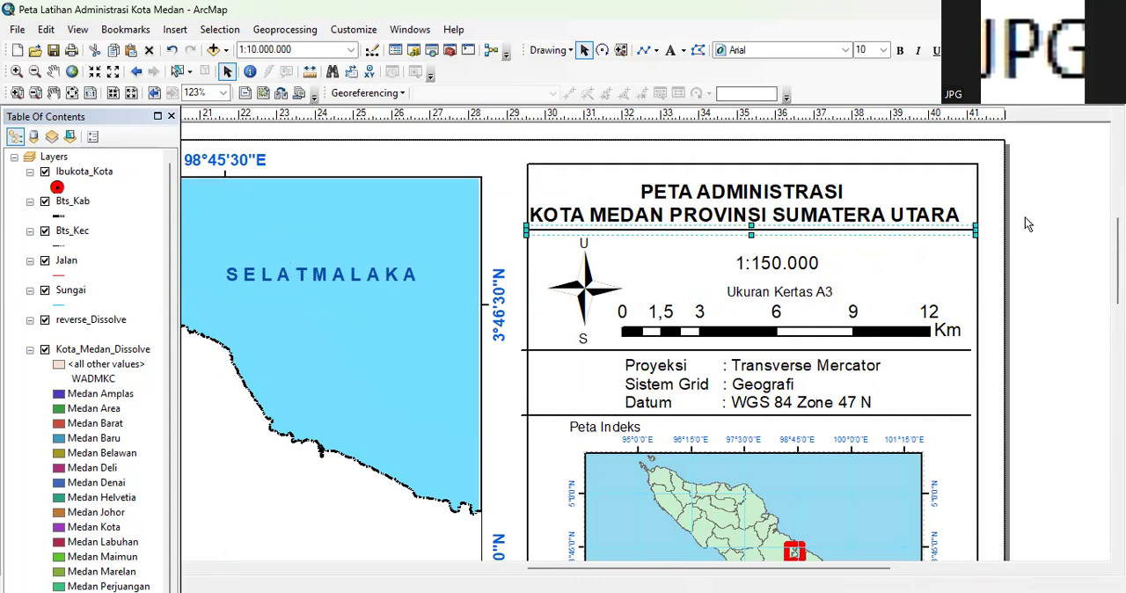
click(1025, 220)
click(750, 229)
click(1068, 221)
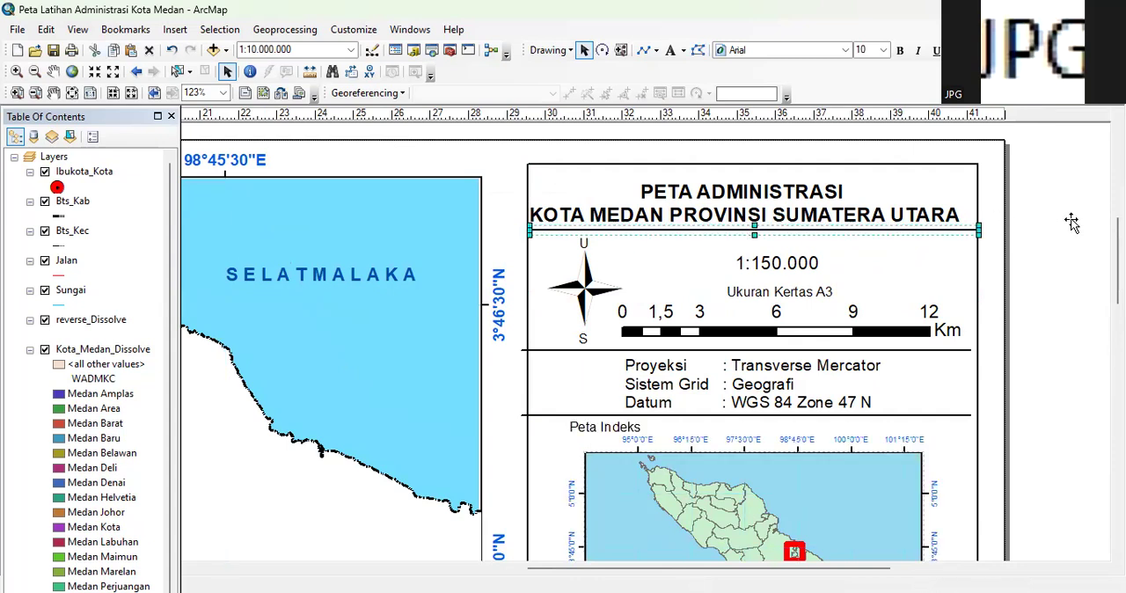
Move the dividers above and below the projection text slightly right to line up with the side frame's edges
click(592, 351)
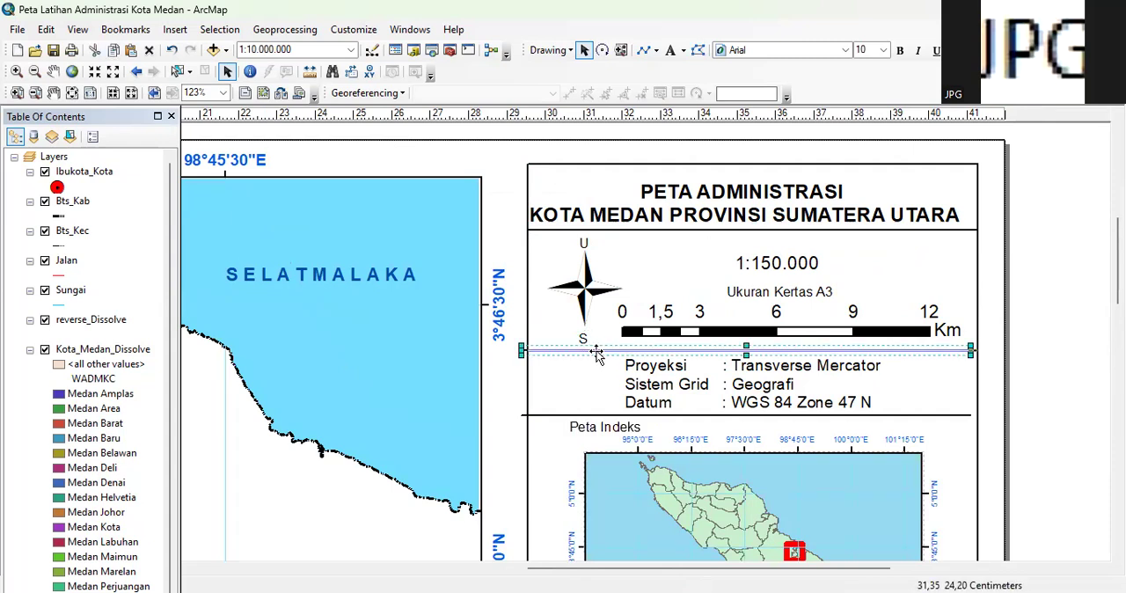
click(1014, 314)
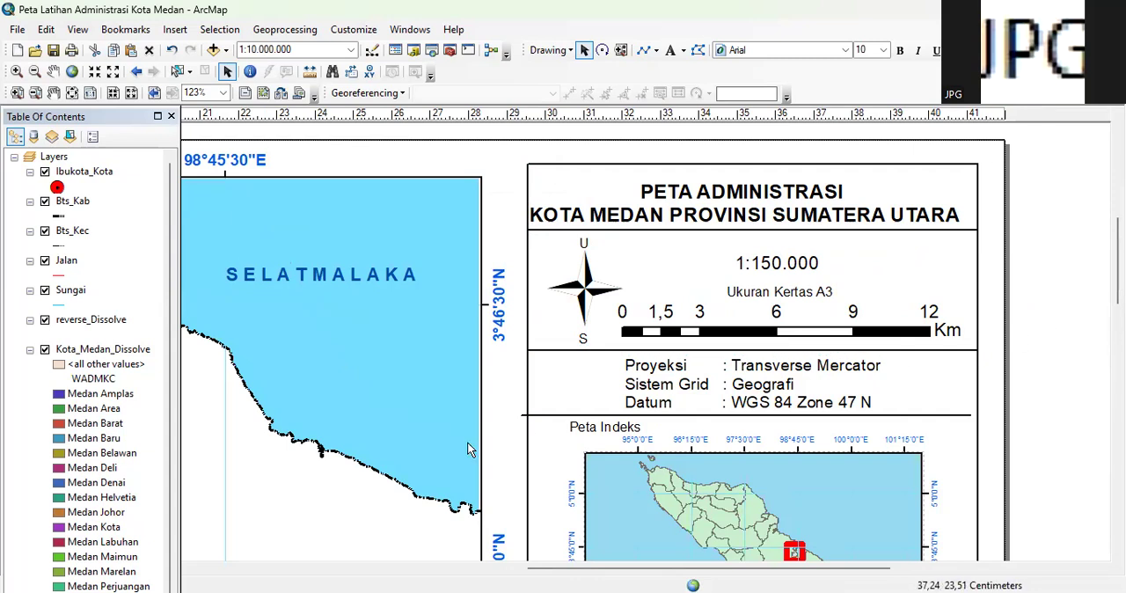
click(565, 414)
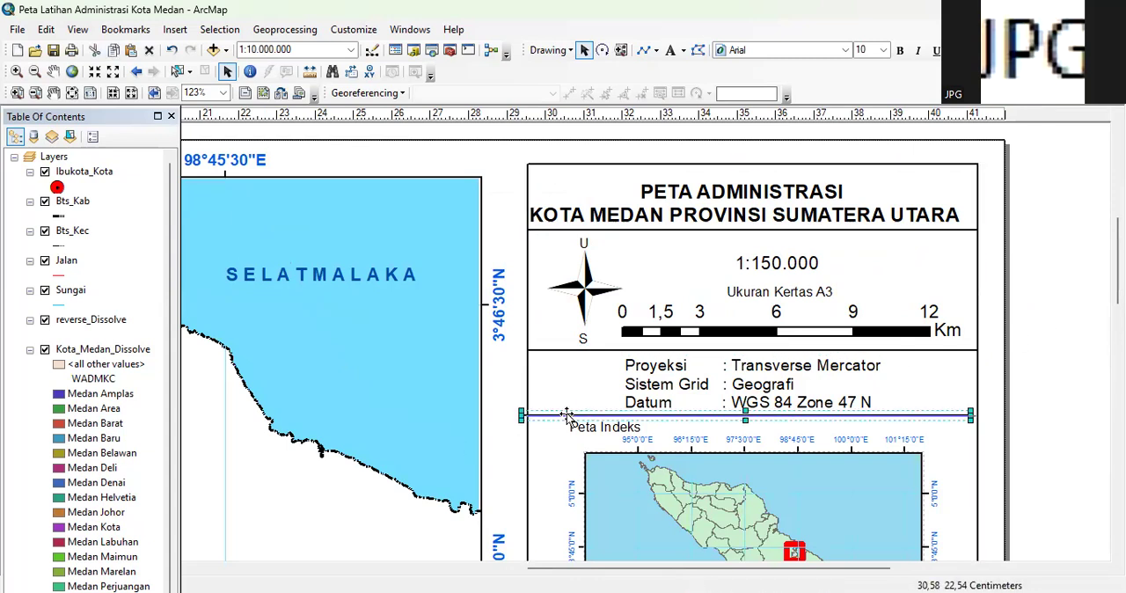
click(1026, 372)
Adjust the divider between the index map and the legend so it lines up with the side frame's edges
scroll(1027, 372, down, 2)
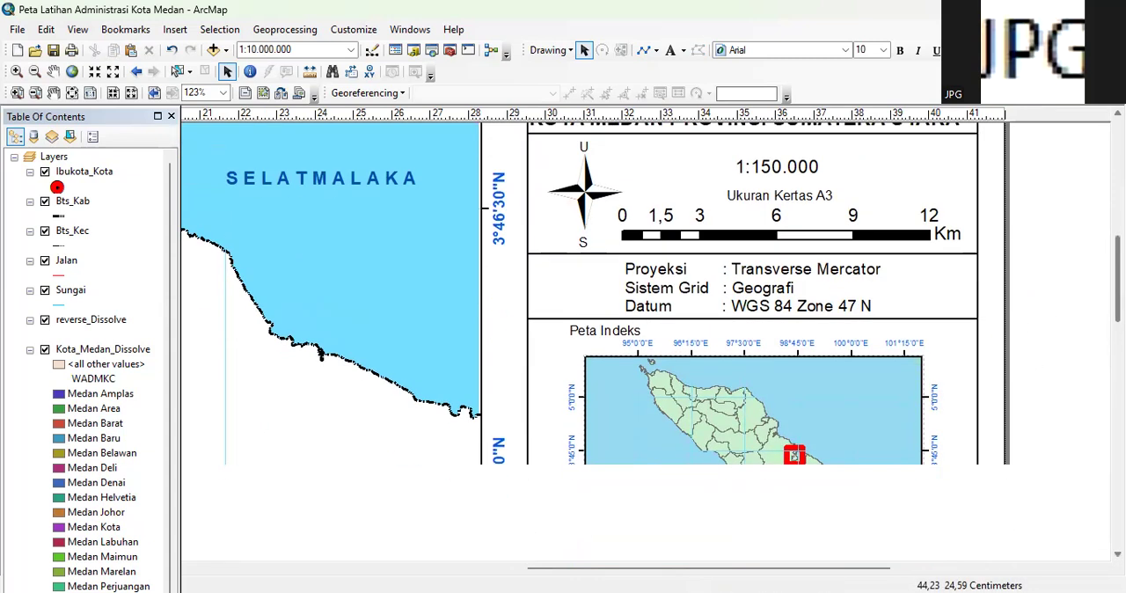
scroll(616, 339, down, 3)
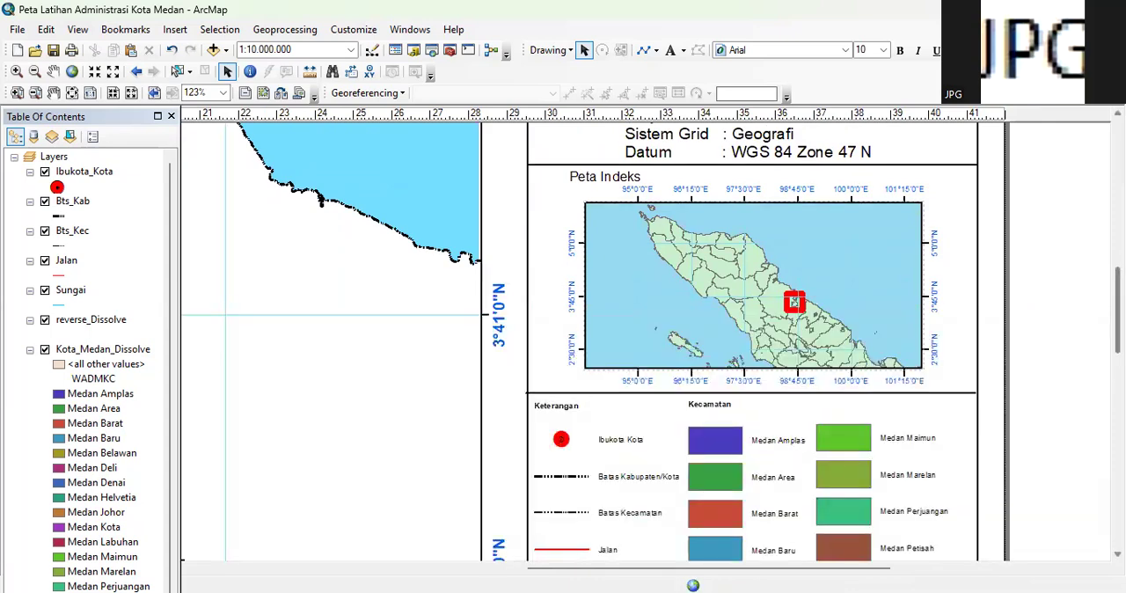
scroll(616, 339, down, 2)
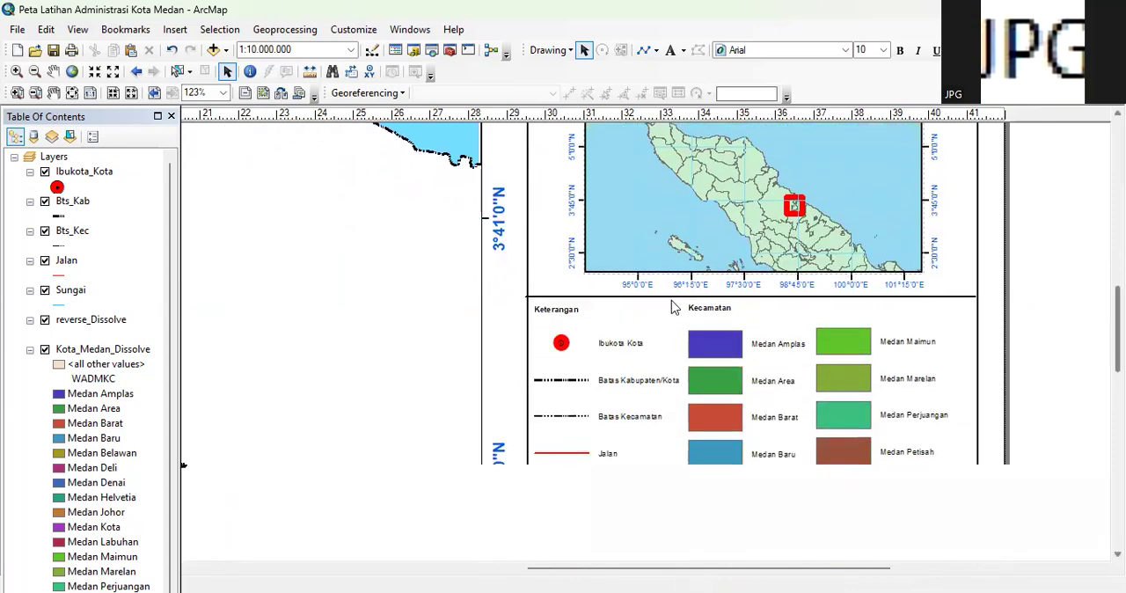
click(664, 299)
drag(664, 299, 663, 297)
Resize the side frame from its lower edge so it is level with the main map frame's lower edge
scroll(620, 391, down, 4)
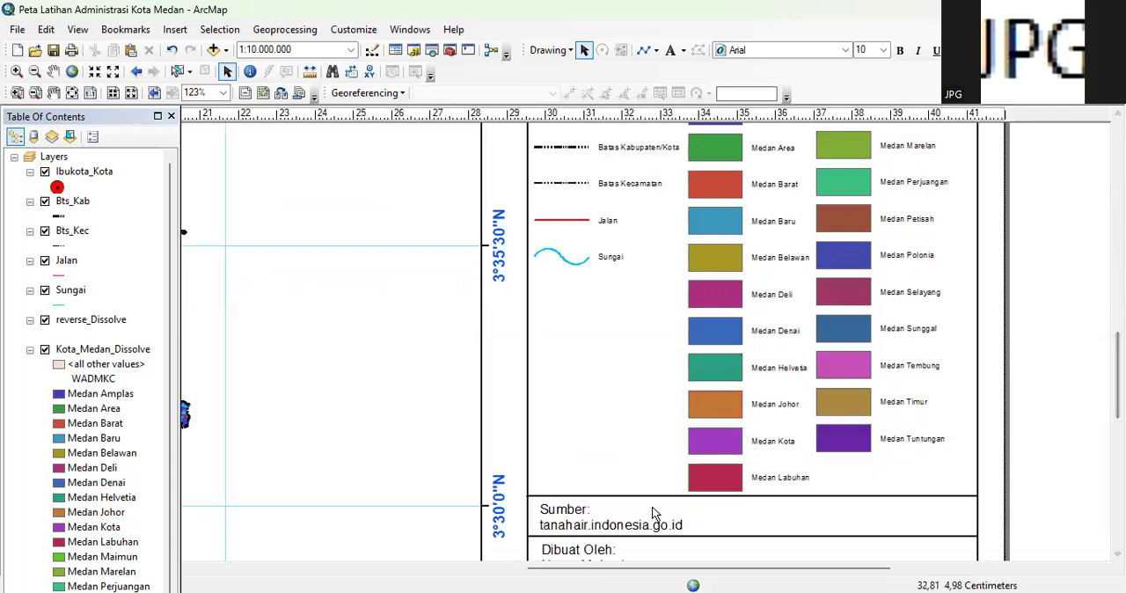
scroll(620, 352, down, 4)
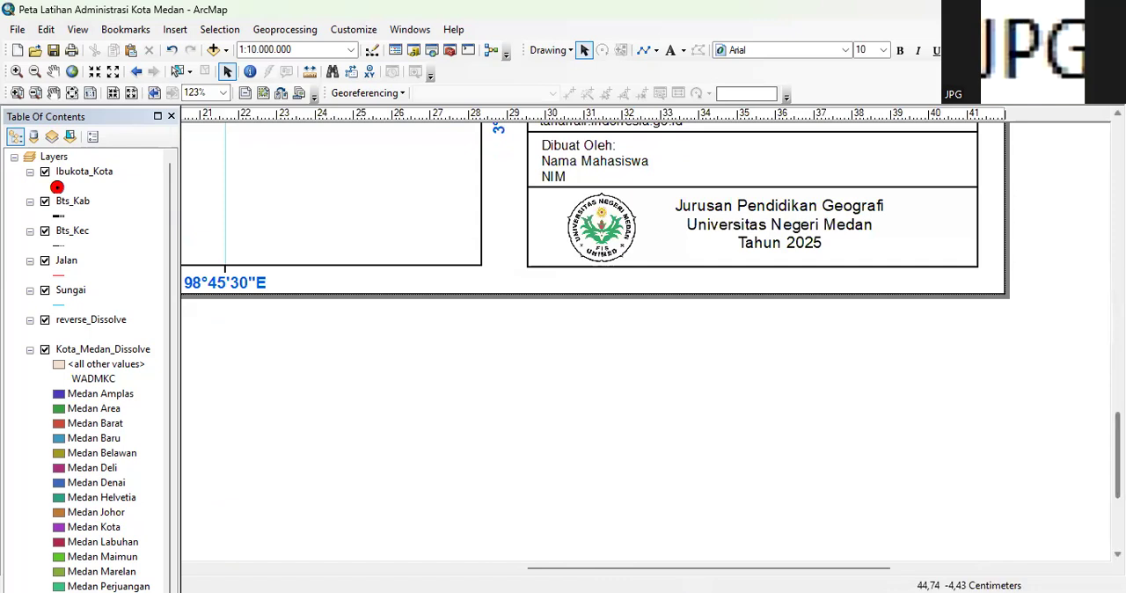
scroll(452, 520, up, 3)
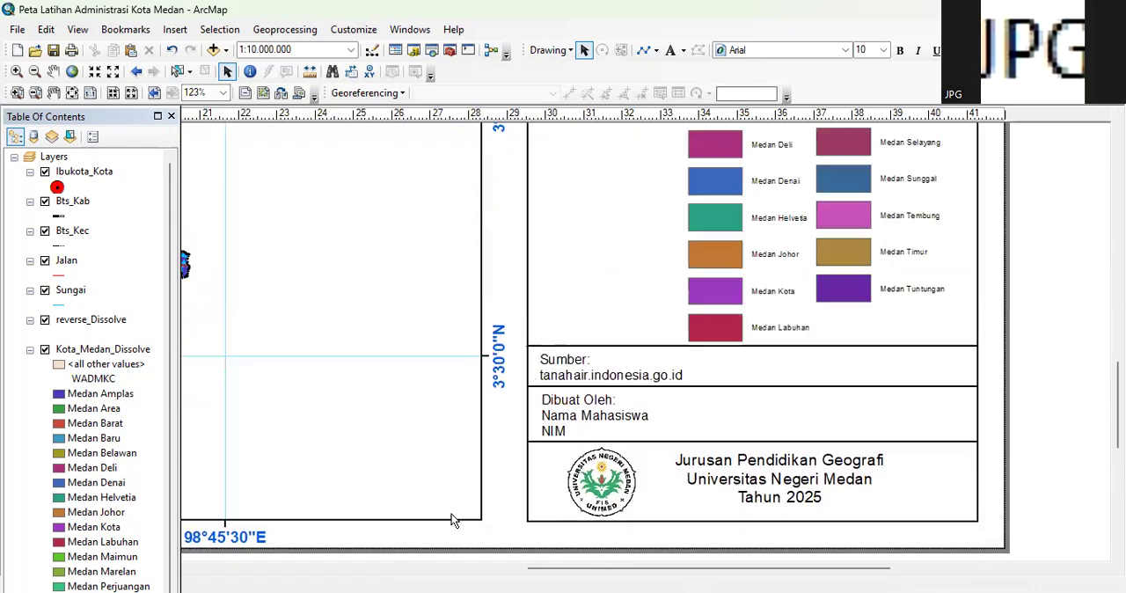
click(443, 519)
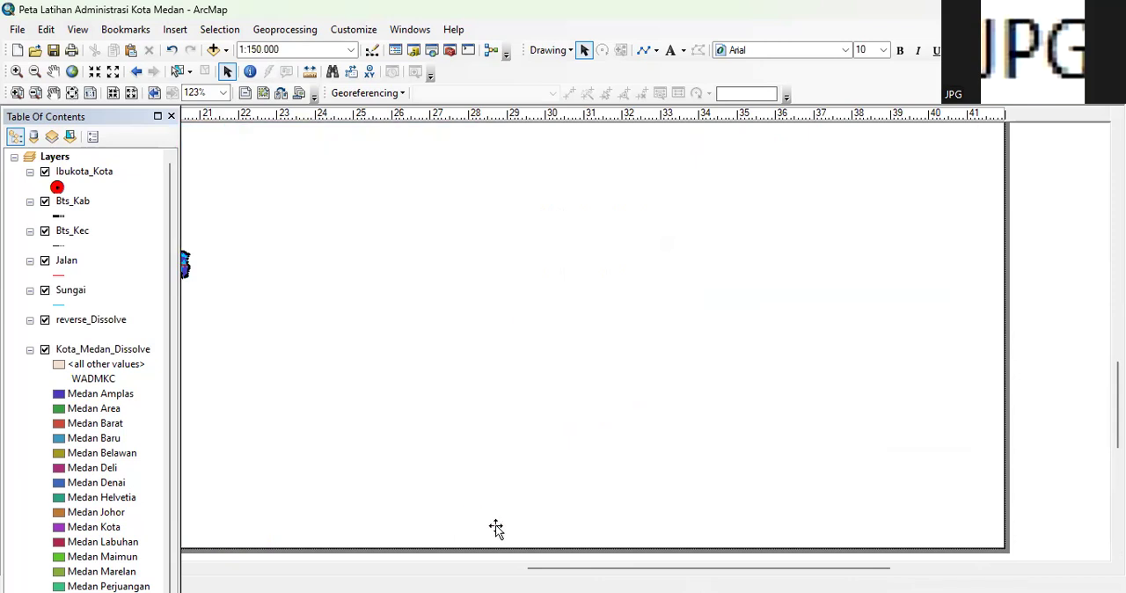
click(552, 521)
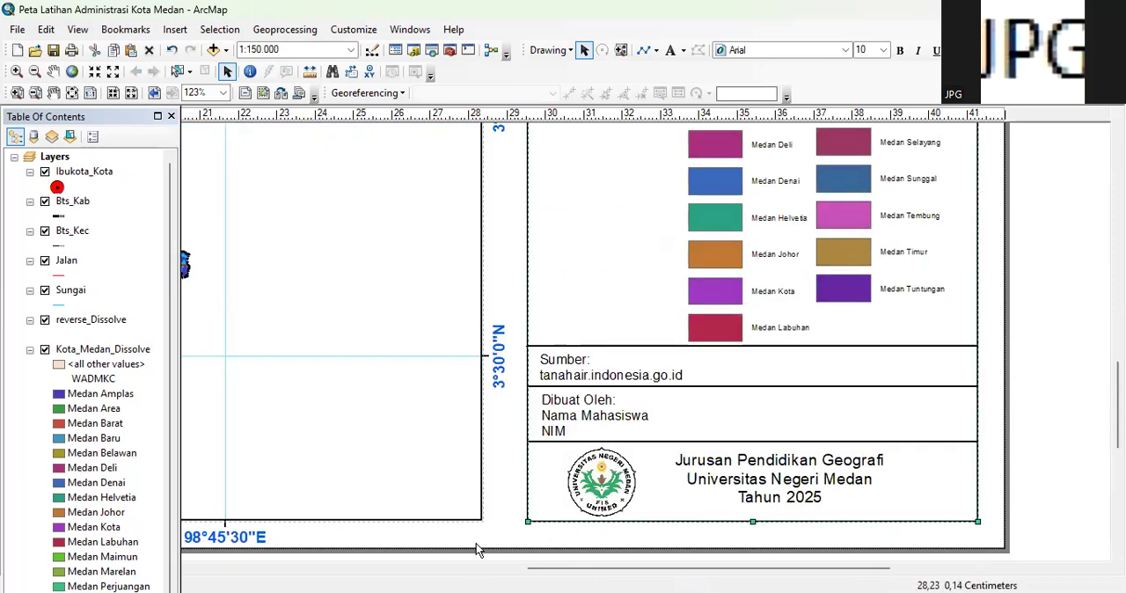
drag(749, 520, 748, 517)
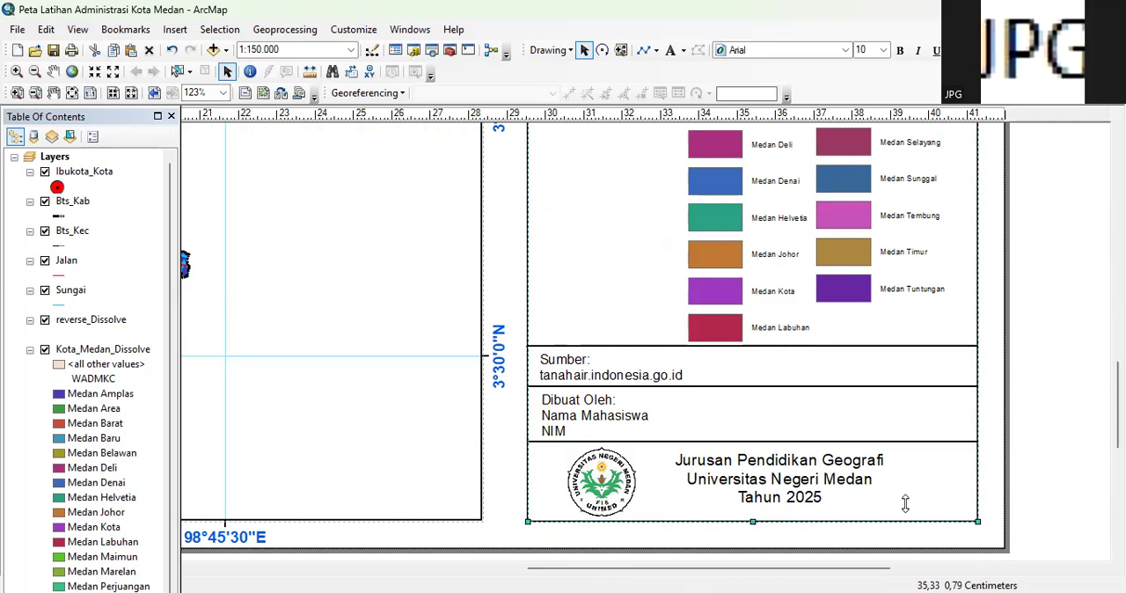
click(1063, 435)
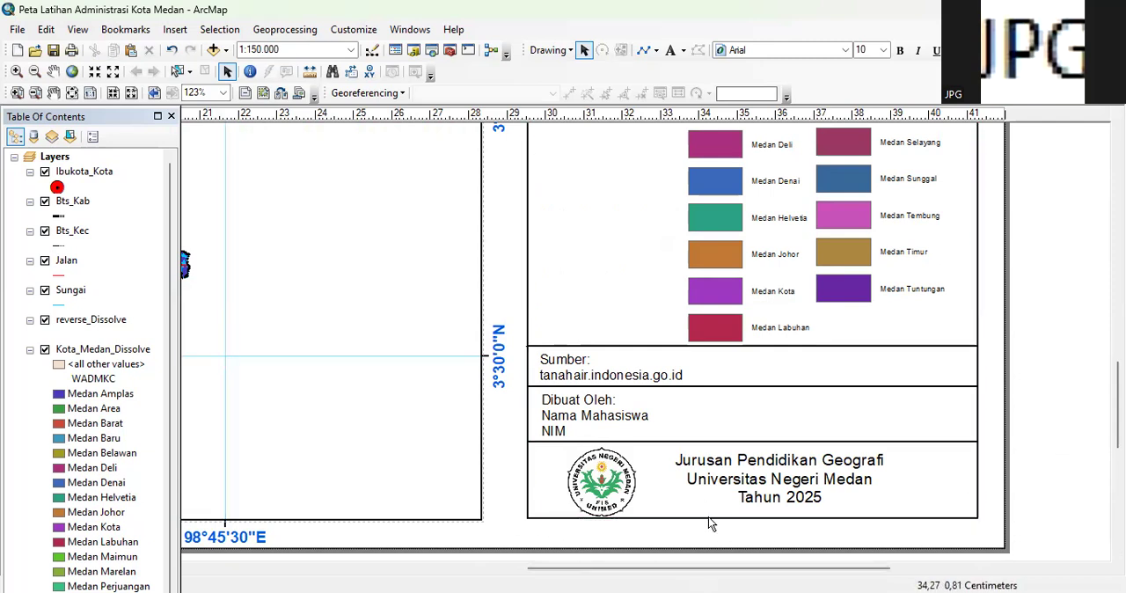
click(750, 517)
drag(751, 517, 750, 520)
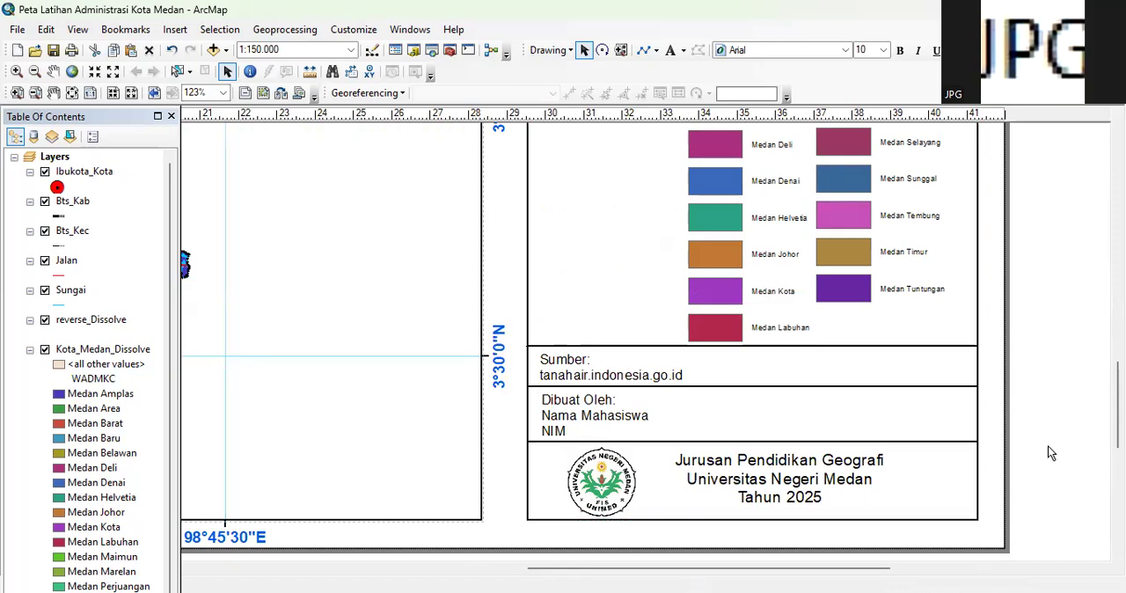
Lower the side frame's upper edge to line up with the main map frame's upper edge
scroll(1051, 453, up, 5)
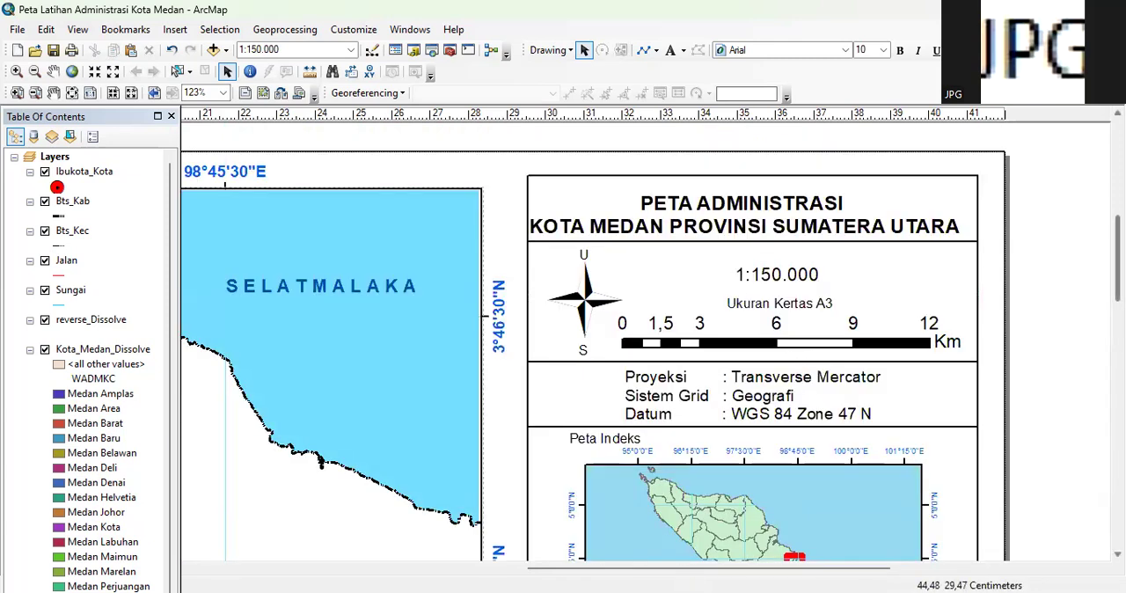
scroll(819, 231, up, 1)
click(721, 239)
drag(755, 234, 757, 245)
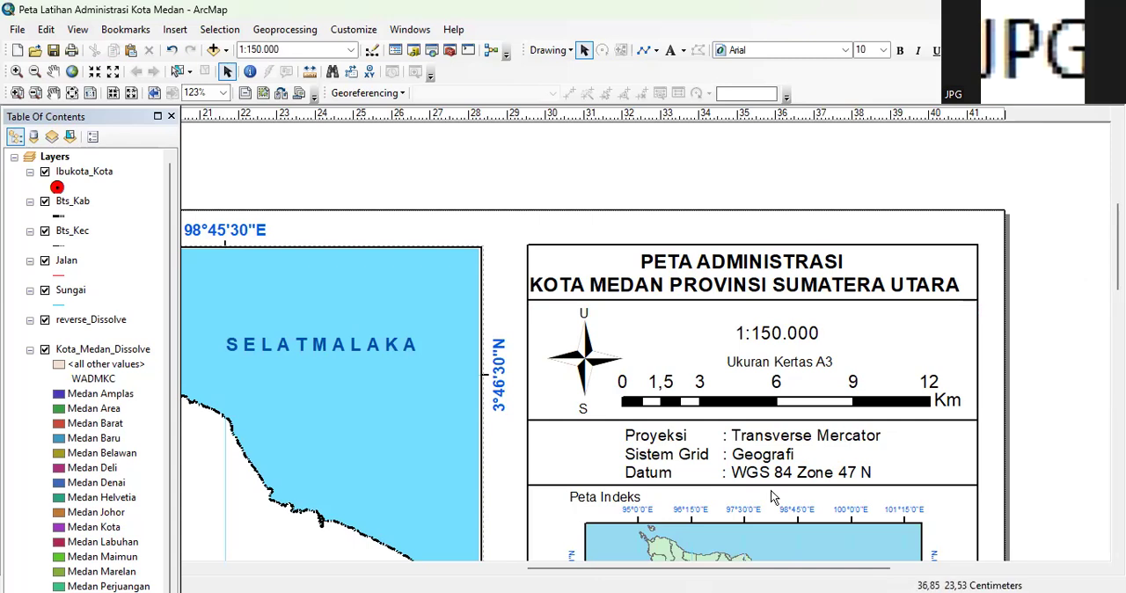
Shift the map title slightly right to centre it within the side frame
scroll(649, 516, down, 2)
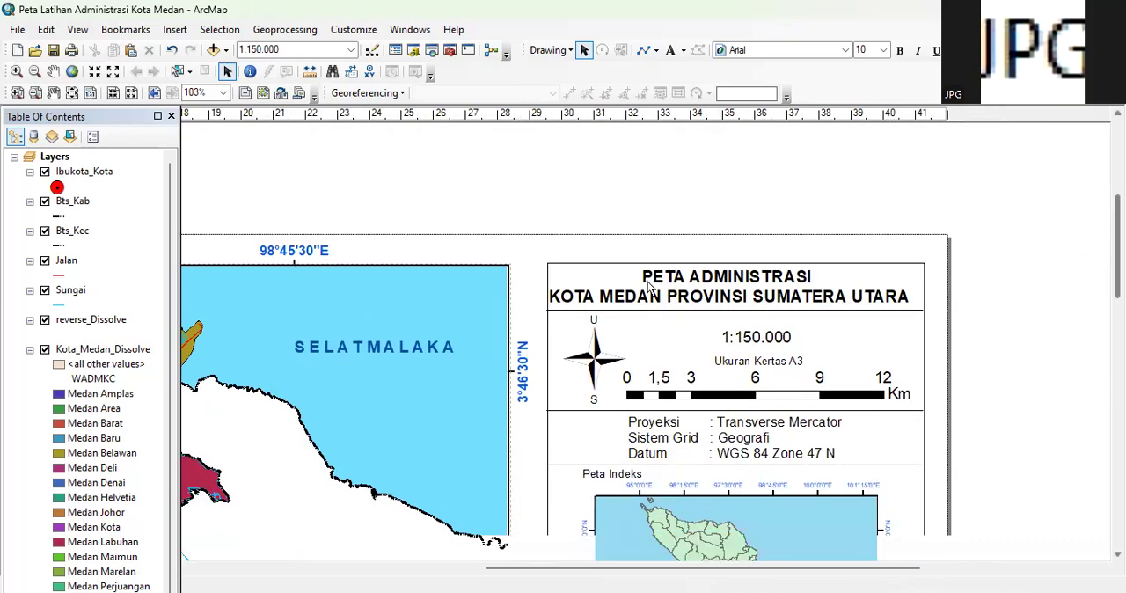
click(662, 280)
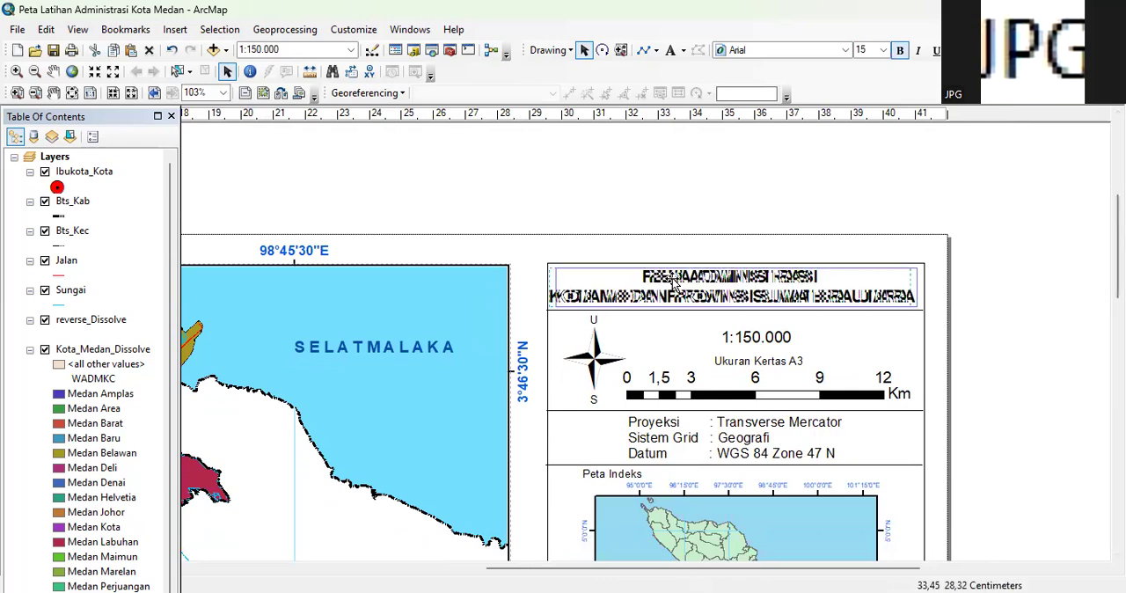
click(1076, 281)
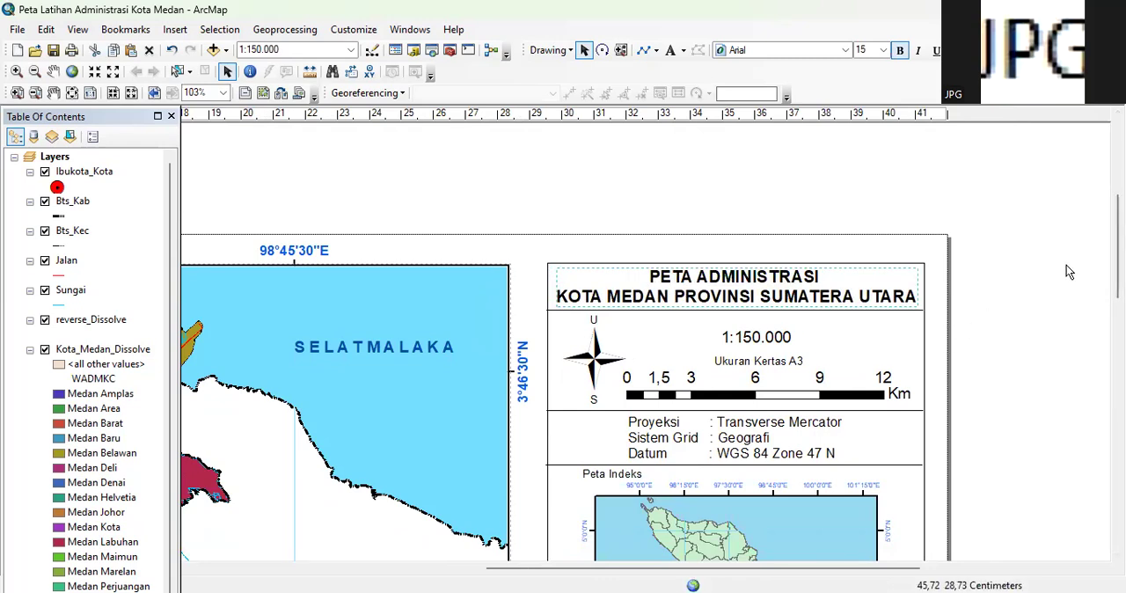
Review the alignment of the side frame's contents and the overall map page layout
scroll(790, 299, up, 1)
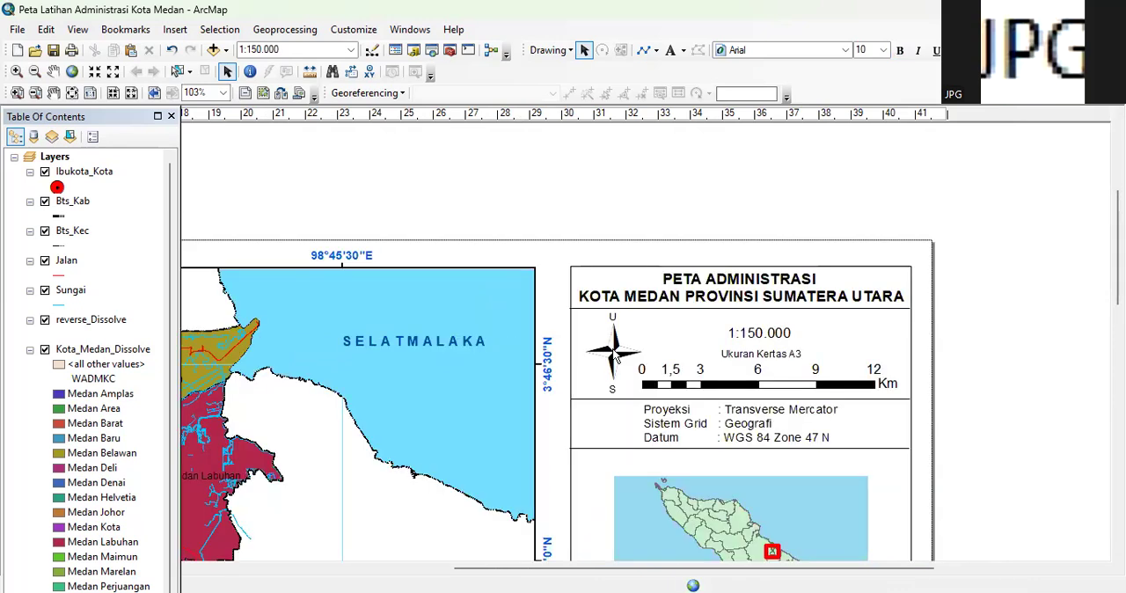
scroll(691, 421, up, 1)
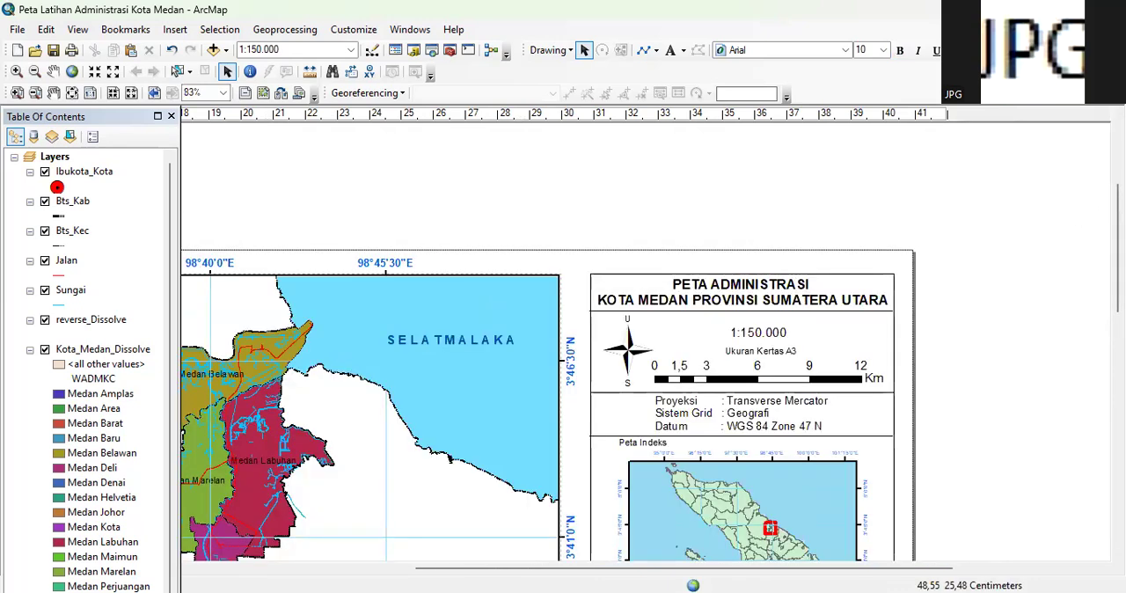
scroll(1094, 286, down, 3)
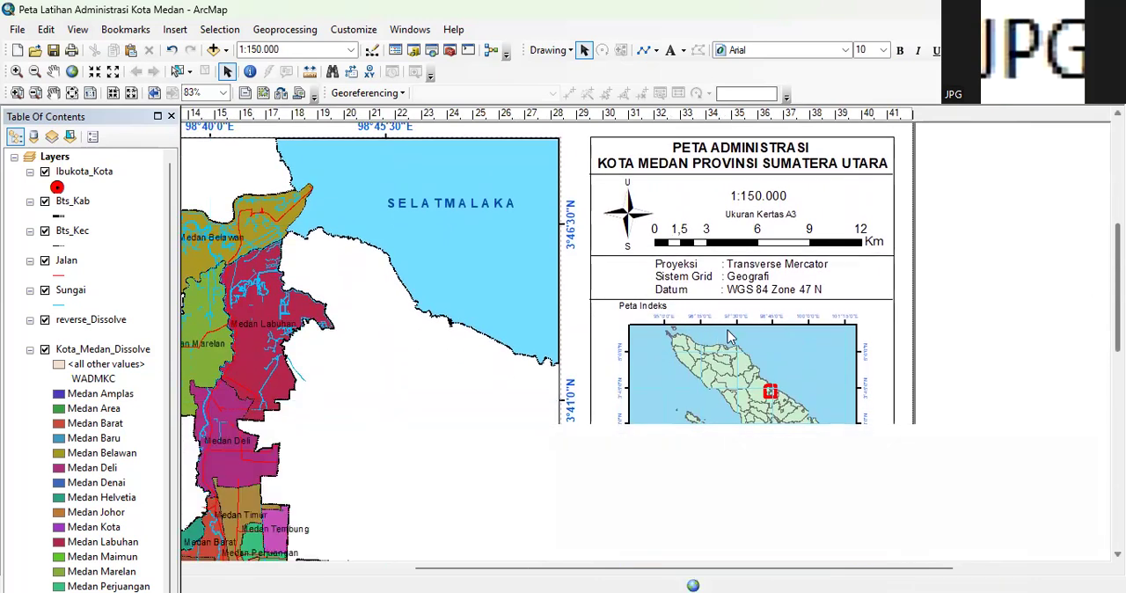
scroll(869, 381, down, 4)
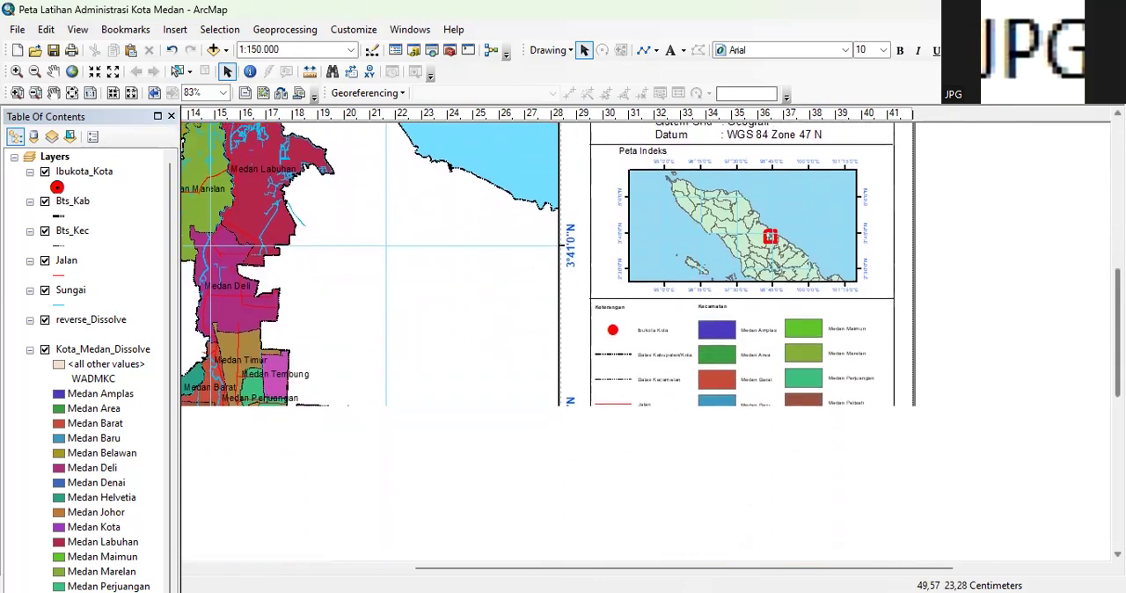
scroll(651, 341, down, 4)
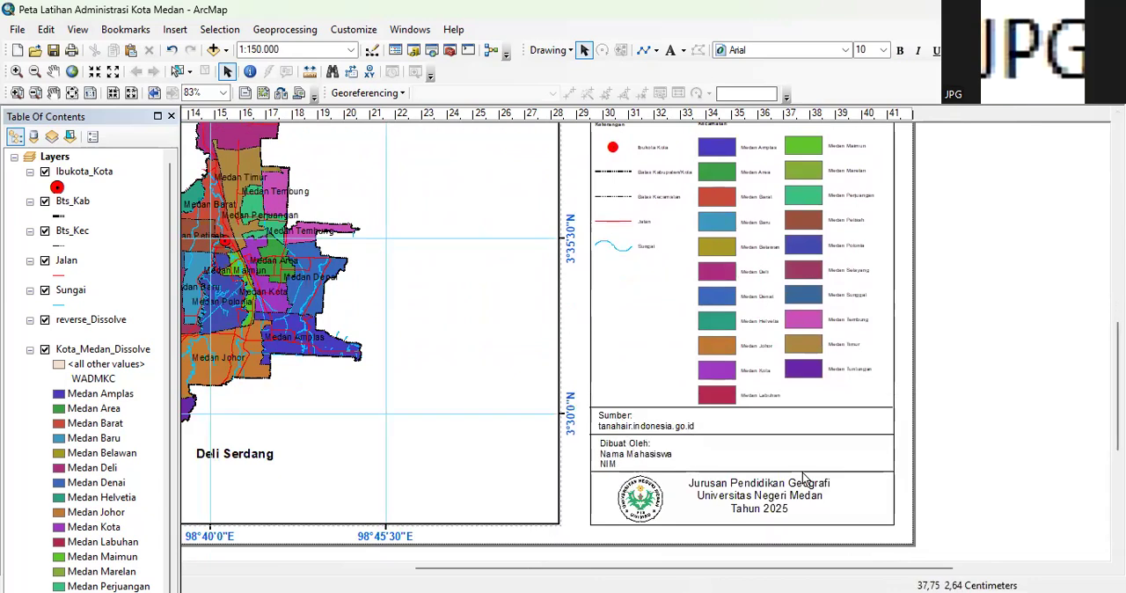
drag(848, 569, 700, 570)
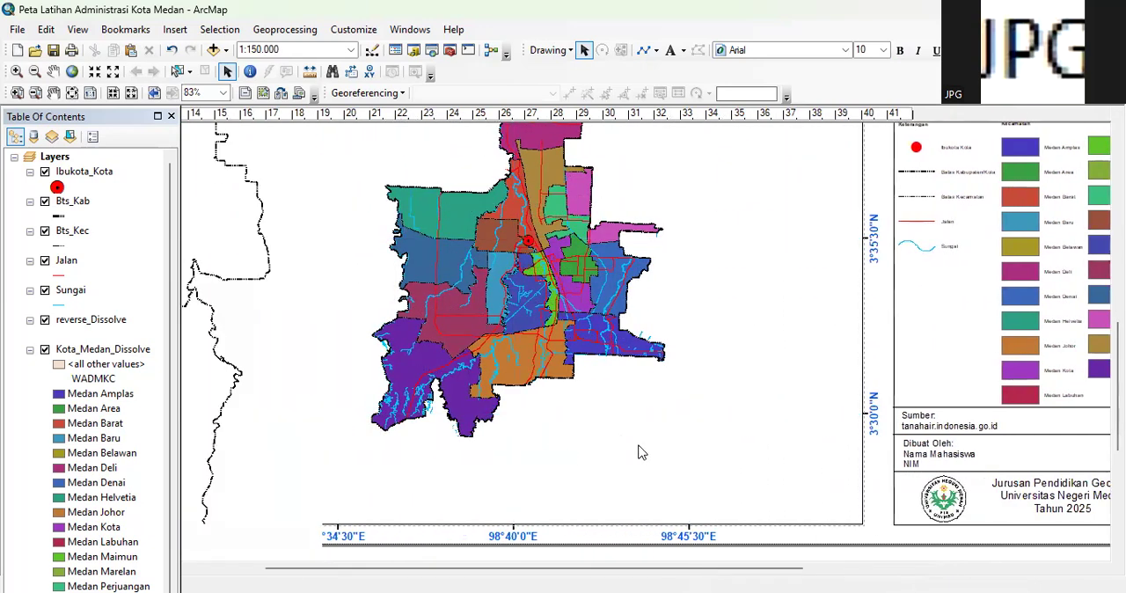
scroll(642, 452, down, 2)
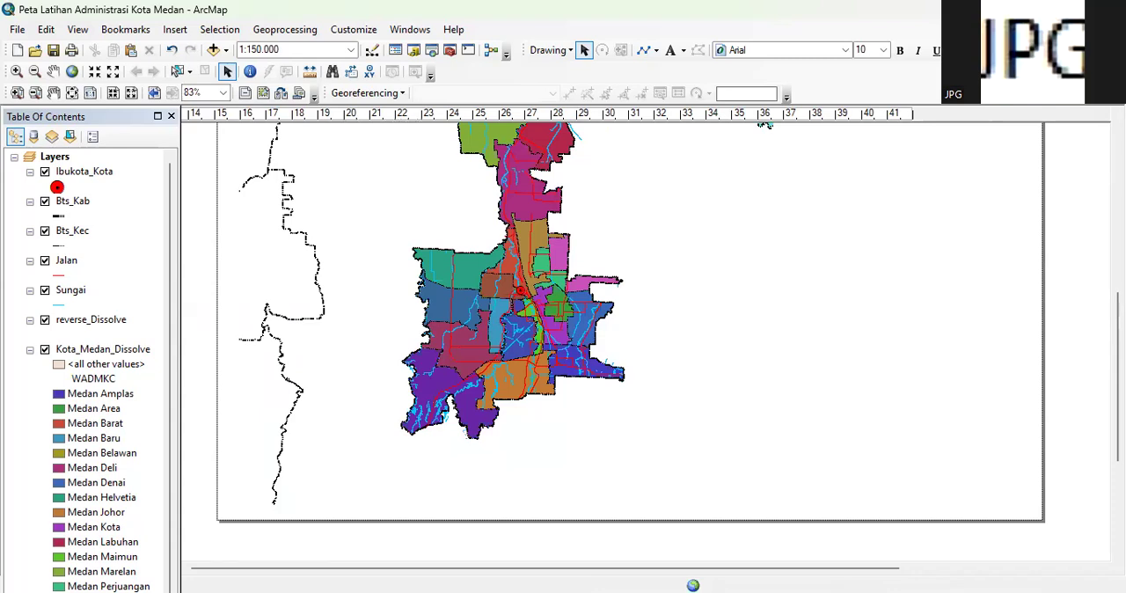
drag(1118, 361, 1117, 278)
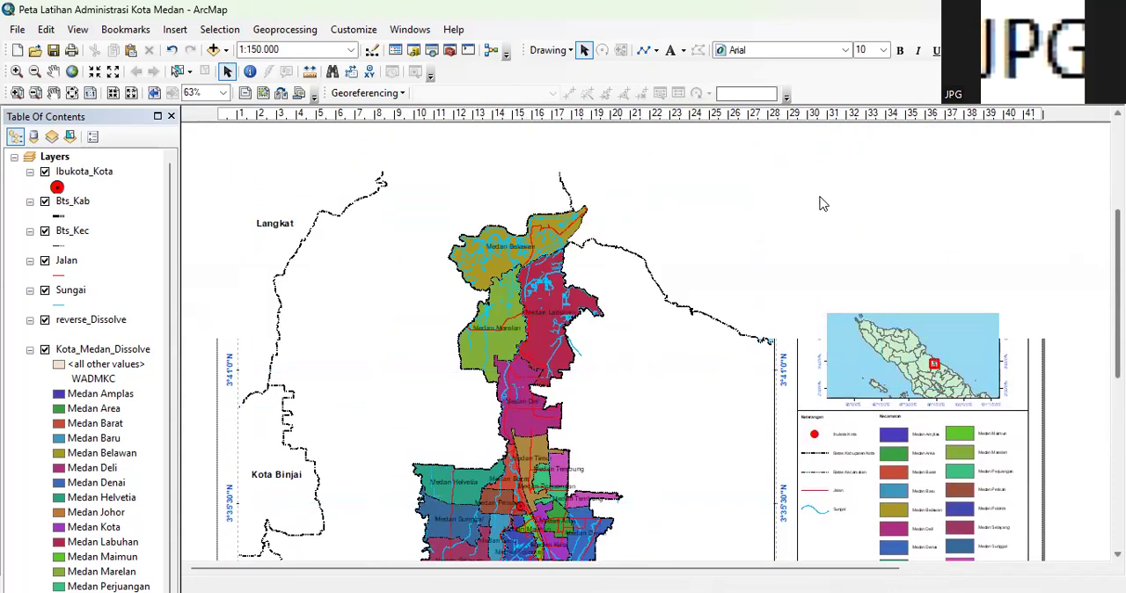
scroll(825, 202, down, 2)
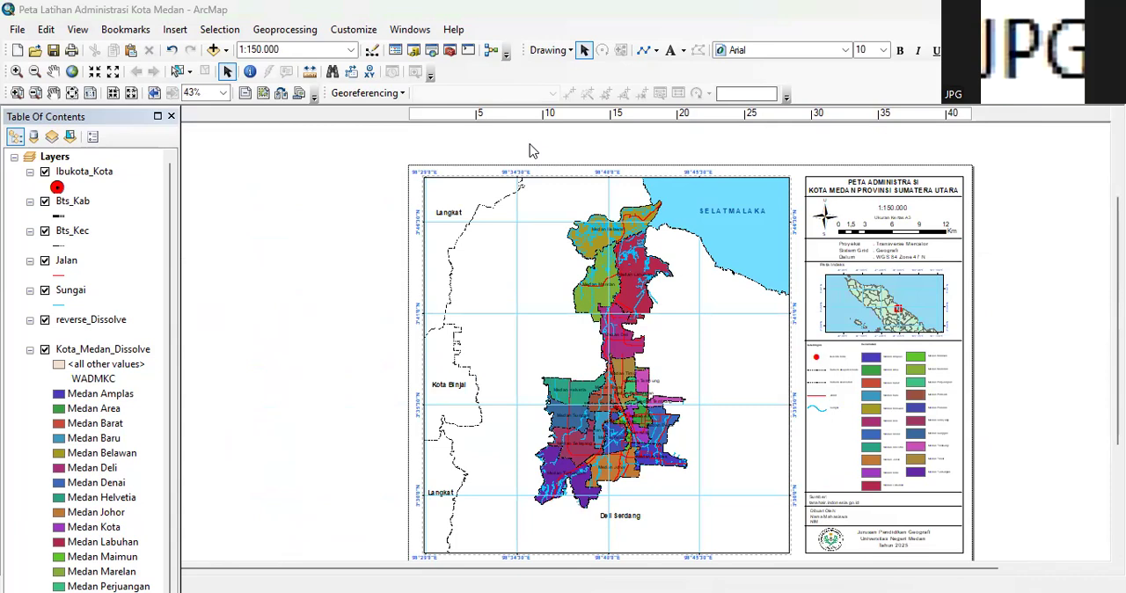
Draw a graphic rectangle of about 1243 sq cm around the whole layout page, enclosing the map and side frames
click(656, 51)
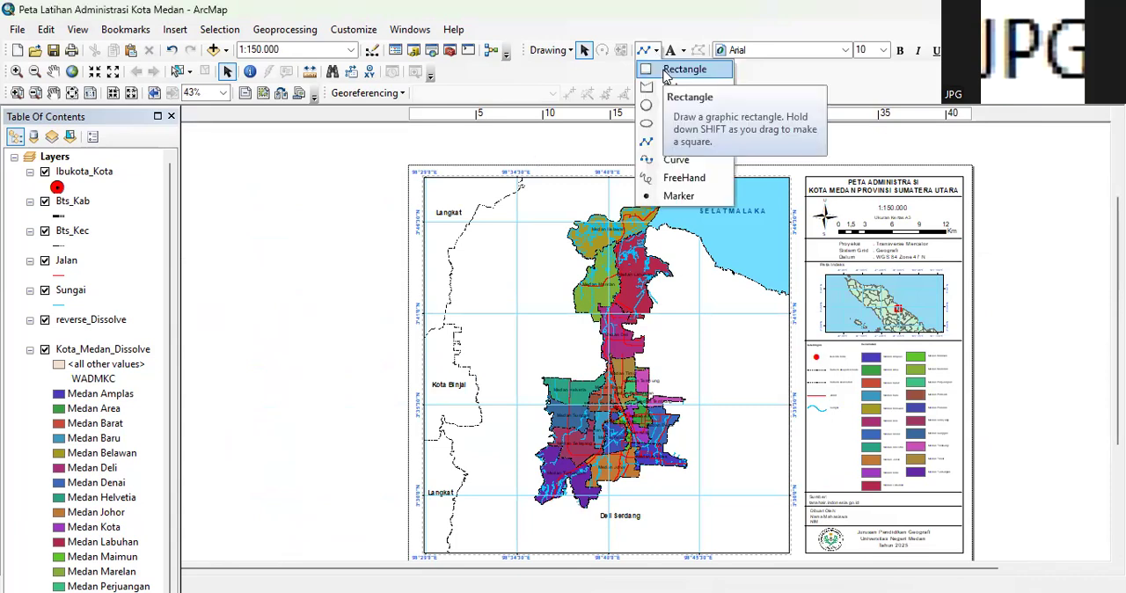
click(671, 68)
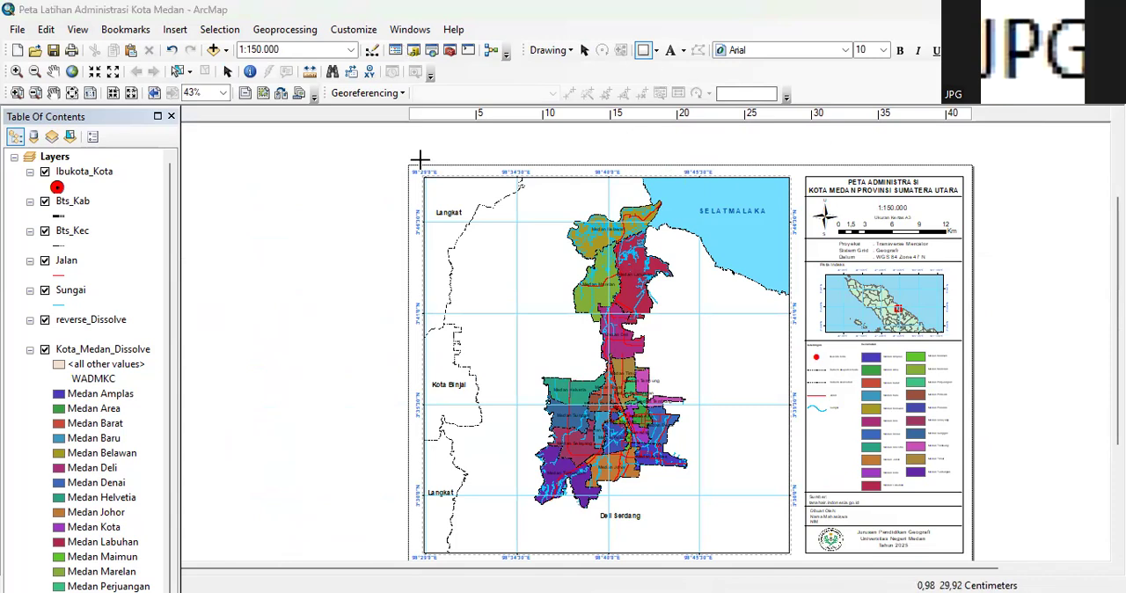
drag(412, 166, 968, 565)
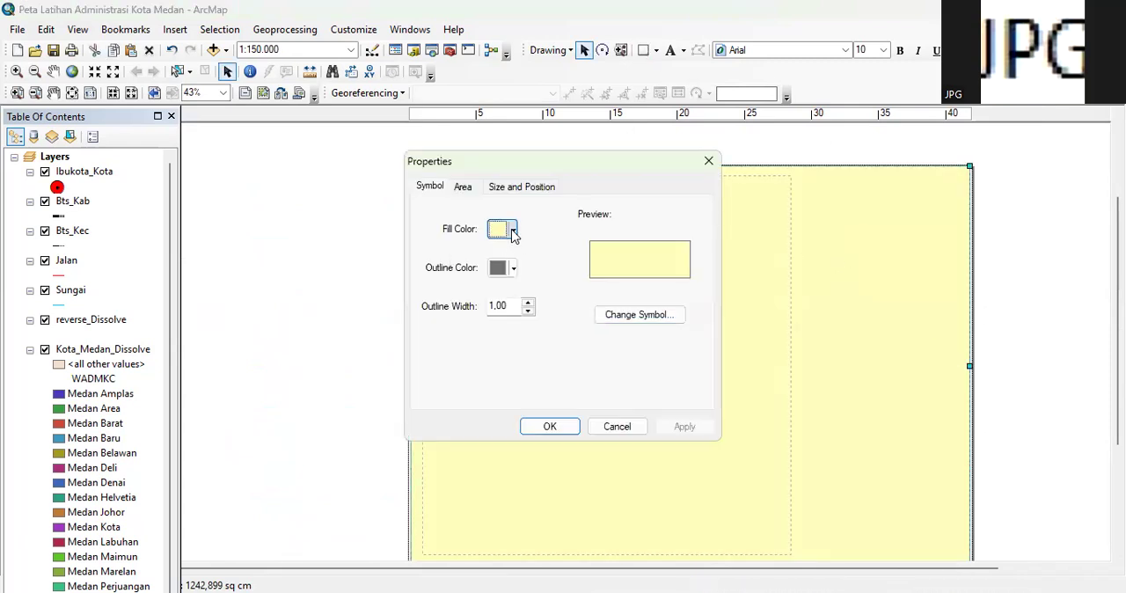
Format the page rectangle with no fill colour and a black outline
click(513, 230)
click(522, 254)
click(514, 269)
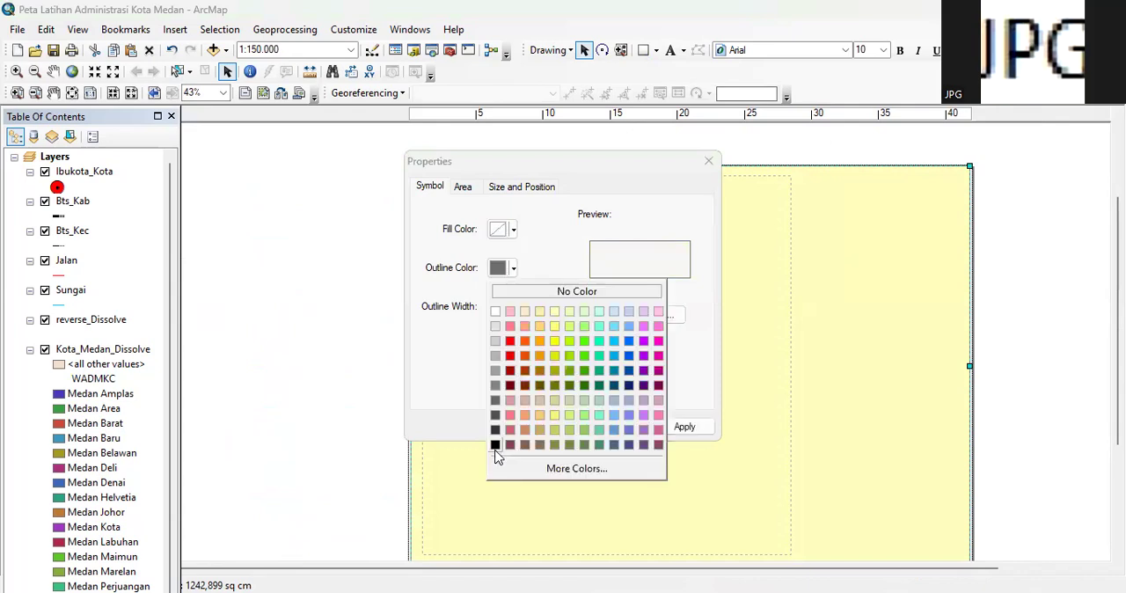
click(496, 446)
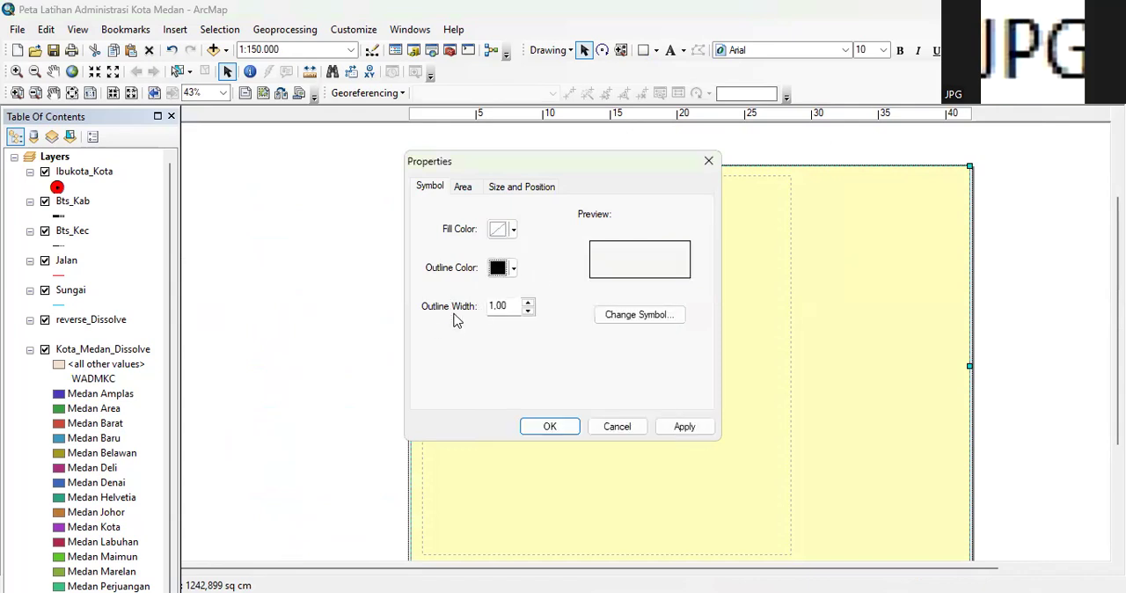
click(552, 427)
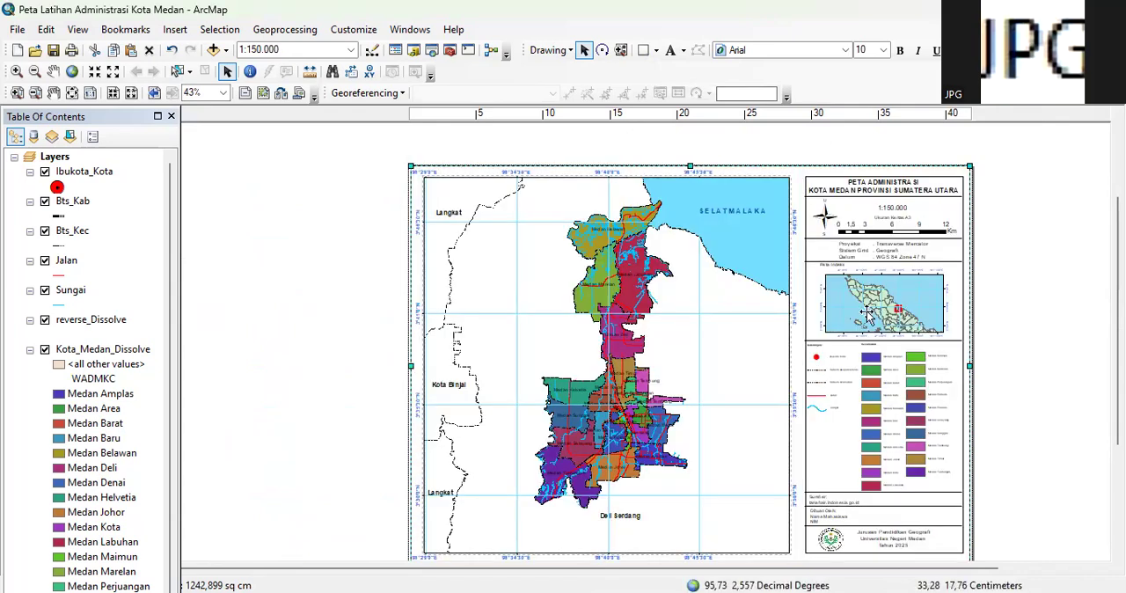
Move the outer rectangle's left edge slightly outward, closer to the page's left border
scroll(543, 188, up, 1)
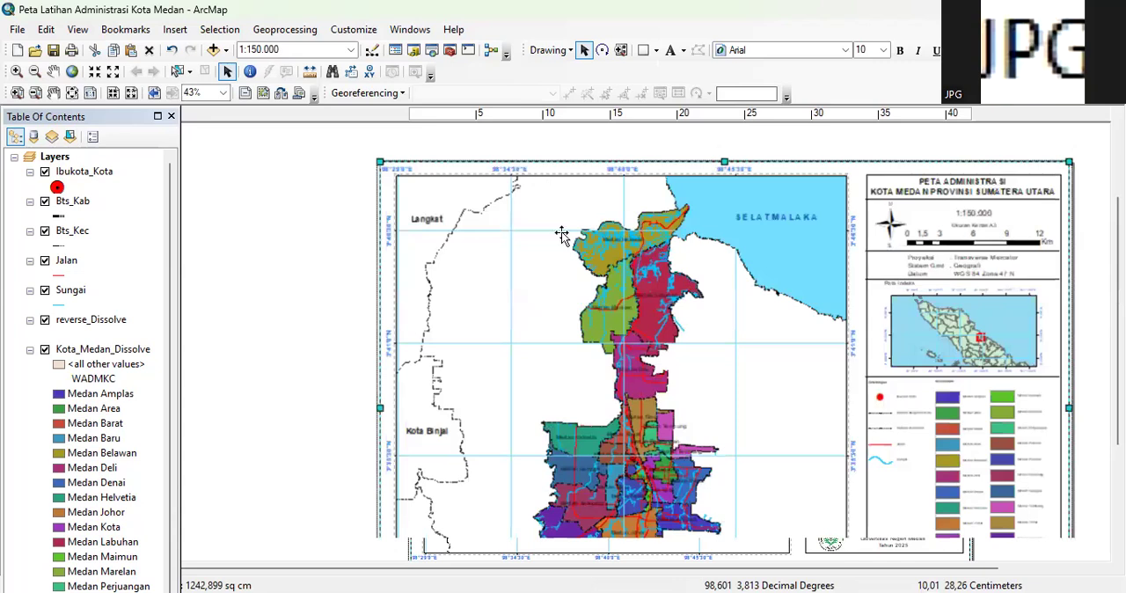
scroll(546, 184, up, 2)
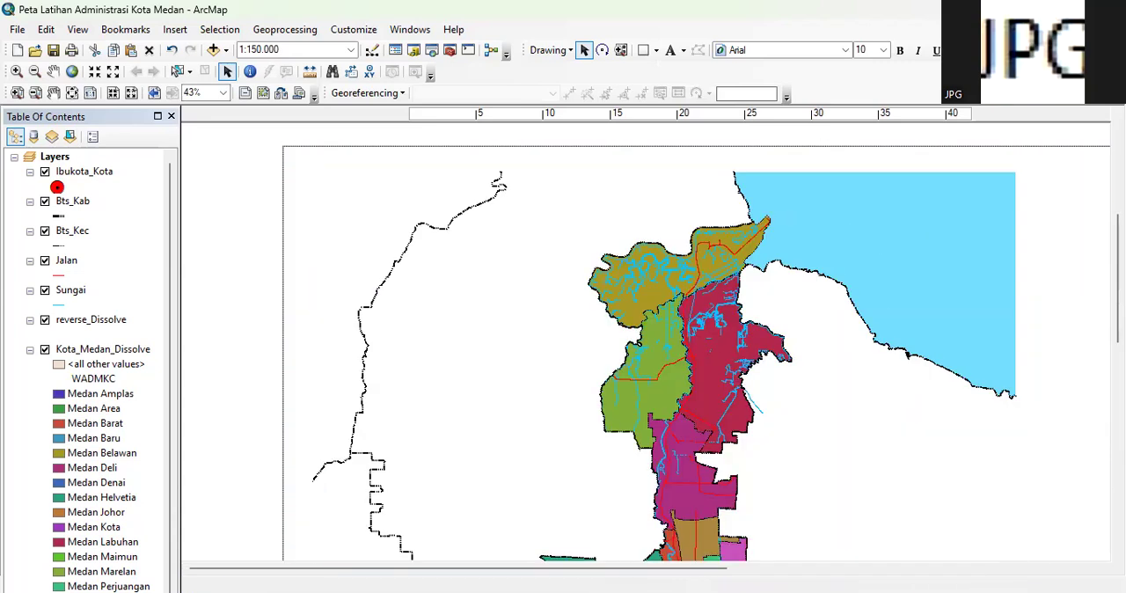
drag(1118, 282, 1118, 265)
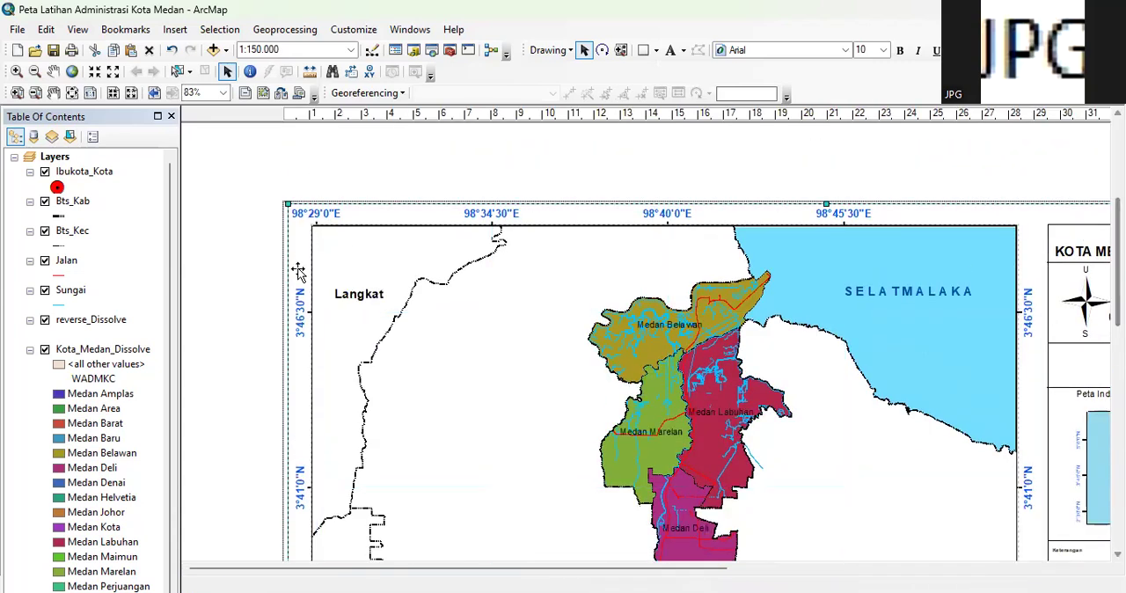
click(868, 179)
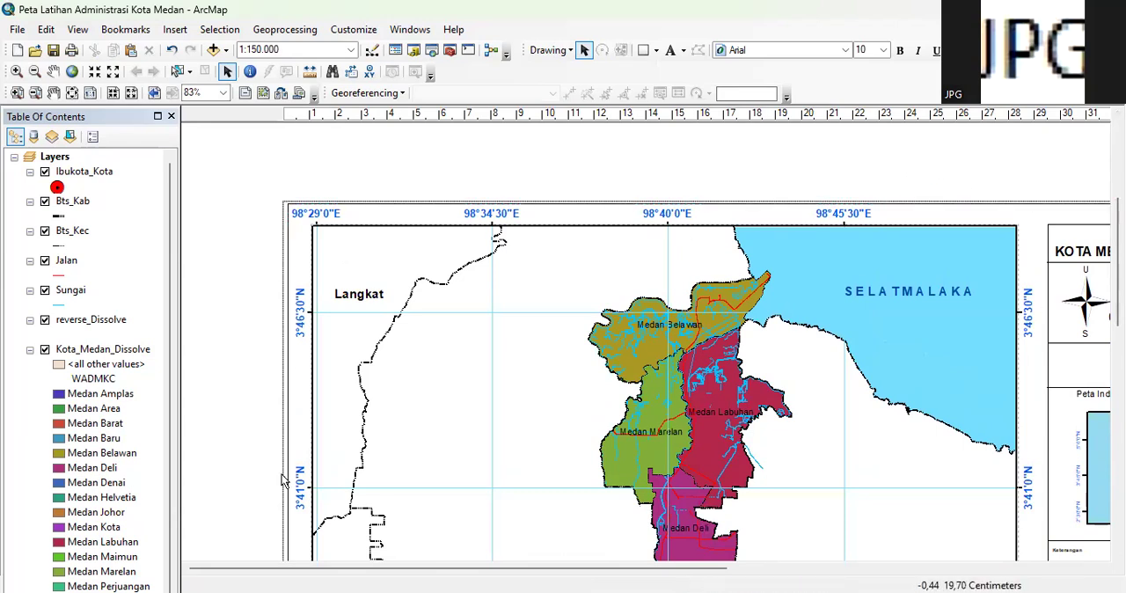
scroll(374, 216, up, 3)
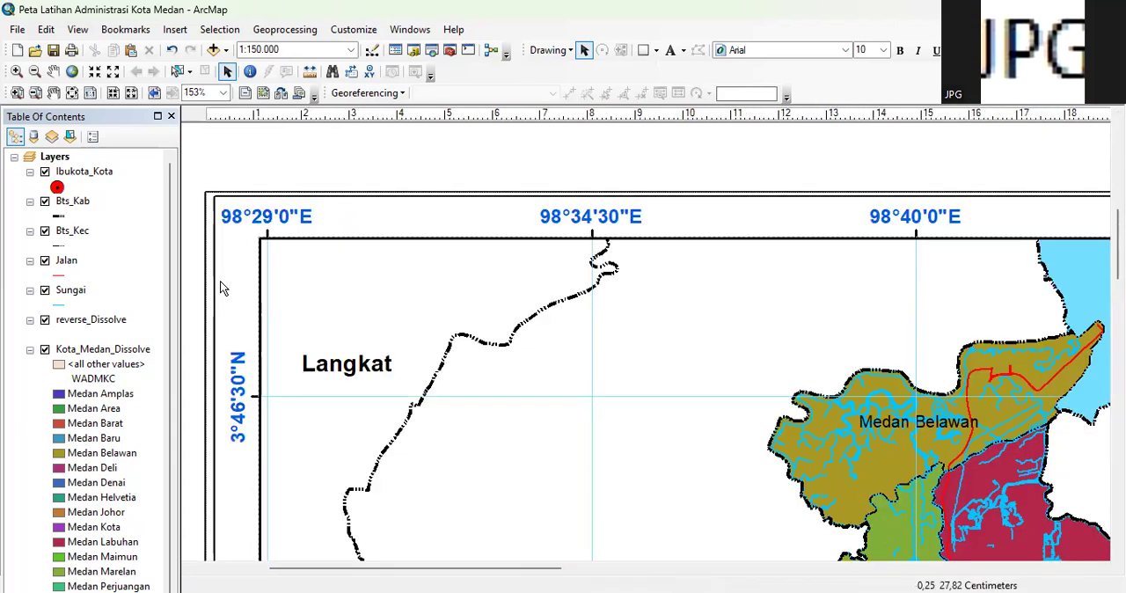
click(215, 283)
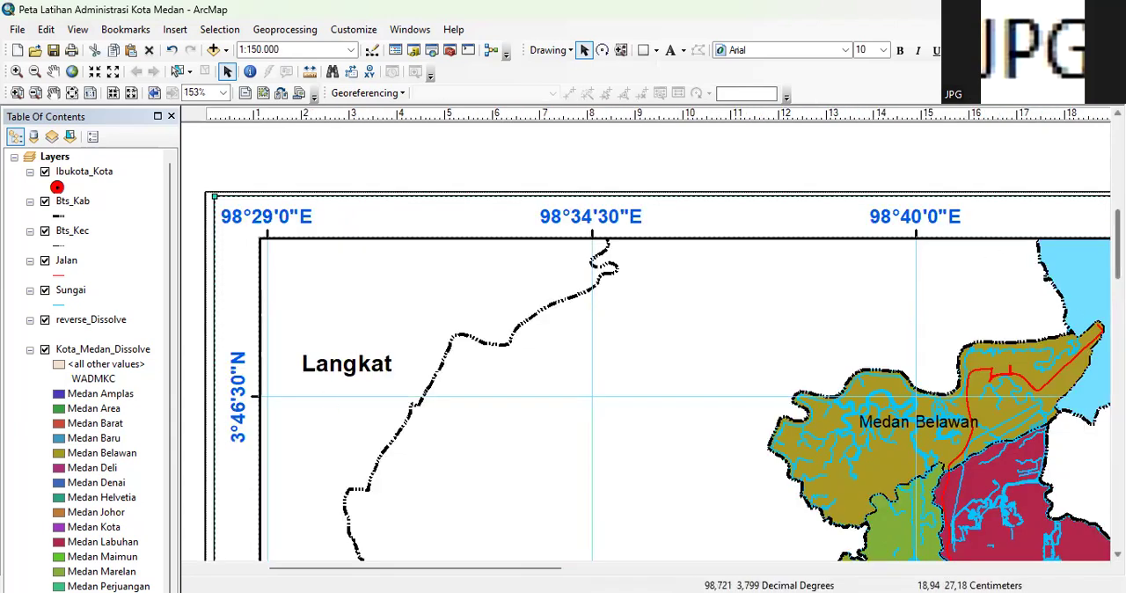
scroll(211, 317, down, 5)
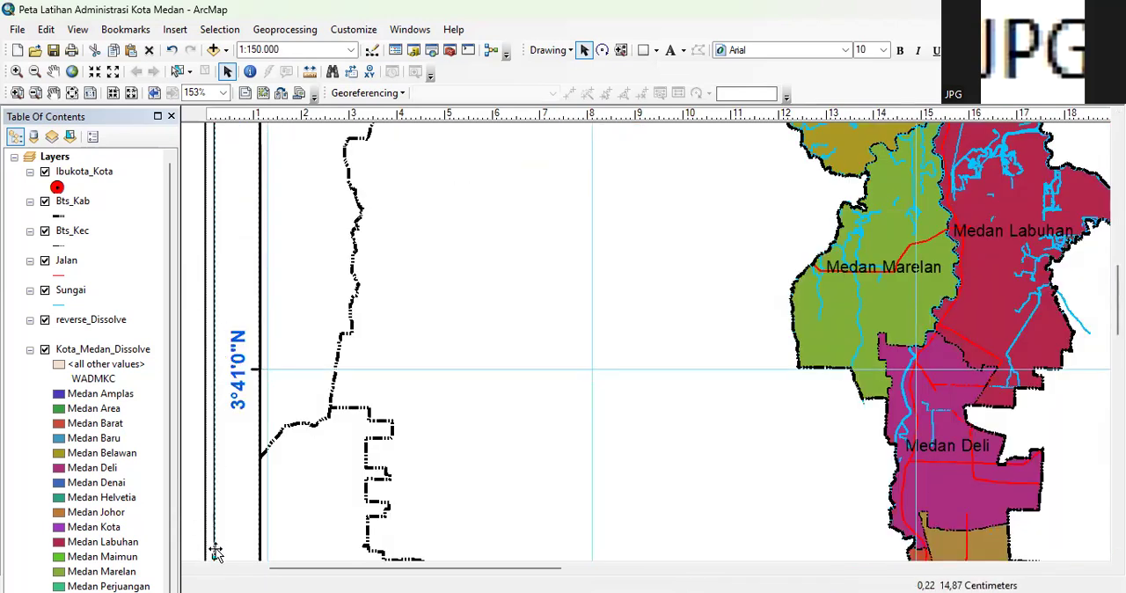
drag(214, 554, 210, 555)
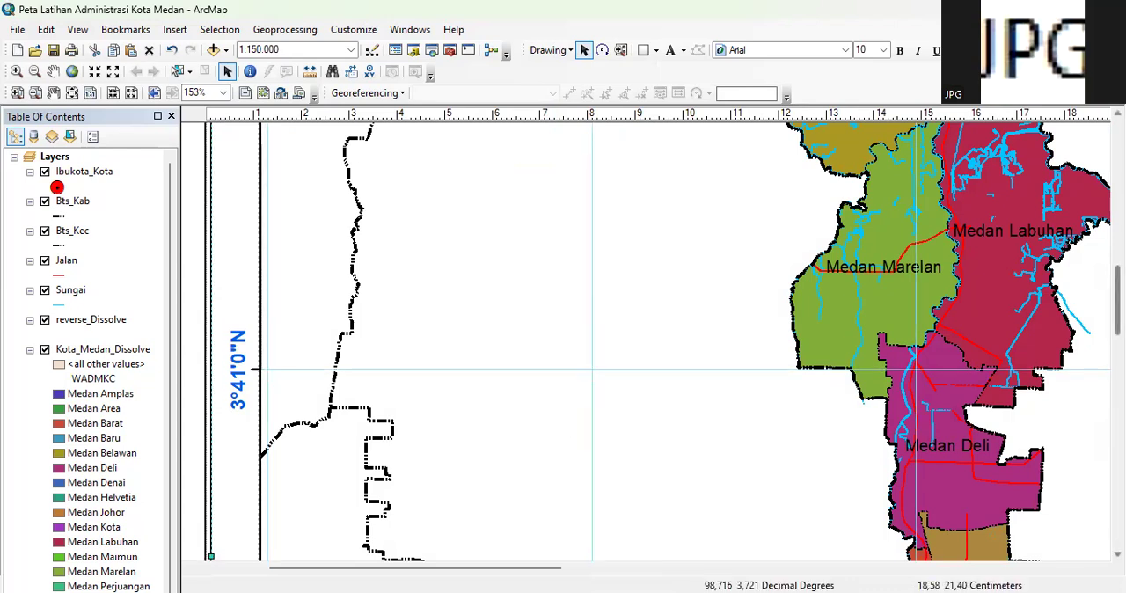
Raise the outer rectangle's lower edge so it sits just inside the page's bottom border
drag(1118, 292, 1117, 409)
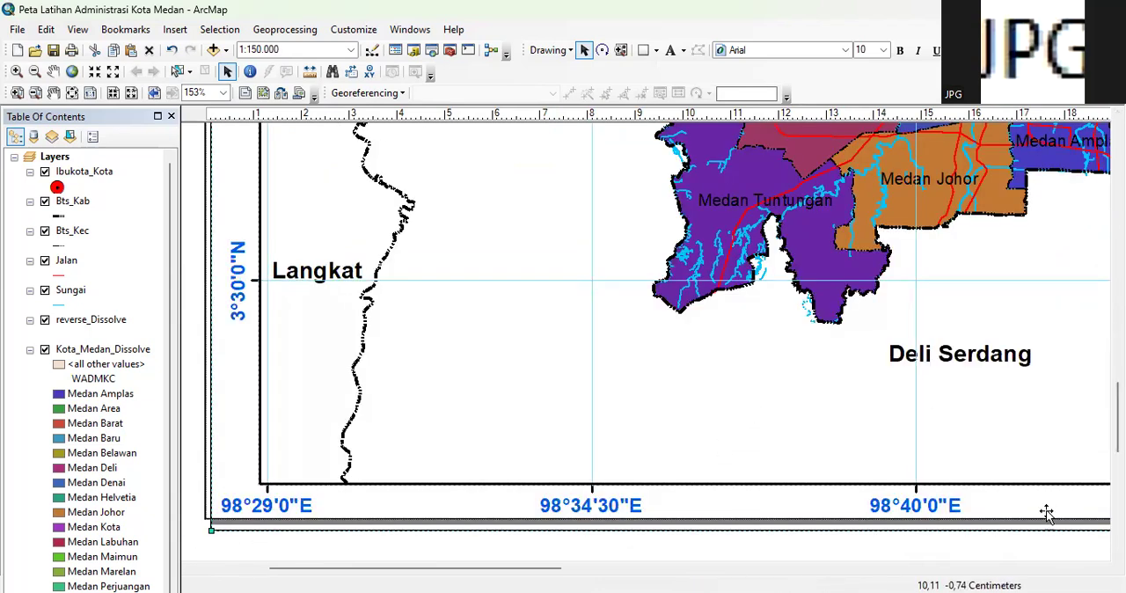
drag(506, 574, 607, 575)
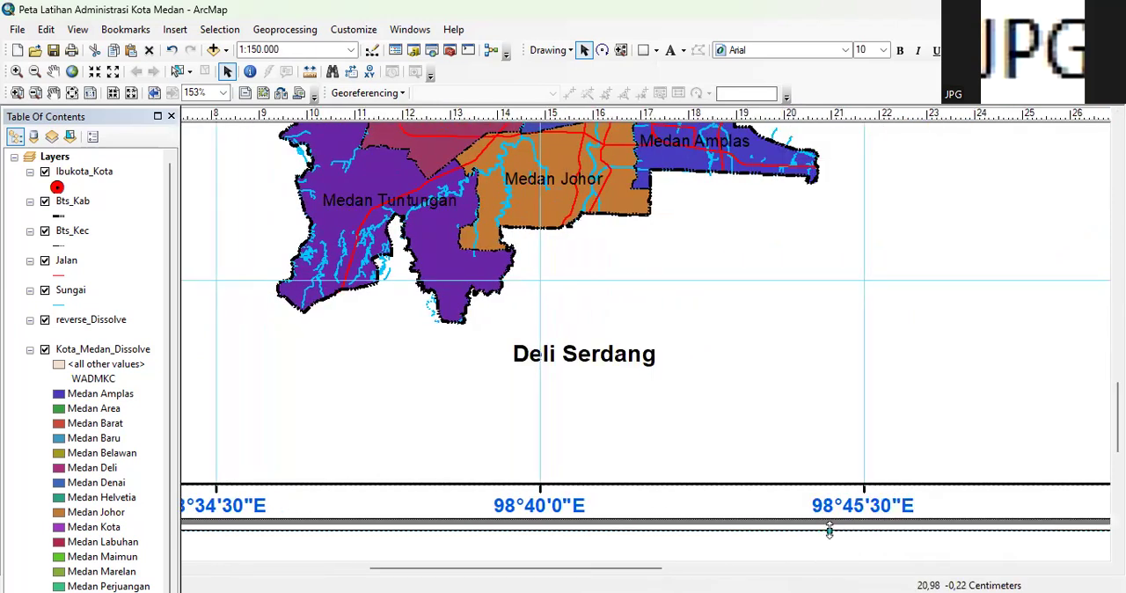
drag(831, 520, 831, 522)
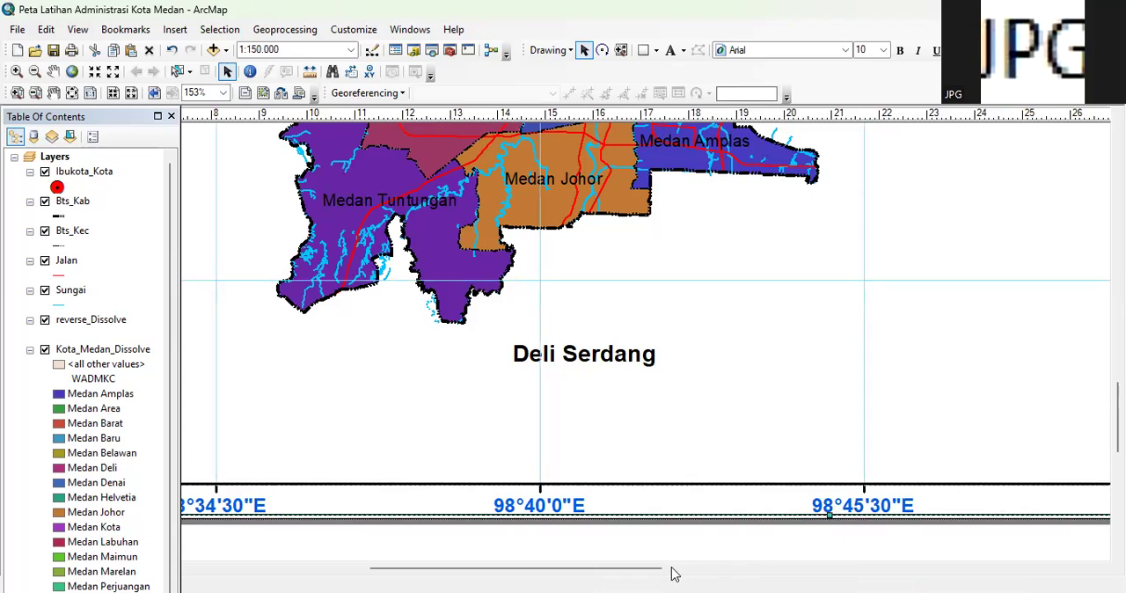
Adjust the outer rectangle's right edge so it sits just inside the page's right border
drag(601, 572, 811, 574)
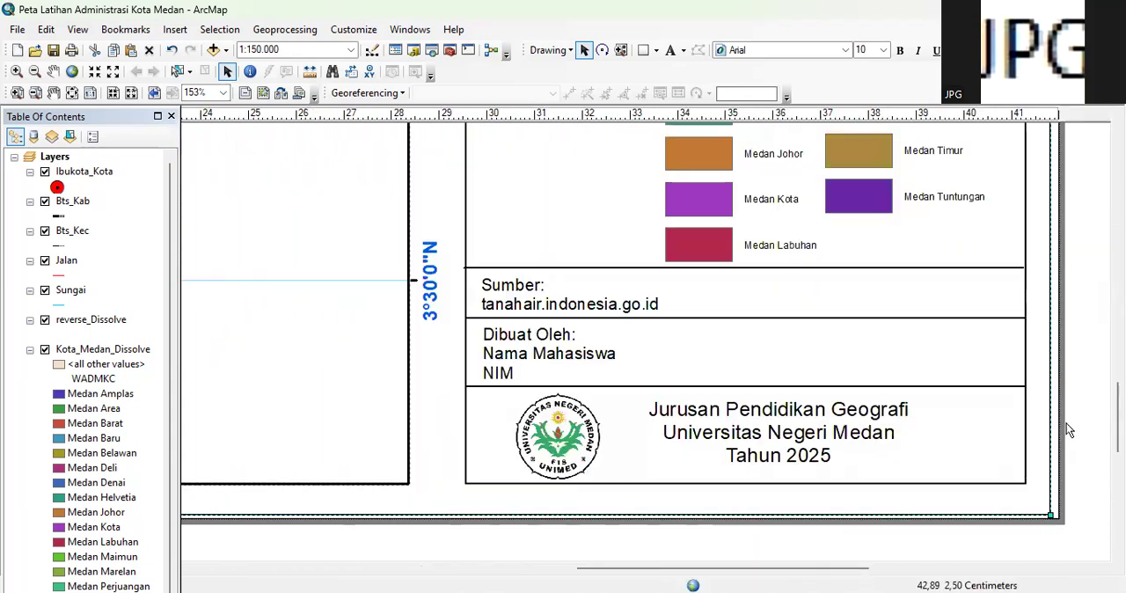
drag(835, 573, 931, 573)
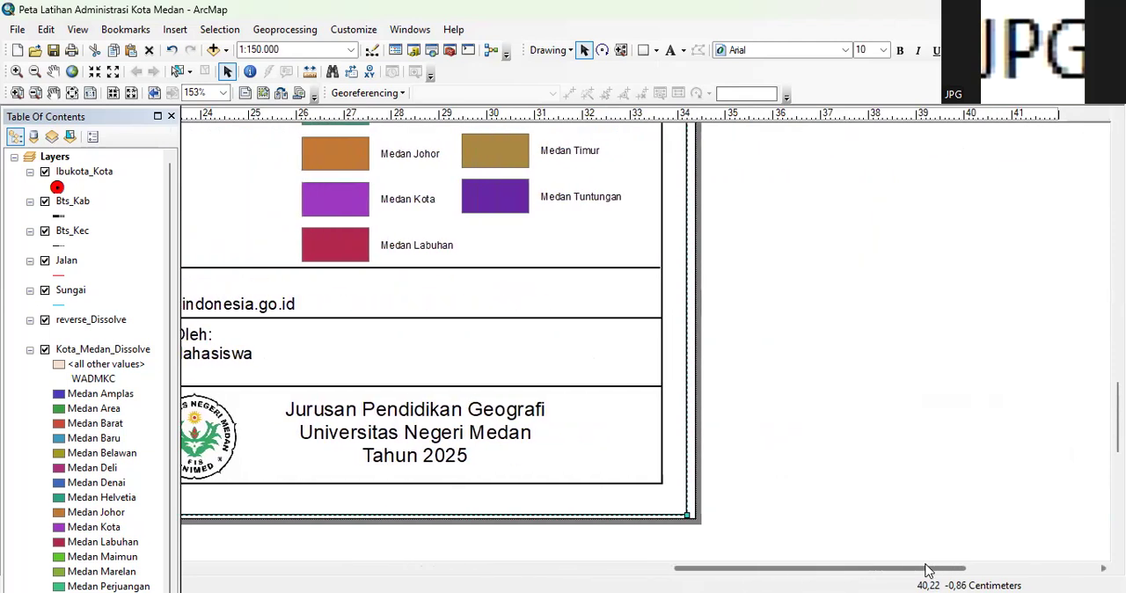
scroll(713, 363, up, 3)
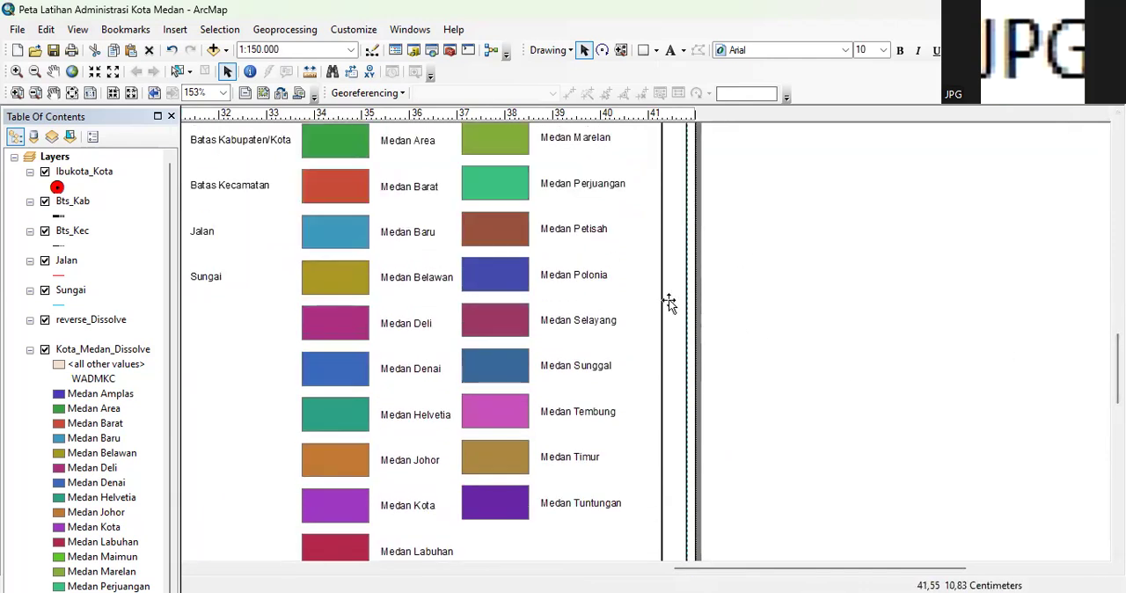
drag(684, 296, 680, 295)
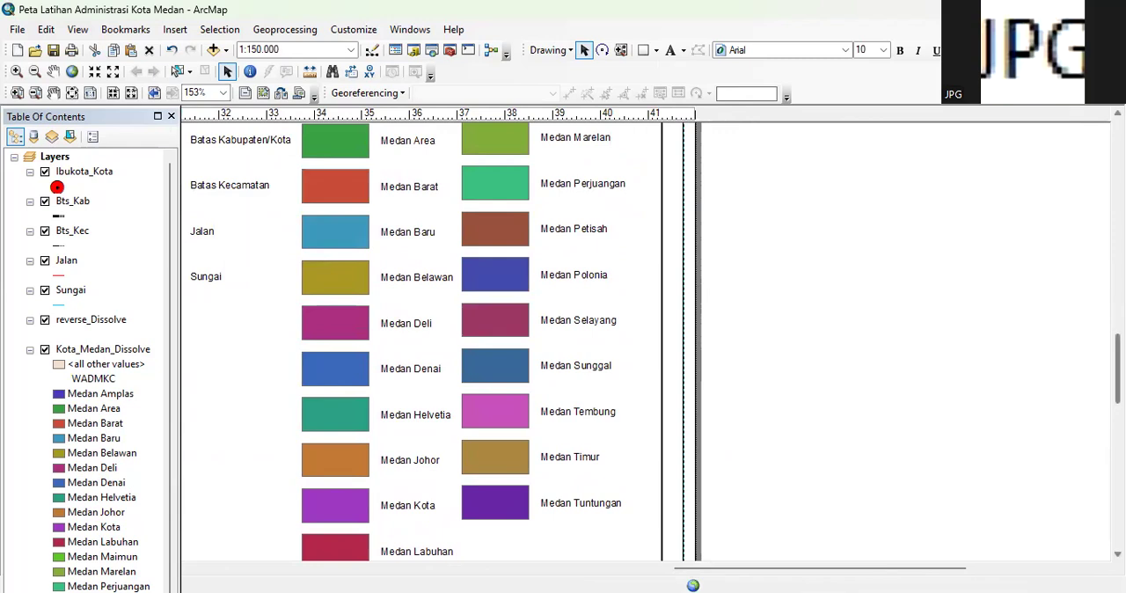
scroll(728, 367, up, 3)
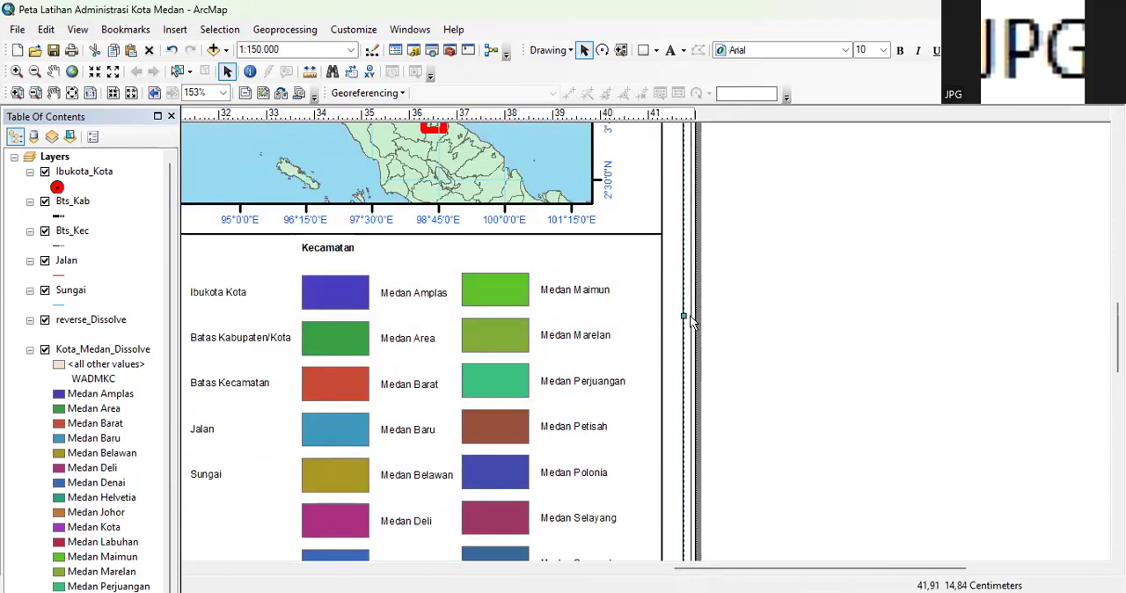
drag(685, 317, 750, 315)
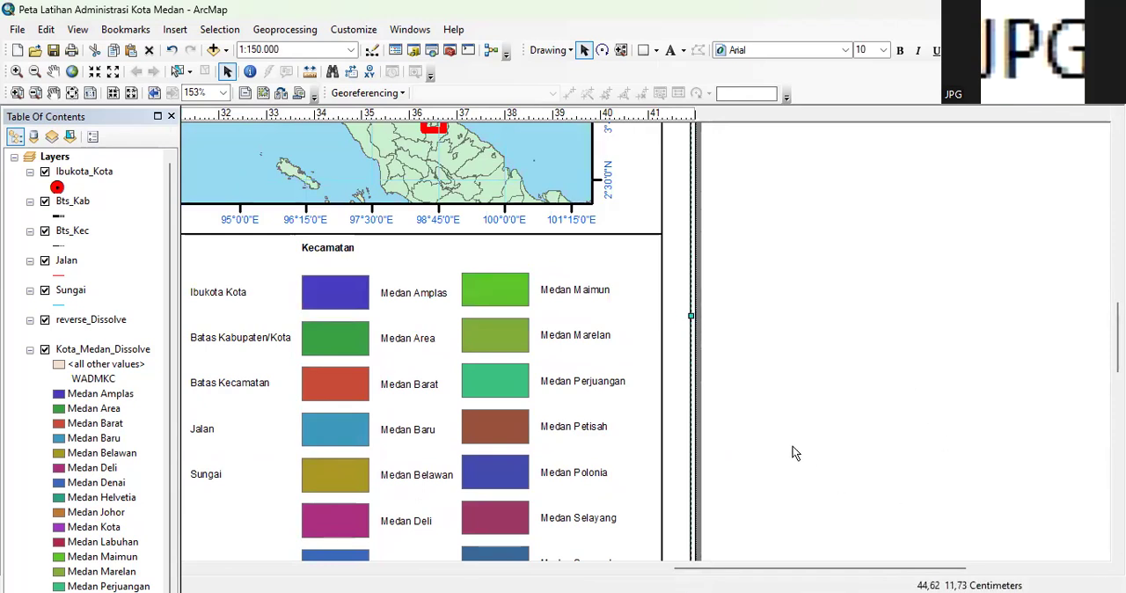
Check the complete map layout with its new outer border in the print preview
scroll(794, 450, down, 1)
scroll(794, 450, down, 5)
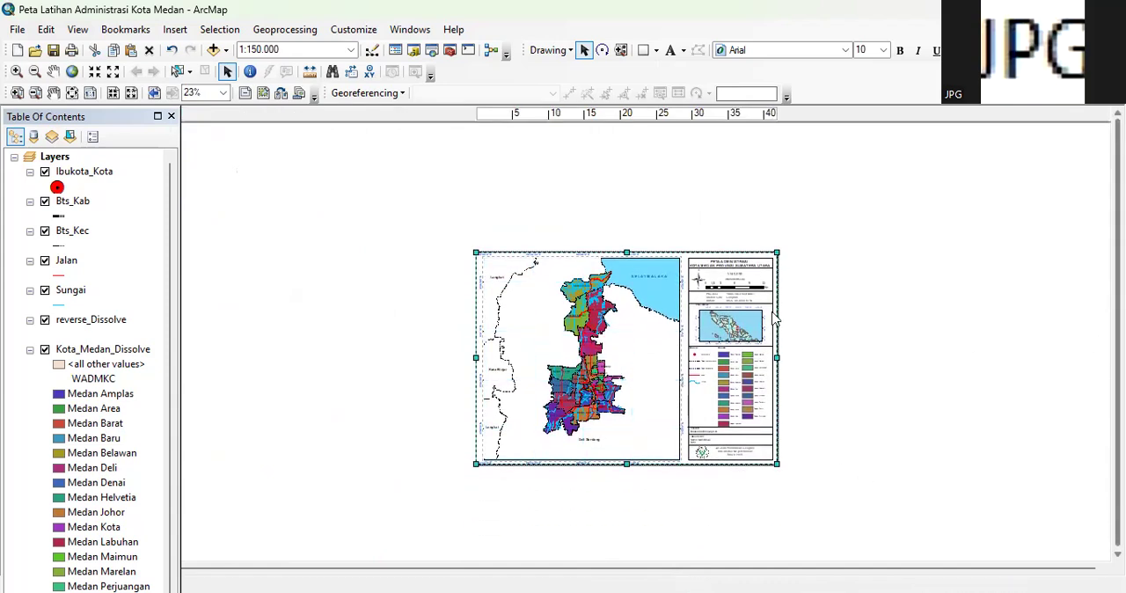
scroll(772, 314, up, 2)
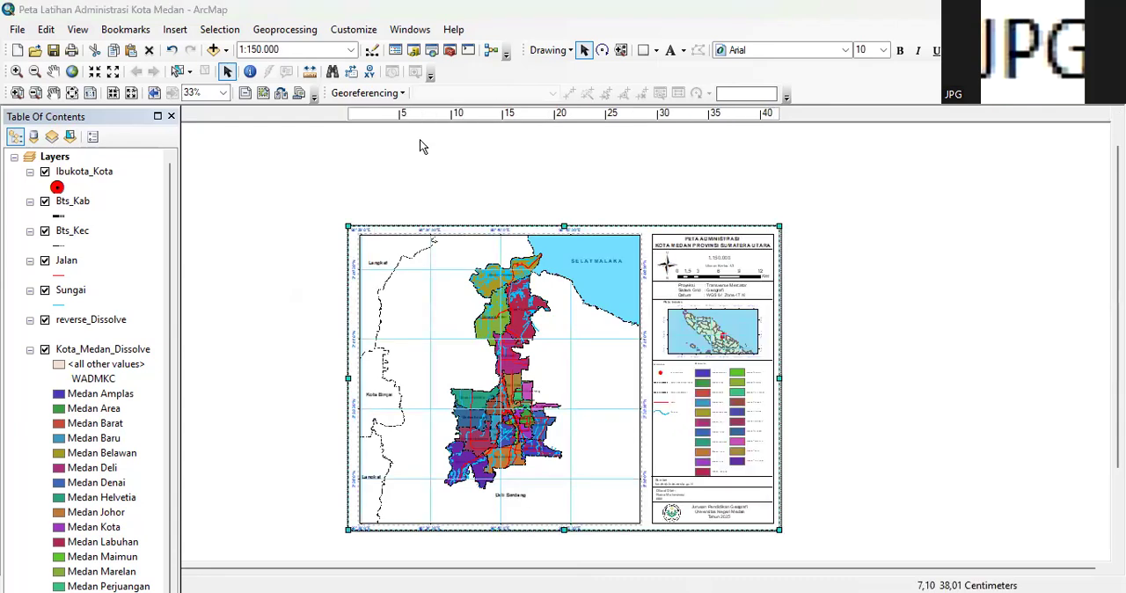
click(17, 30)
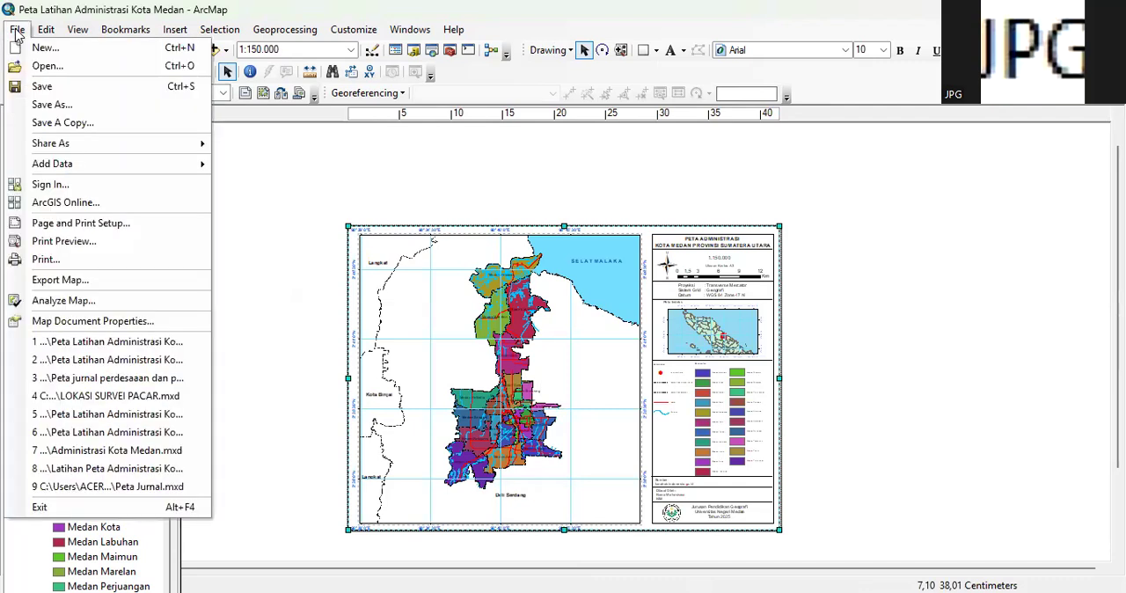
click(51, 241)
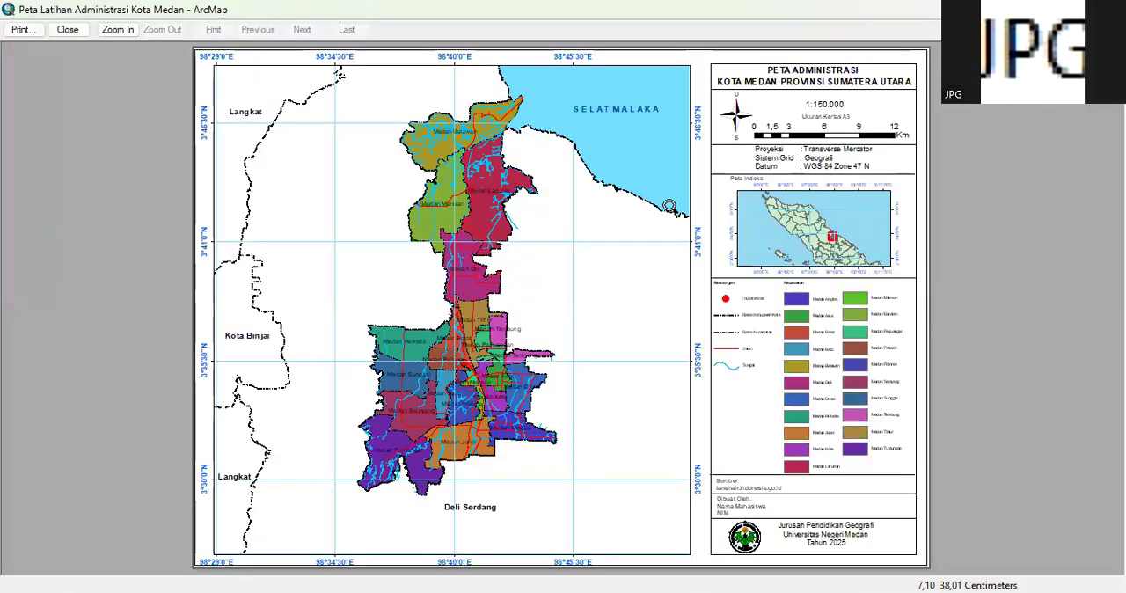
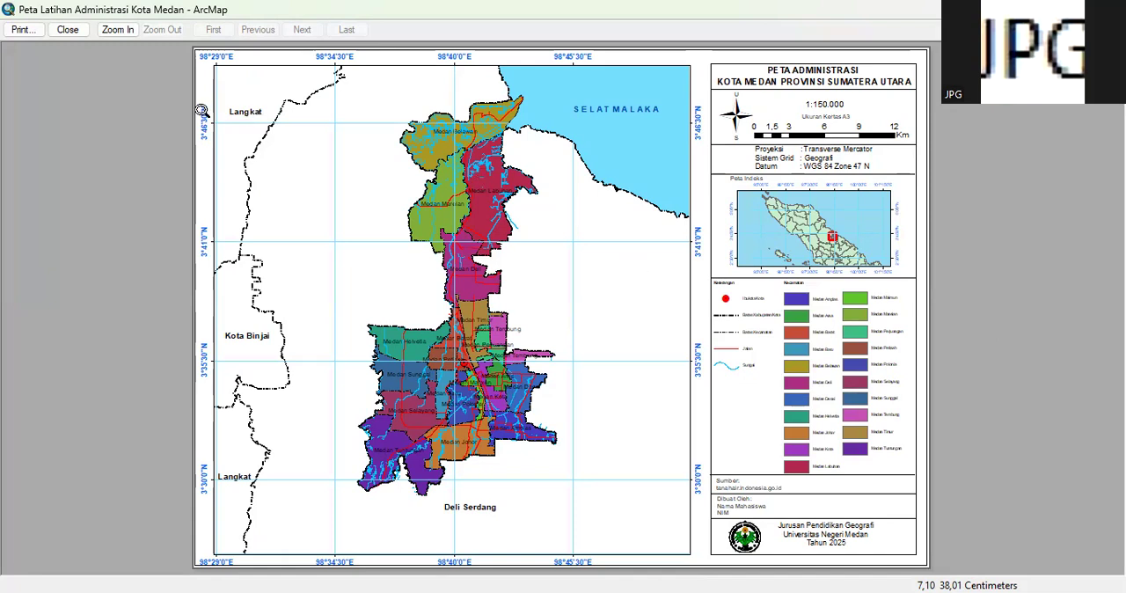
Leave the print preview and set up a map export of the layout with PDF as the output format
click(67, 32)
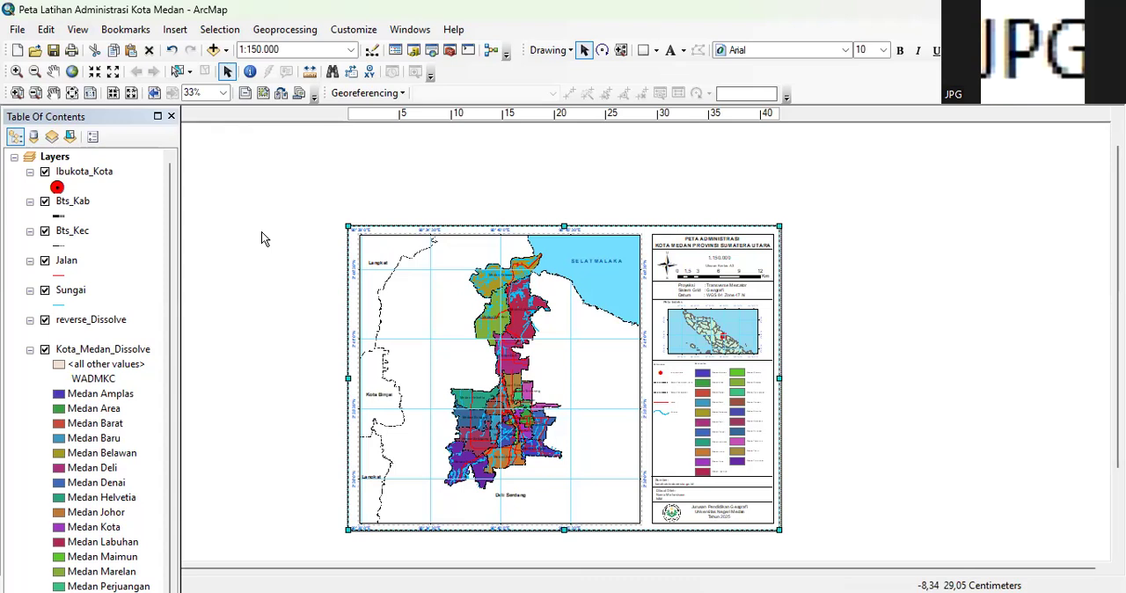
click(17, 30)
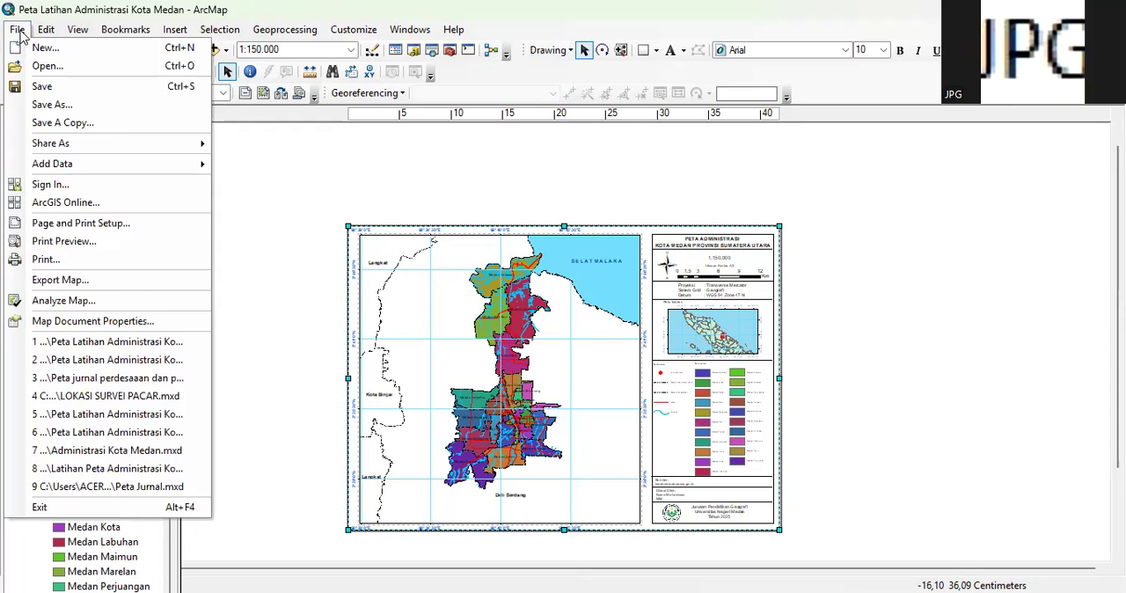
click(54, 282)
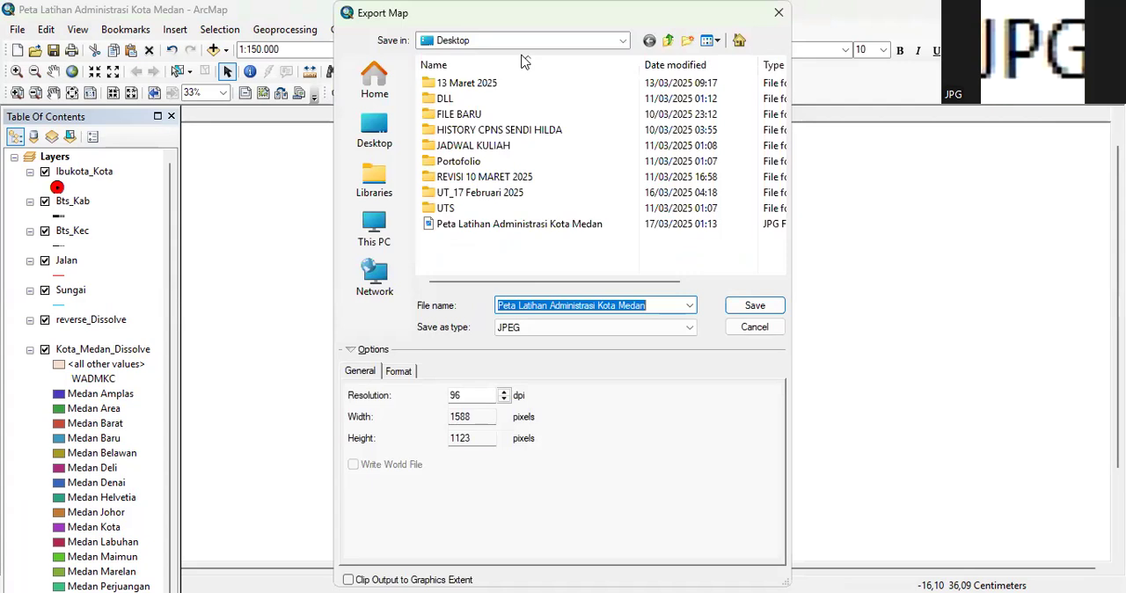
click(601, 328)
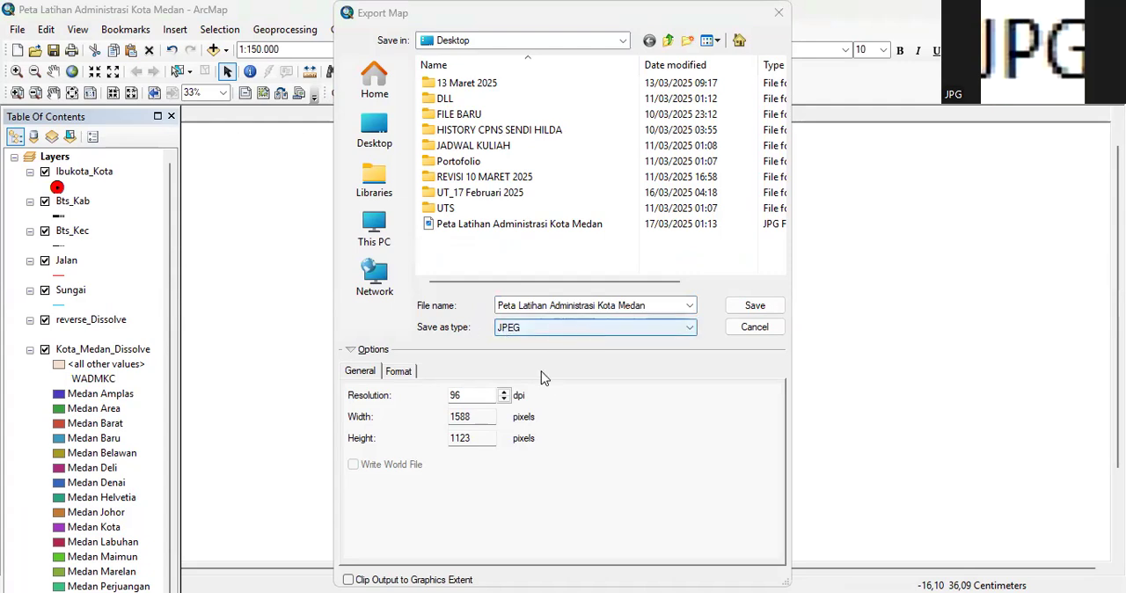
click(543, 329)
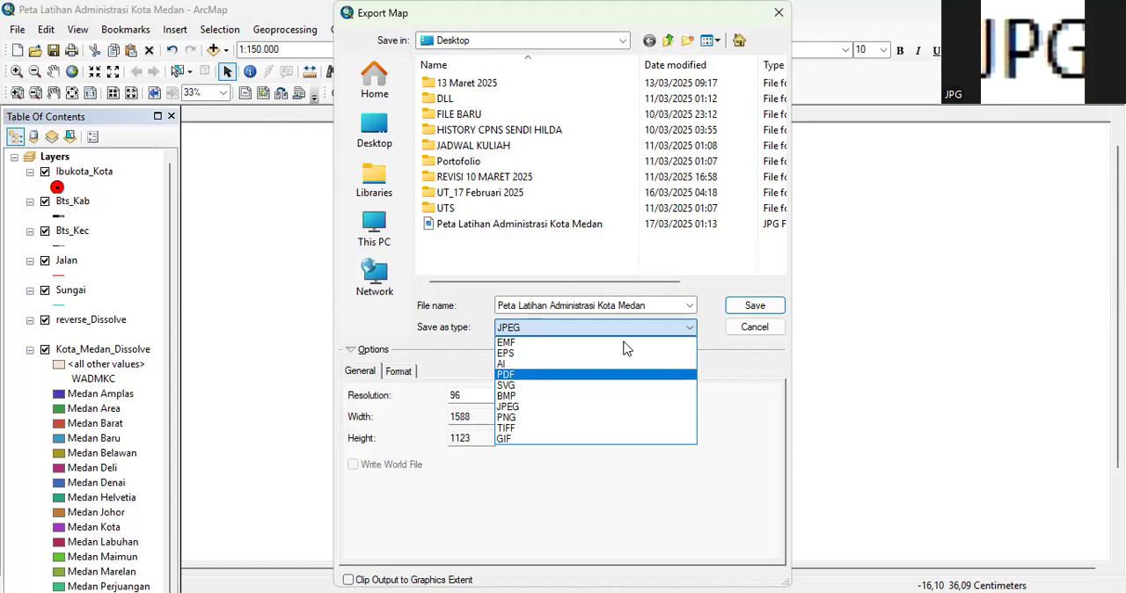
click(519, 375)
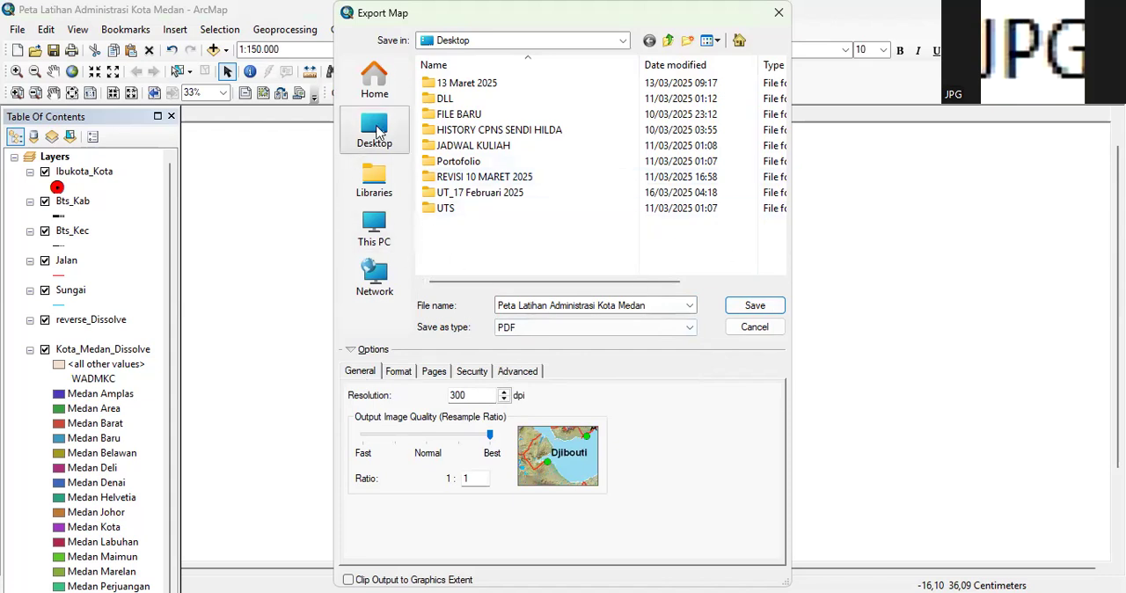
Export the PDF as Peta Latihan Administrasi Kota Medan into the Latihan SIG Dasar folder on New Volume (D:)
click(373, 231)
click(532, 155)
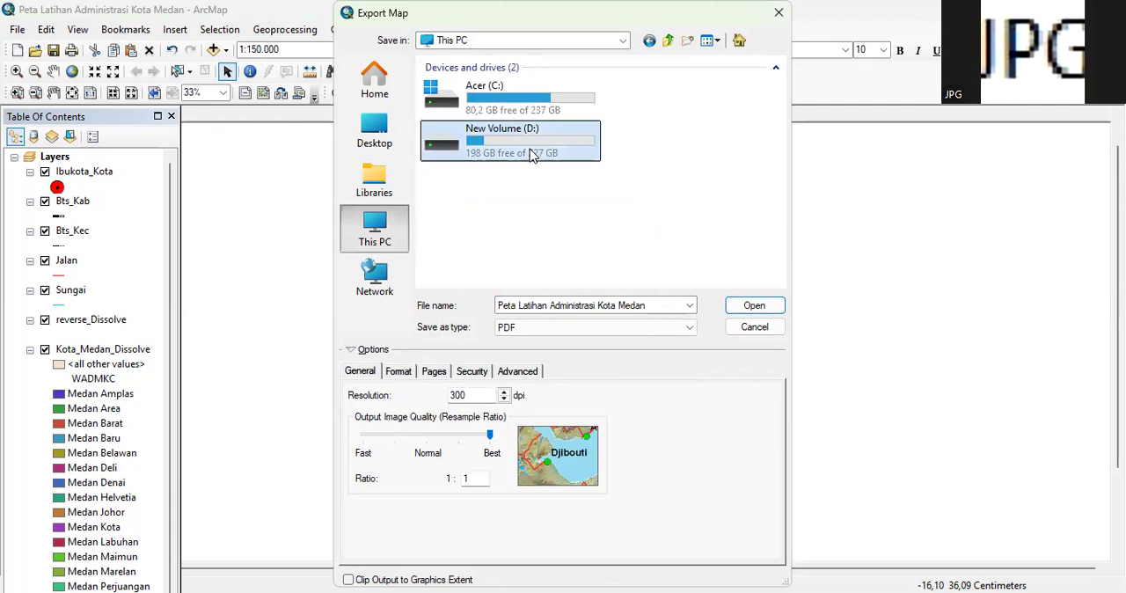
double_click(531, 155)
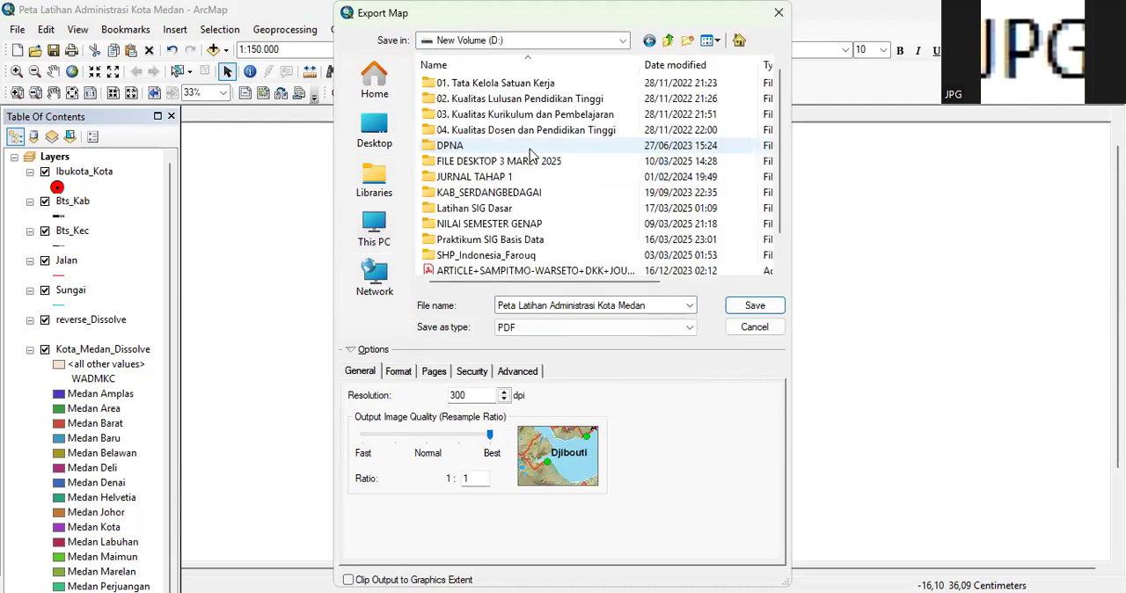
double_click(490, 211)
click(753, 314)
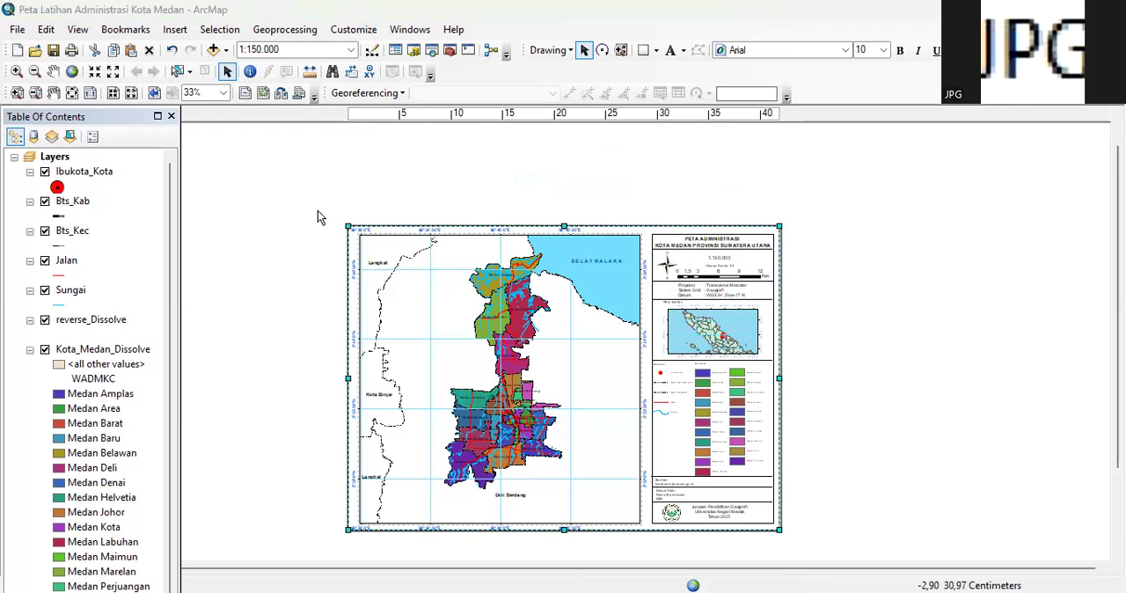
Save the map document as Peta Latihan Administrasi Kota Medan.mxd in D:'s Latihan SIG Dasar folder, replacing the existing file
click(17, 29)
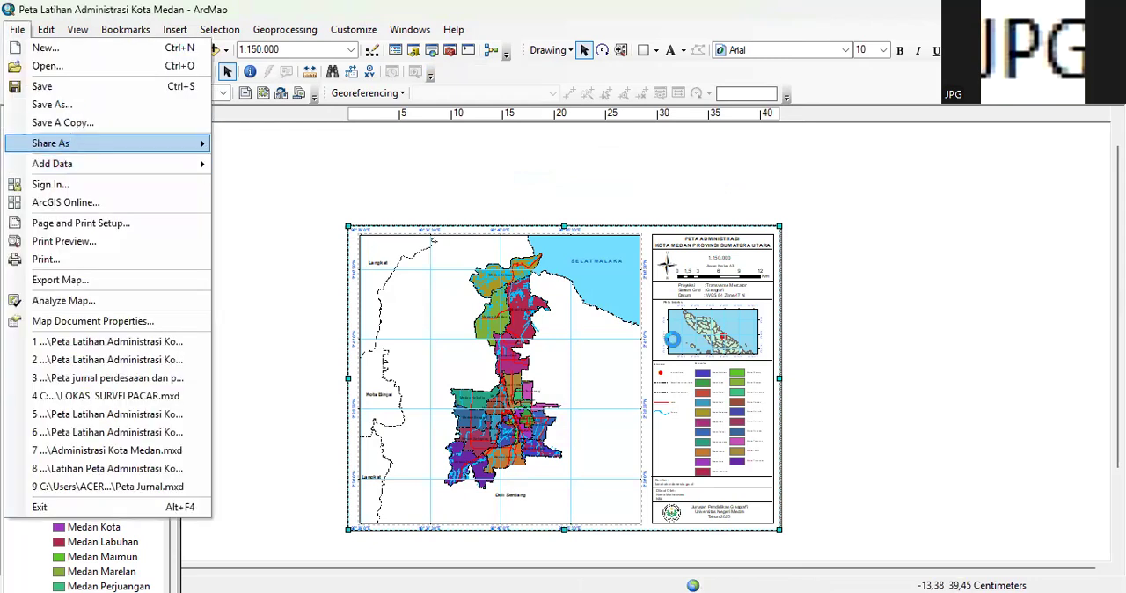
click(374, 346)
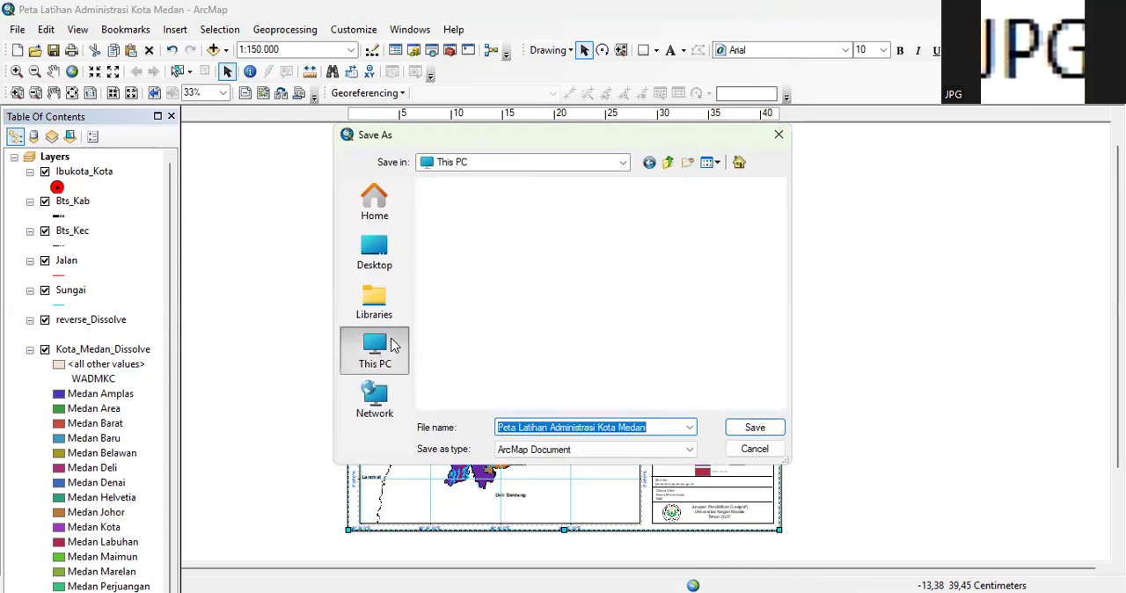
double_click(534, 261)
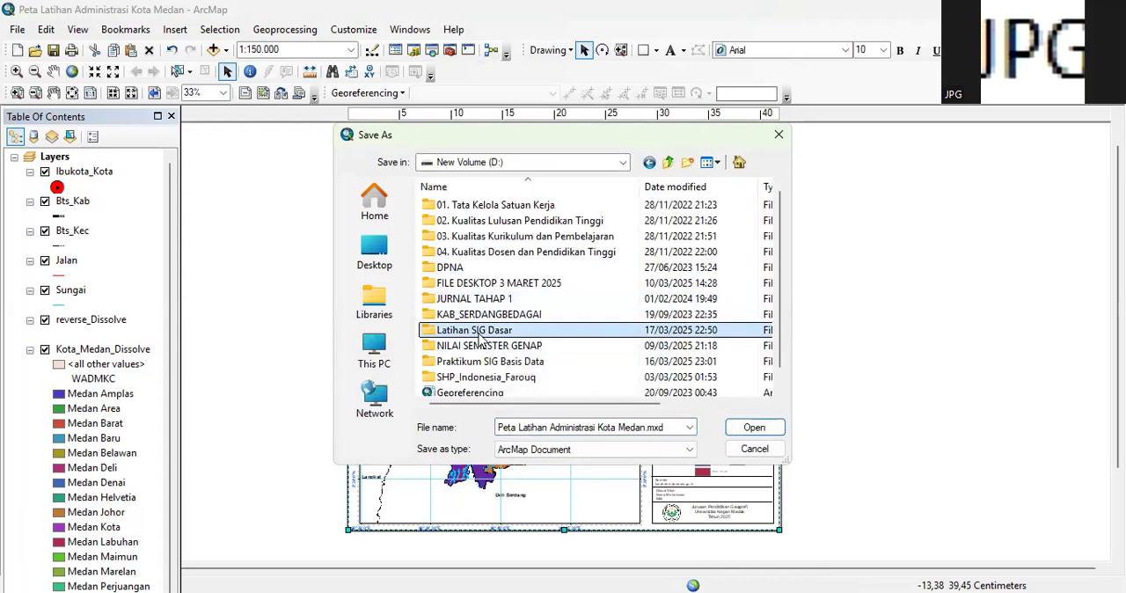
double_click(480, 331)
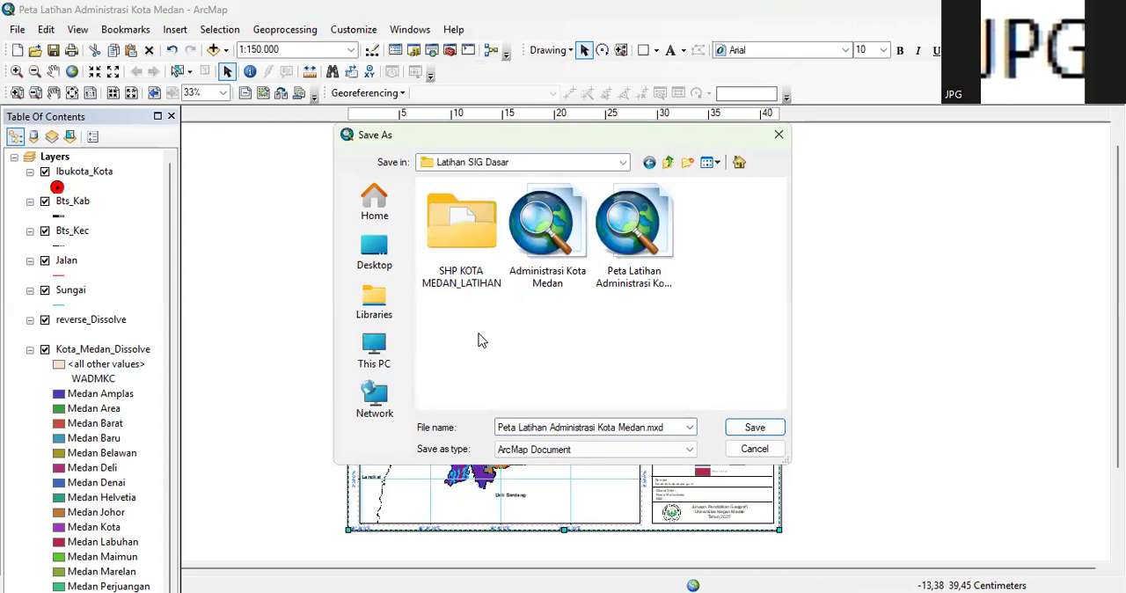
click(759, 430)
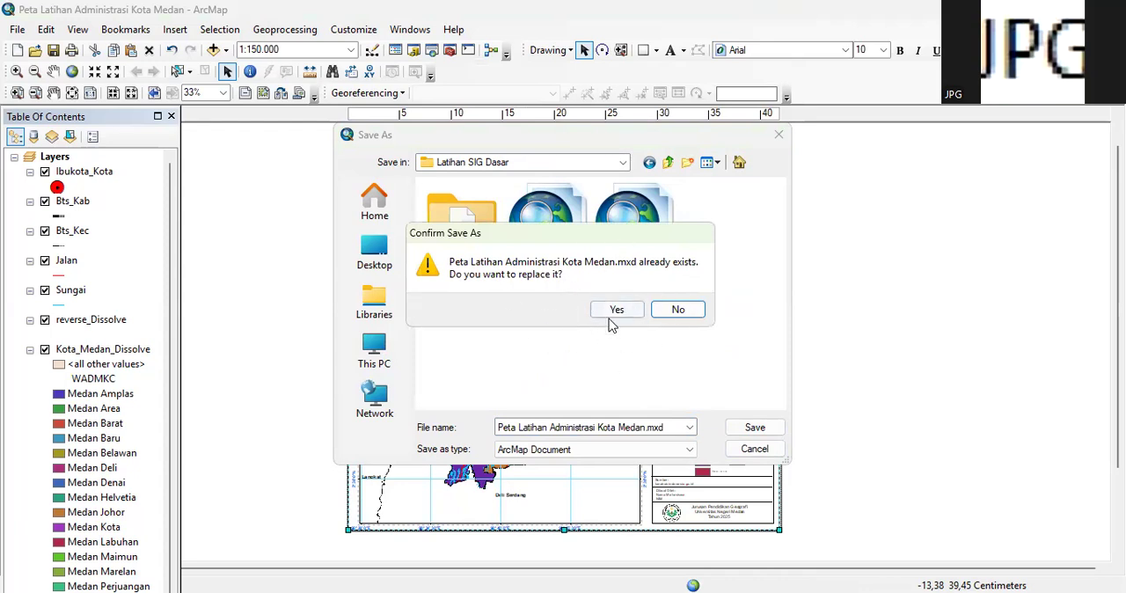
click(617, 313)
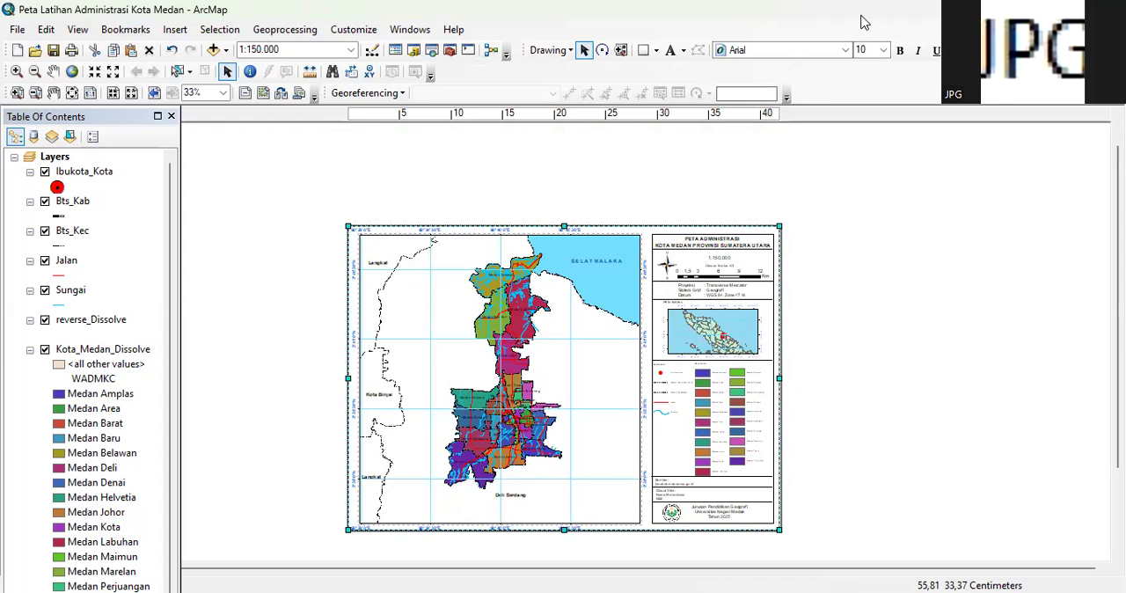
Switch to File Explorer and open the exported Peta Latihan Administrasi Kota Medan PDF from the Latihan SIG Dasar folder
drag(861, 16, 814, 120)
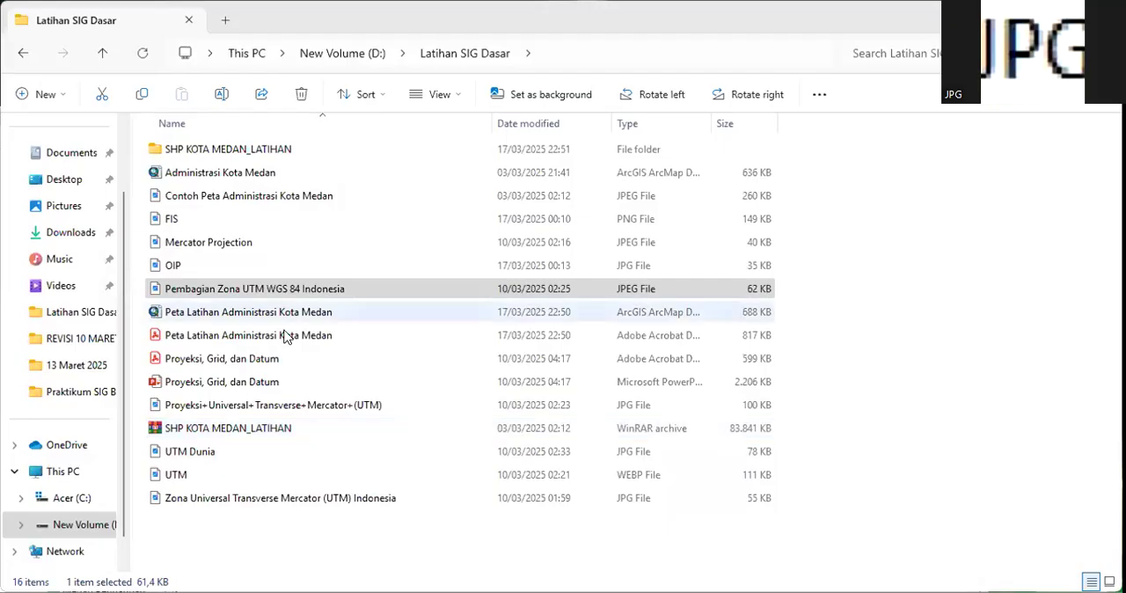
click(215, 341)
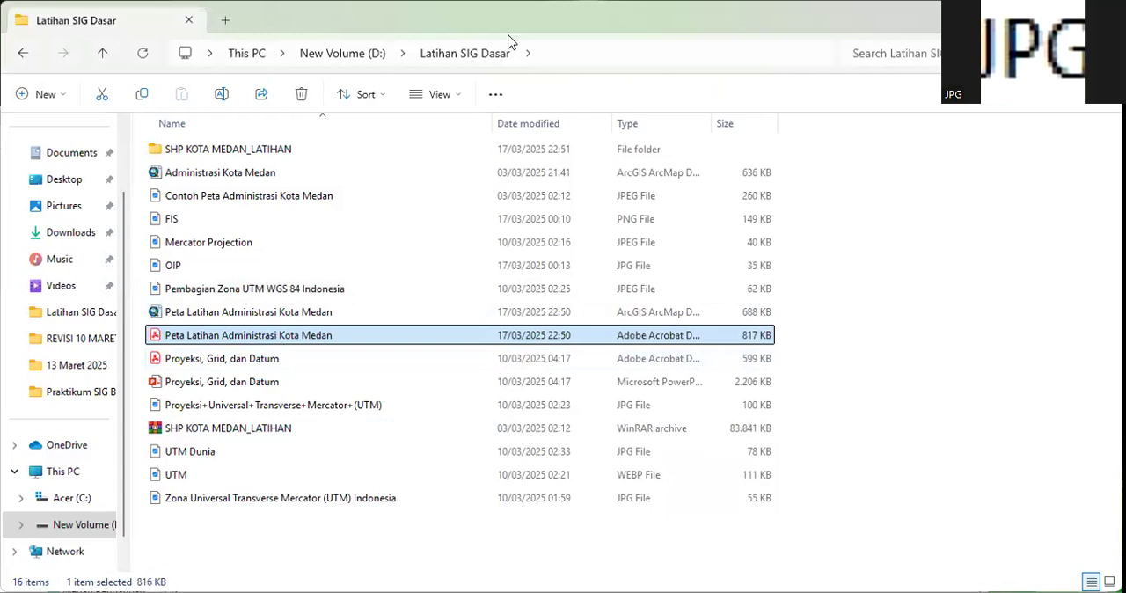
double_click(293, 341)
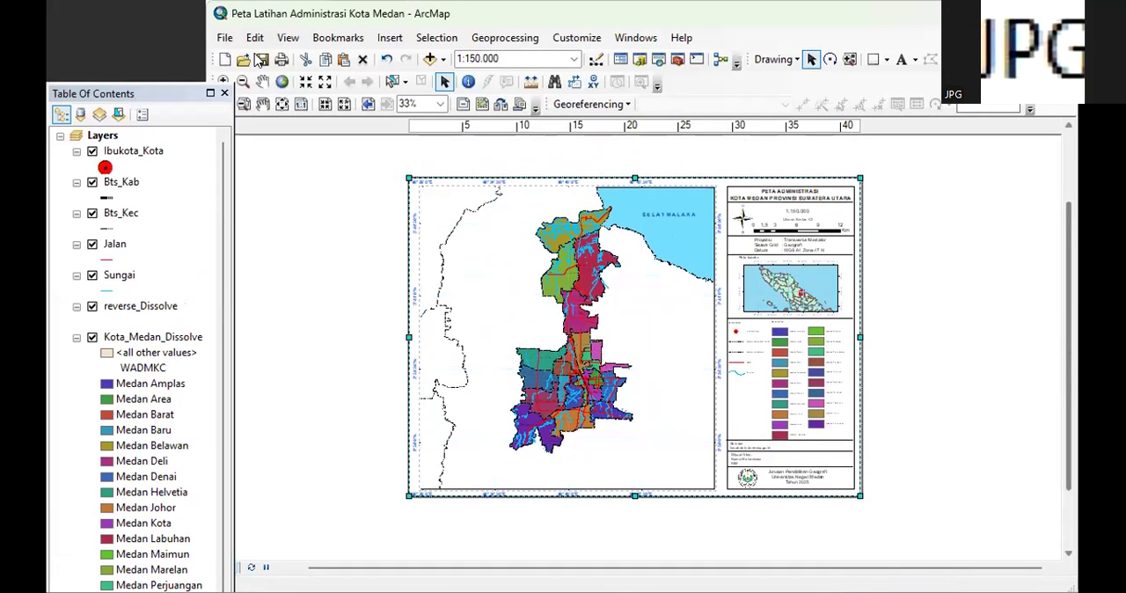
Show the finished Kota Medan map in ArcMap's print preview and widen the preview window
click(225, 39)
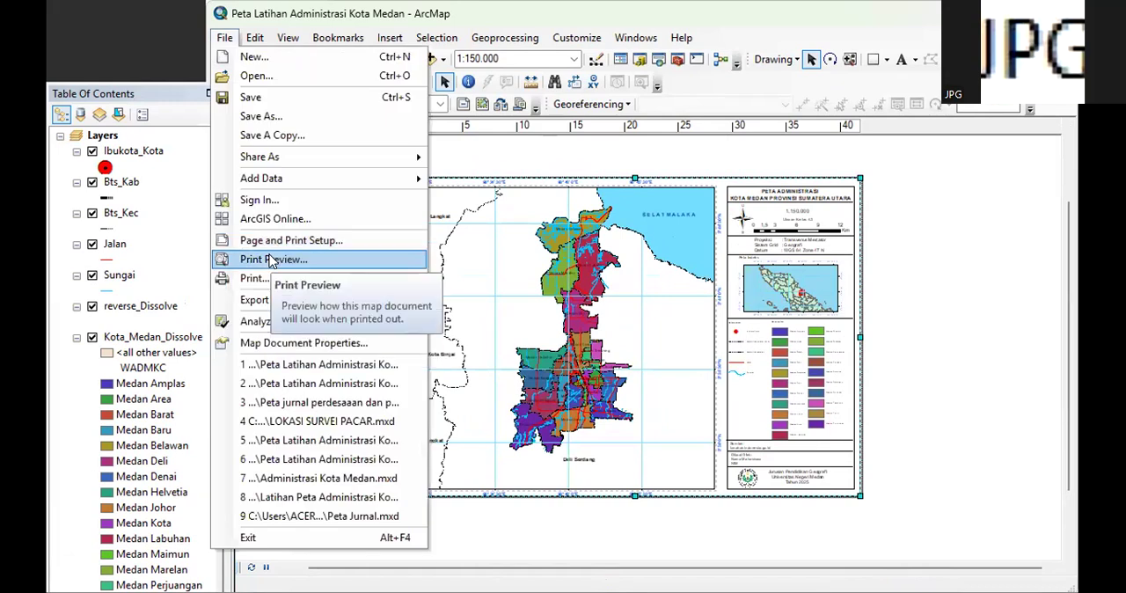
click(270, 260)
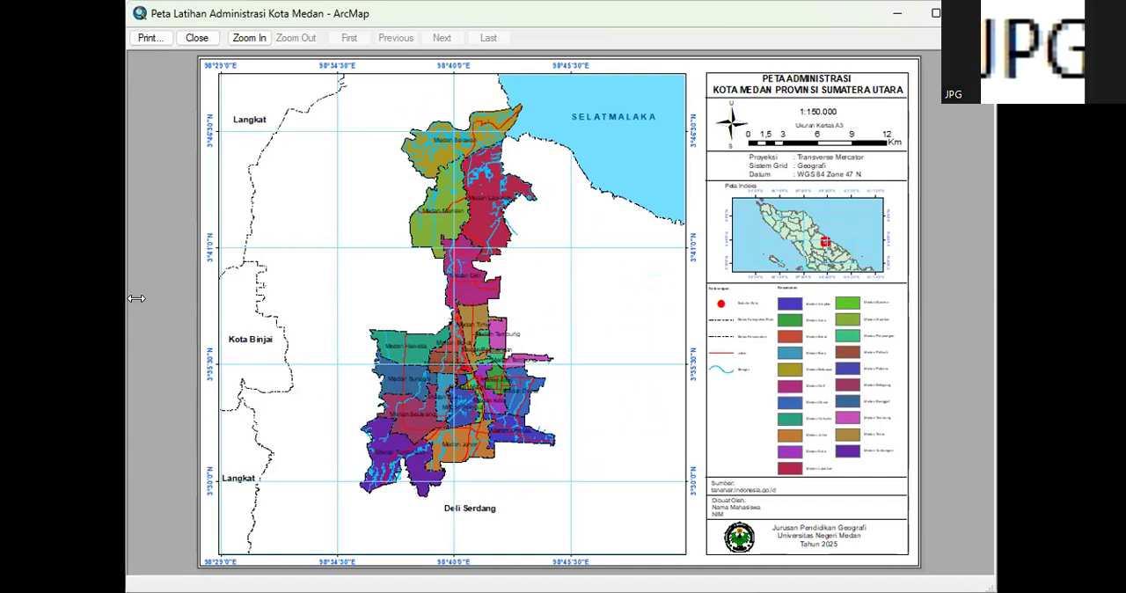
drag(137, 299, 72, 298)
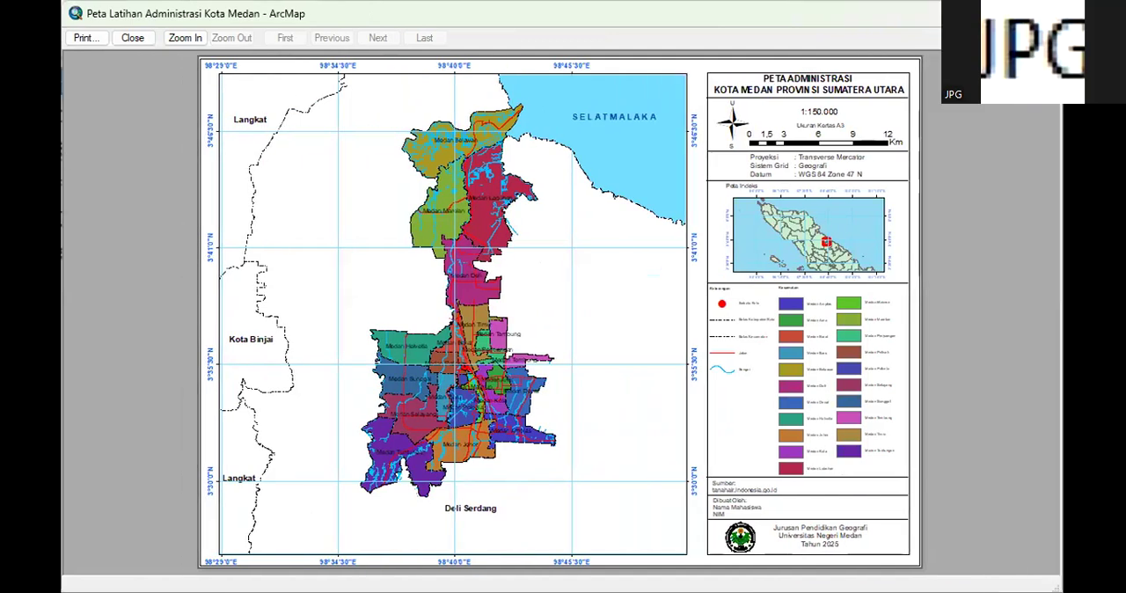